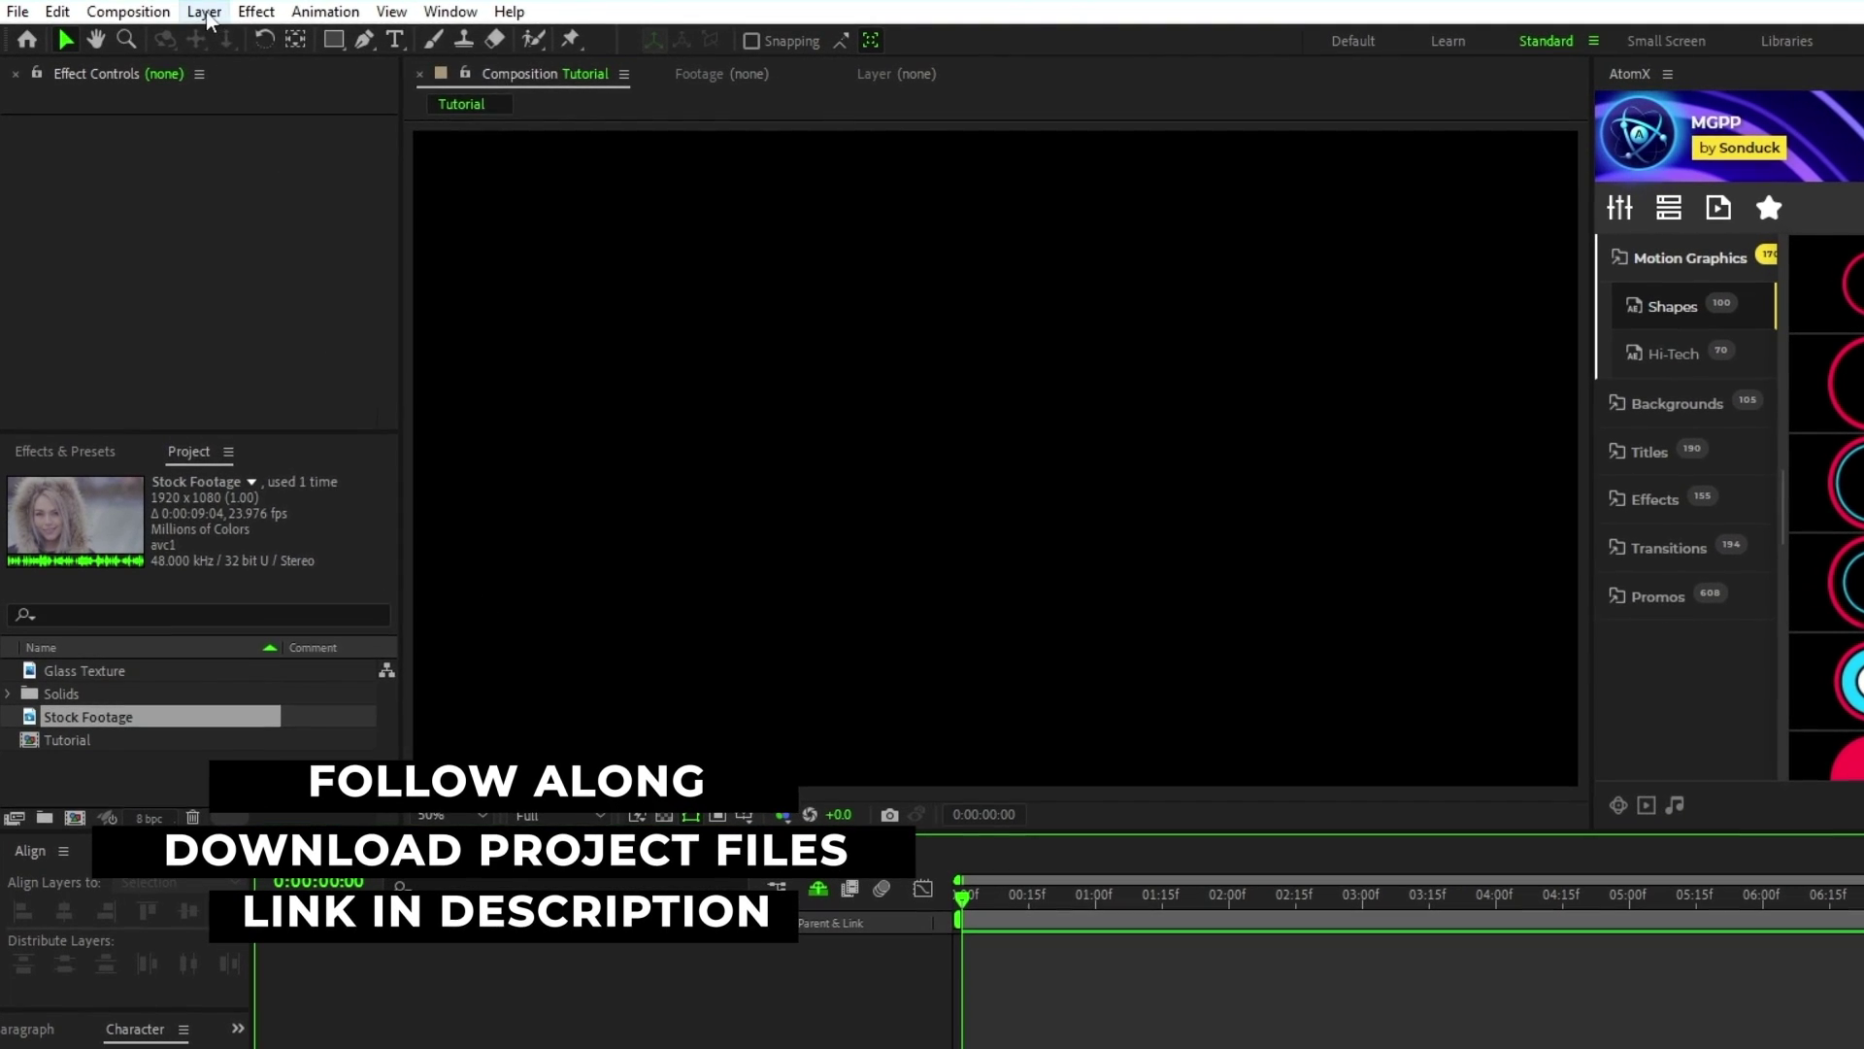
Add a 1080×1080 white solid layer to the Tutorial composition.
{"action": "left_click", "coordinate": [204, 12]}
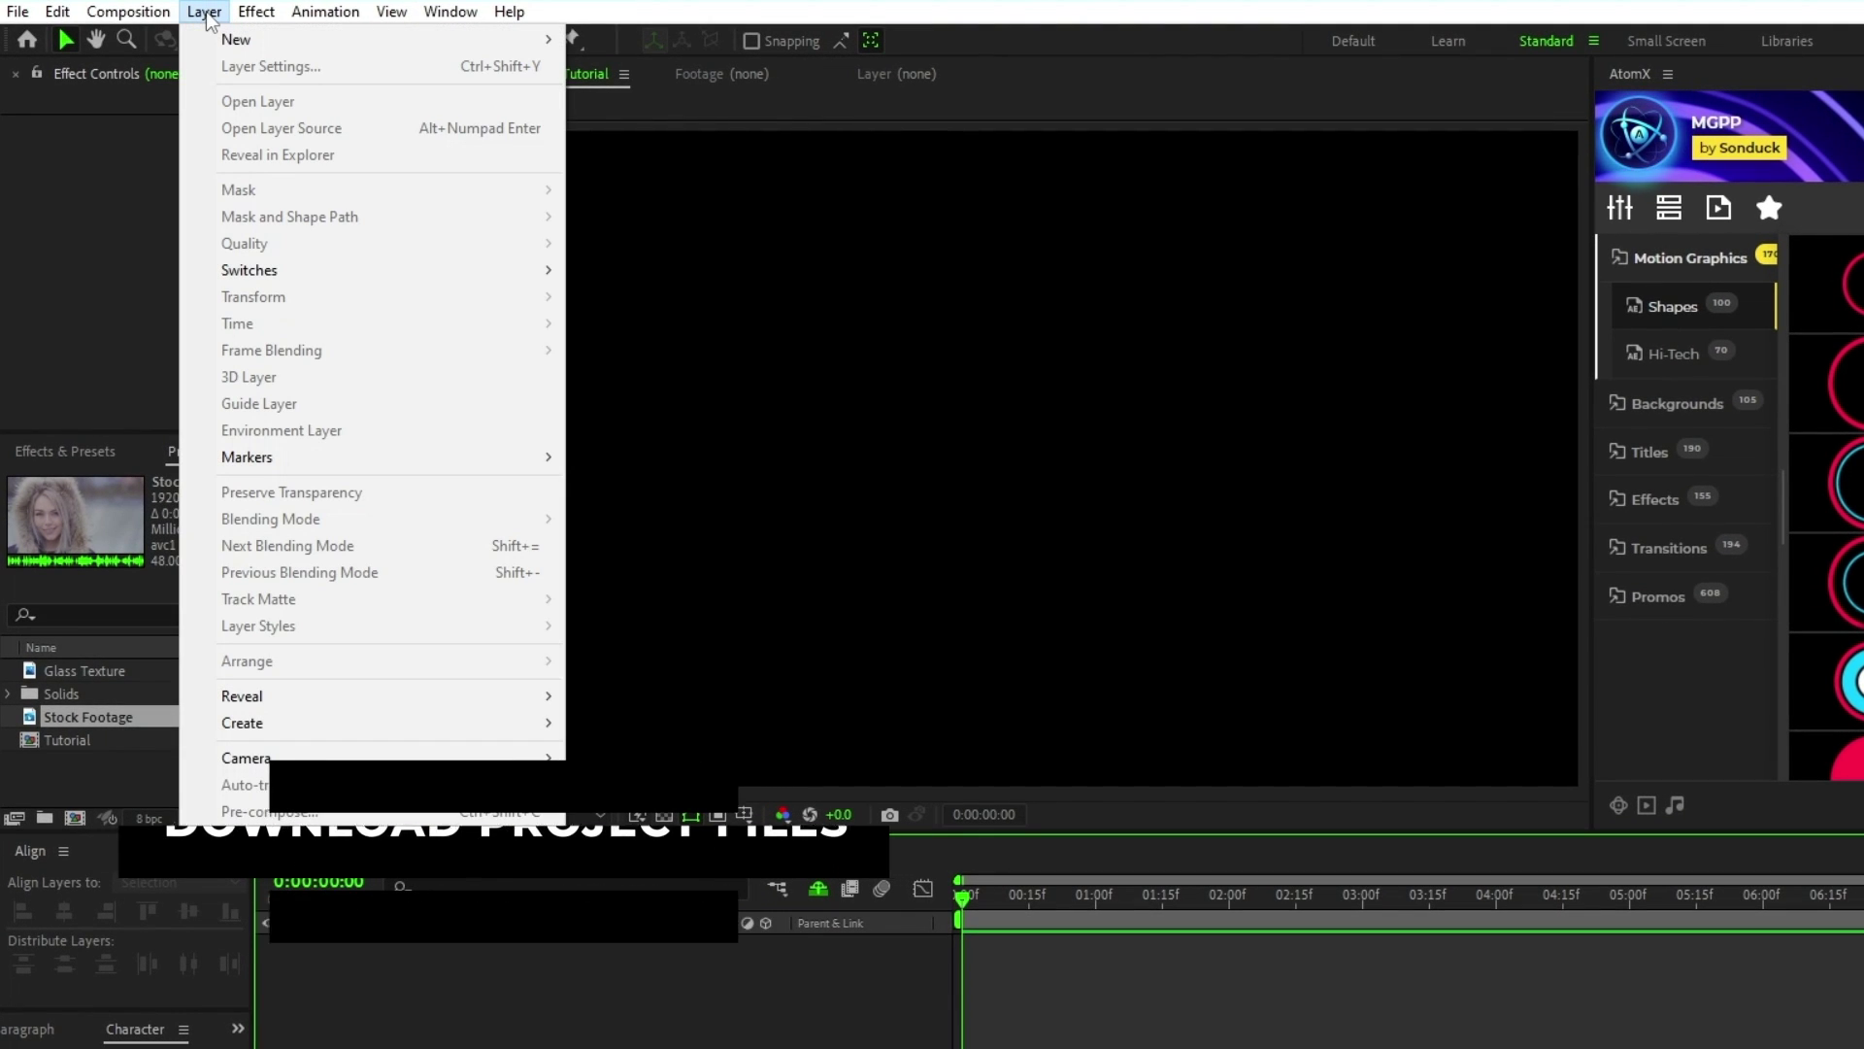
{"action": "mouse_move", "coordinate": [243, 37]}
{"action": "left_click", "coordinate": [660, 63]}
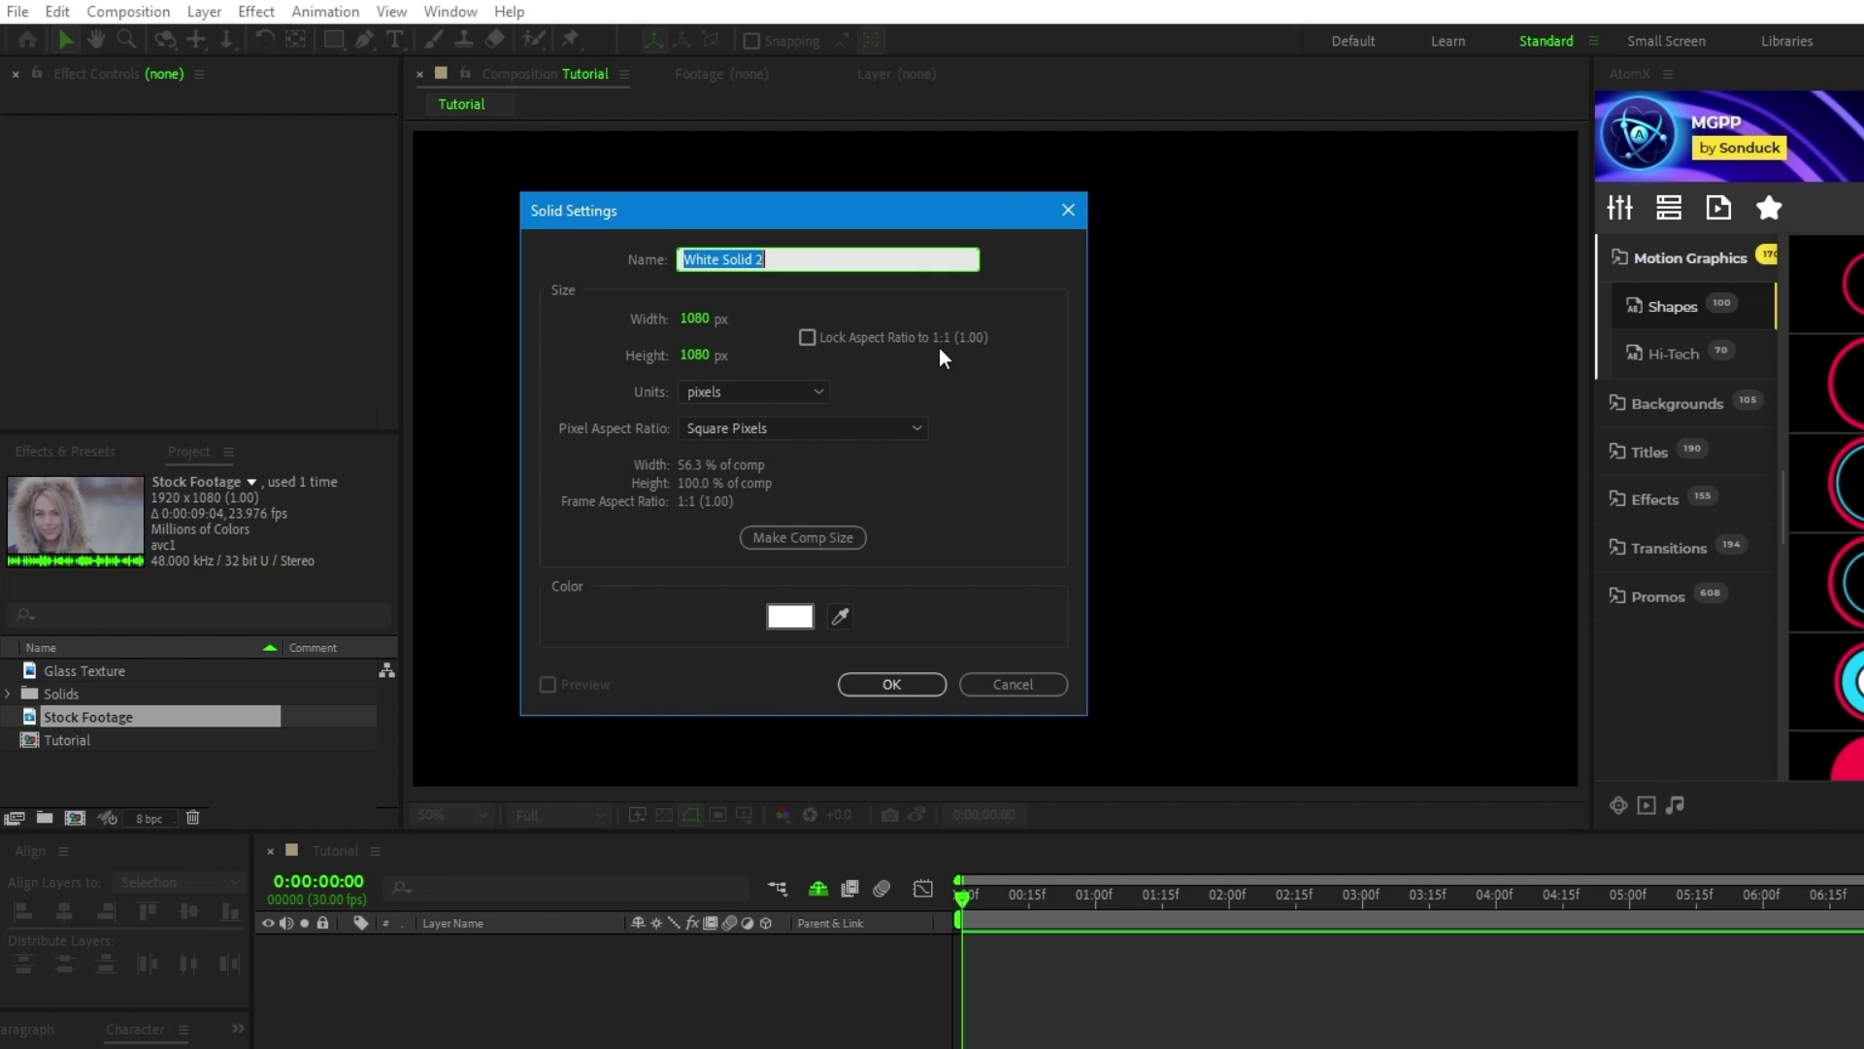
{"action": "left_click", "coordinate": [920, 687]}
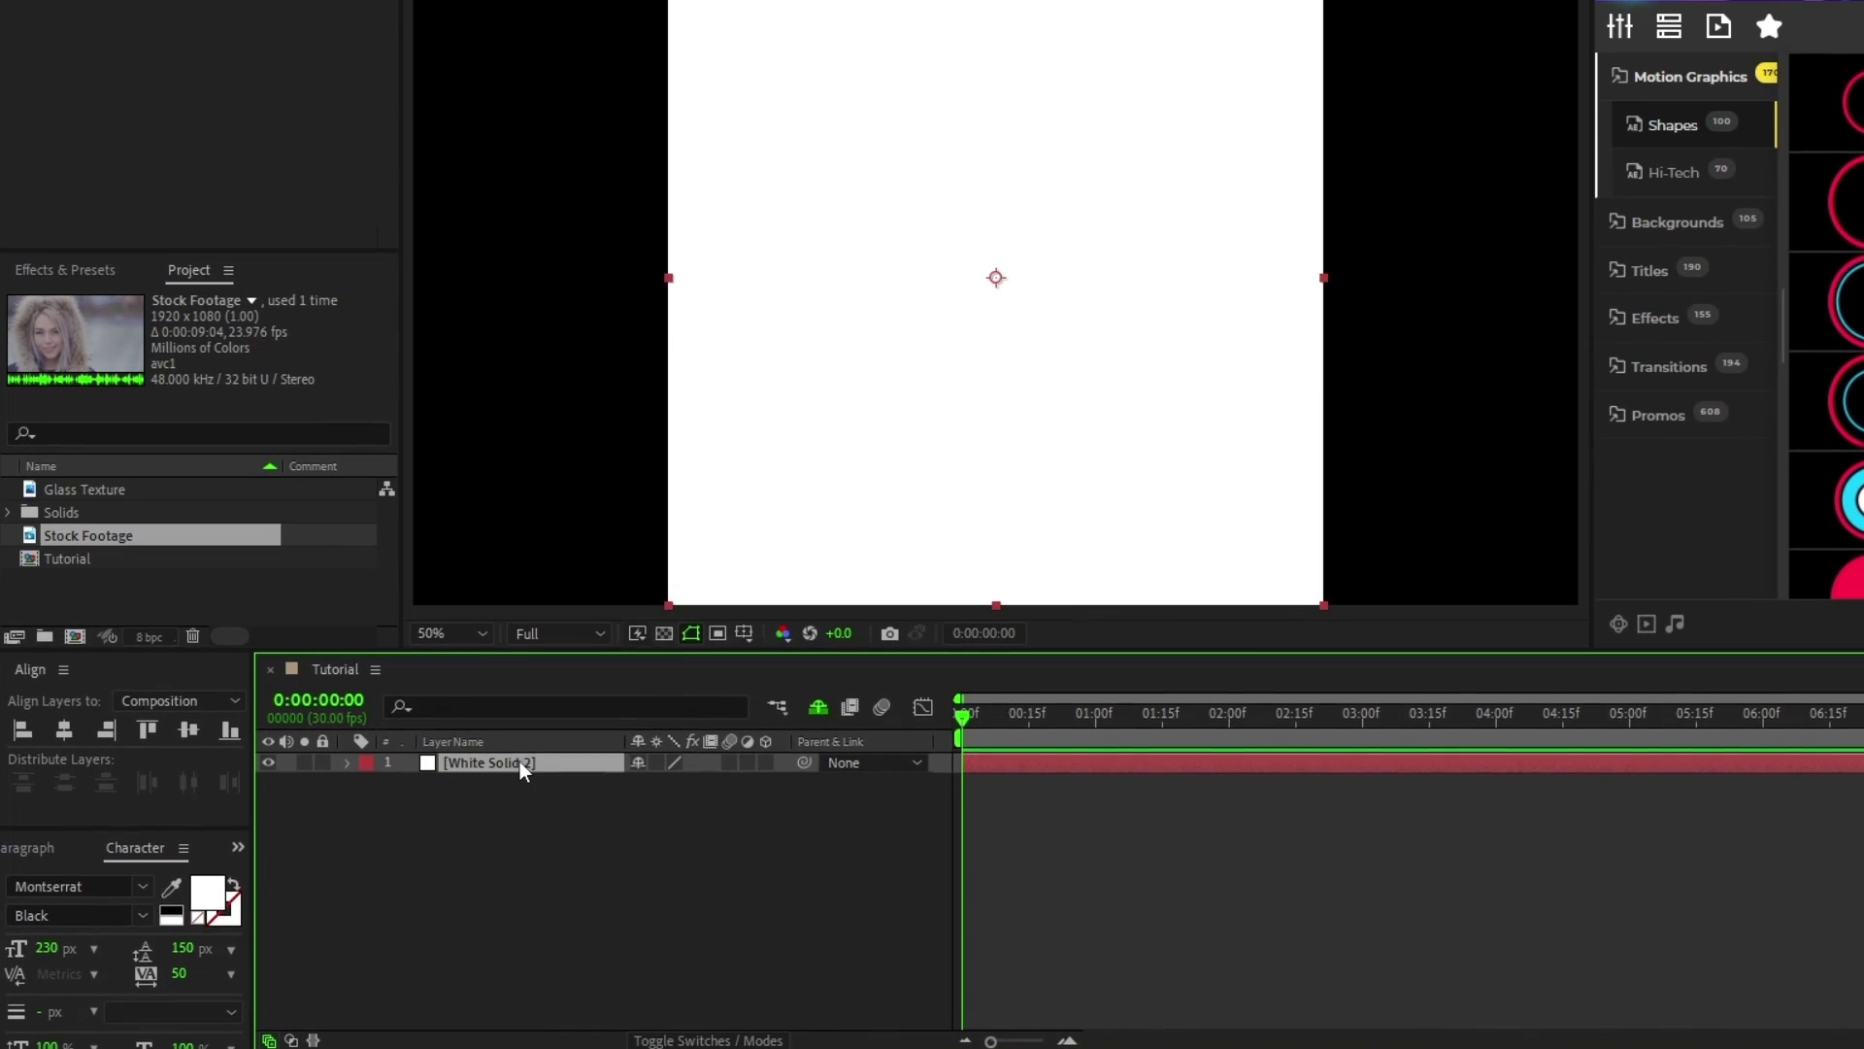
Pre-compose the white solid into a new composition named 'Glass Map'.
{"action": "right_click", "coordinate": [520, 917]}
{"action": "left_click", "coordinate": [631, 785]}
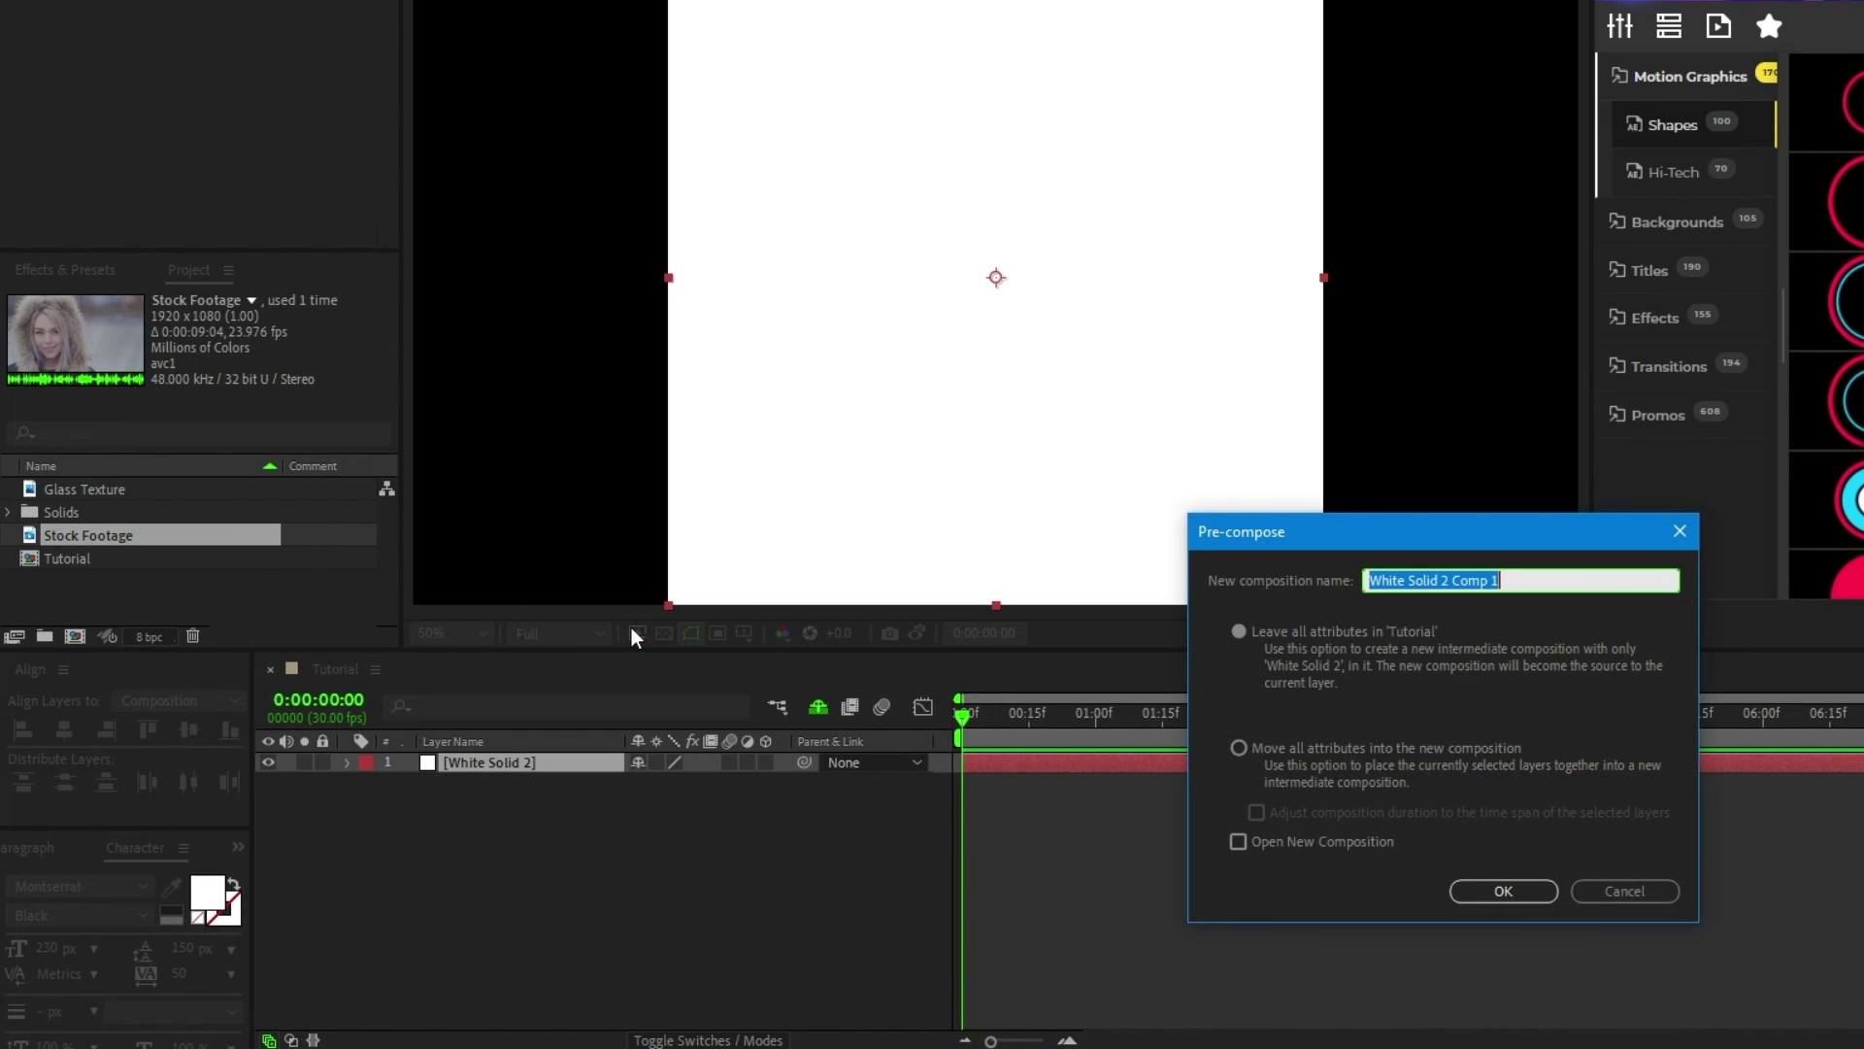
{"action": "left_click_drag", "start_coordinate": [1308, 534], "coordinate": [778, 490]}
{"action": "type", "text": "Glass Map"}
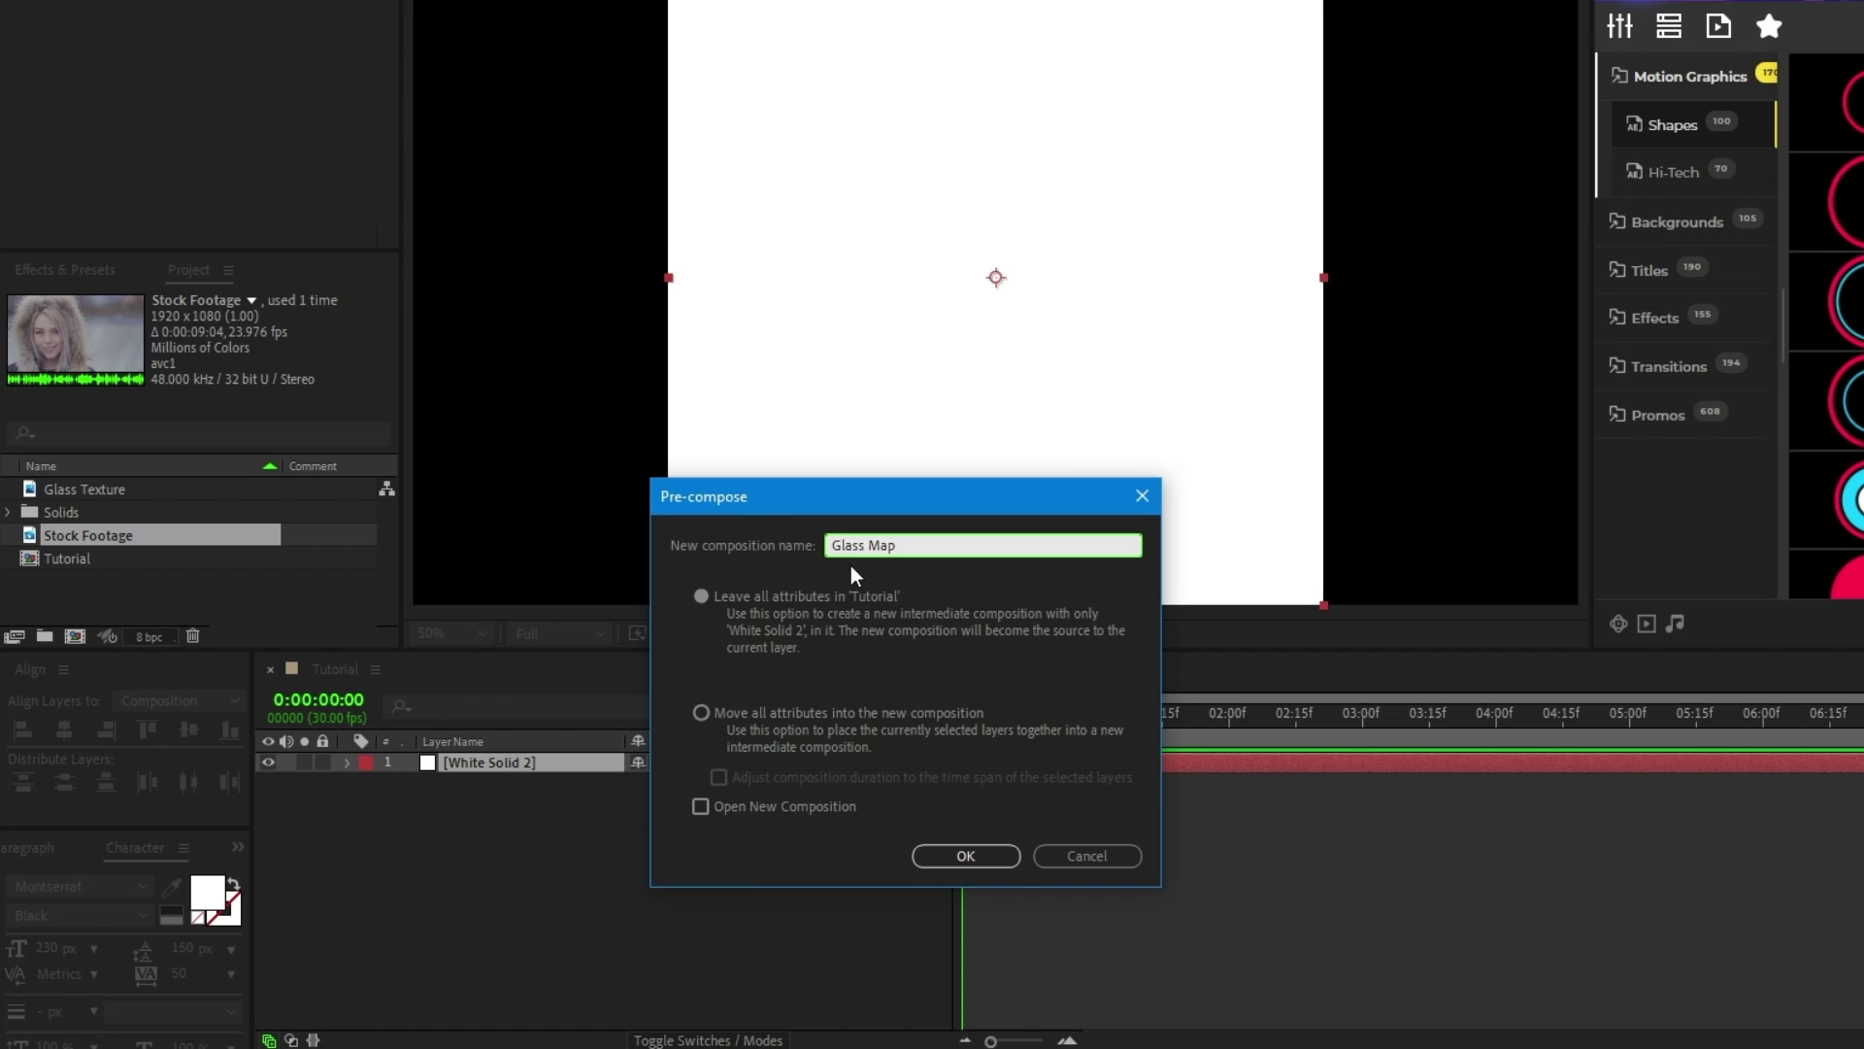
{"action": "left_click", "coordinate": [965, 855]}
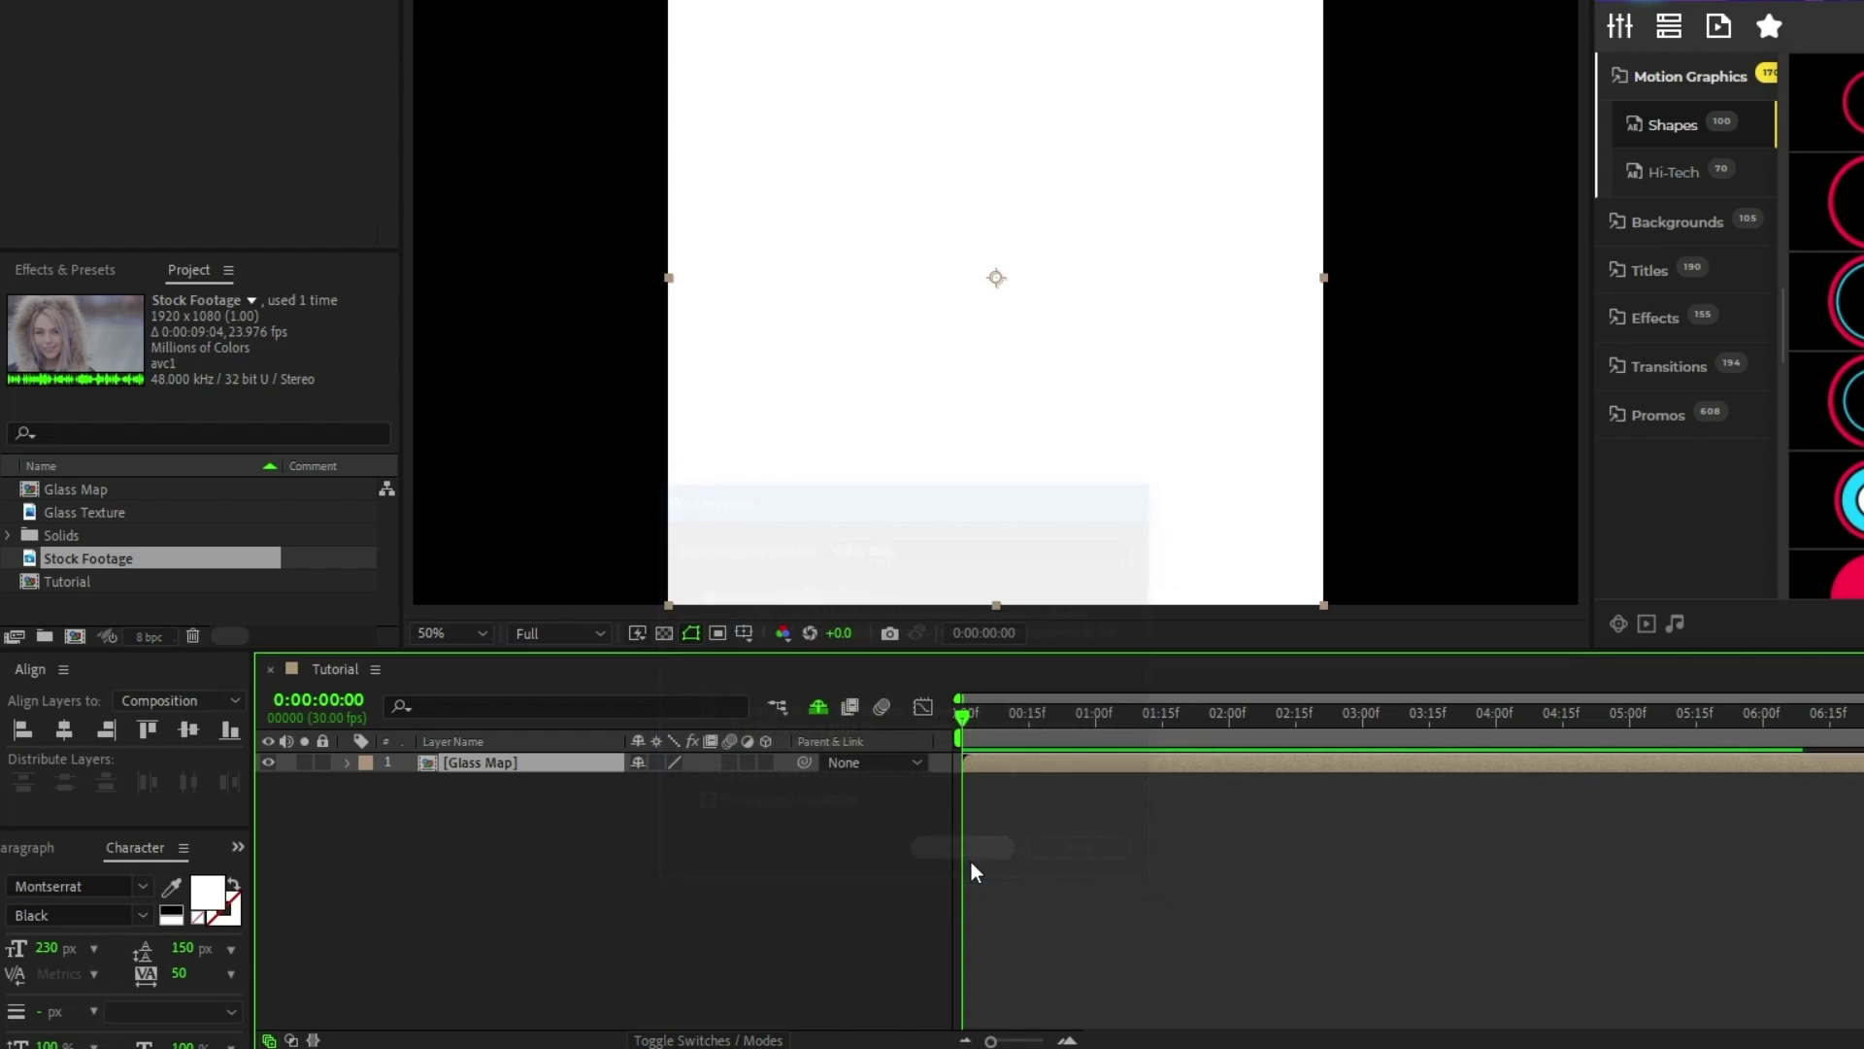
Inside Glass Map, add Fill, Linear Wipe and CC Light Sweep effects to the solid.
{"action": "double_click", "coordinate": [501, 763]}
{"action": "left_click", "coordinate": [501, 760]}
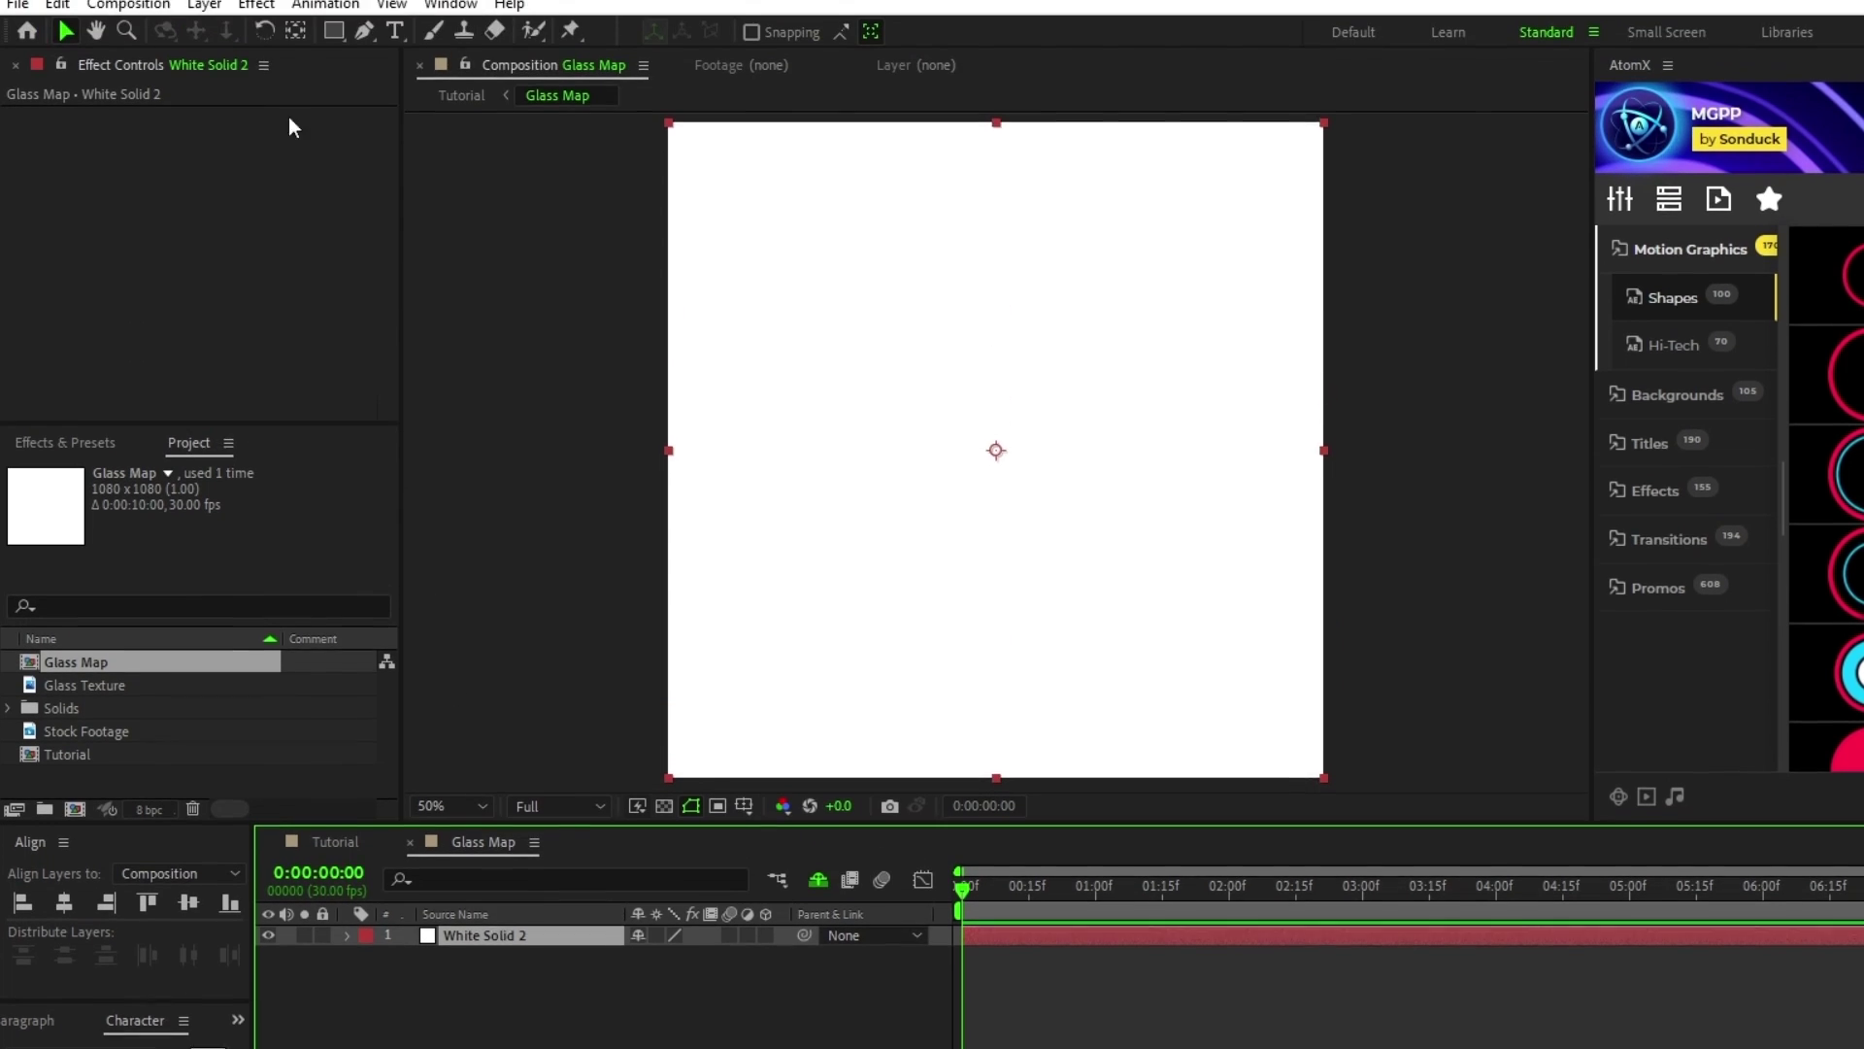
{"action": "left_click", "coordinate": [256, 12]}
{"action": "mouse_move", "coordinate": [511, 376]}
{"action": "left_click", "coordinate": [673, 766]}
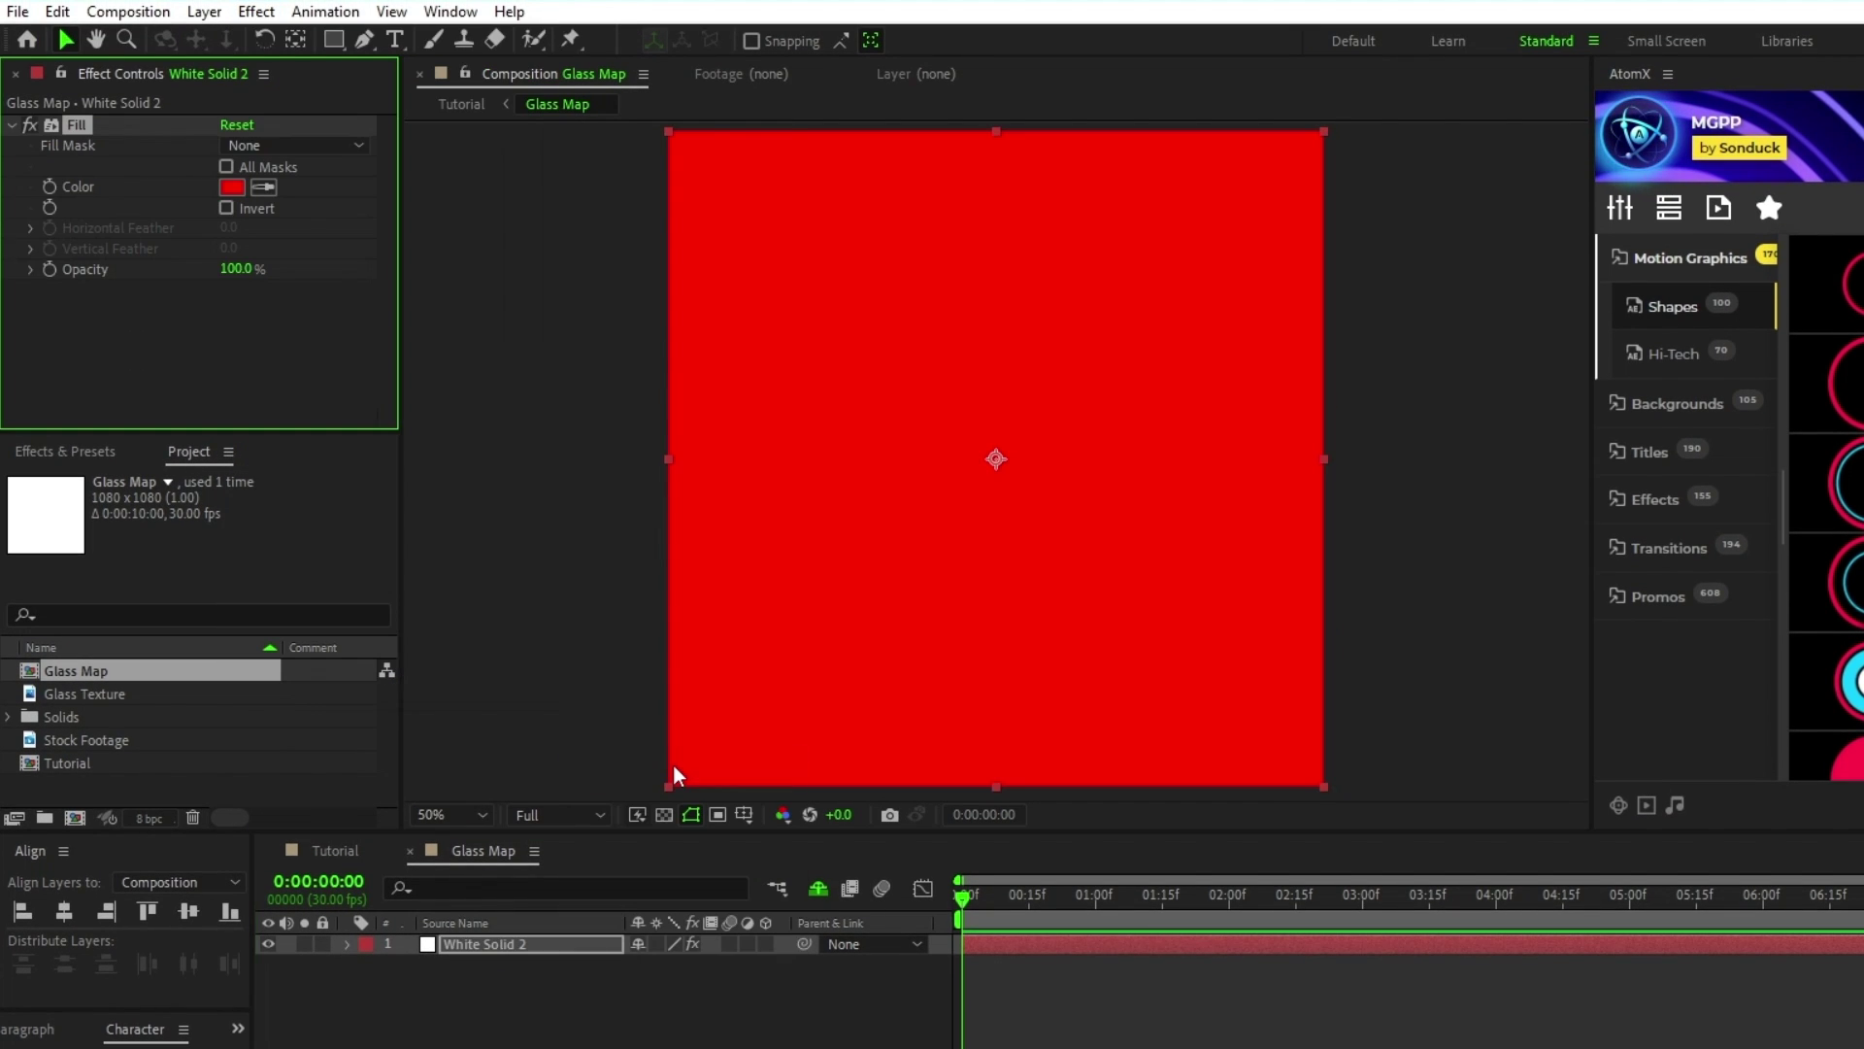
{"action": "left_click", "coordinate": [256, 11]}
{"action": "mouse_move", "coordinate": [509, 662]}
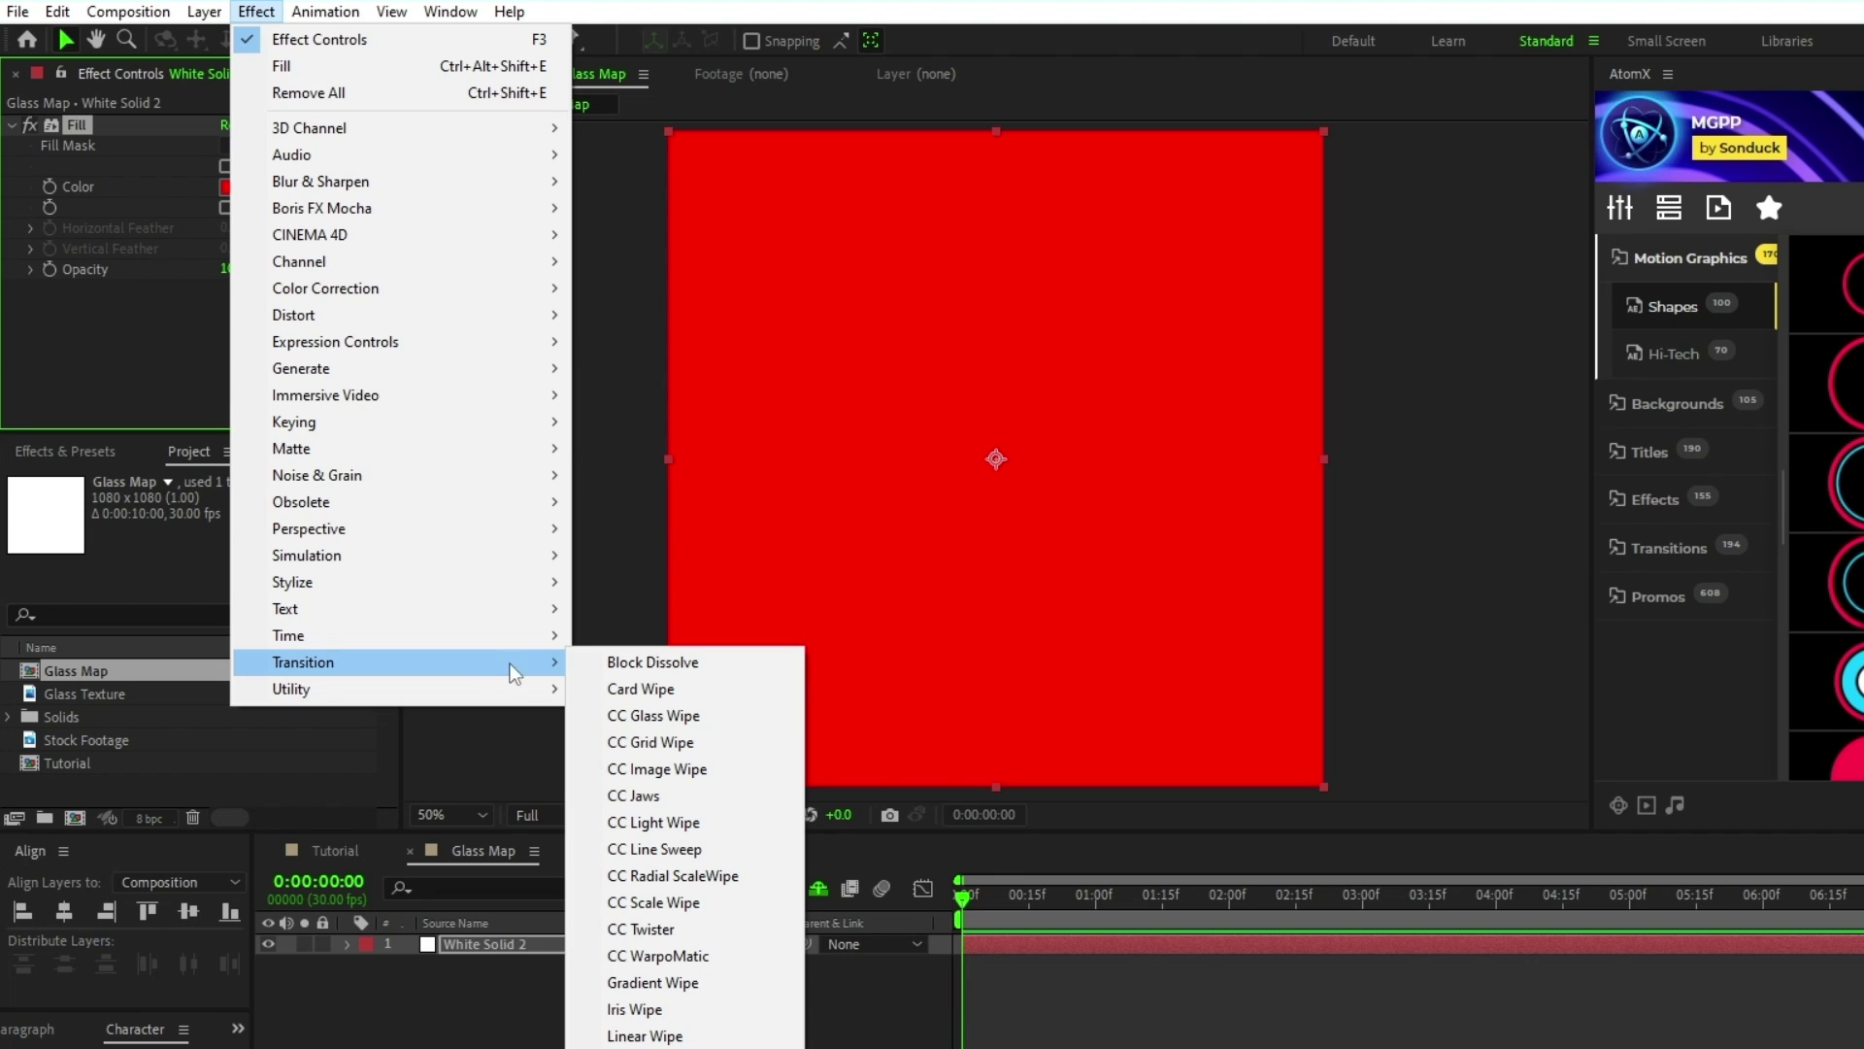
{"action": "left_click", "coordinate": [680, 1037]}
{"action": "left_click", "coordinate": [256, 11]}
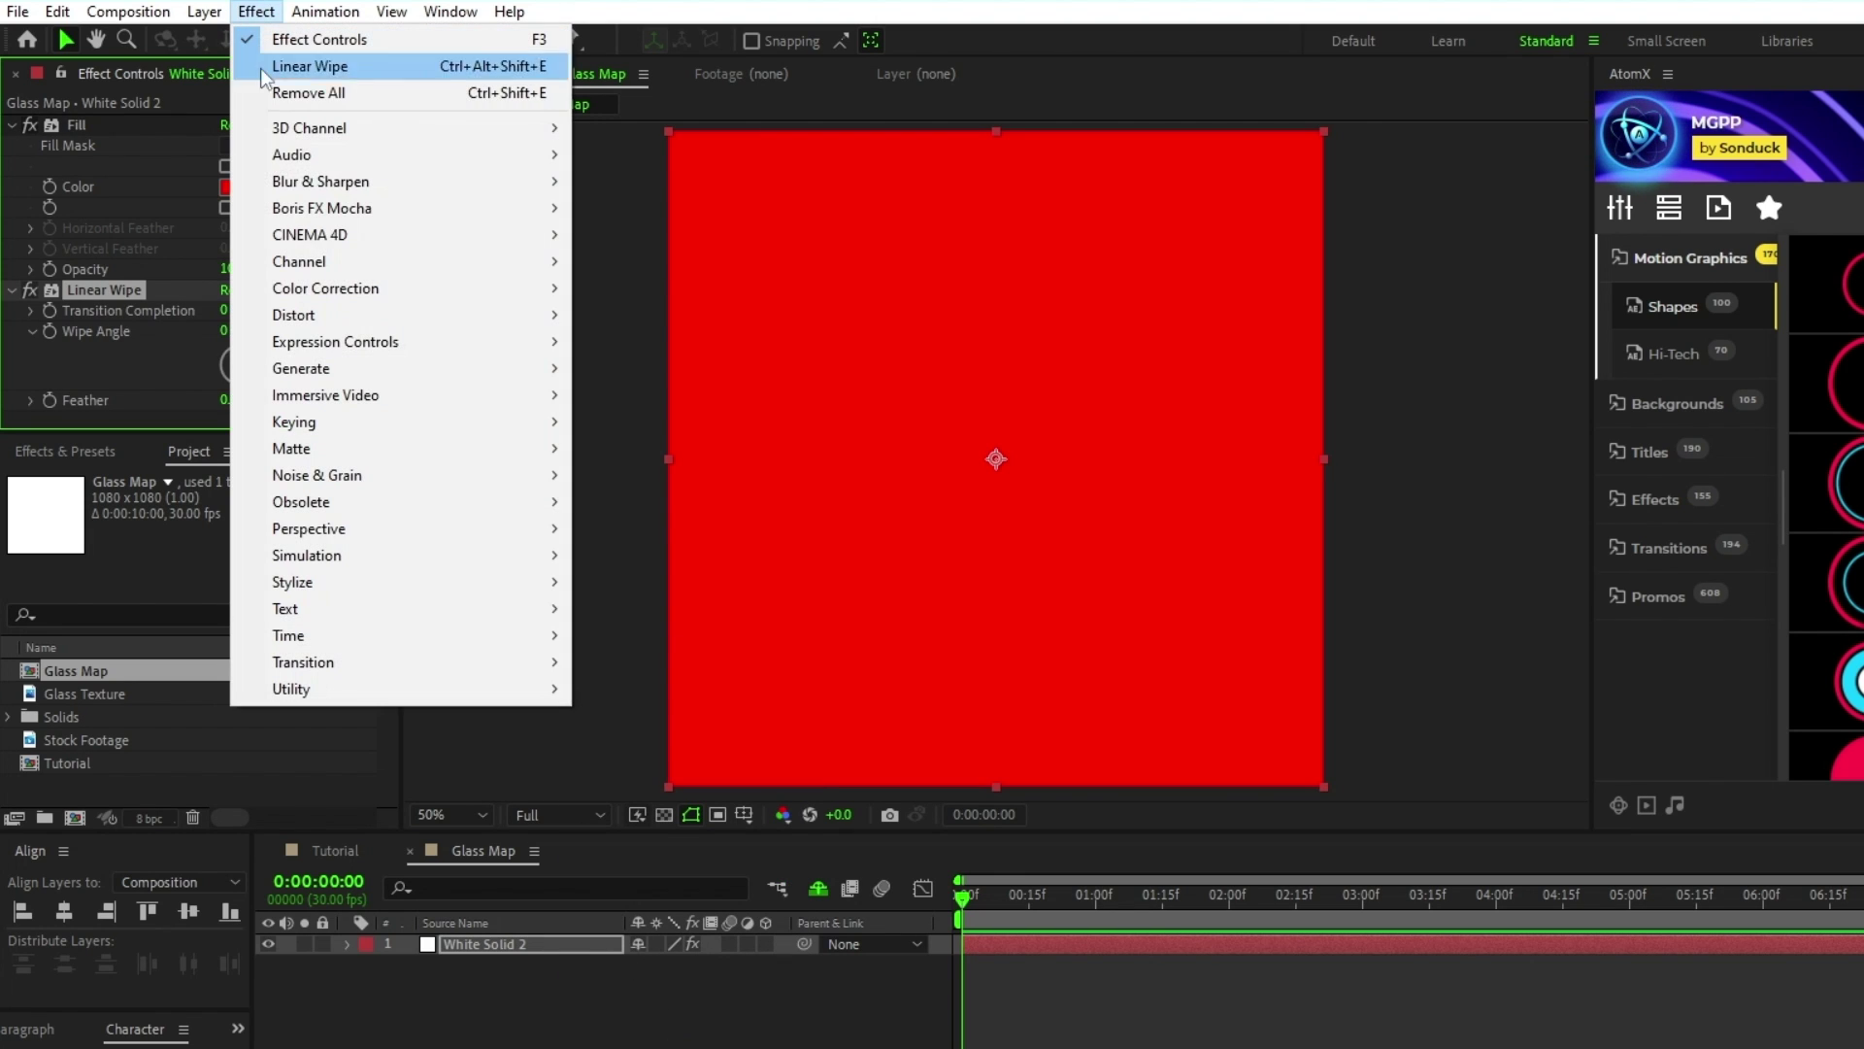
{"action": "mouse_move", "coordinate": [446, 373]}
{"action": "left_click", "coordinate": [673, 582]}
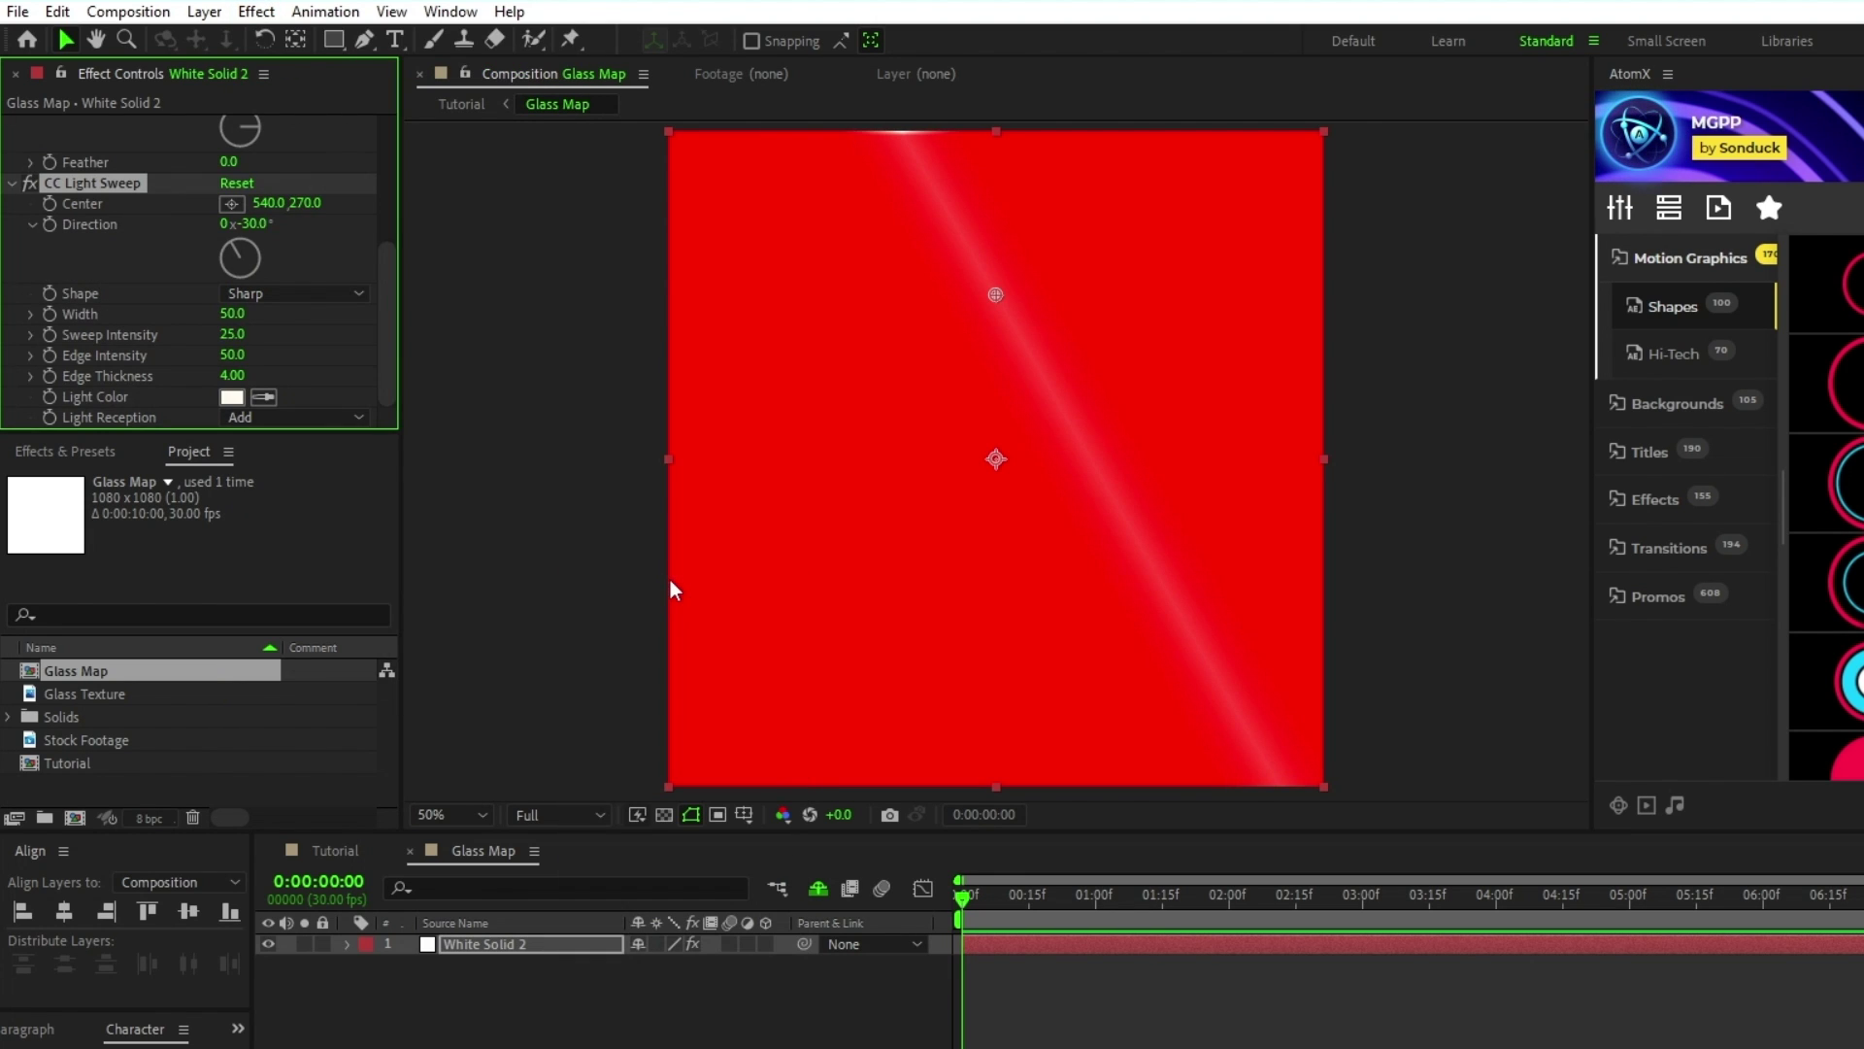
Set the Fill colour to dark grey 212121.
{"action": "left_click_drag", "start_coordinate": [394, 316], "coordinate": [381, 143]}
{"action": "left_click", "coordinate": [231, 186]}
{"action": "left_click_drag", "start_coordinate": [852, 567], "coordinate": [736, 318]}
{"action": "left_click", "coordinate": [587, 504]}
{"action": "left_click_drag", "start_coordinate": [587, 503], "coordinate": [567, 633]}
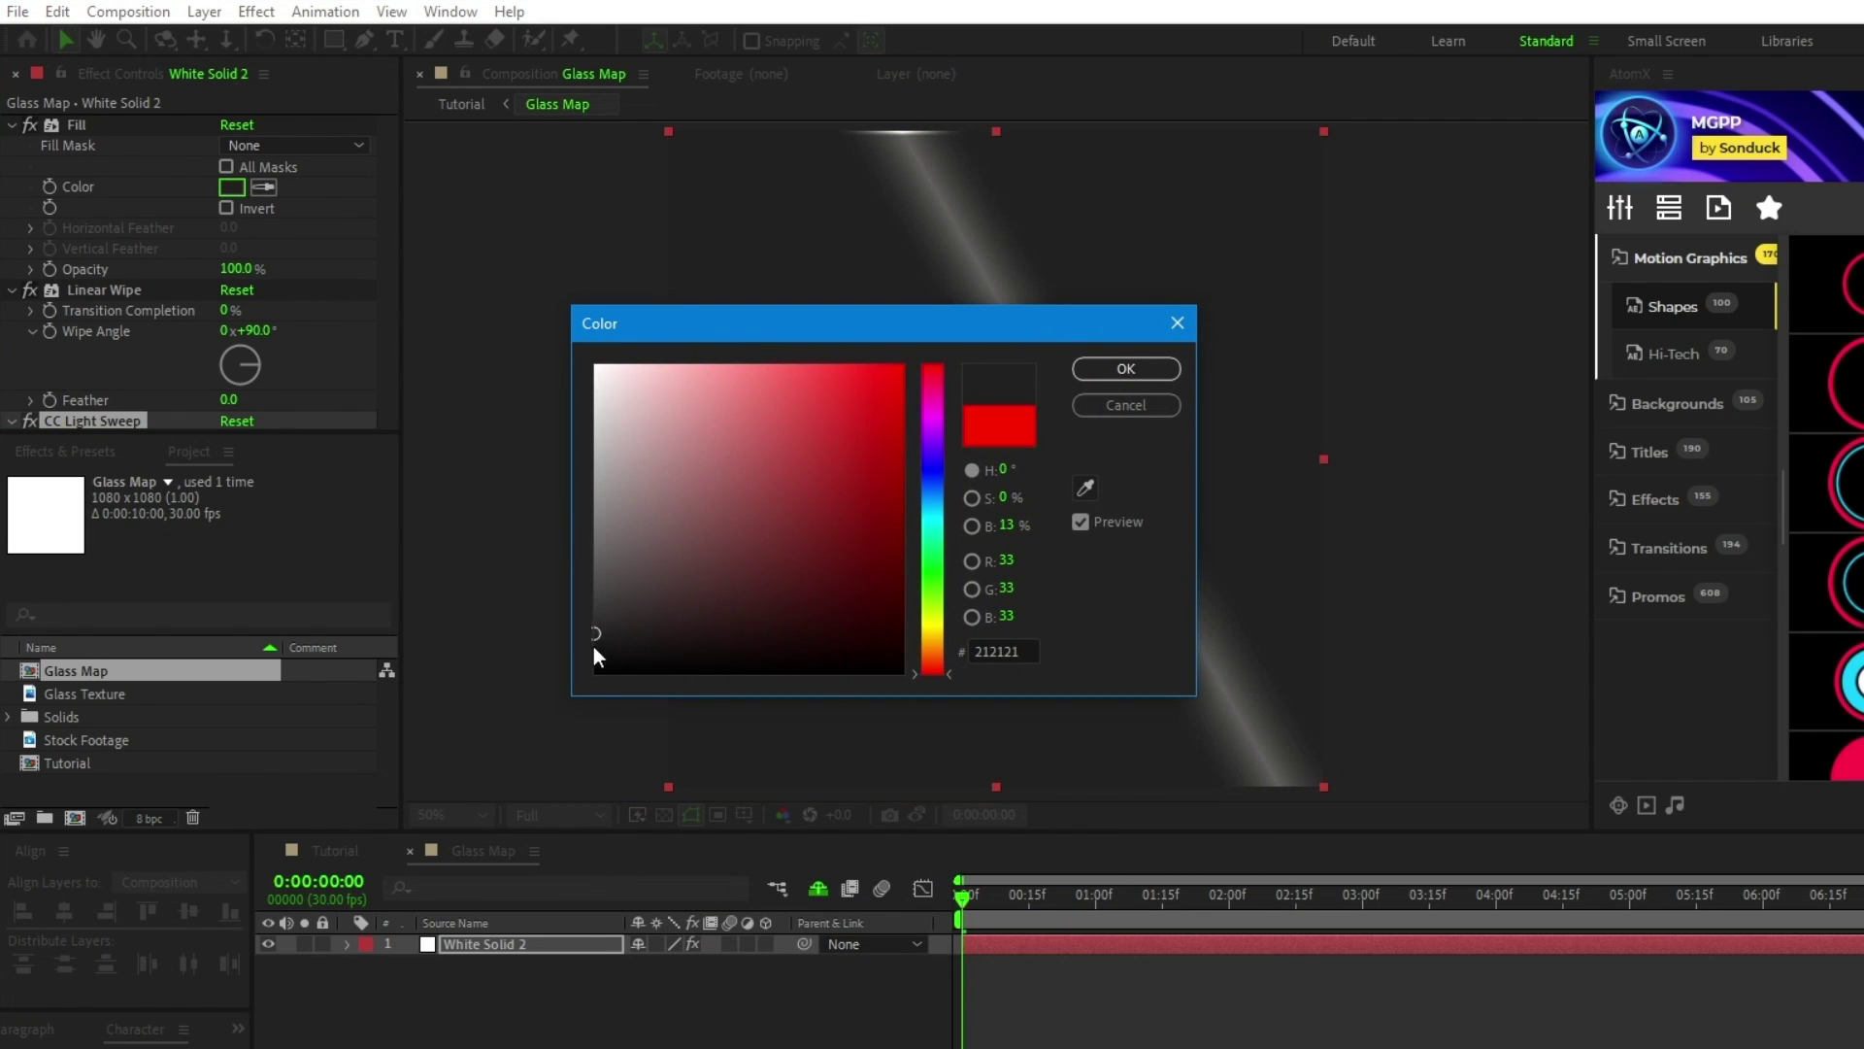
{"action": "key", "text": "Return"}
Keyframe Linear Wipe completion at 100%, with wipe angle -70° and feather 2.
{"action": "scroll", "coordinate": [394, 237], "scroll_direction": "down", "scroll_amount": 3}
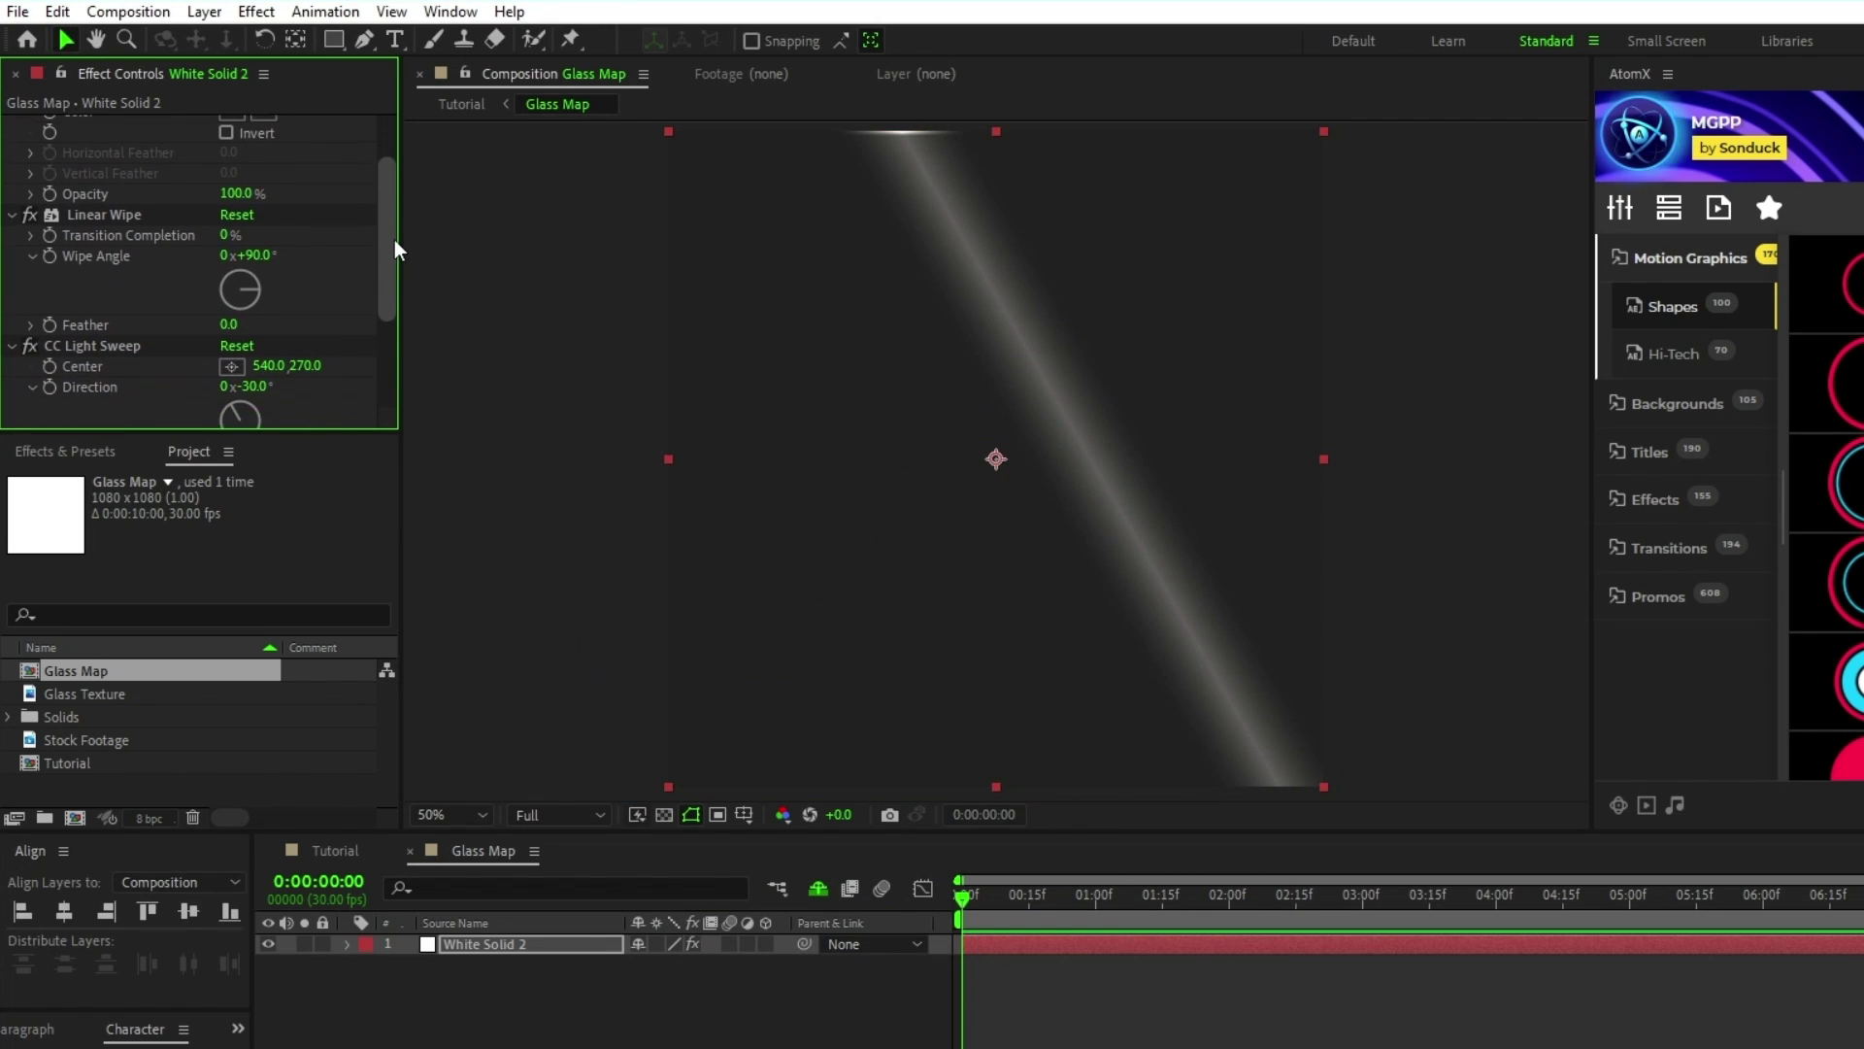
{"action": "left_click", "coordinate": [230, 226]}
{"action": "type", "text": "100"}
{"action": "key", "text": "Return"}
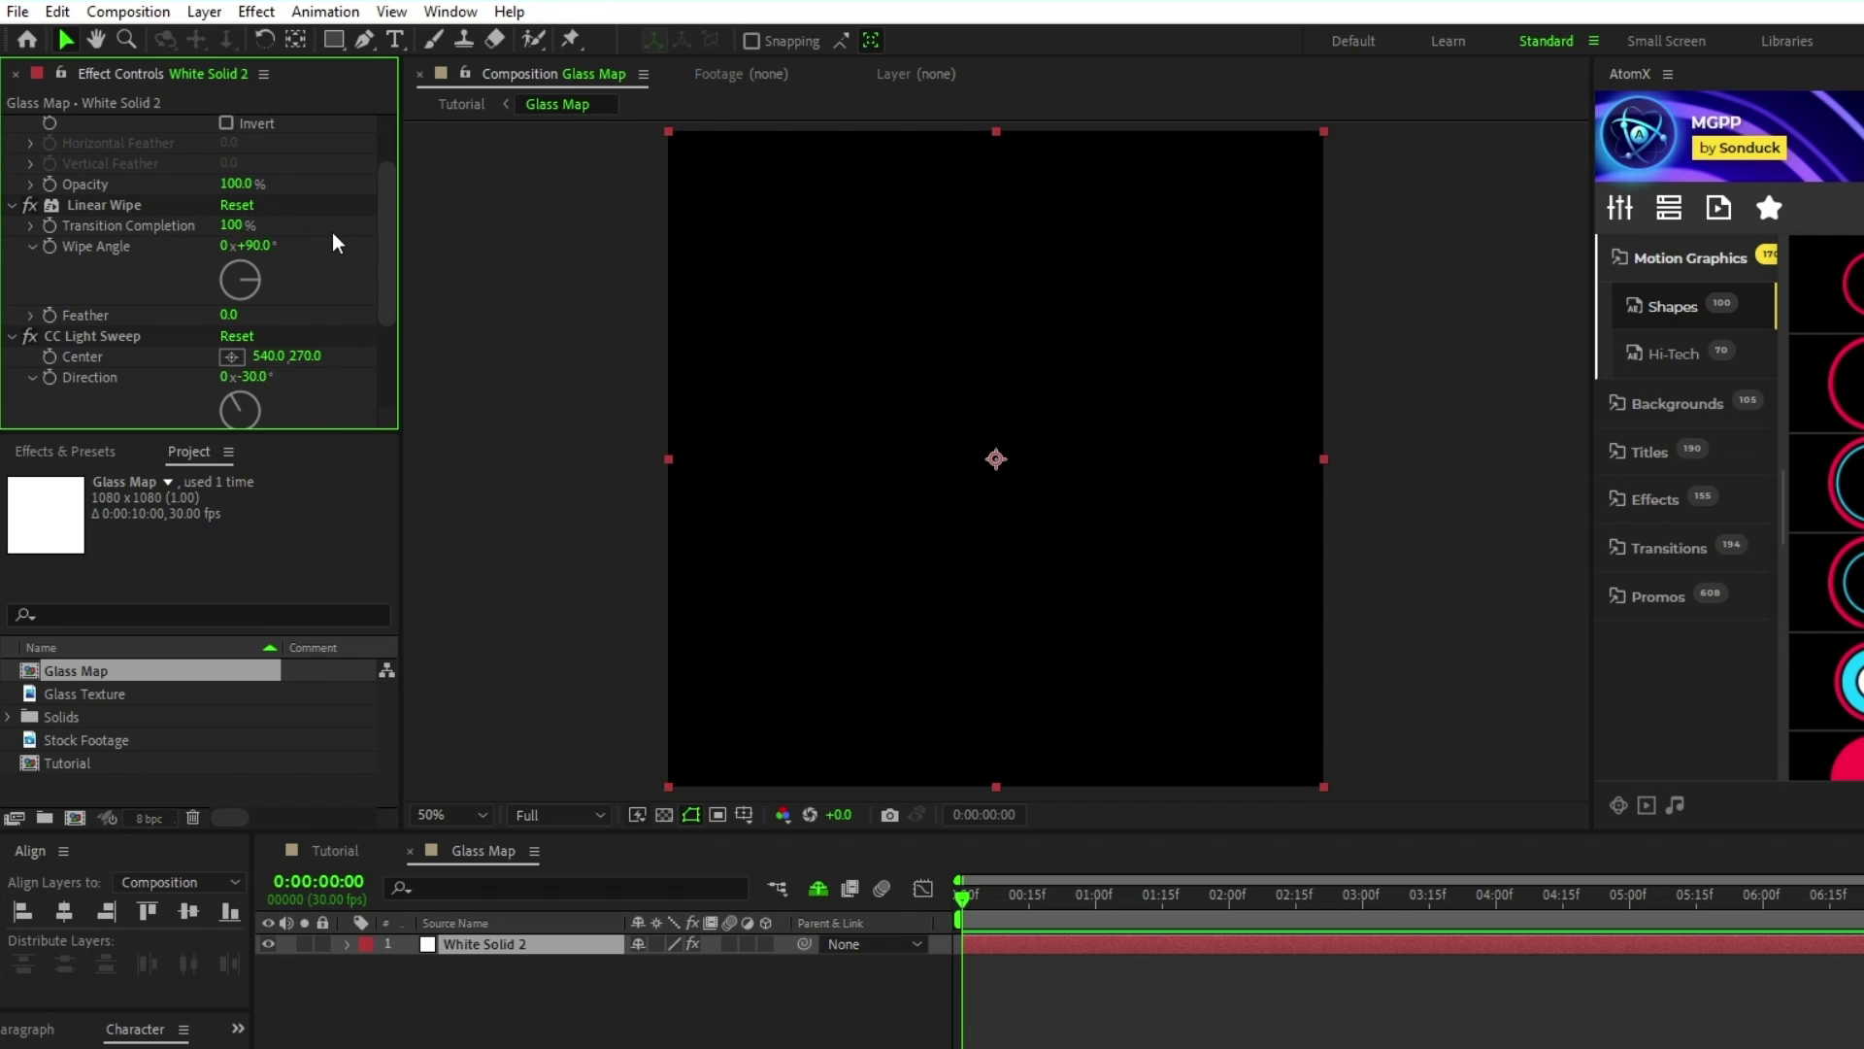
{"action": "left_click", "coordinate": [56, 205]}
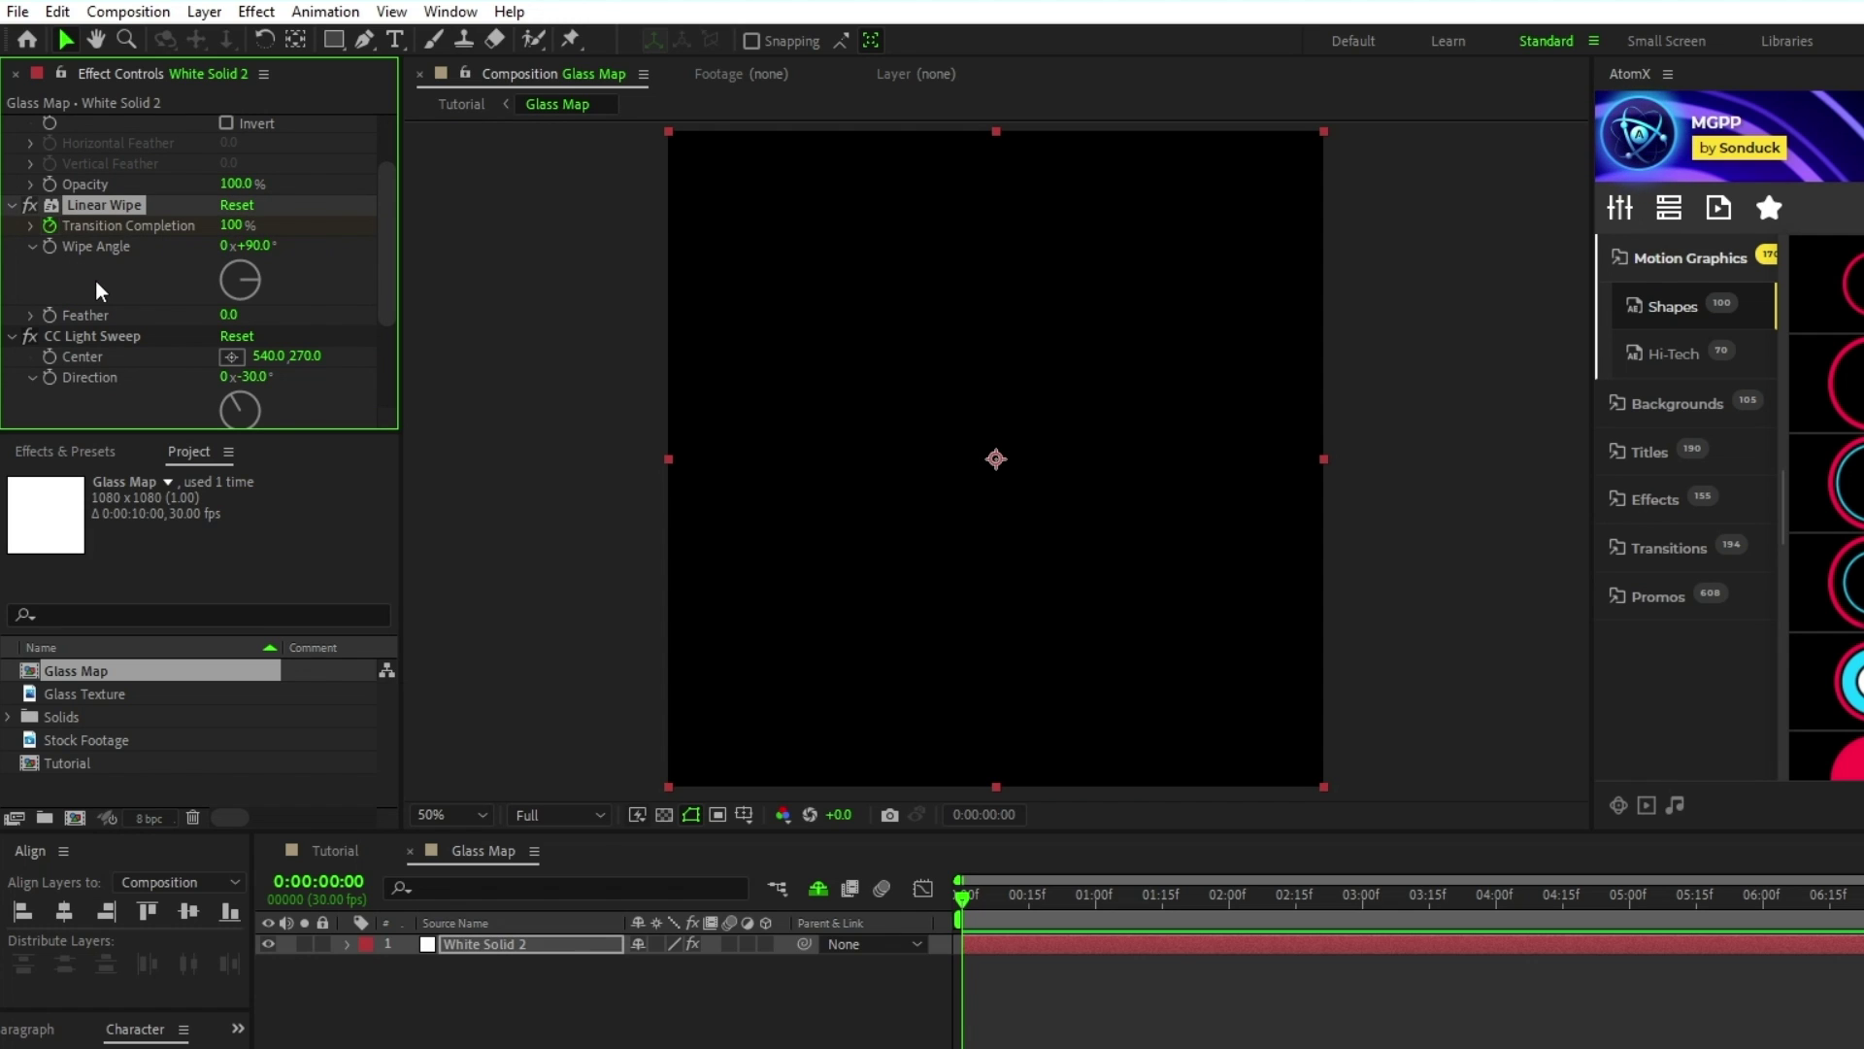
{"action": "left_click", "coordinate": [251, 246]}
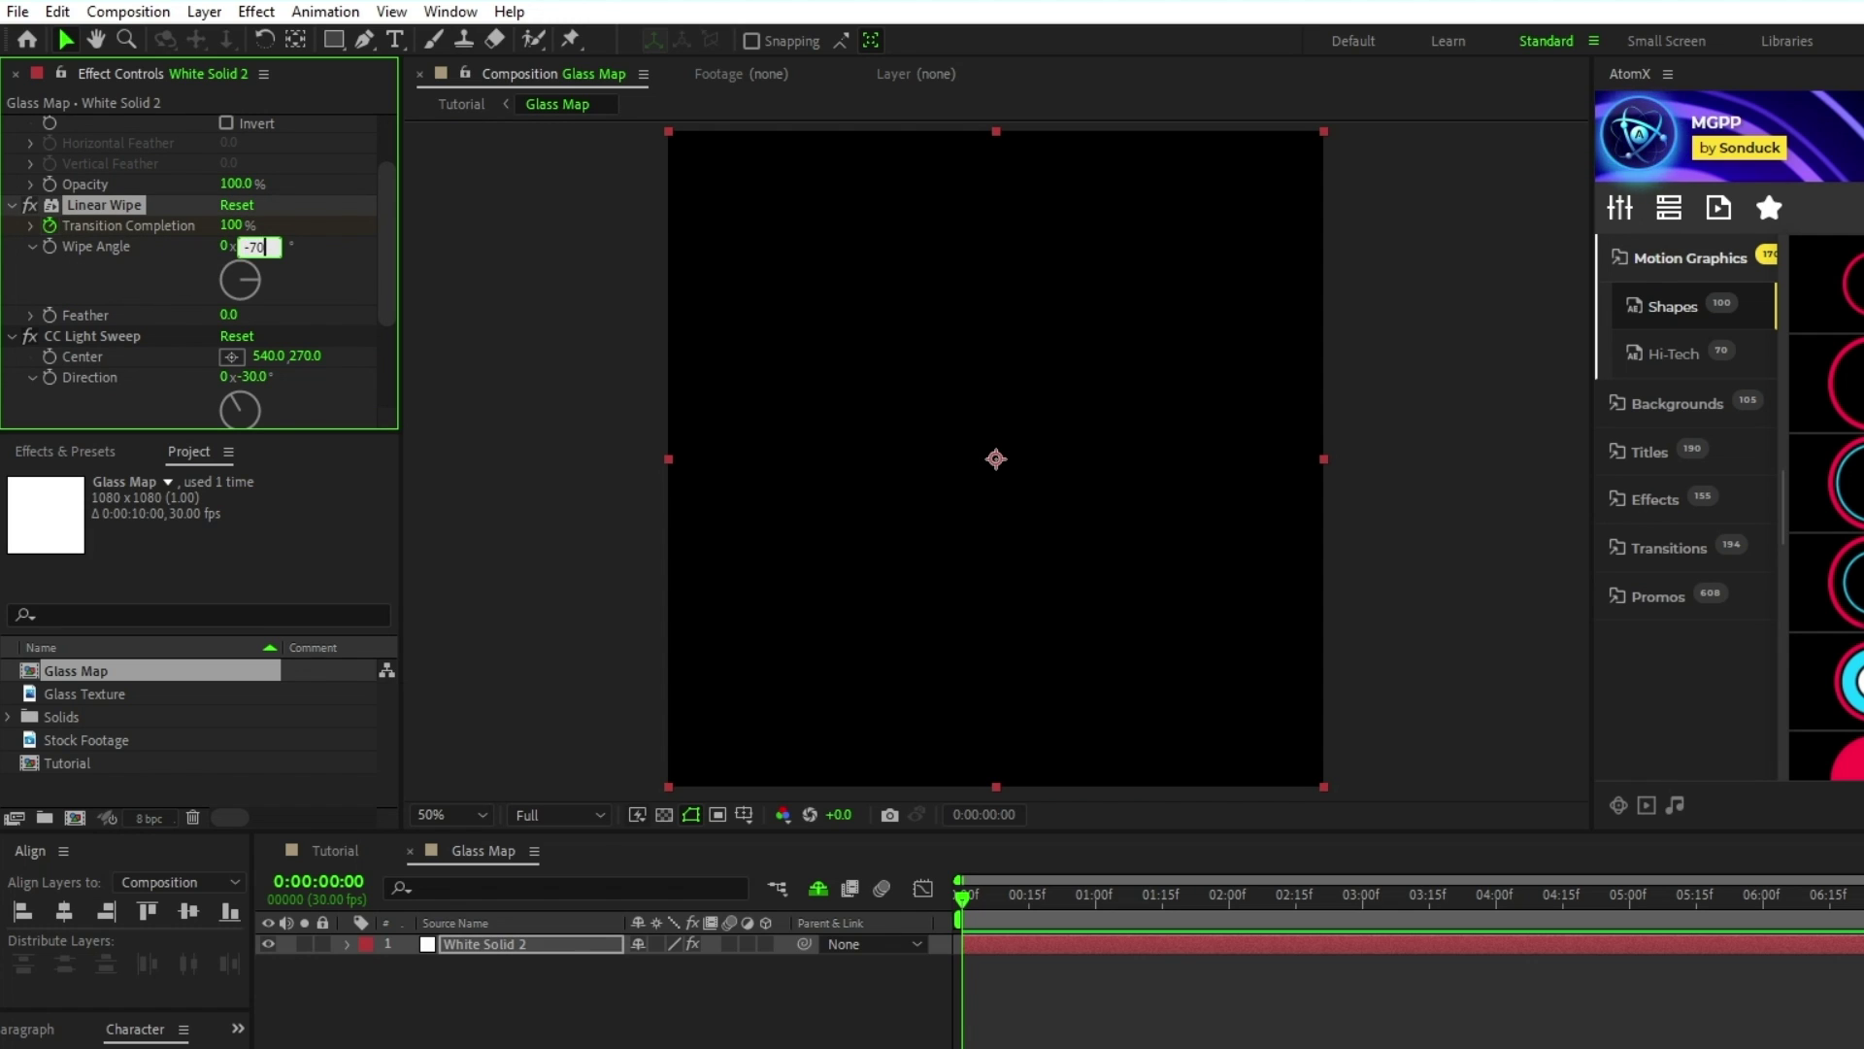
{"action": "key", "text": "Return"}
{"action": "key", "text": "Tab"}
{"action": "type", "text": "2"}
{"action": "key", "text": "Return"}
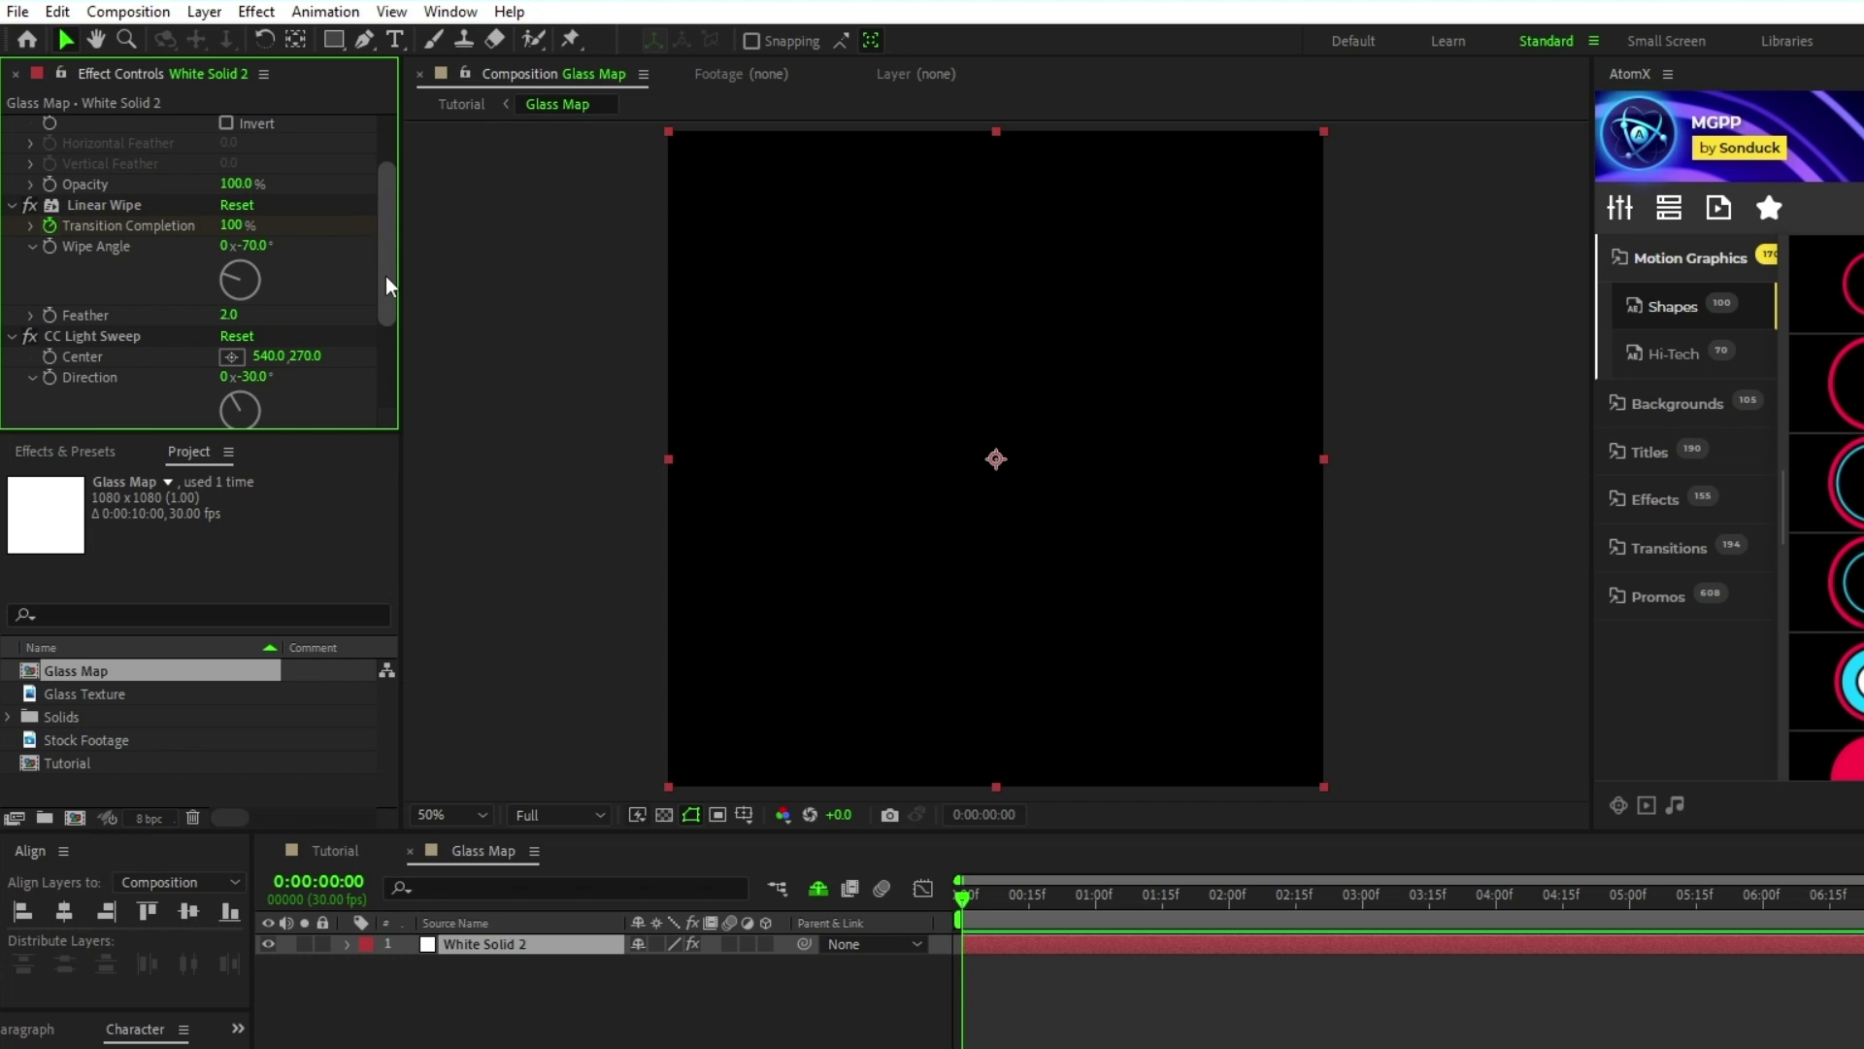
At 2 seconds, keyframe Transition Completion at 45%.
{"action": "left_click", "coordinate": [1227, 897]}
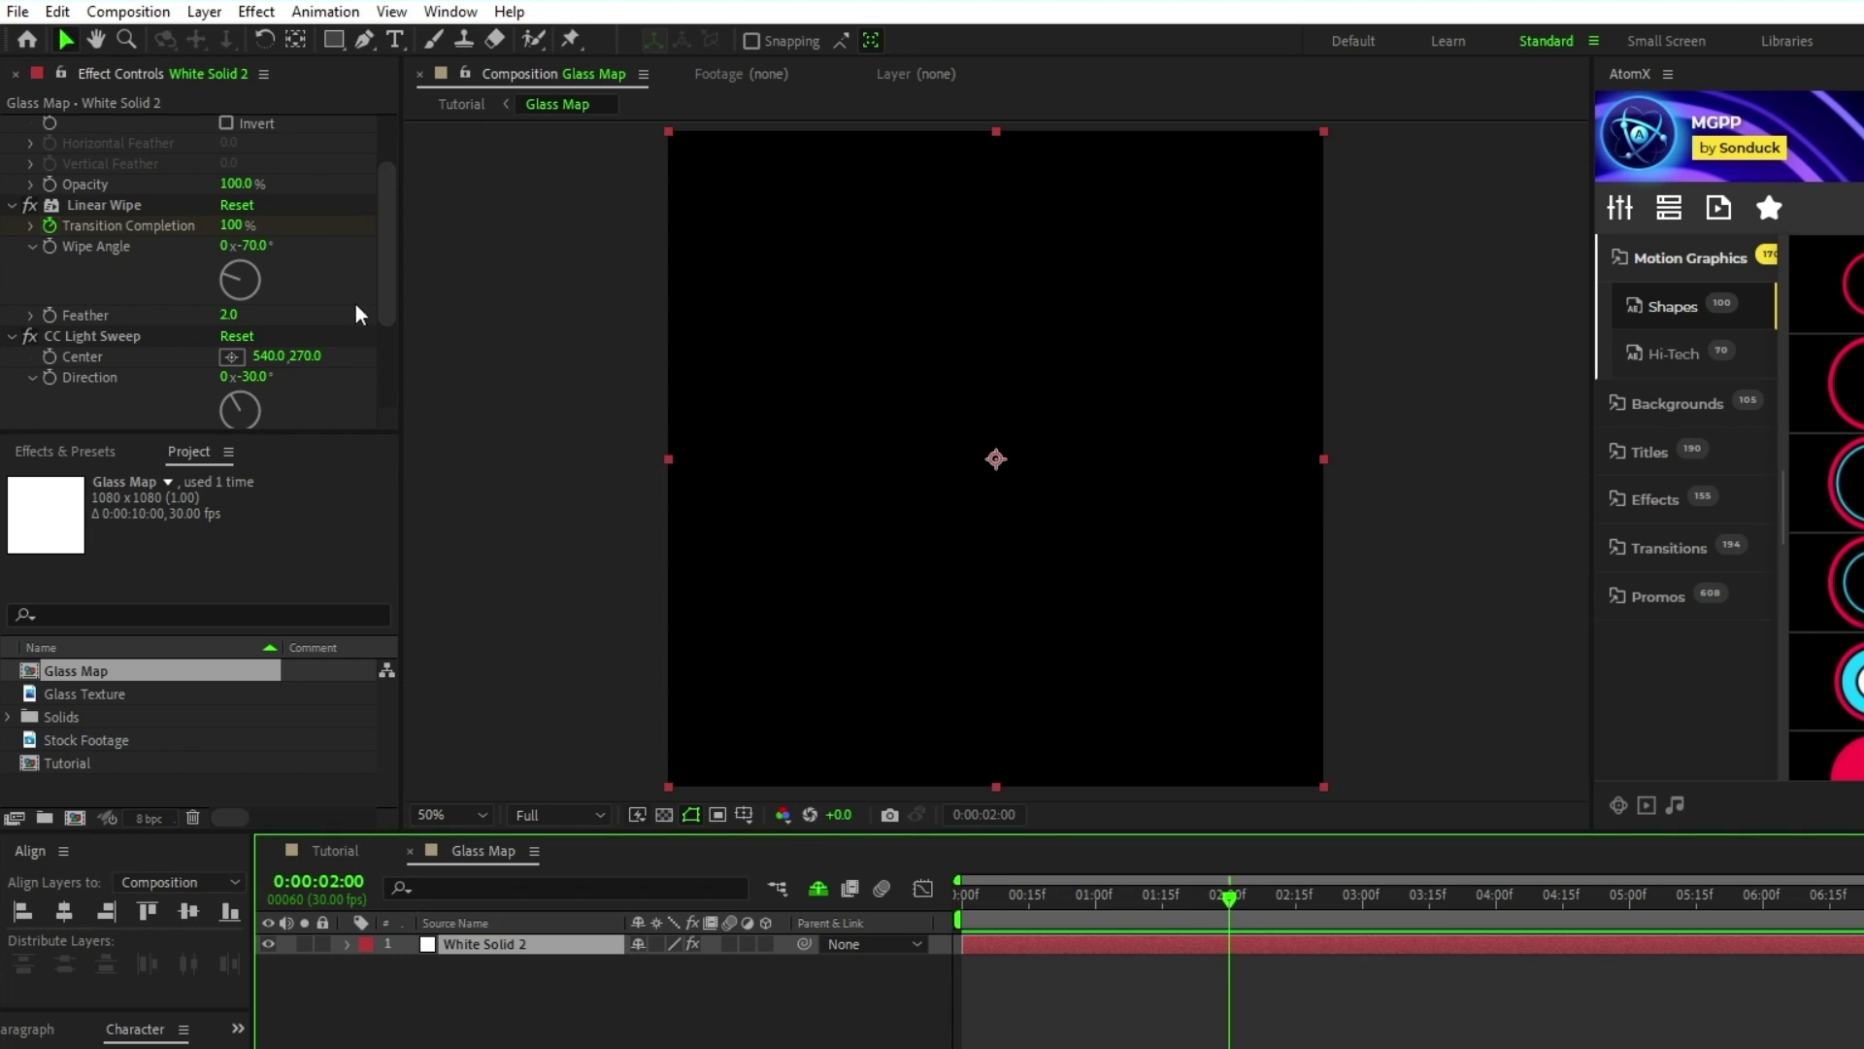
{"action": "left_click", "coordinate": [234, 225]}
{"action": "type", "text": "45"}
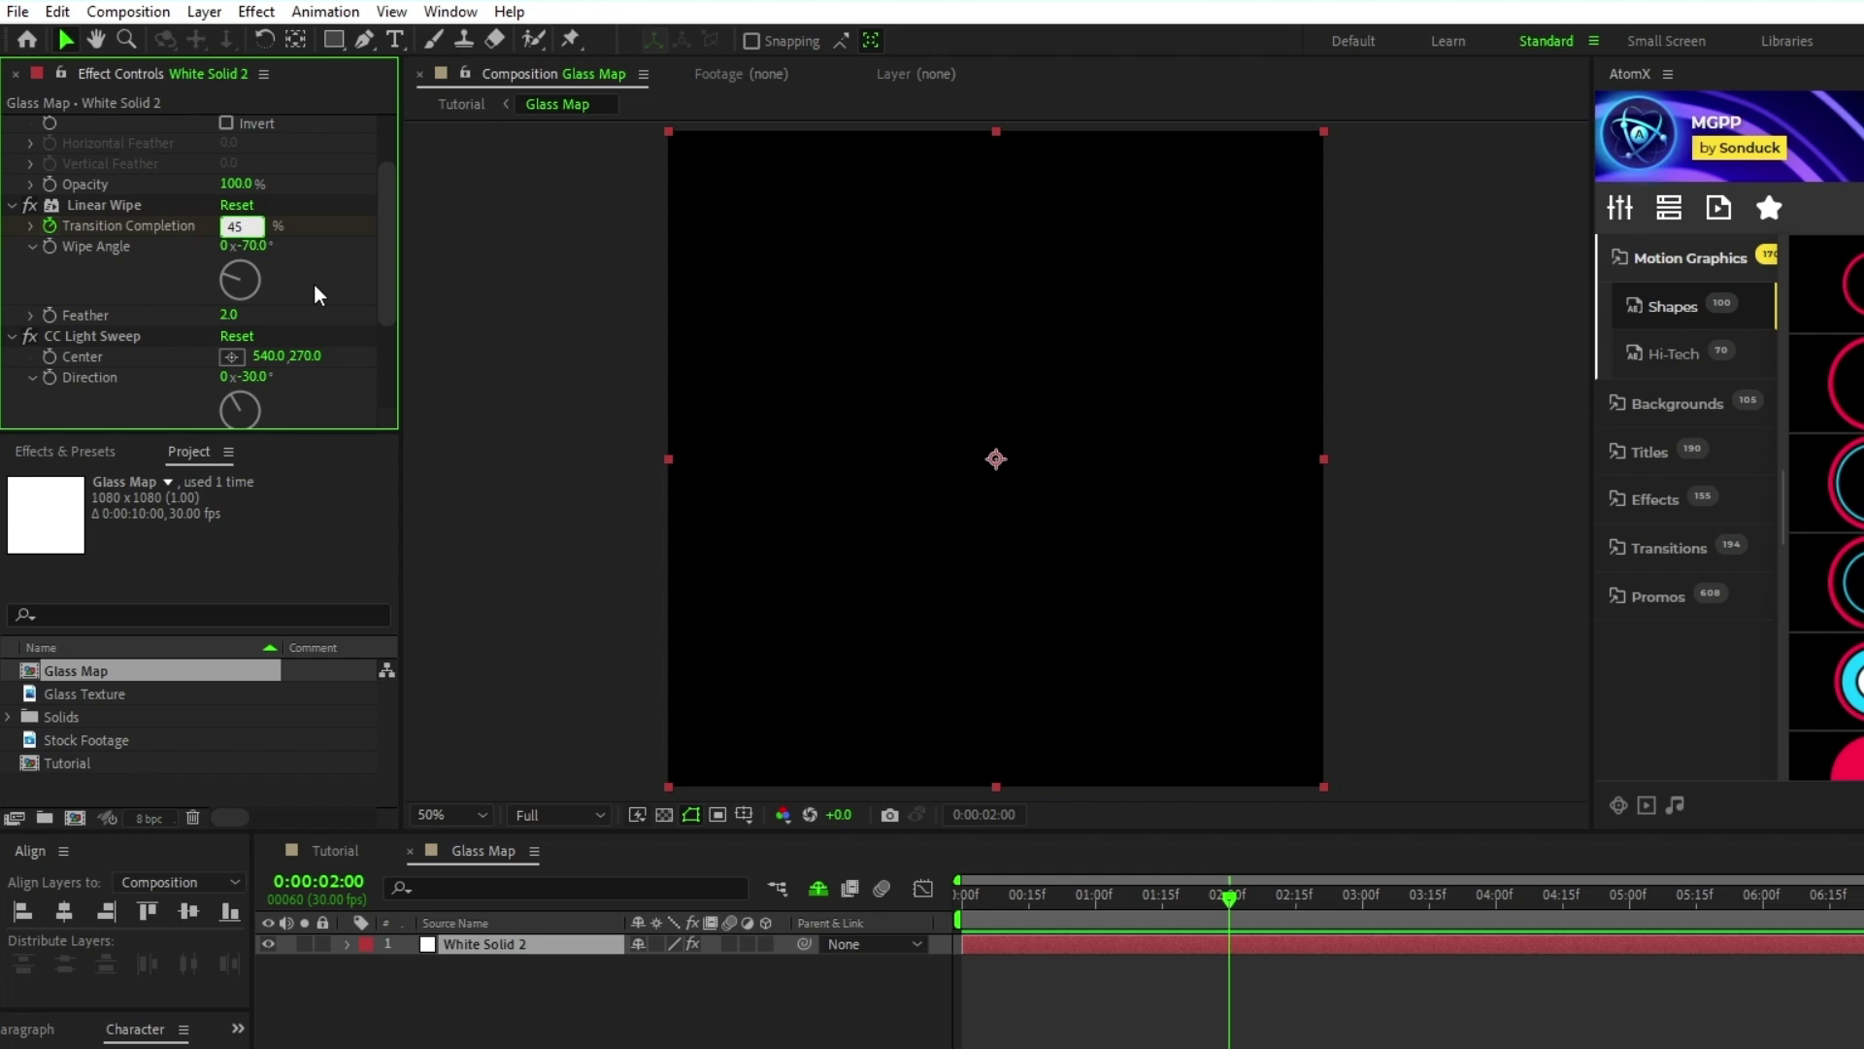
{"action": "key", "text": "Return"}
Easy-ease both wipe keyframes and adjust the speed graph for a fast start.
{"action": "key", "text": "u"}
{"action": "left_click_drag", "start_coordinate": [1311, 1046], "coordinate": [944, 951]}
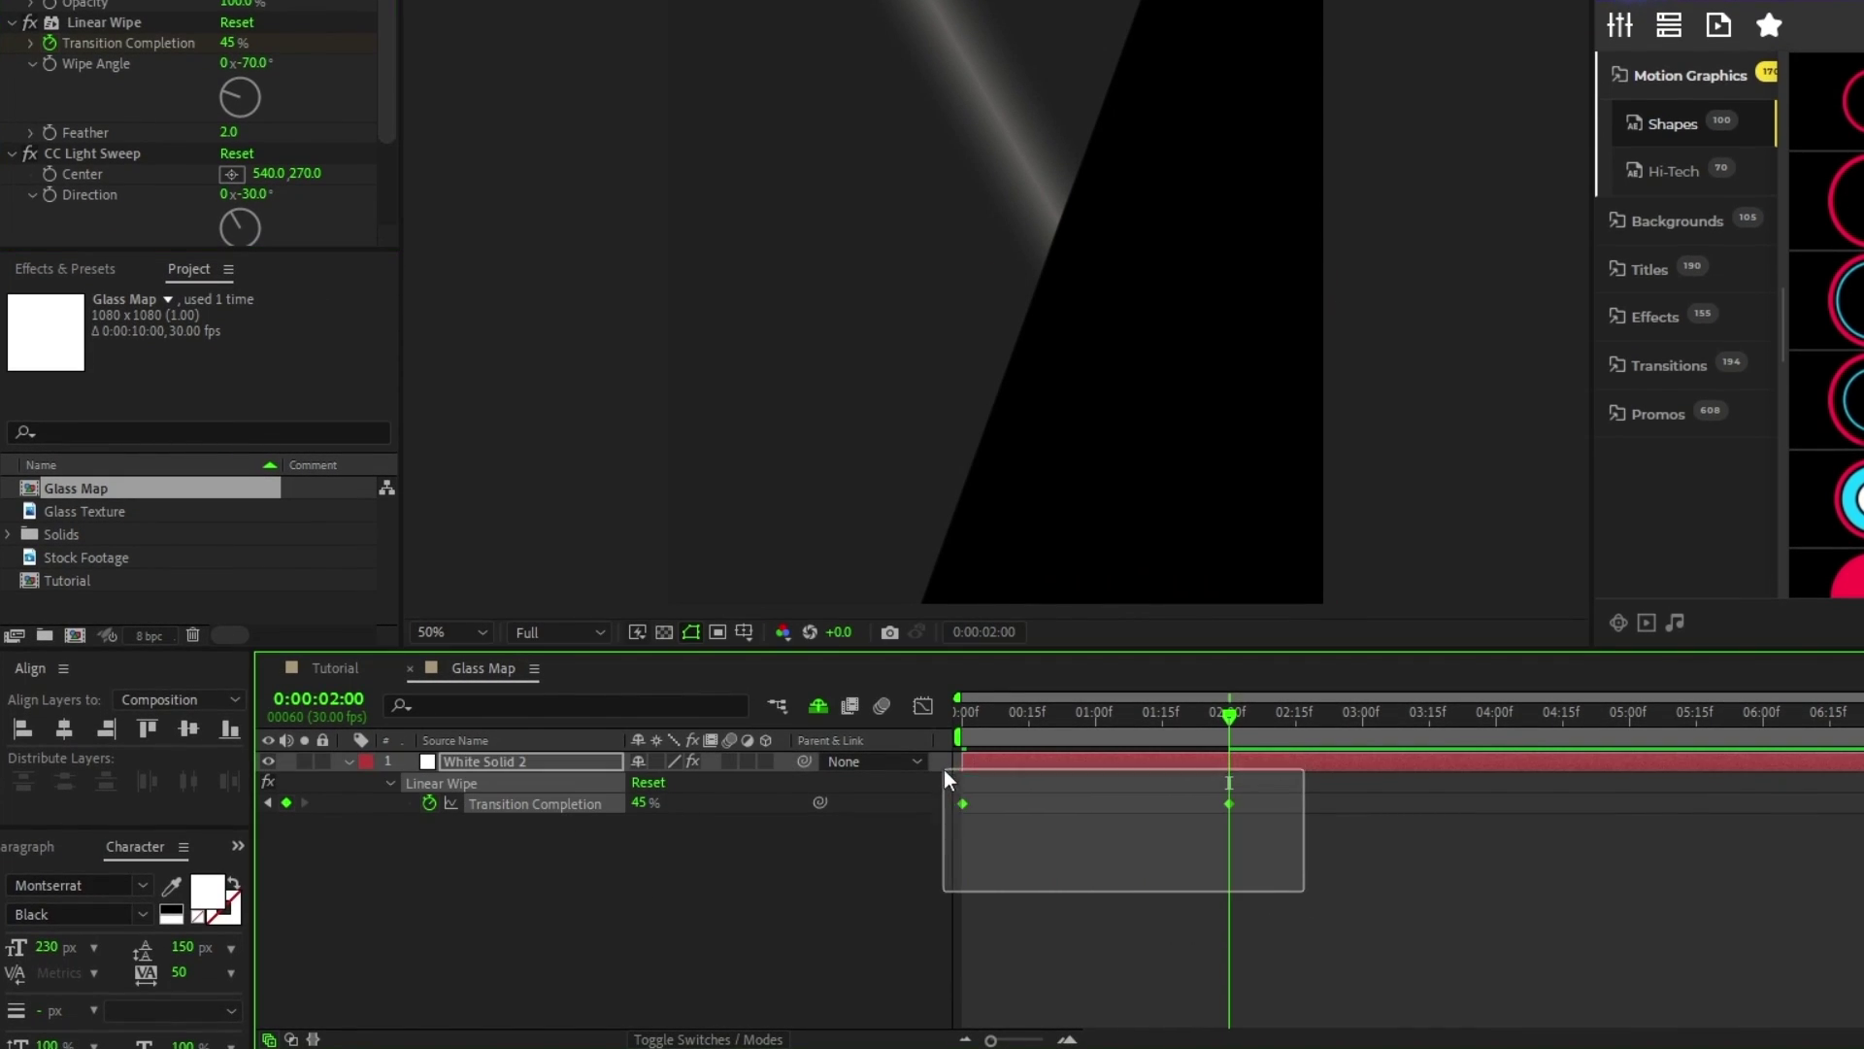
{"action": "key", "text": "F9"}
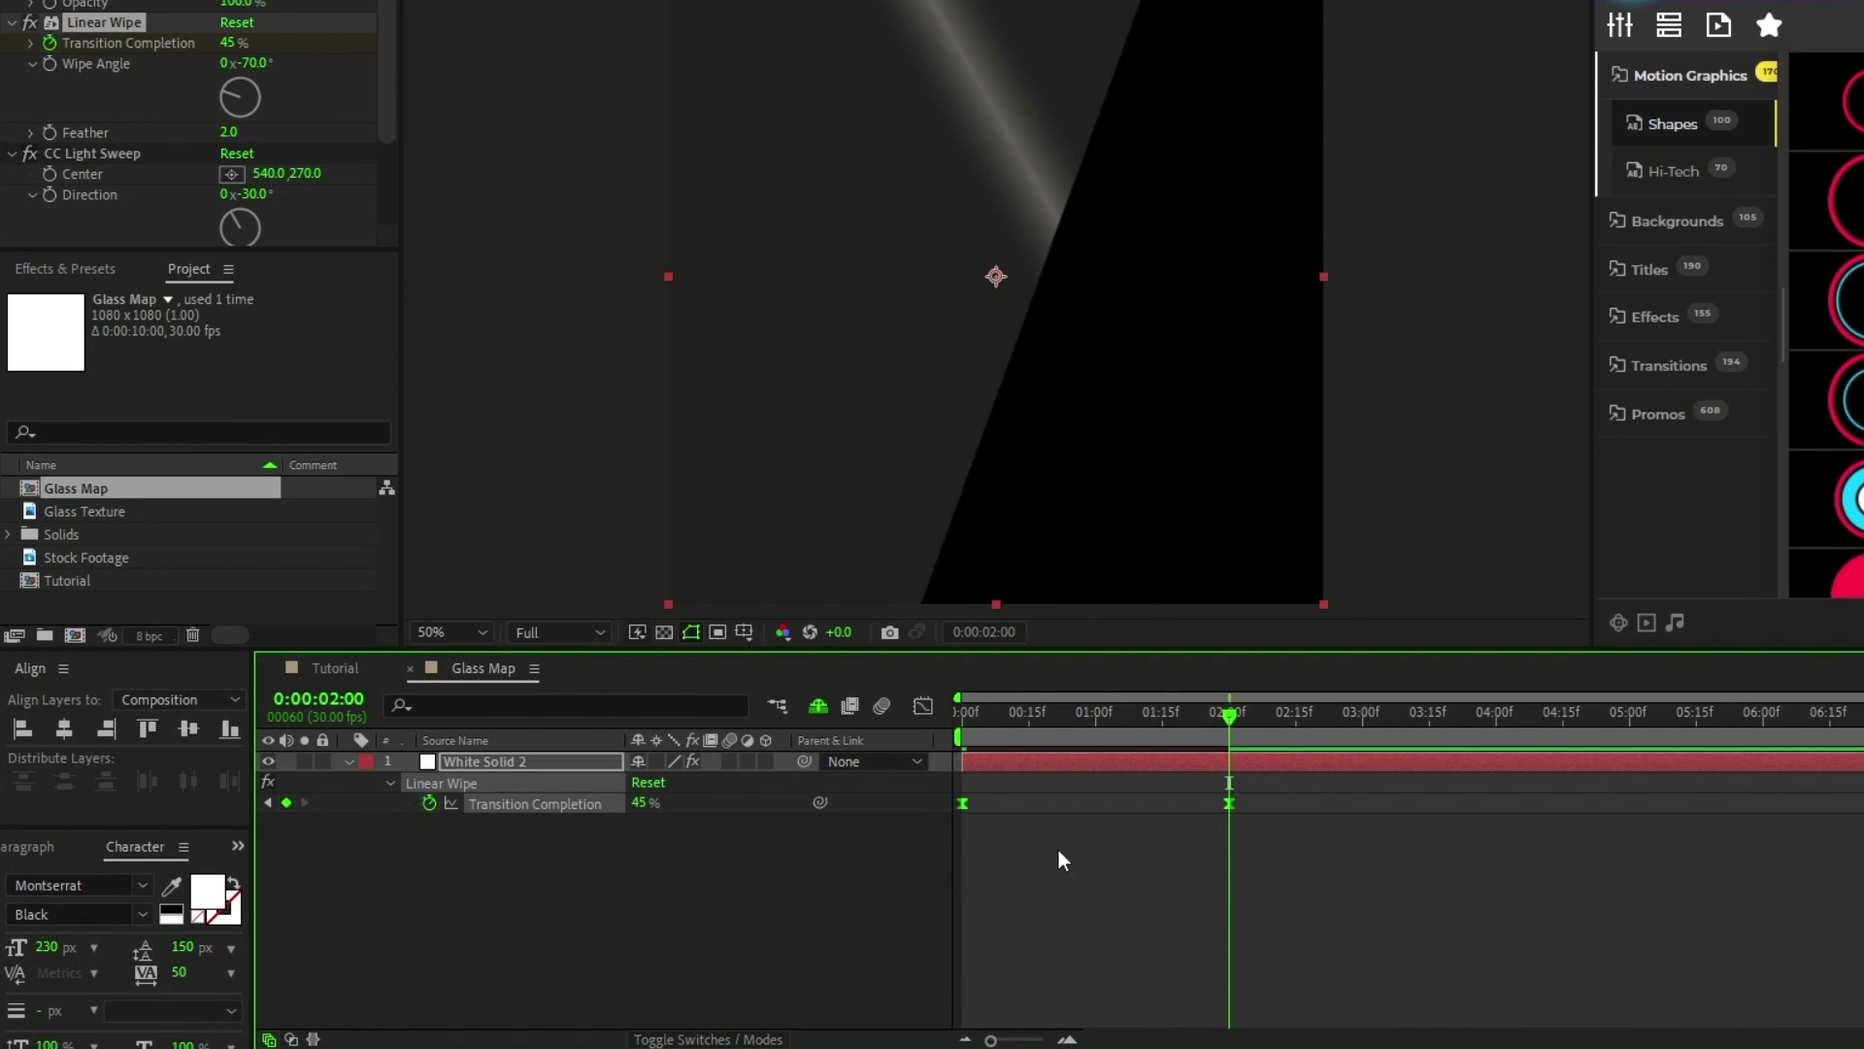
{"action": "left_click", "coordinate": [924, 708]}
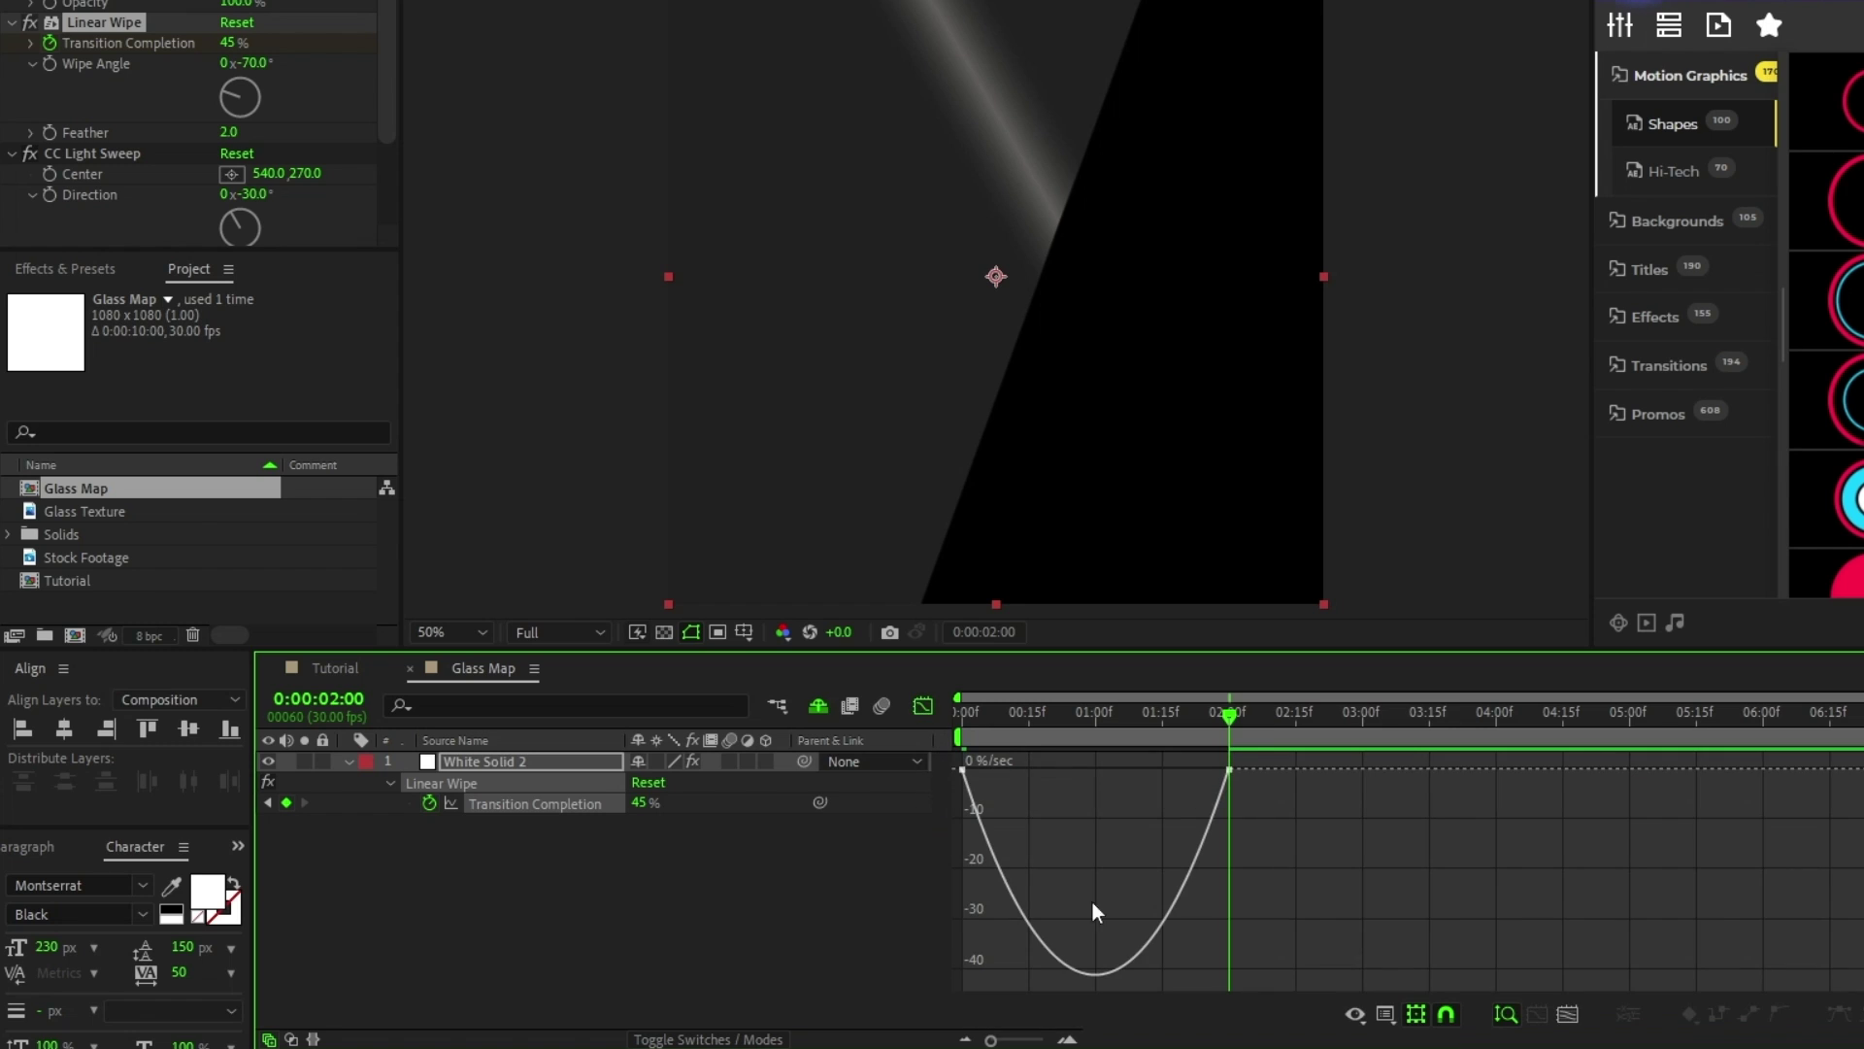
{"action": "left_click_drag", "start_coordinate": [1175, 778], "coordinate": [1092, 777]}
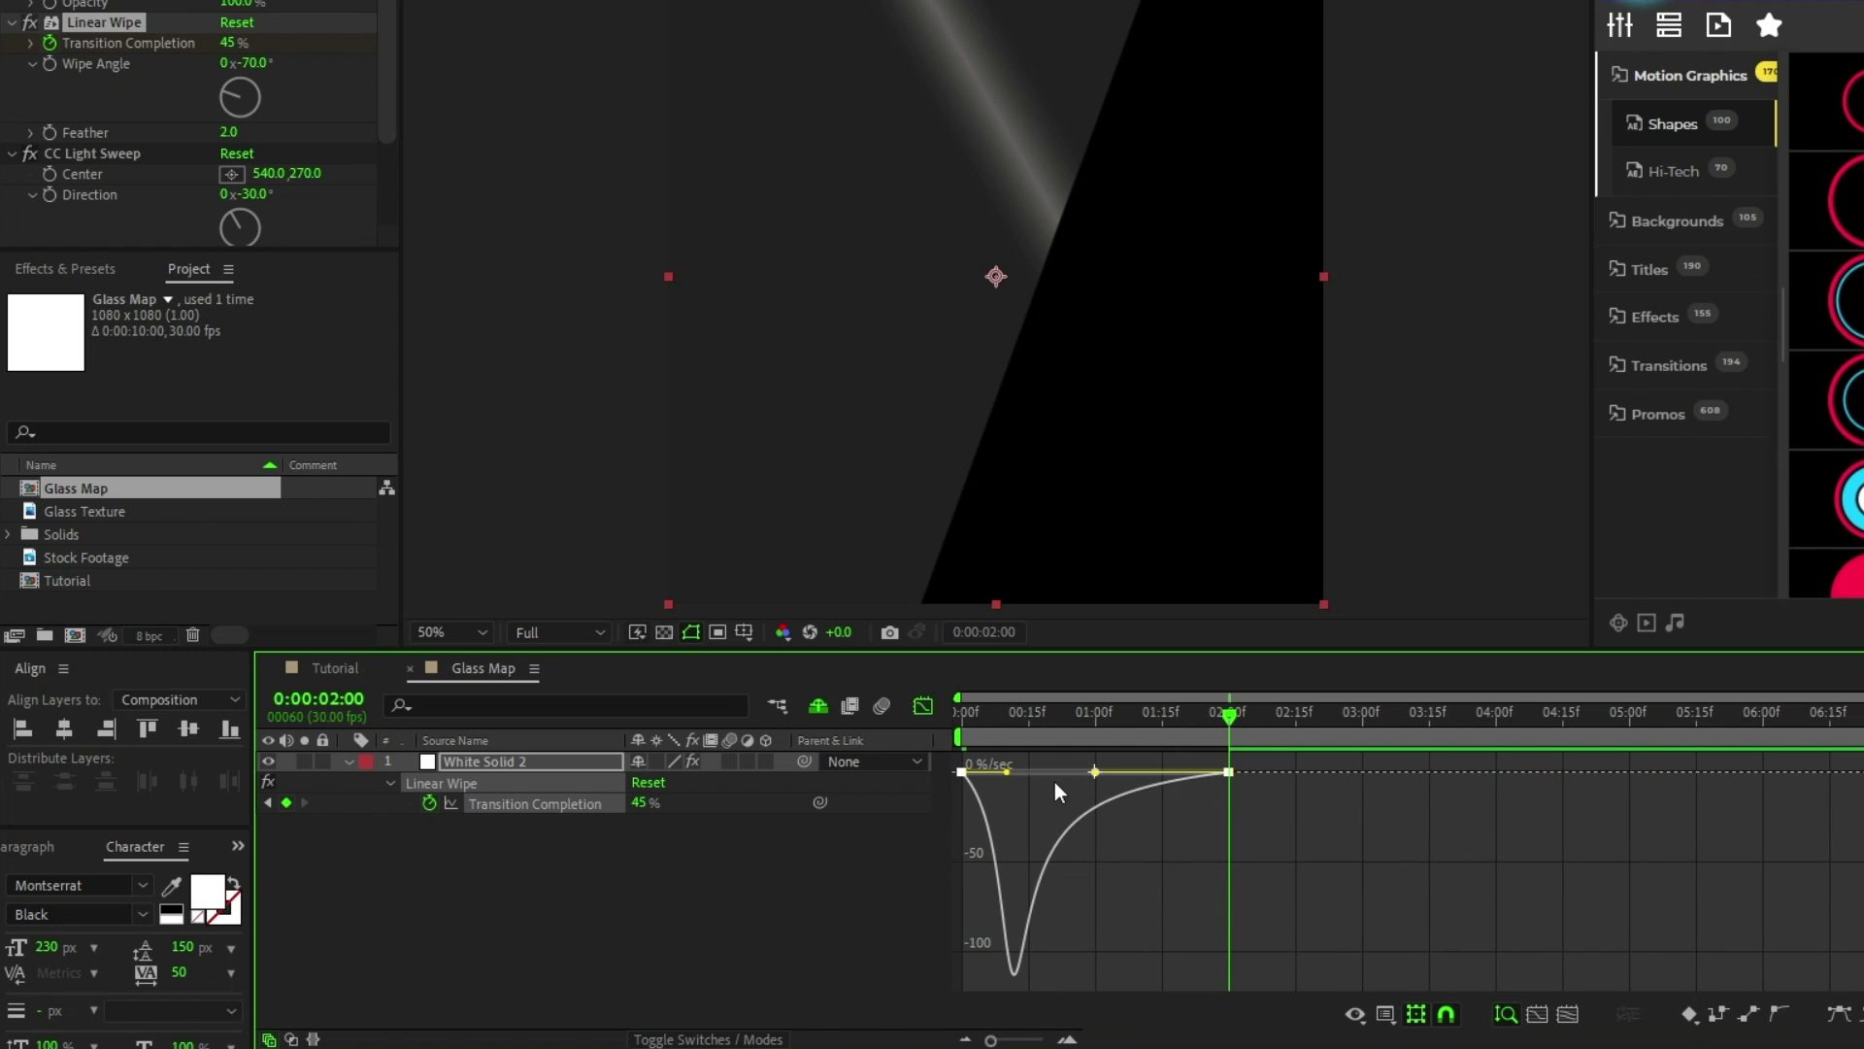
{"action": "left_click", "coordinate": [923, 708]}
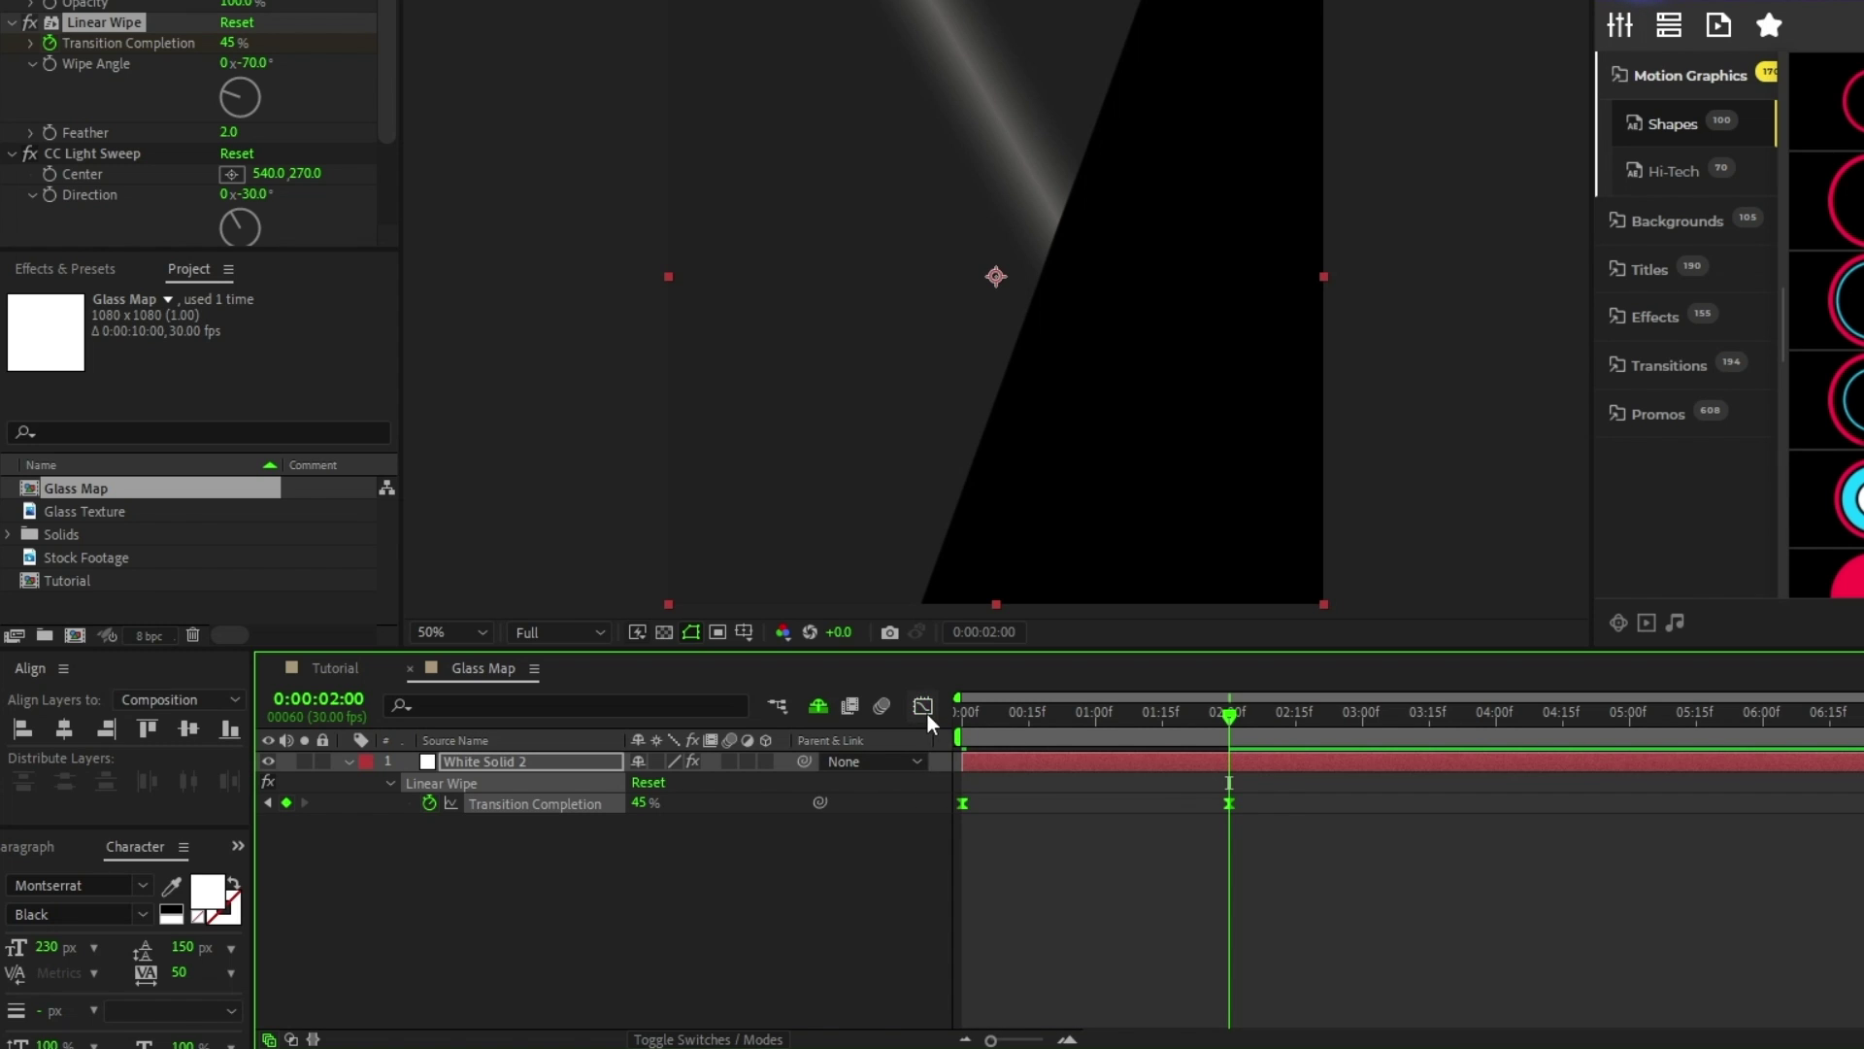
{"action": "left_click", "coordinate": [349, 761]}
Set CC Light Sweep direction to 111° and width to 600.
{"action": "left_click_drag", "start_coordinate": [385, 292], "coordinate": [386, 336]}
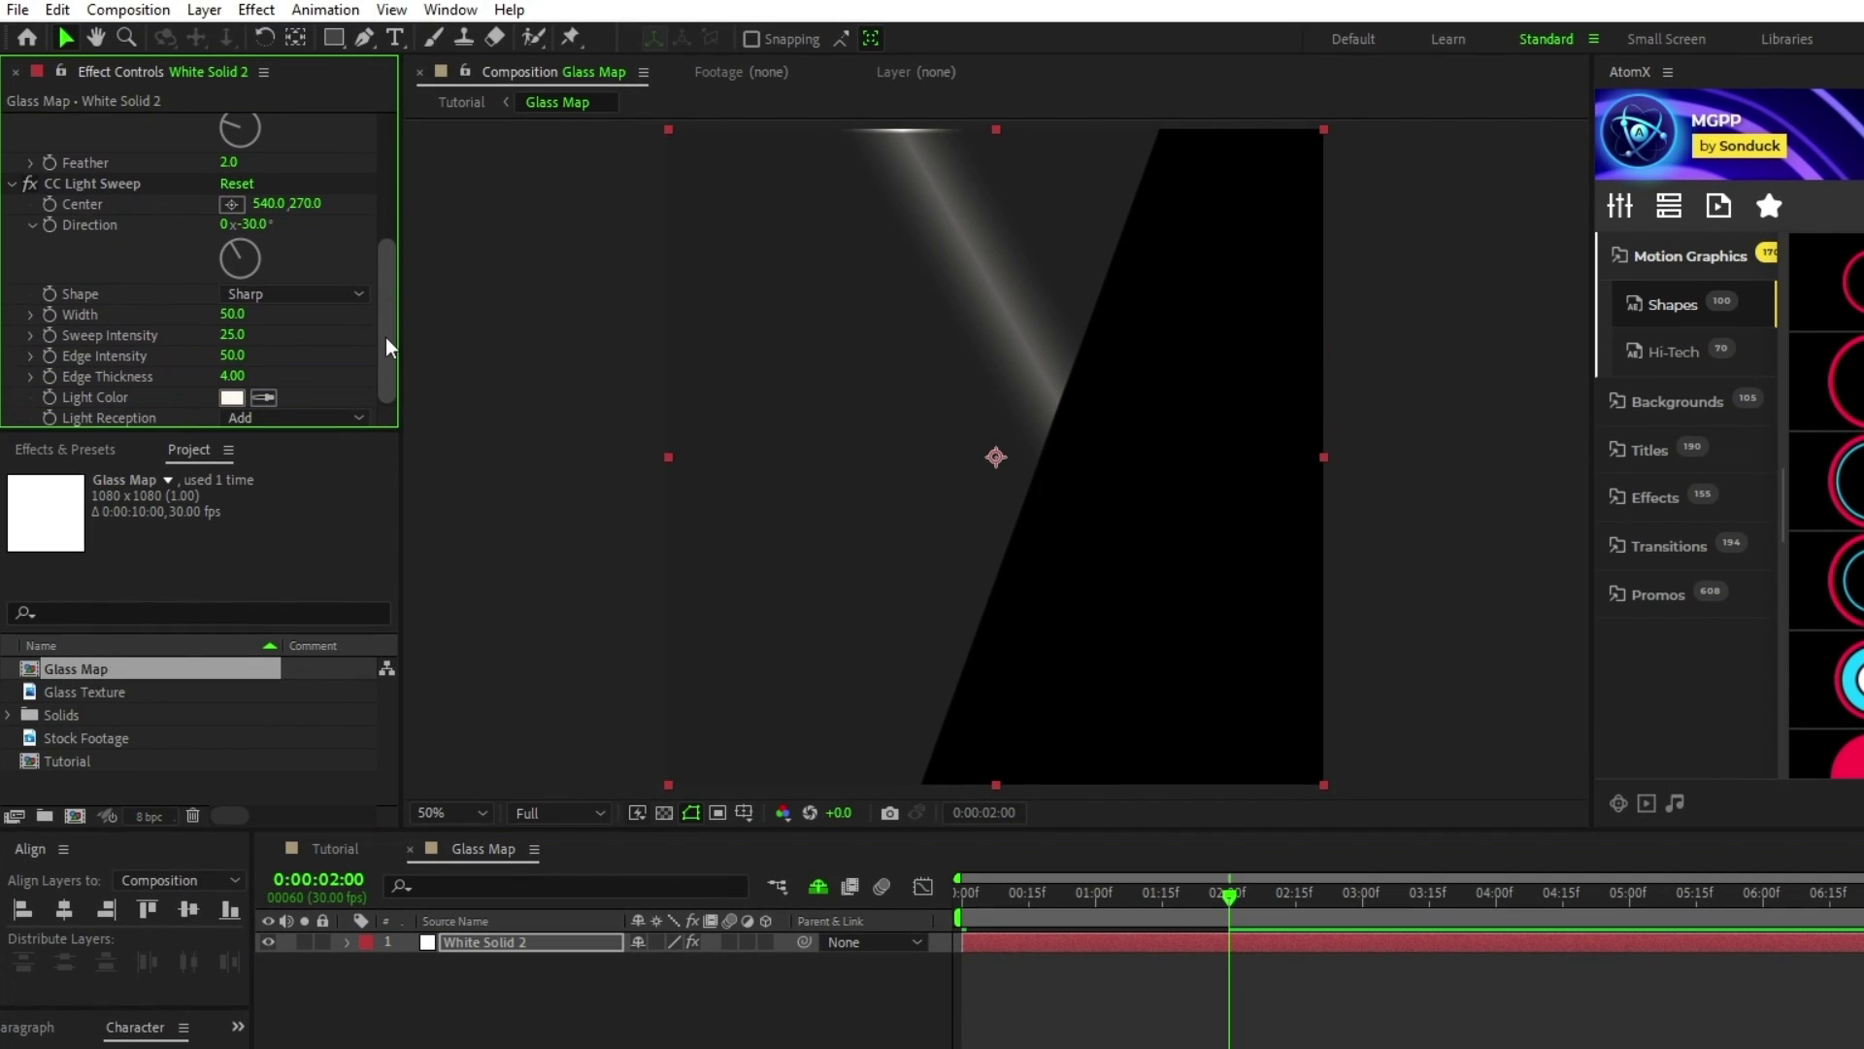
{"action": "left_click", "coordinate": [257, 225]}
{"action": "type", "text": "111"}
{"action": "key", "text": "Return"}
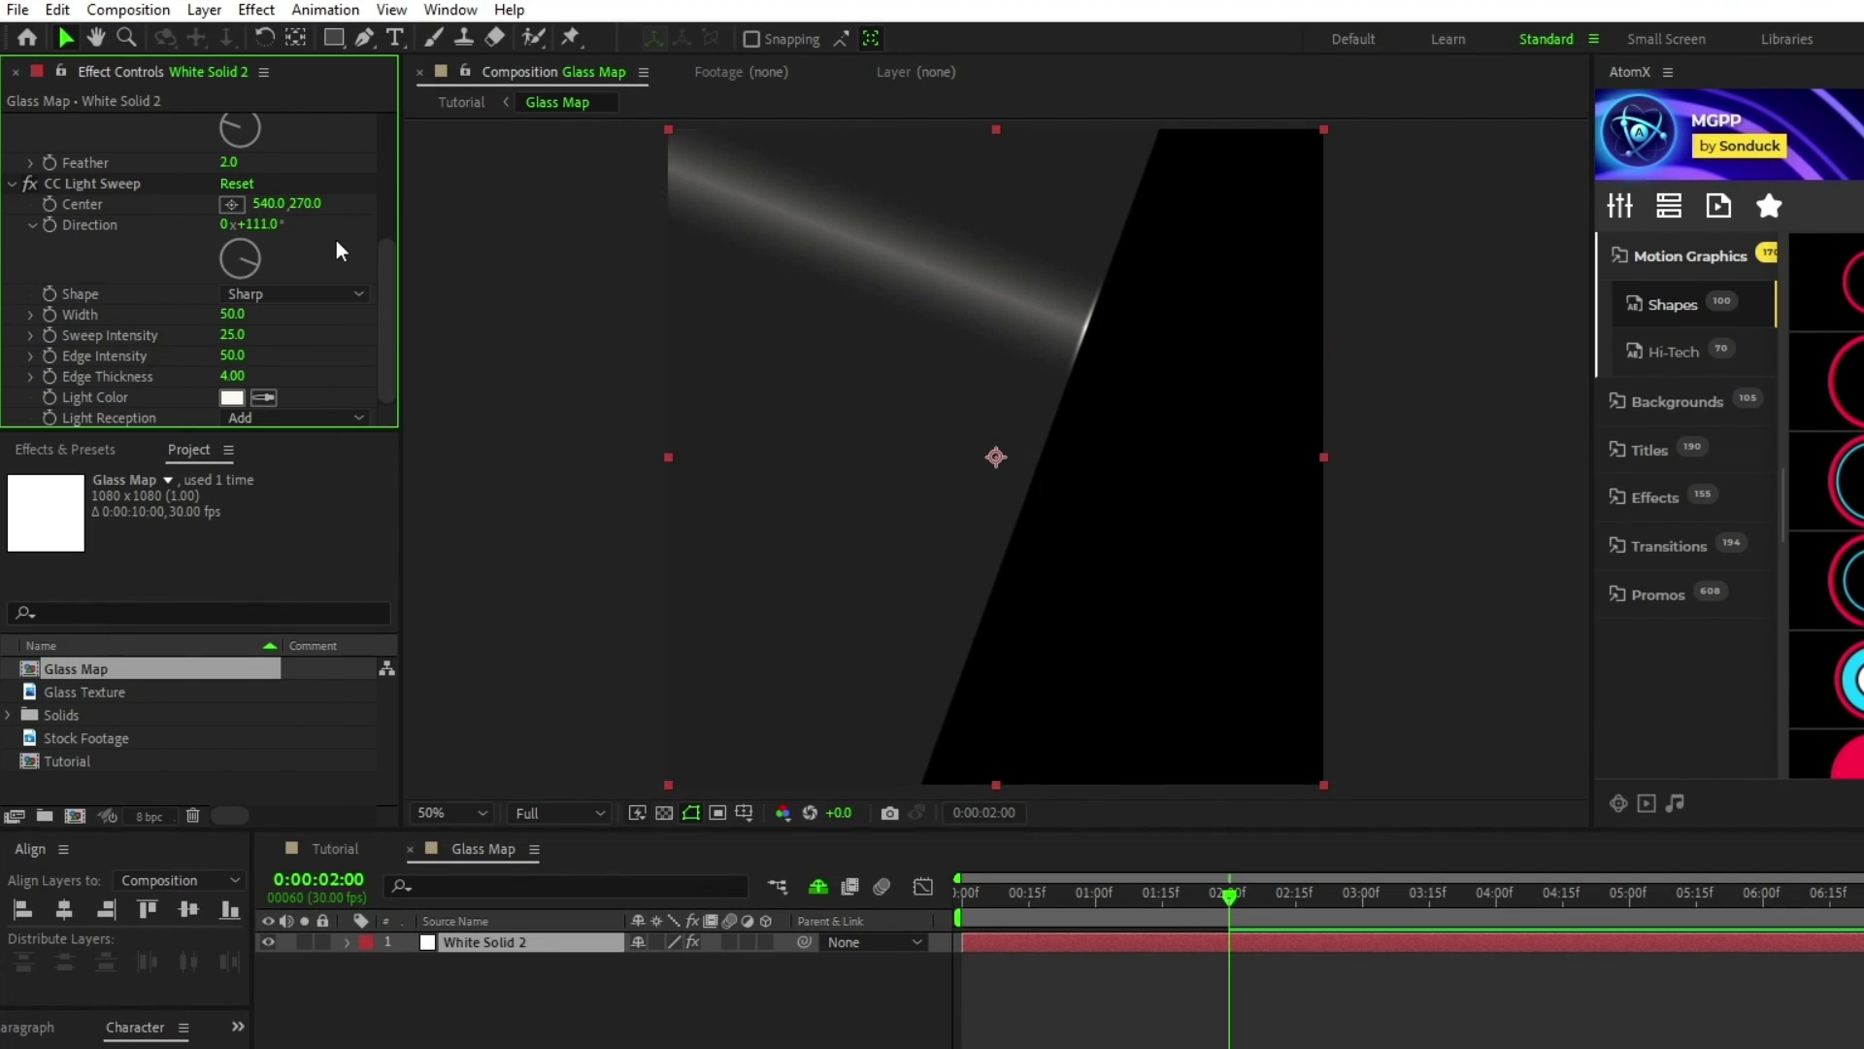
{"action": "left_click", "coordinate": [266, 313]}
{"action": "type", "text": "600"}
{"action": "key", "text": "Return"}
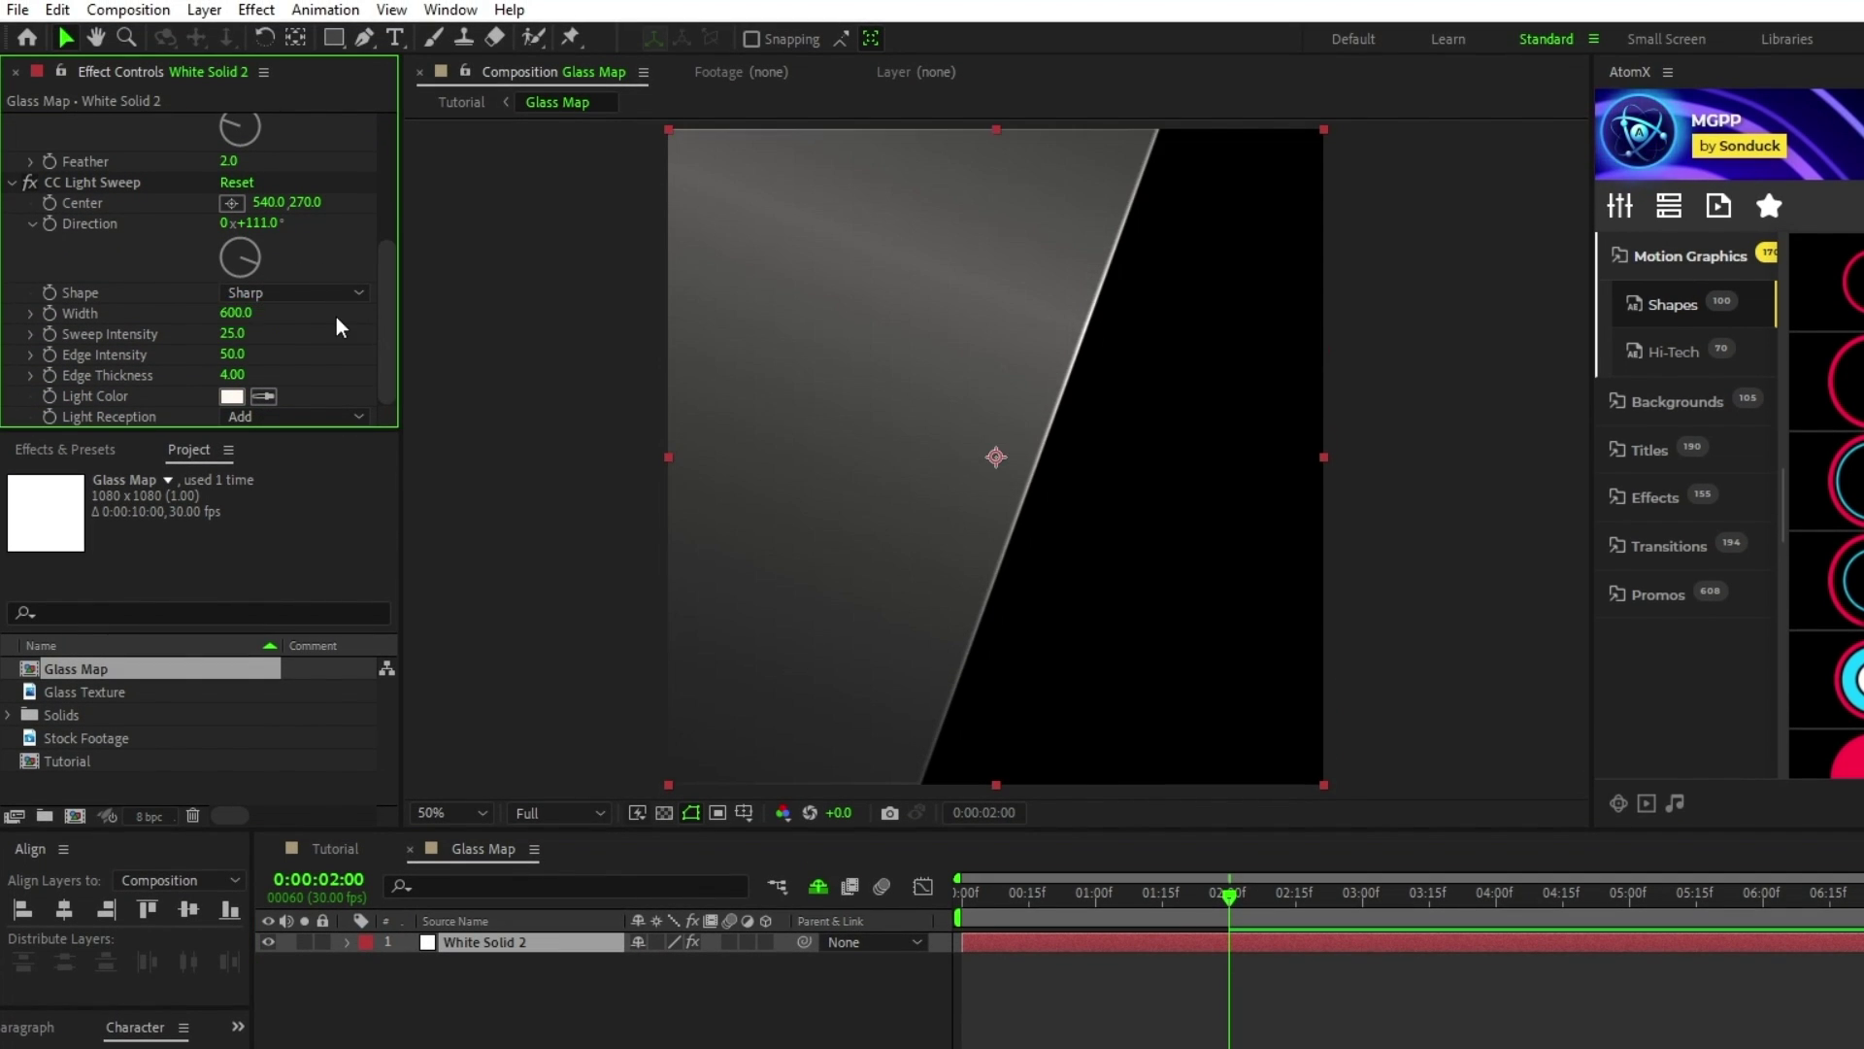
Set sweep intensity 0, edge intensity 150, edge thickness 1, then duplicate White Solid 2.
{"action": "type", "text": "0"}
{"action": "key", "text": "Return"}
{"action": "type", "text": "150"}
{"action": "key", "text": "Return"}
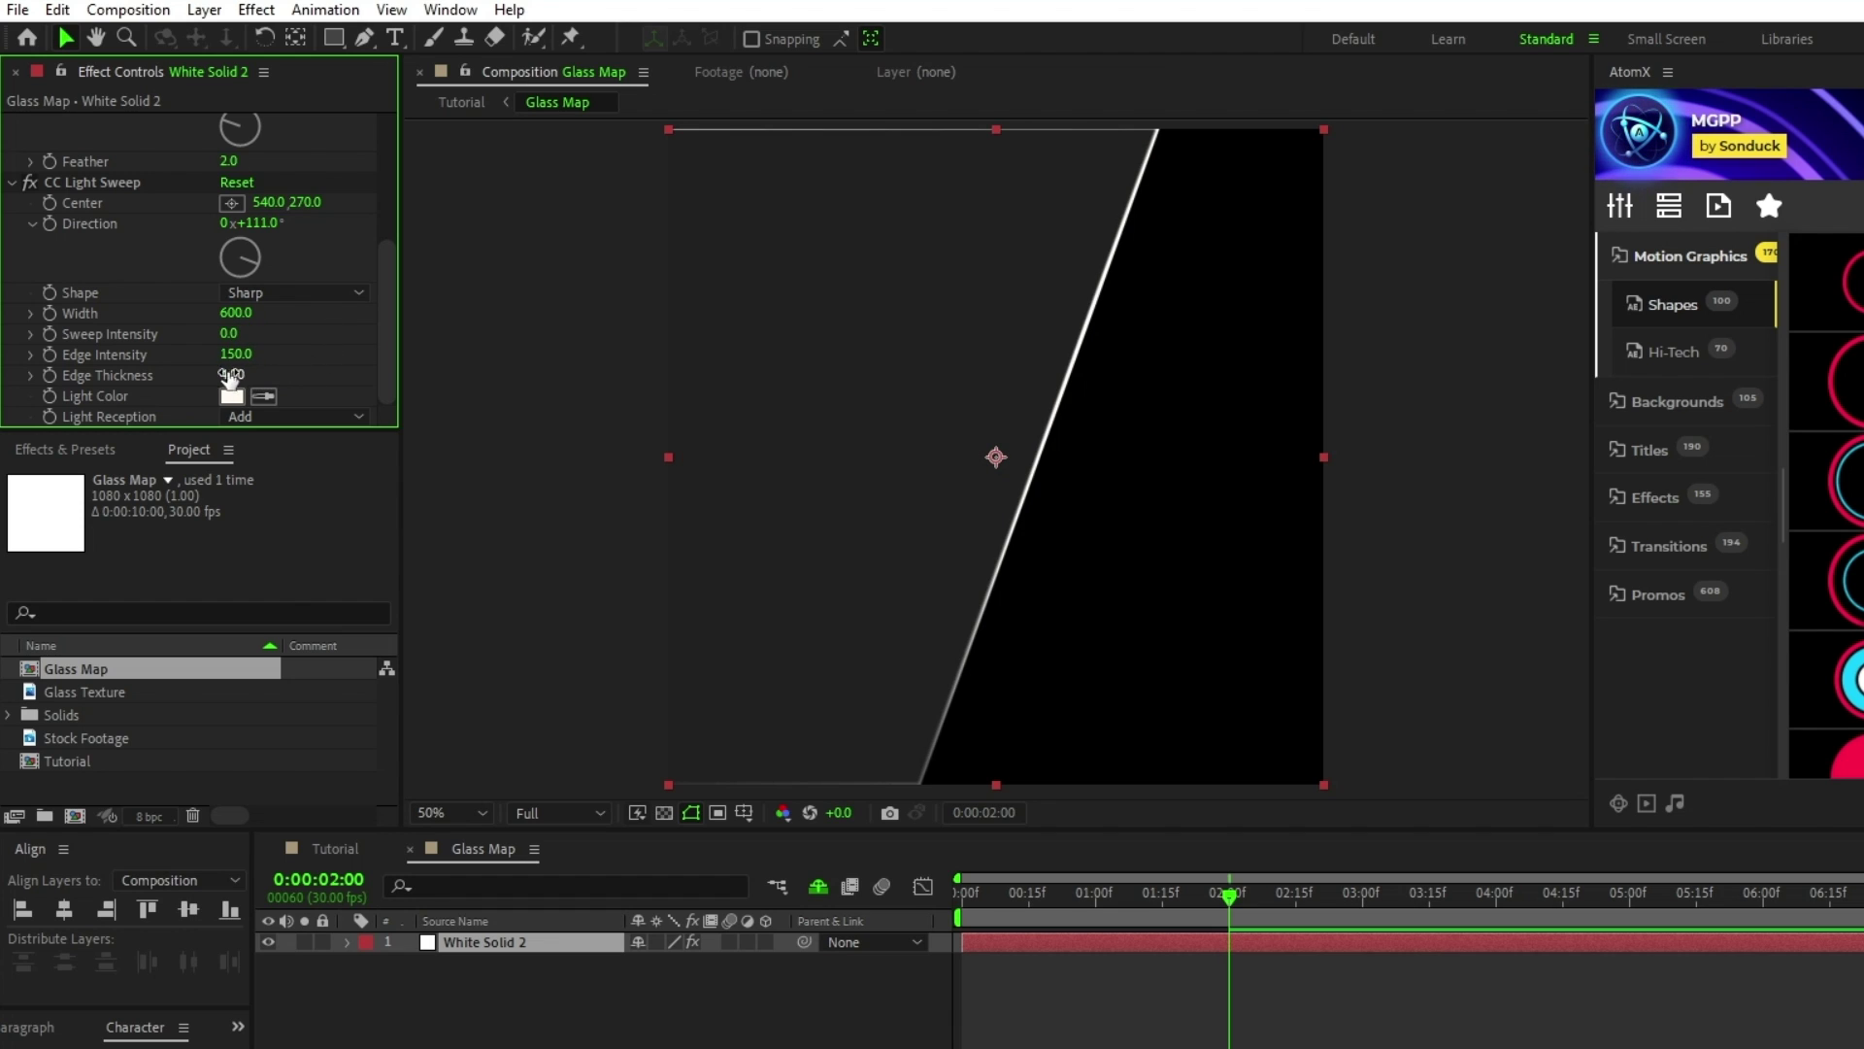
{"action": "type", "text": "1"}
{"action": "key", "text": "Return"}
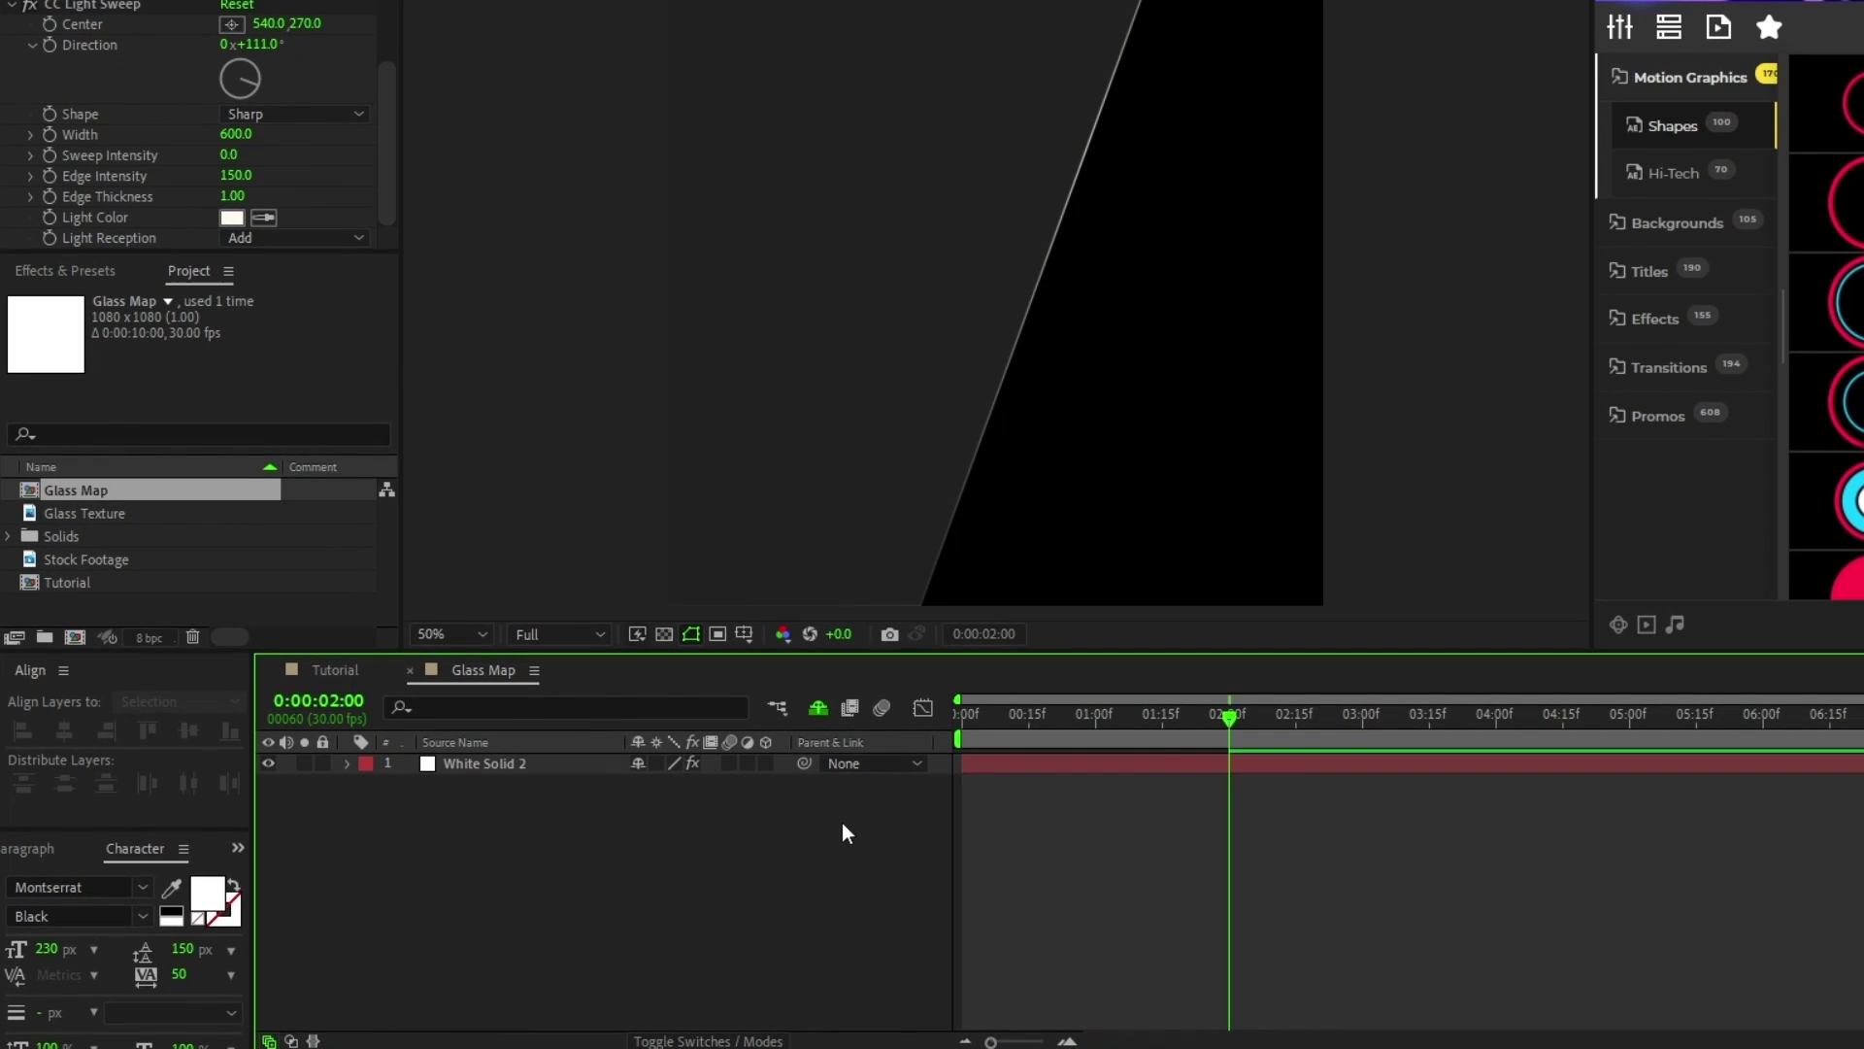
{"action": "left_click", "coordinate": [516, 765]}
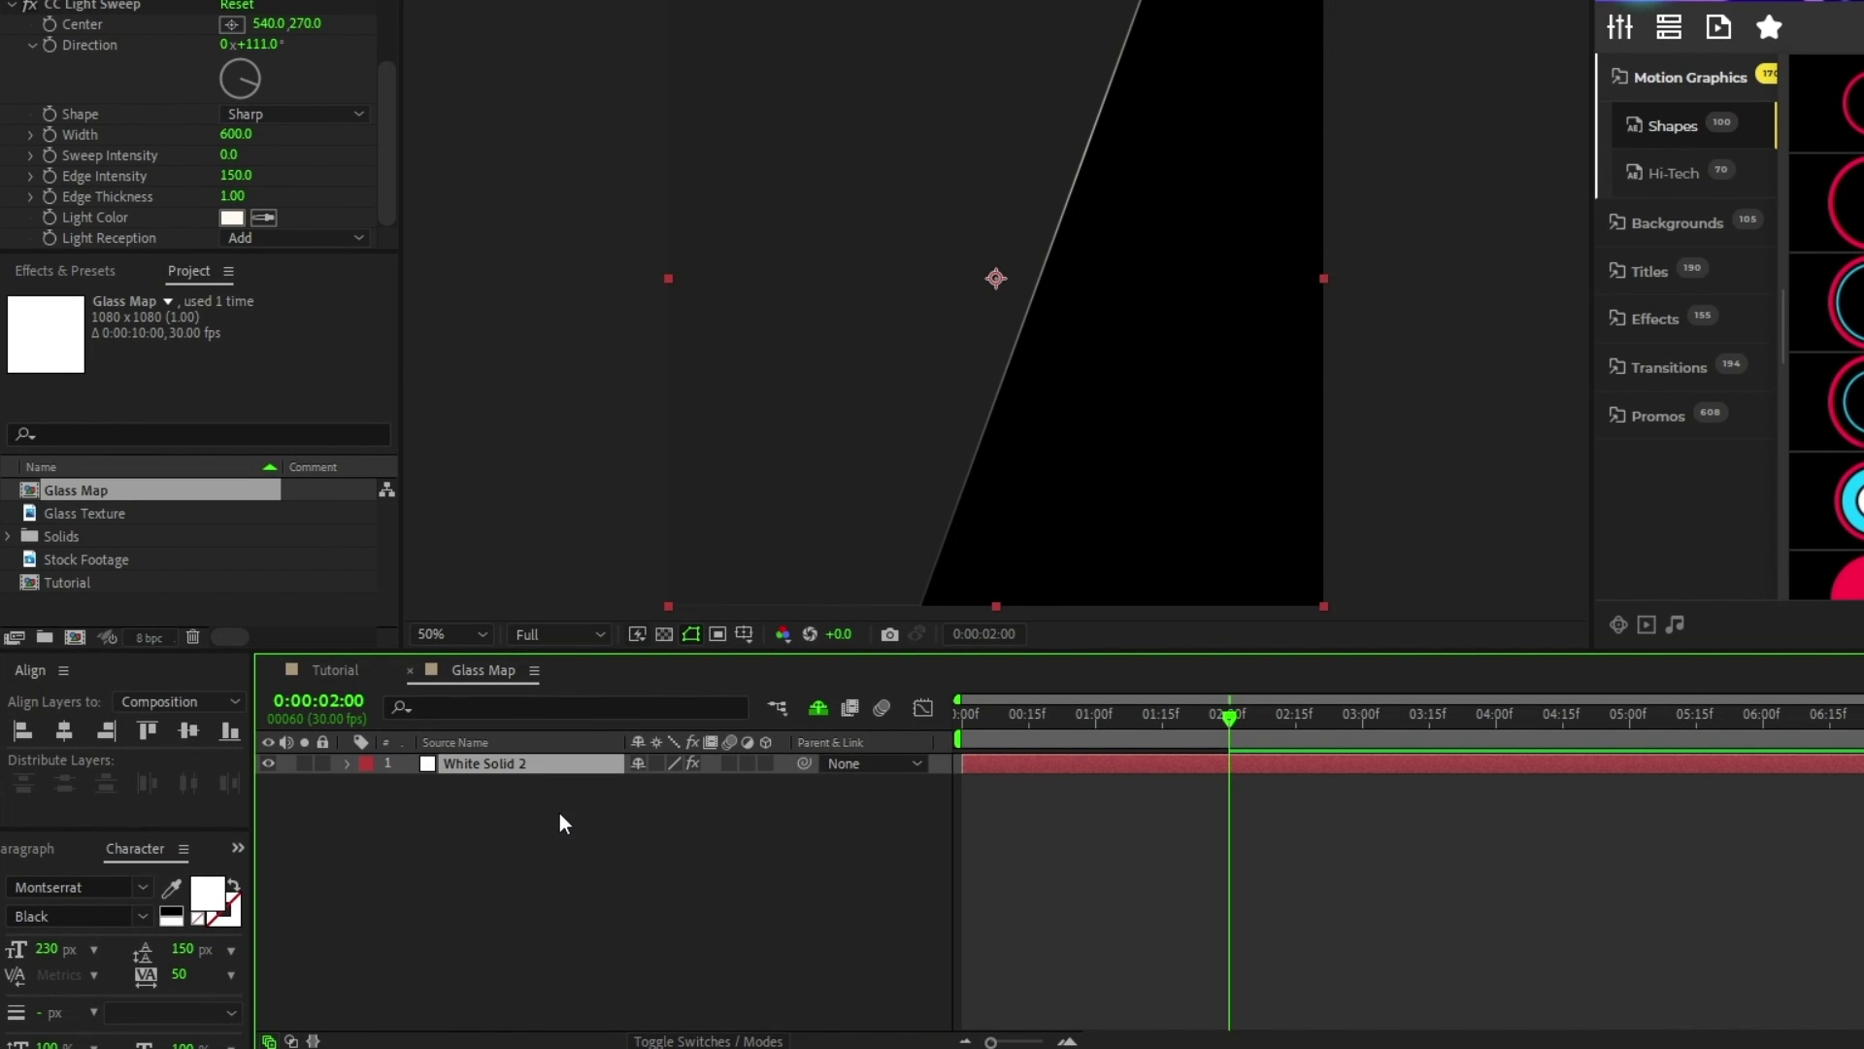
{"action": "key", "text": "ctrl+d"}
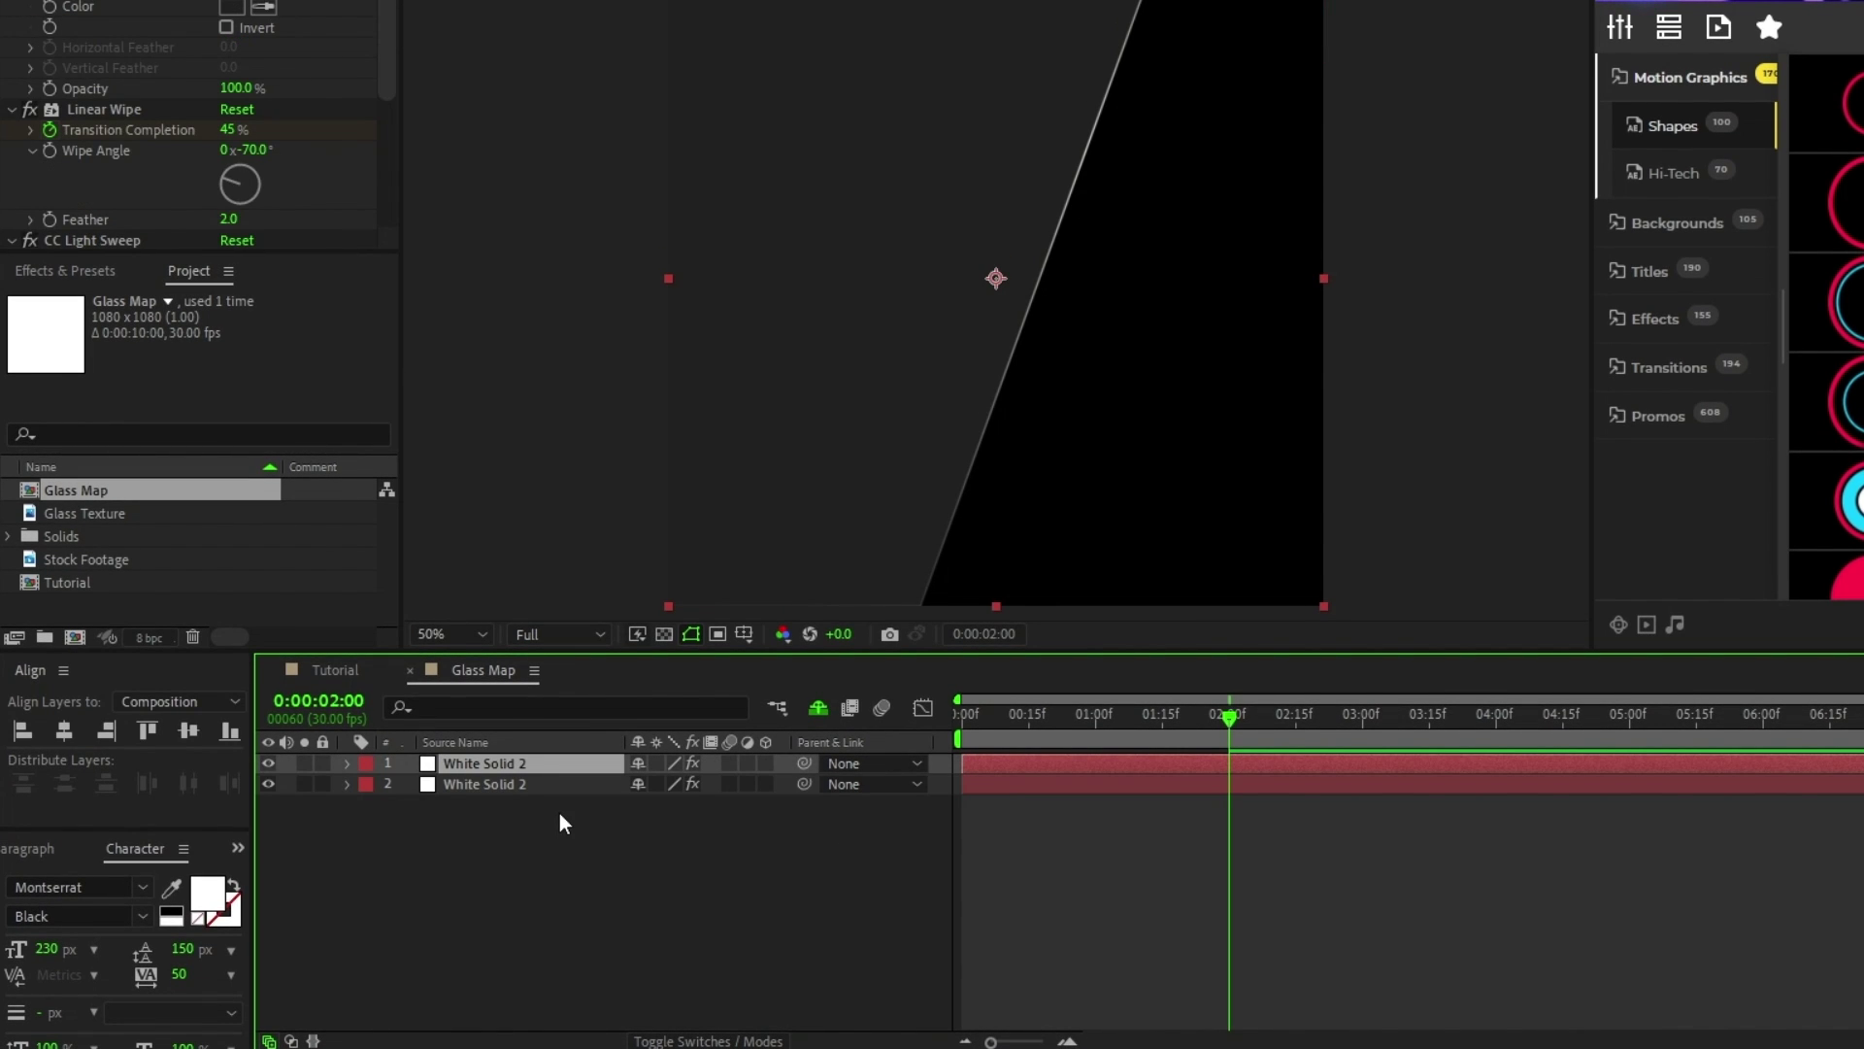
Add Fractal Noise and Fast Box Blur effects to the copied solid.
{"action": "left_click", "coordinate": [258, 12]}
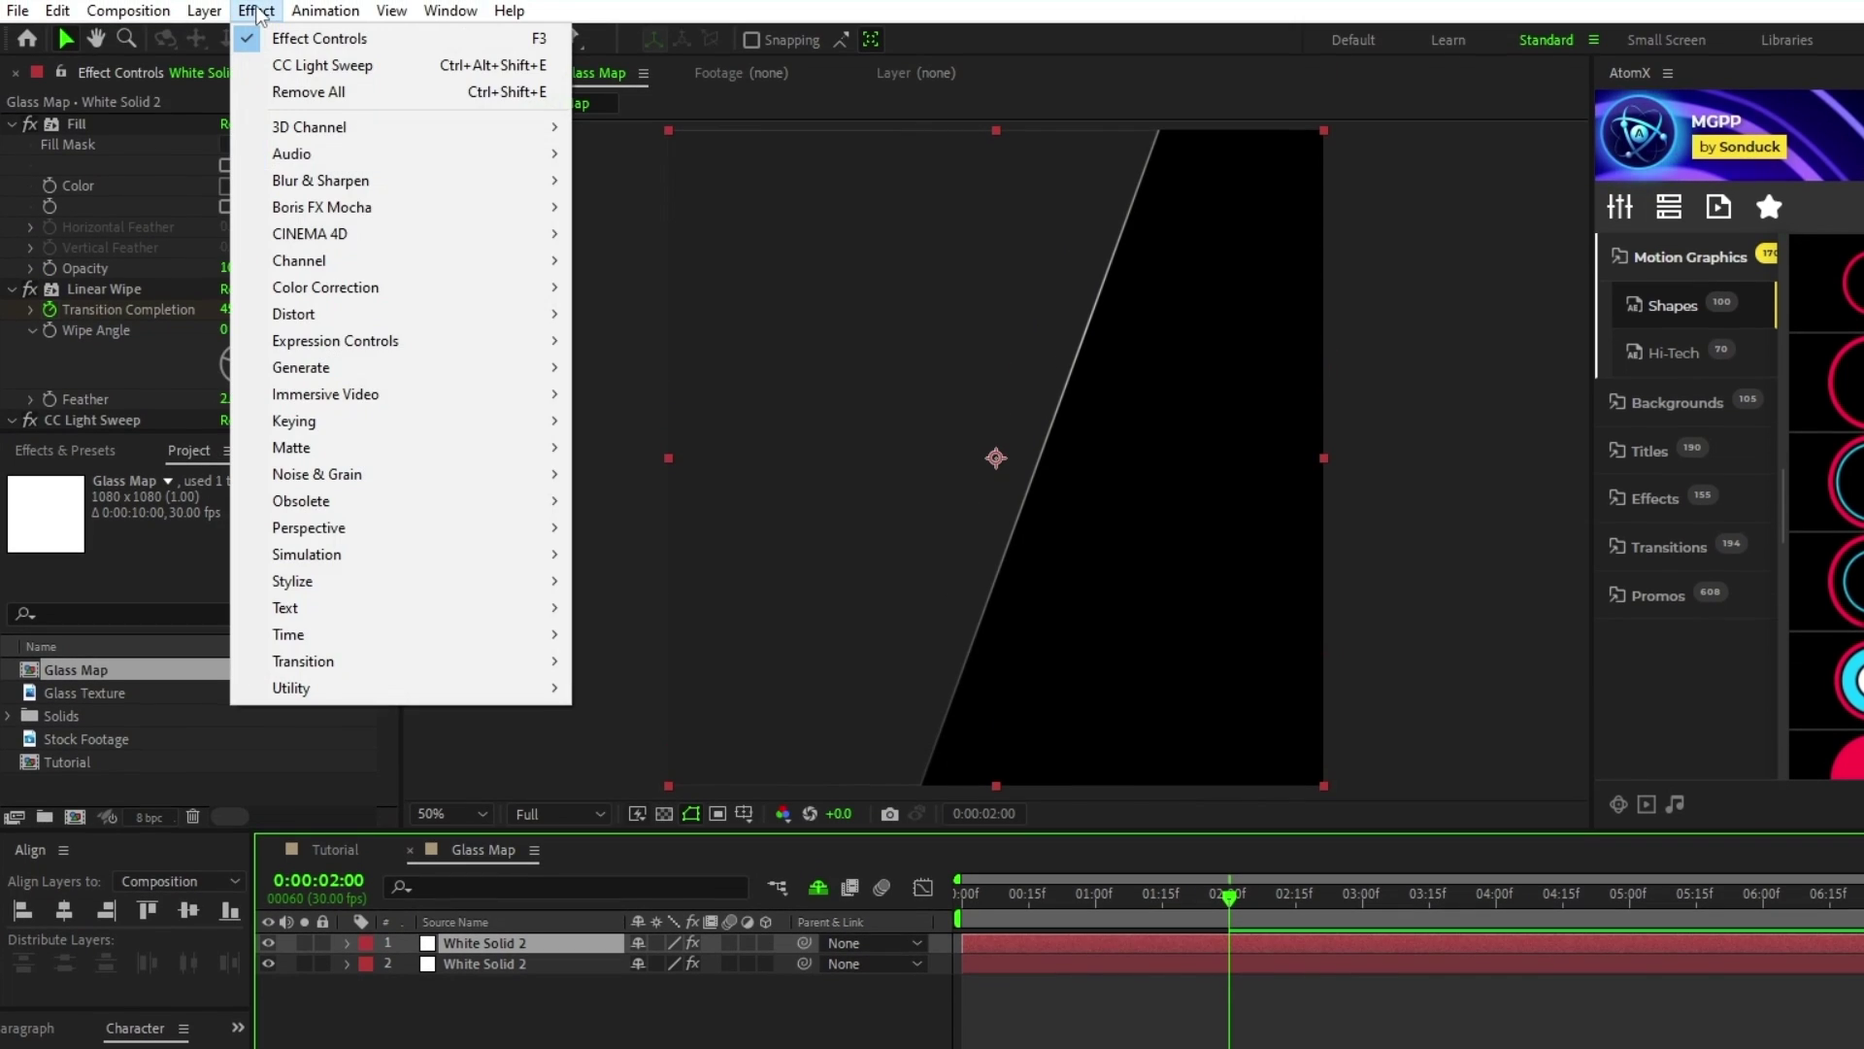
{"action": "mouse_move", "coordinate": [474, 473]}
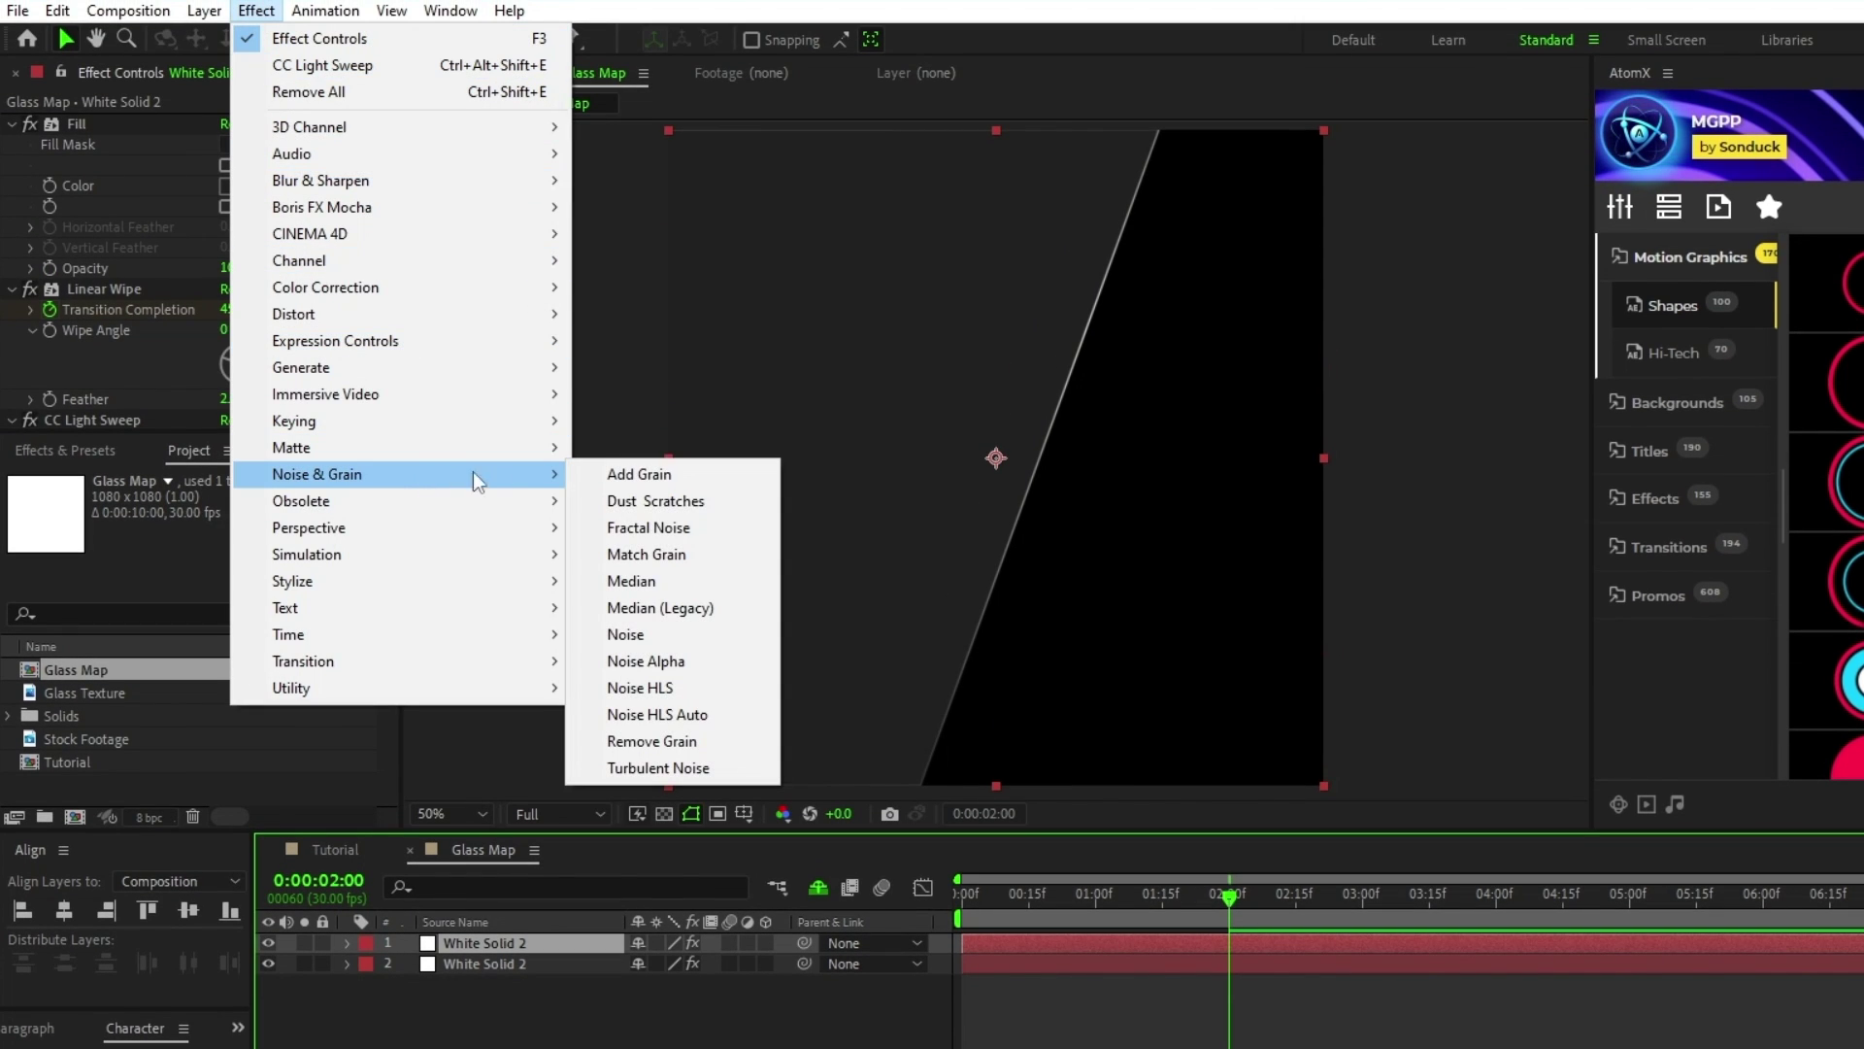
{"action": "left_click", "coordinate": [650, 523]}
{"action": "left_click", "coordinate": [258, 11]}
{"action": "mouse_move", "coordinate": [478, 180]}
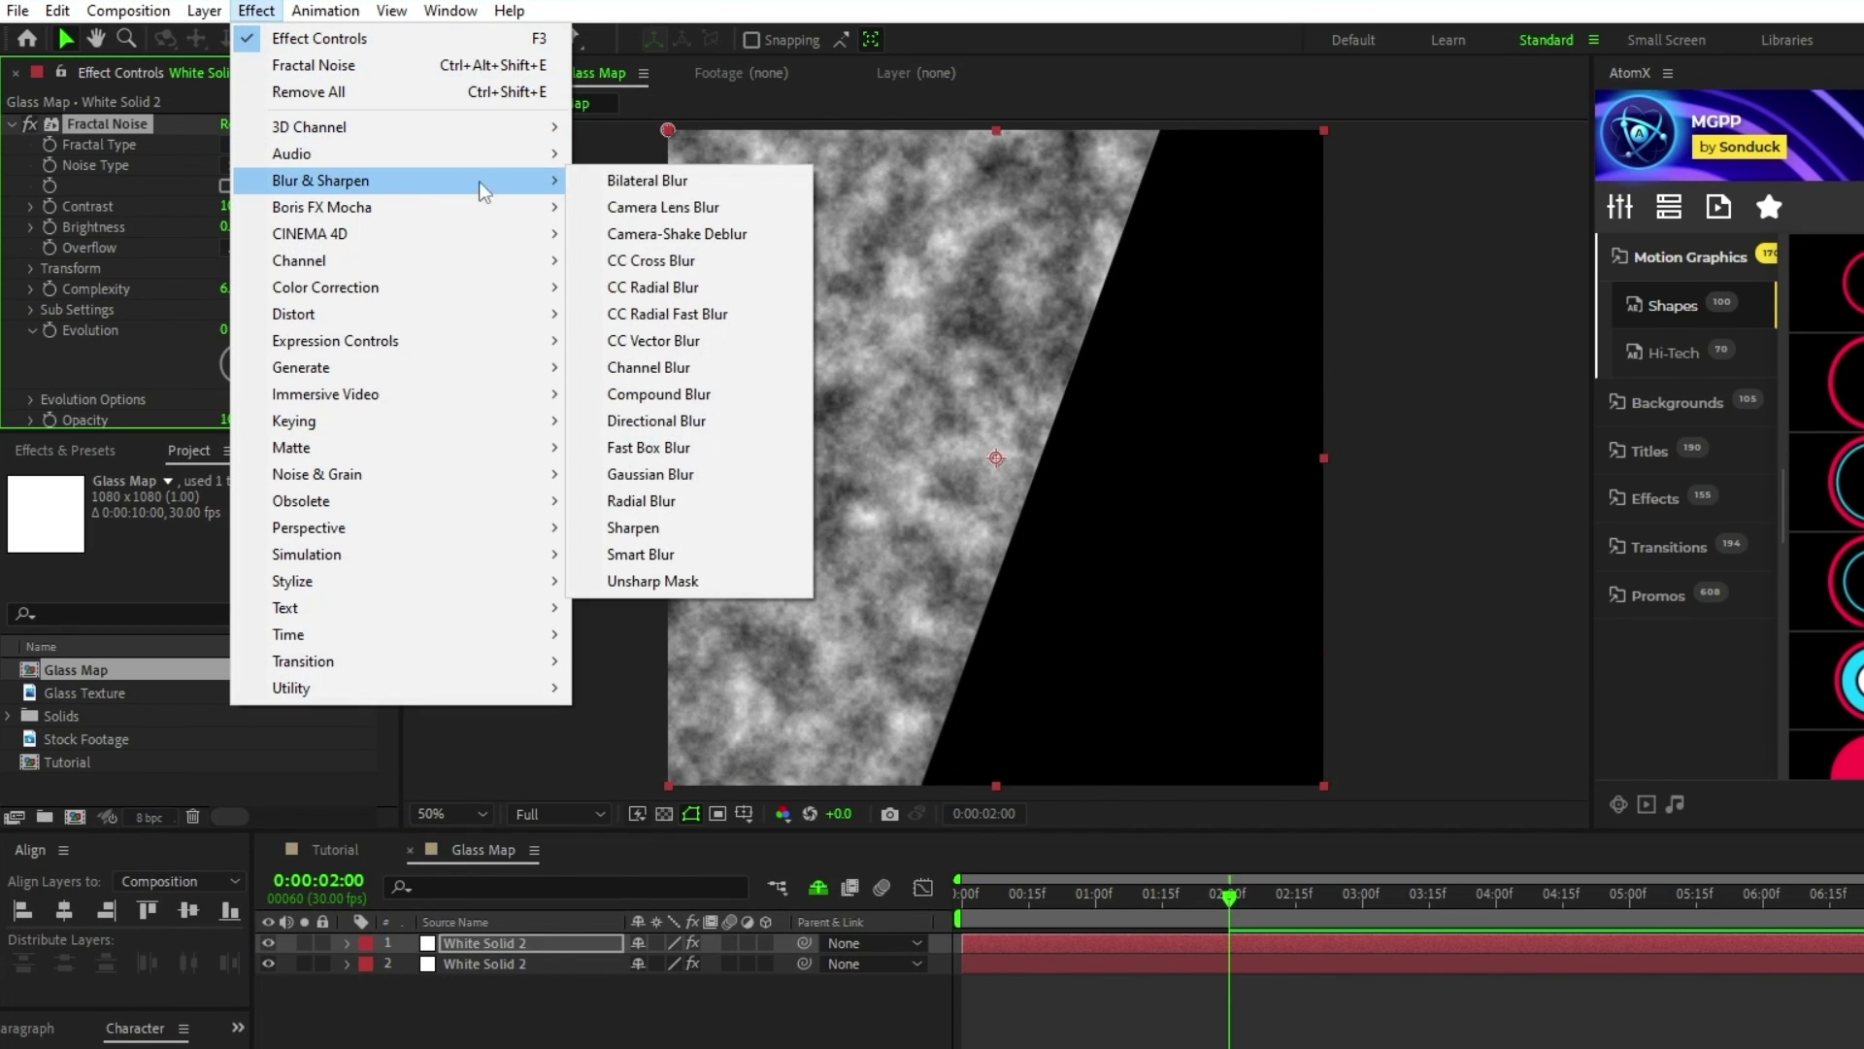
{"action": "left_click", "coordinate": [656, 446]}
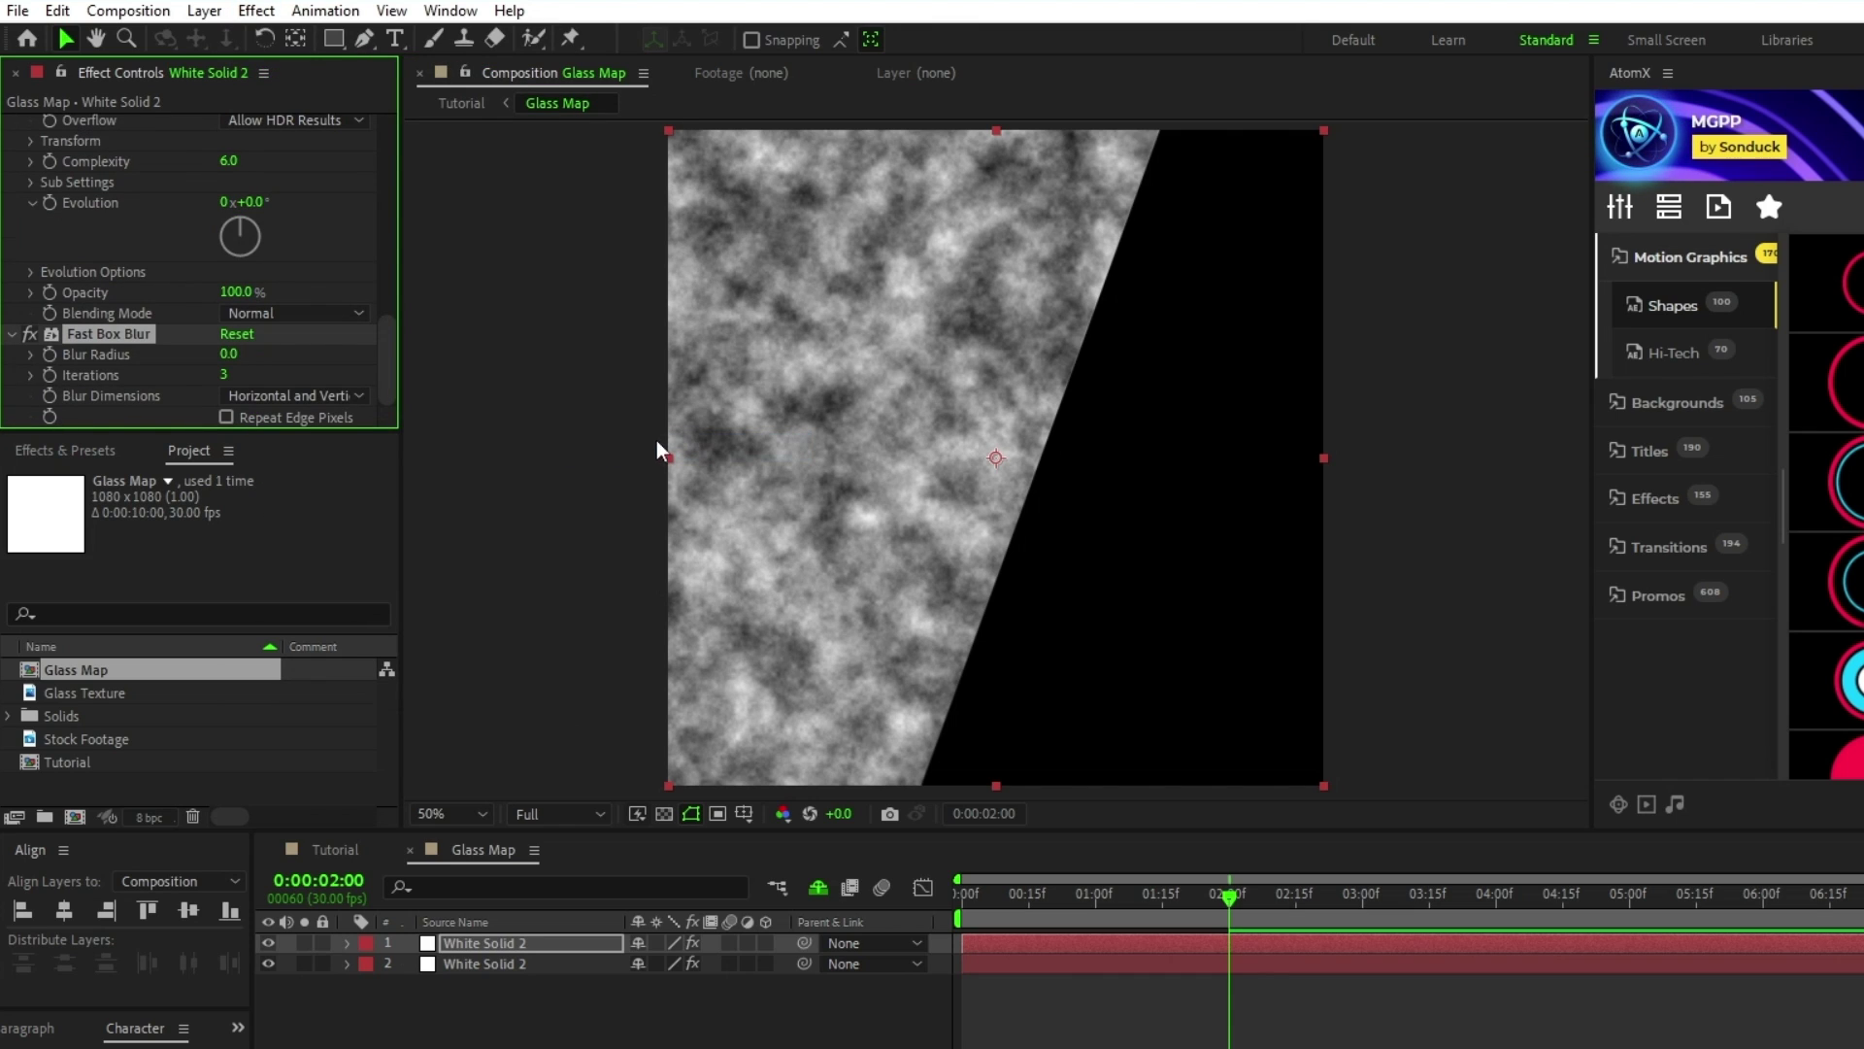
Set Fractal Noise Contrast 180, Brightness 70 and Multiply blending, leaving Fill white.
{"action": "left_click_drag", "start_coordinate": [108, 333], "coordinate": [151, 330]}
{"action": "mouse_move", "coordinate": [386, 185]}
{"action": "left_mouse_down"}
{"action": "mouse_move", "coordinate": [388, 246]}
{"action": "mouse_move", "coordinate": [394, 165]}
{"action": "mouse_move", "coordinate": [388, 211]}
{"action": "left_mouse_up"}
{"action": "left_click", "coordinate": [231, 185]}
{"action": "key", "text": "Escape"}
{"action": "left_click", "coordinate": [235, 239]}
{"action": "type", "text": "180"}
{"action": "key", "text": "Return"}
{"action": "type", "text": "70"}
{"action": "key", "text": "Return"}
{"action": "scroll", "coordinate": [380, 230], "scroll_direction": "down", "scroll_amount": 3}
{"action": "left_click", "coordinate": [328, 336]}
{"action": "left_click", "coordinate": [287, 449]}
Drive Fractal Noise Evolution with a time*4 expression.
{"action": "left_click_drag", "start_coordinate": [386, 241], "coordinate": [386, 233]}
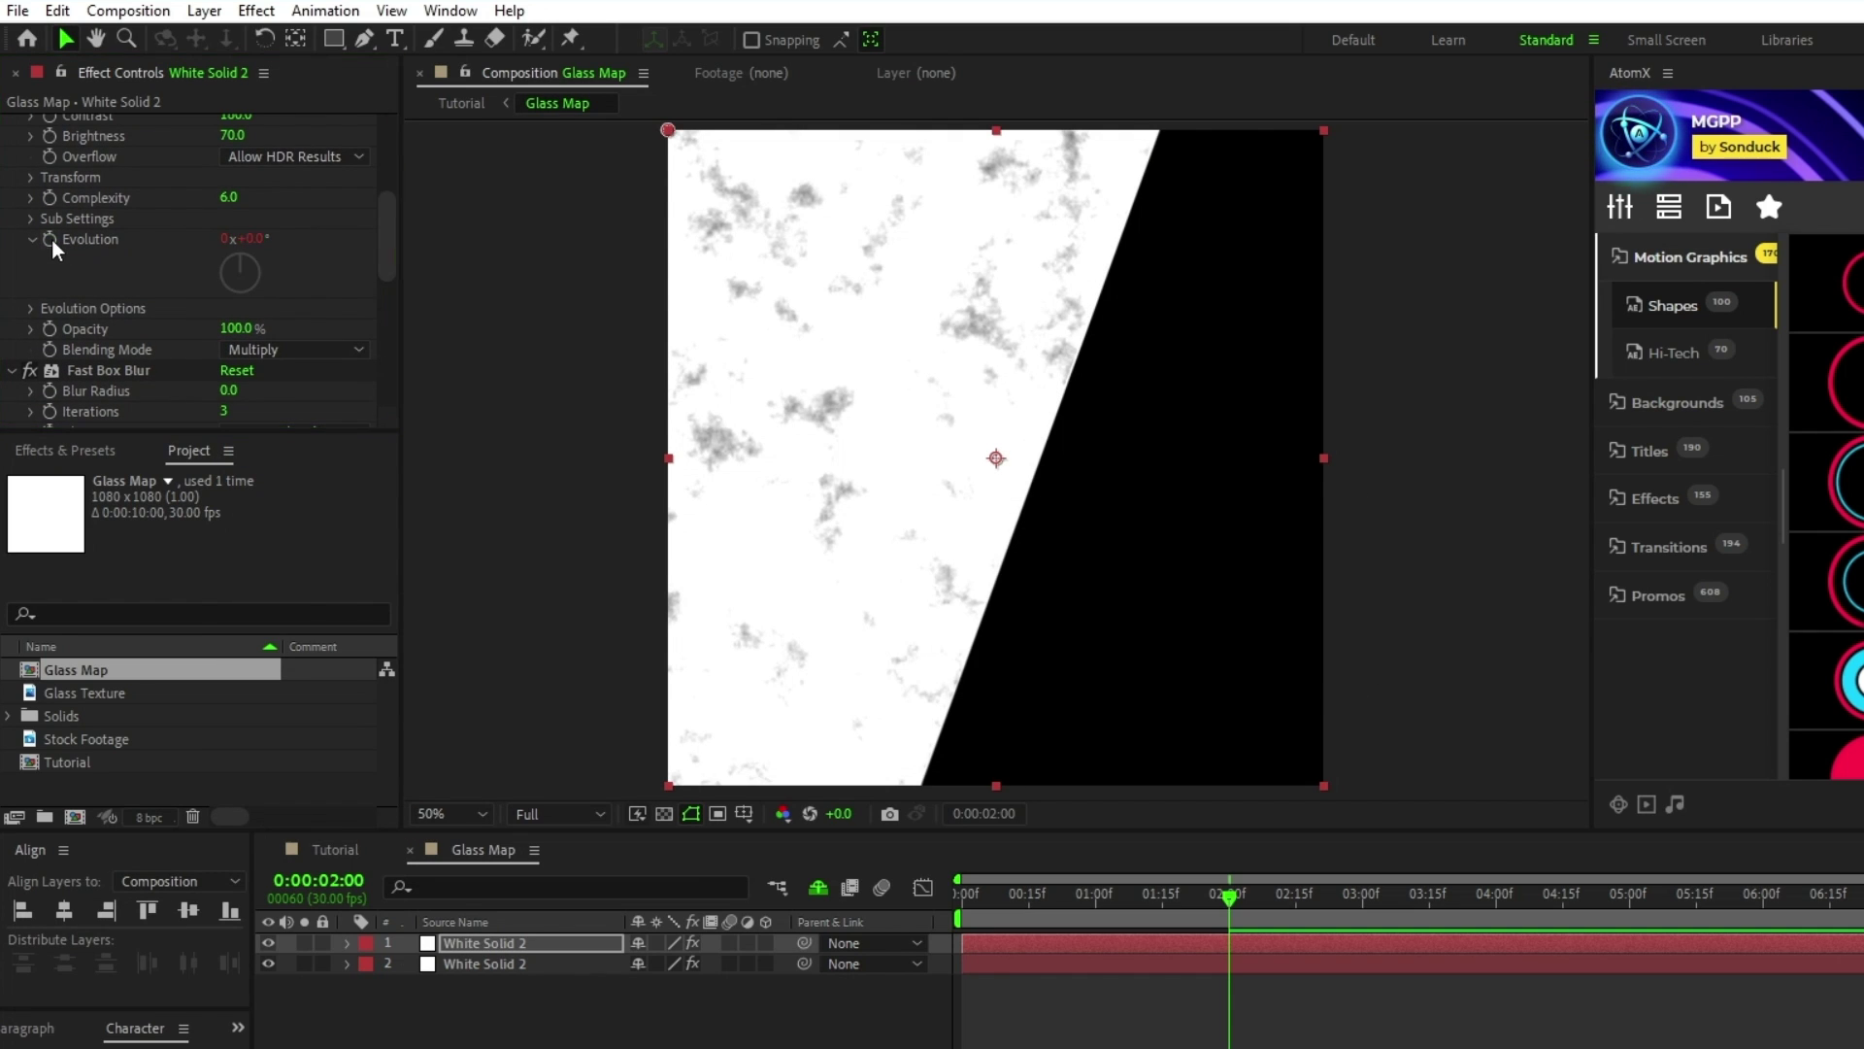
{"action": "left_click", "coordinate": [50, 239], "text": "alt"}
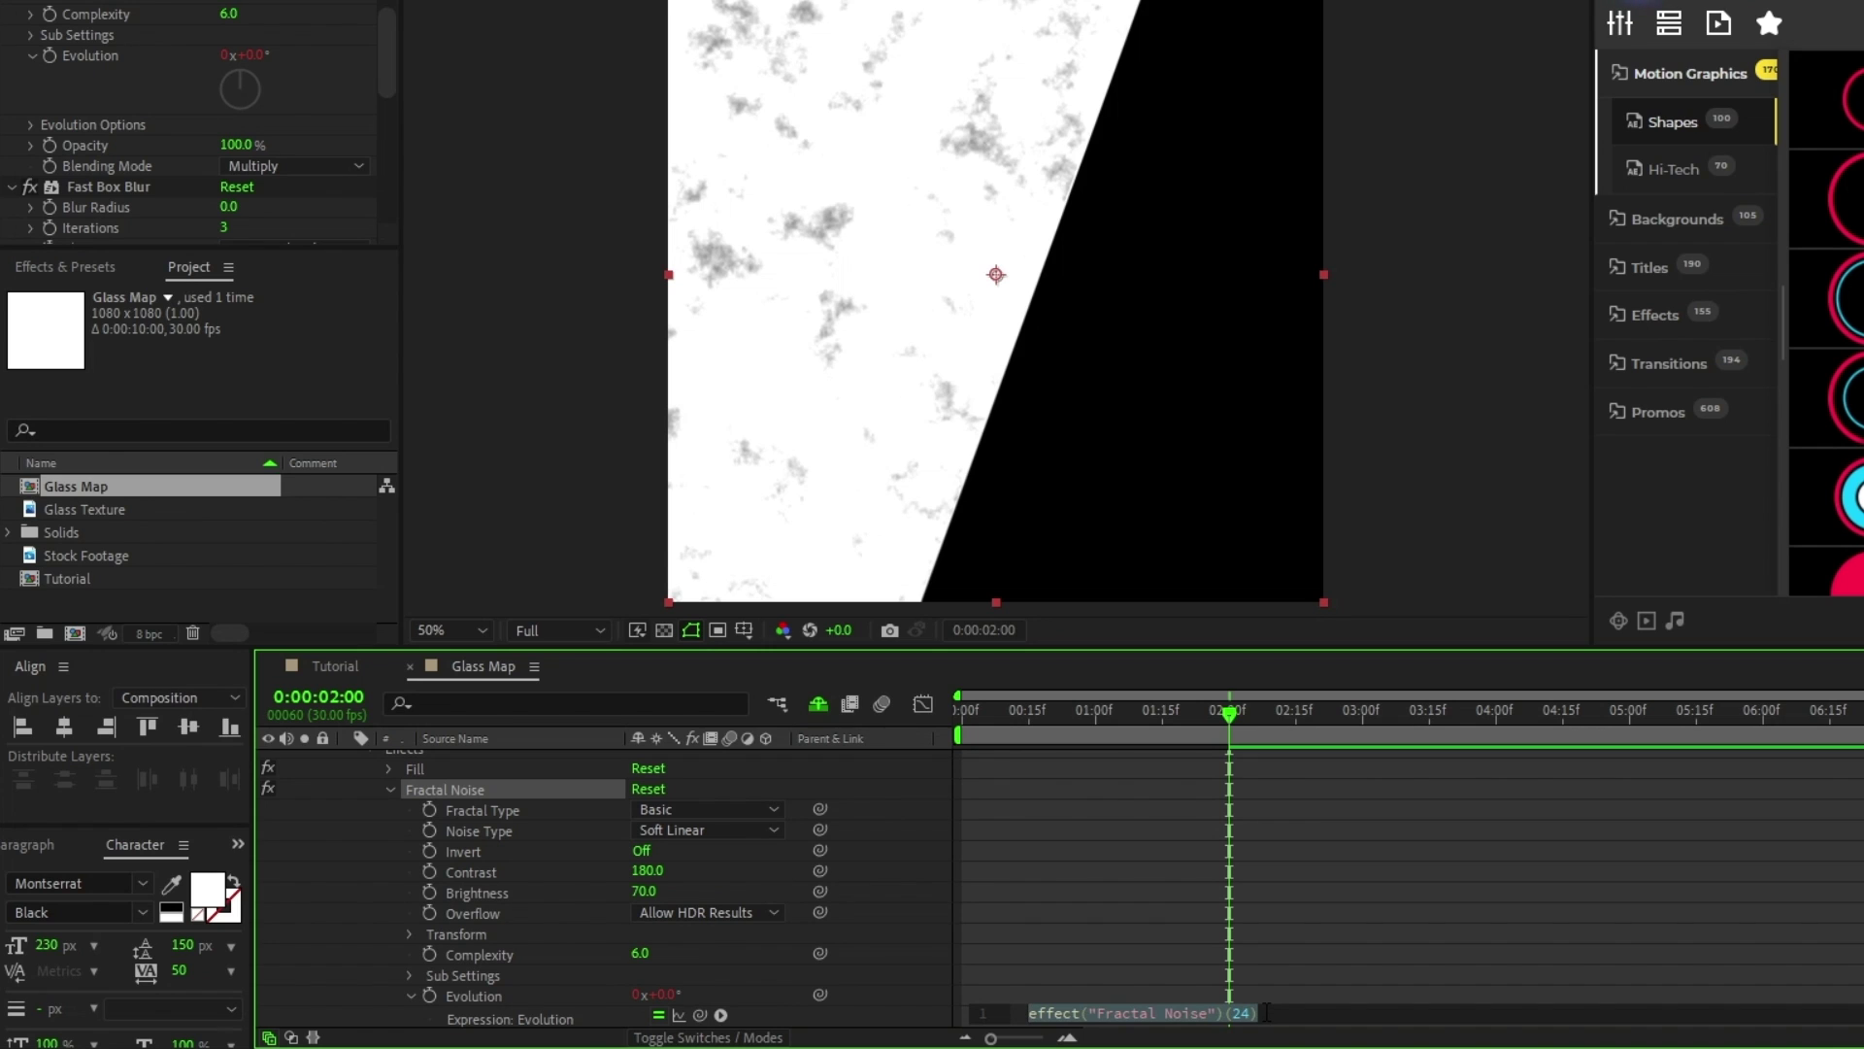
{"action": "type", "text": "time*45"}
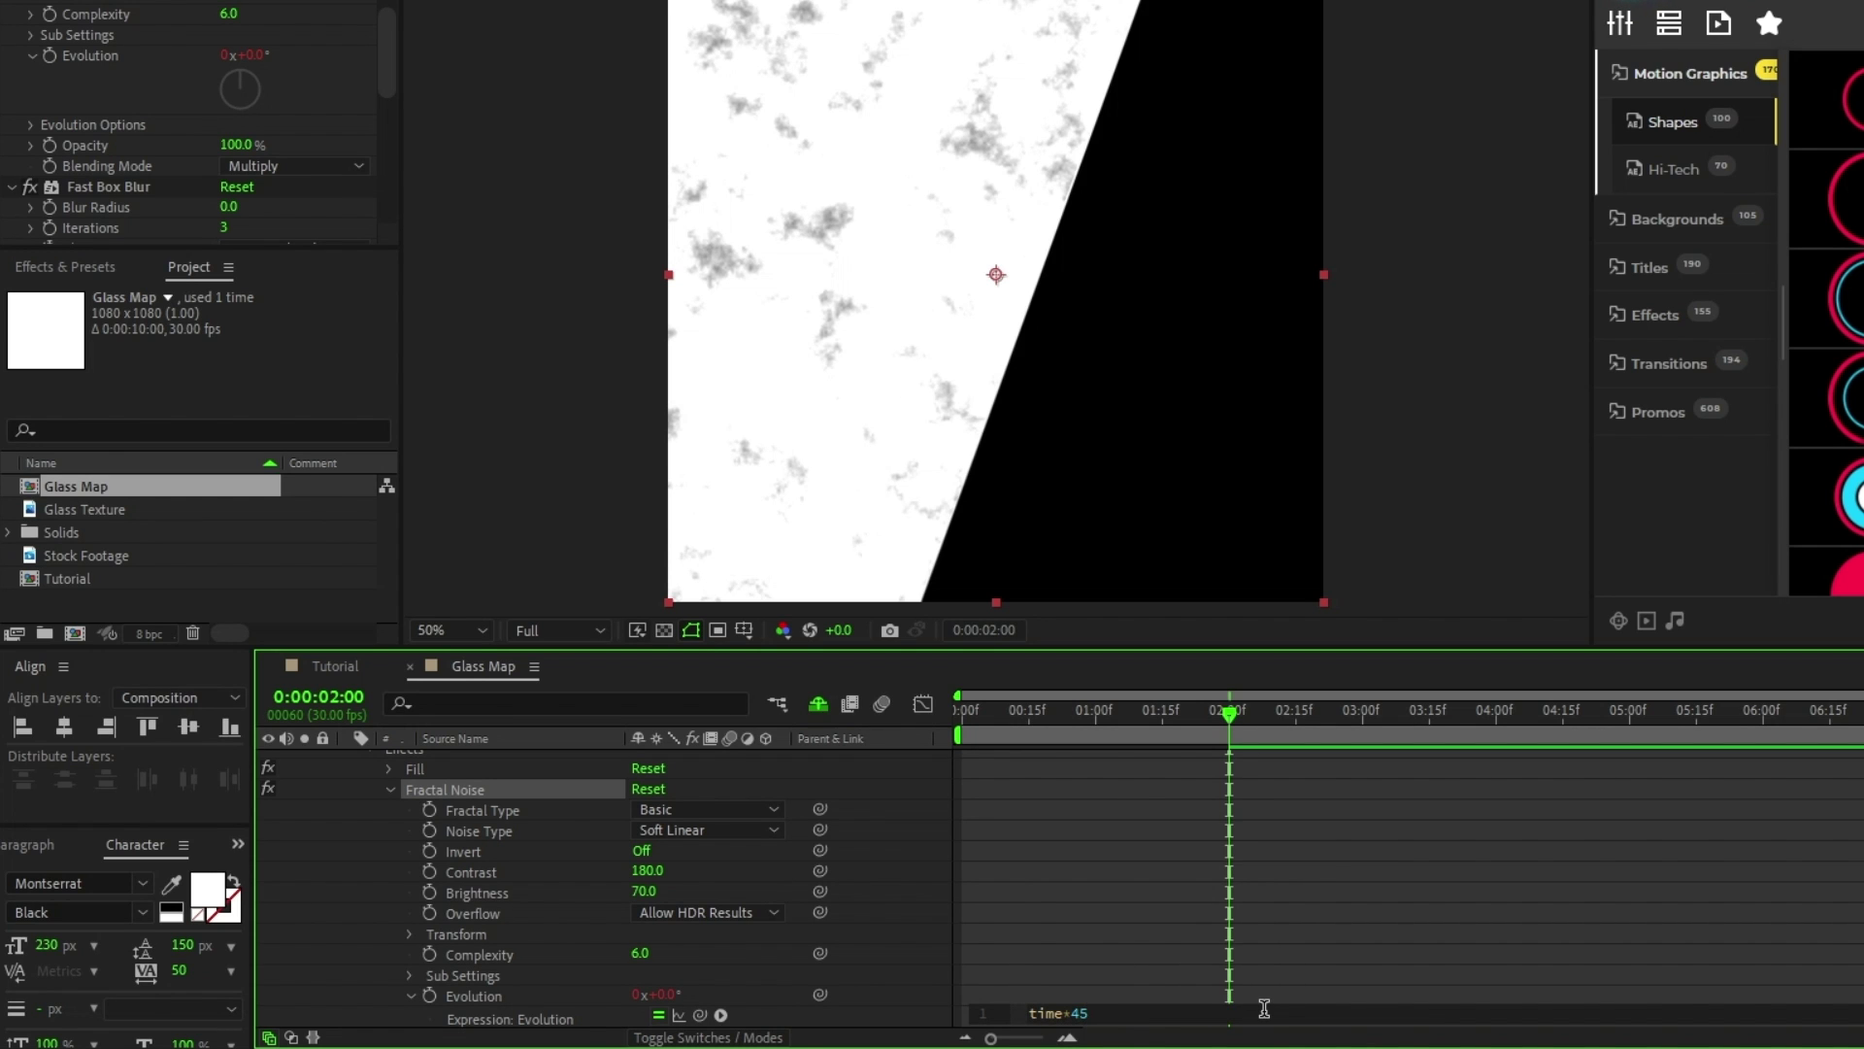
{"action": "left_click", "coordinate": [1080, 874]}
Set Fast Box Blur radius to 6 and wipe Transition Completion to 65%.
{"action": "left_click_drag", "start_coordinate": [384, 42], "coordinate": [388, 87]}
{"action": "left_click", "coordinate": [231, 59]}
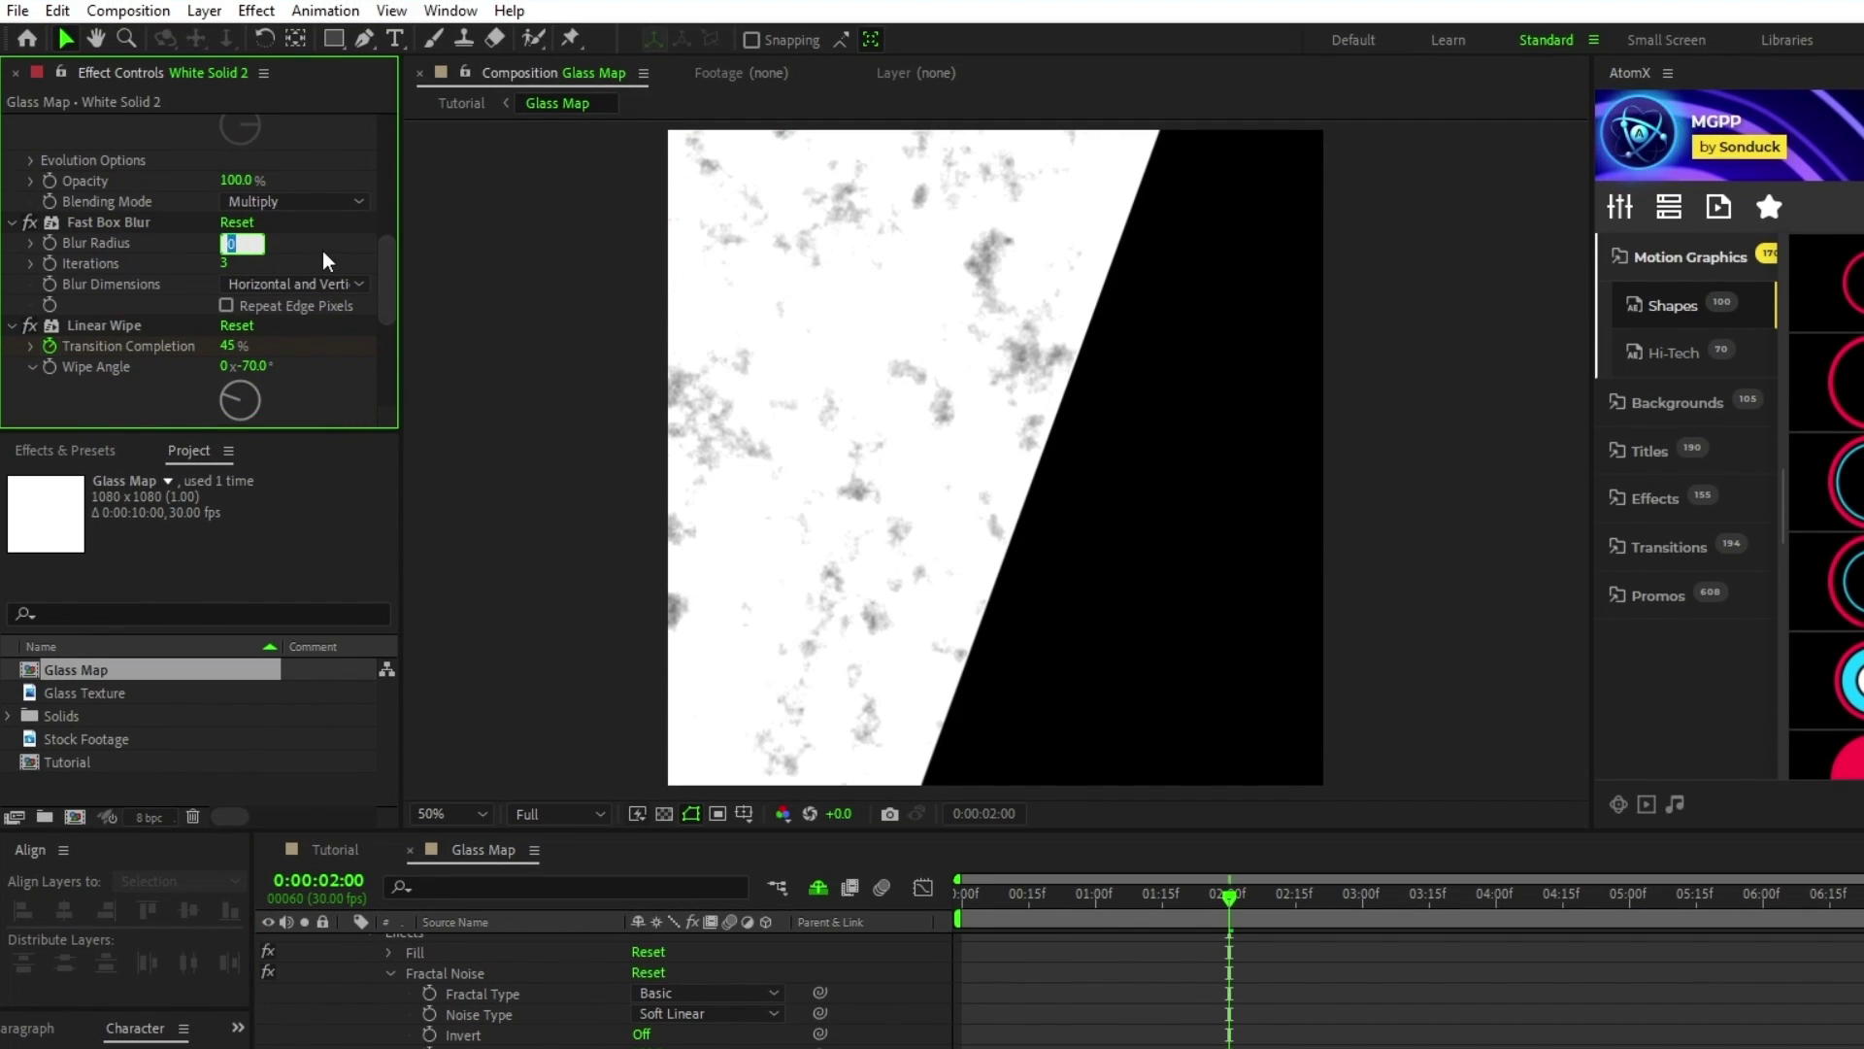
{"action": "type", "text": "6"}
{"action": "key", "text": "Return"}
{"action": "left_click", "coordinate": [233, 346]}
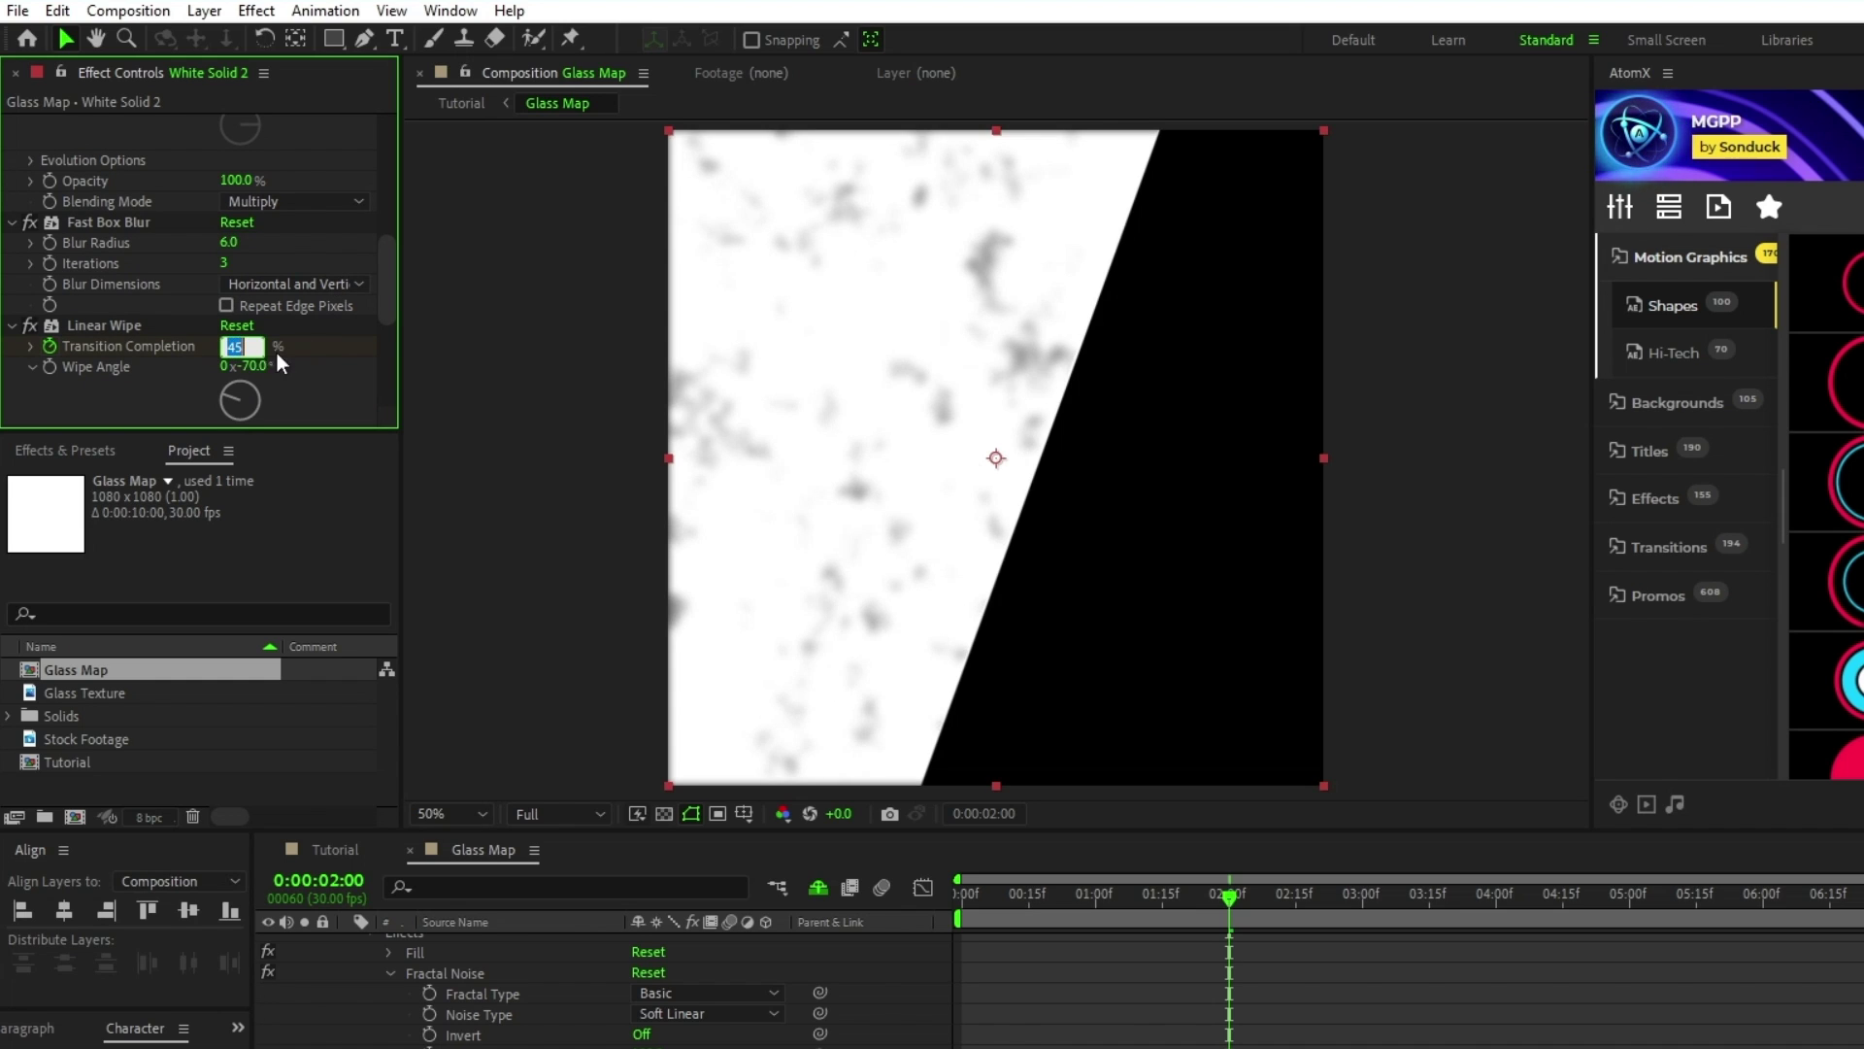
{"action": "type", "text": "65"}
{"action": "key", "text": "Return"}
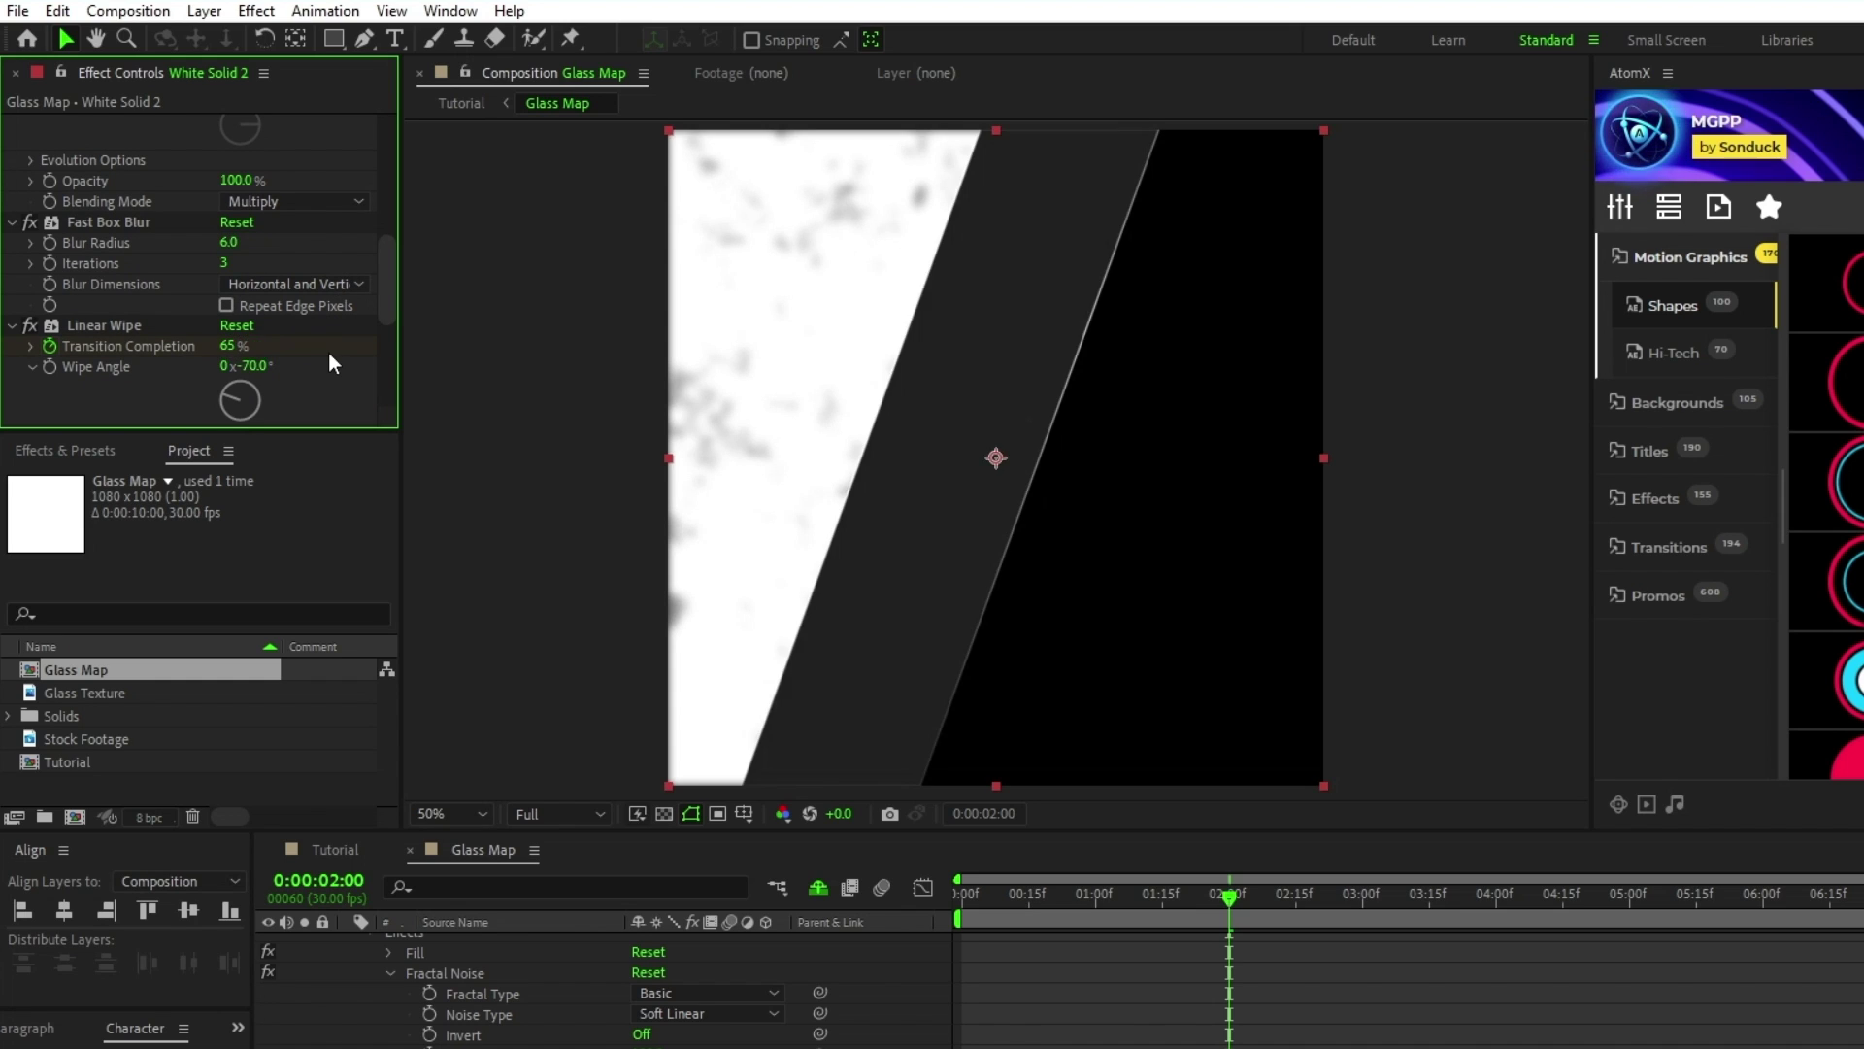
{"action": "scroll", "coordinate": [388, 326], "scroll_direction": "down", "scroll_amount": 1}
{"action": "scroll", "coordinate": [389, 326], "scroll_direction": "down", "scroll_amount": 1}
{"action": "left_click", "coordinate": [1221, 940]}
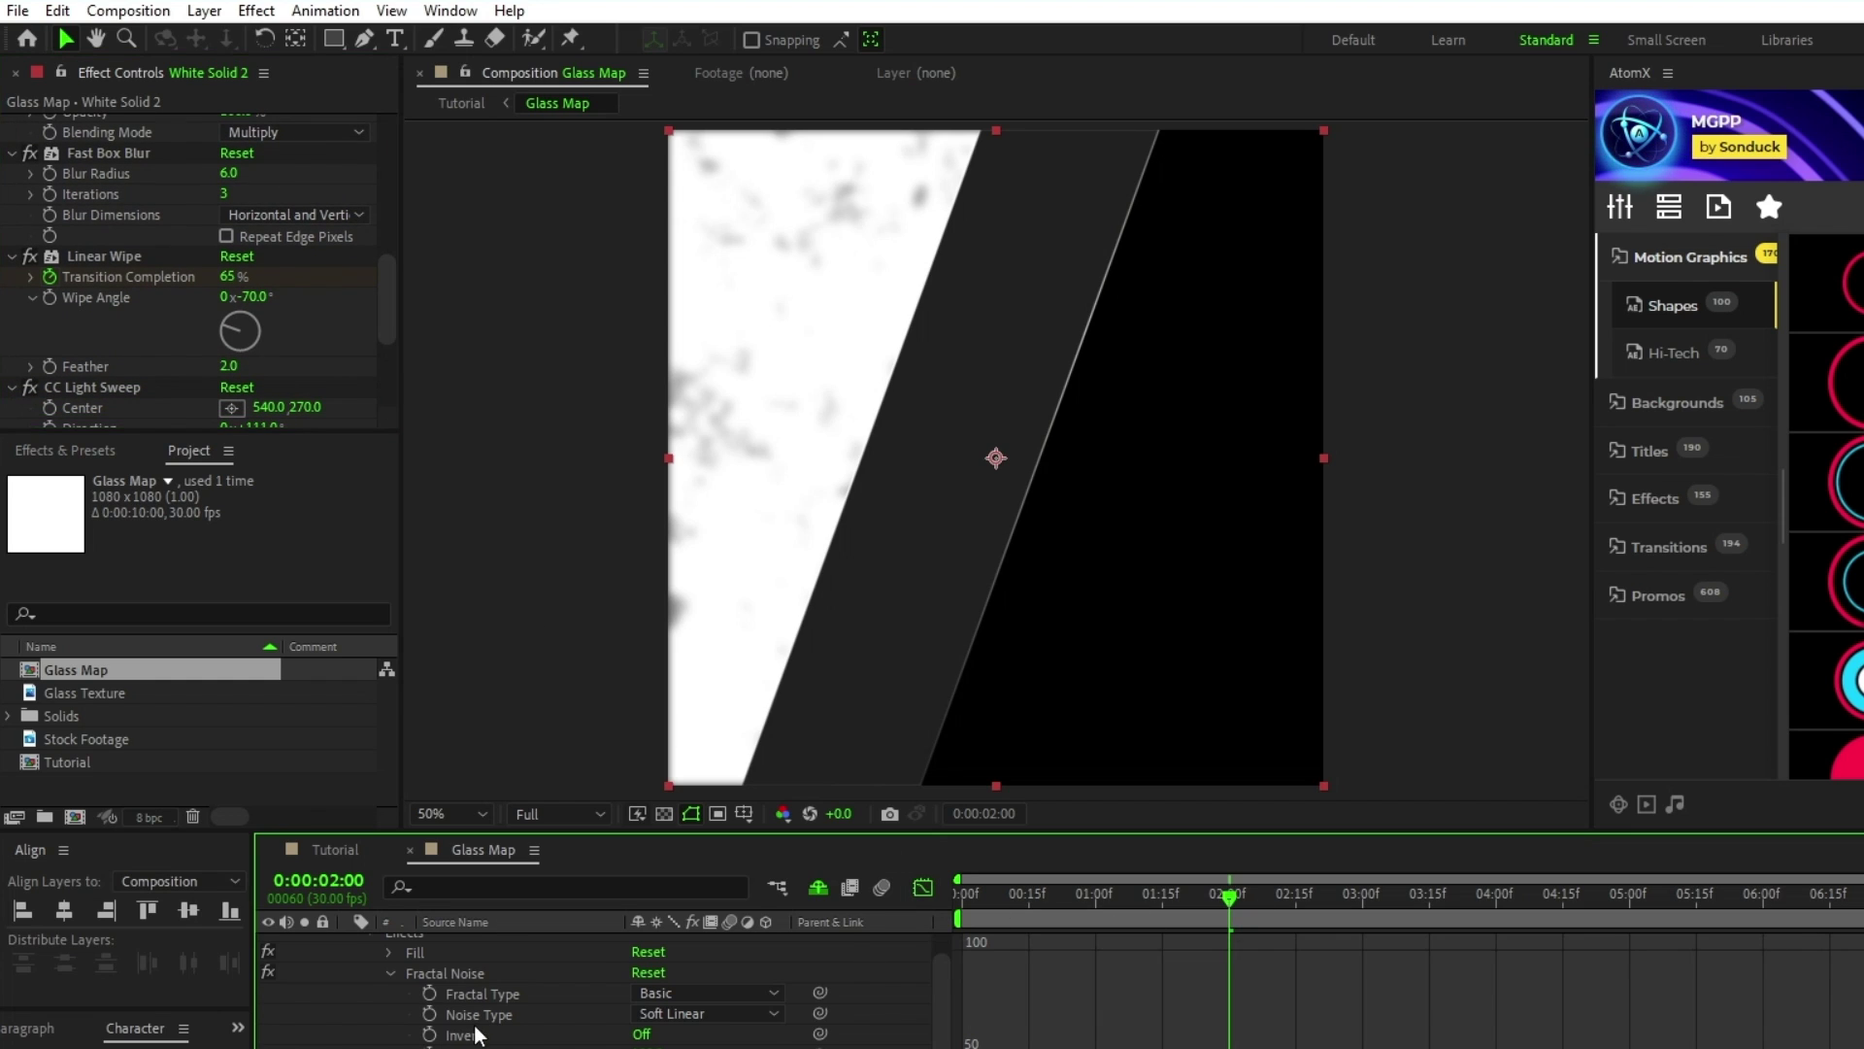
On the top copy, set Fractal Noise Contrast 125 and Brightness 30.
{"action": "key", "text": "u"}
{"action": "left_click", "coordinate": [491, 940]}
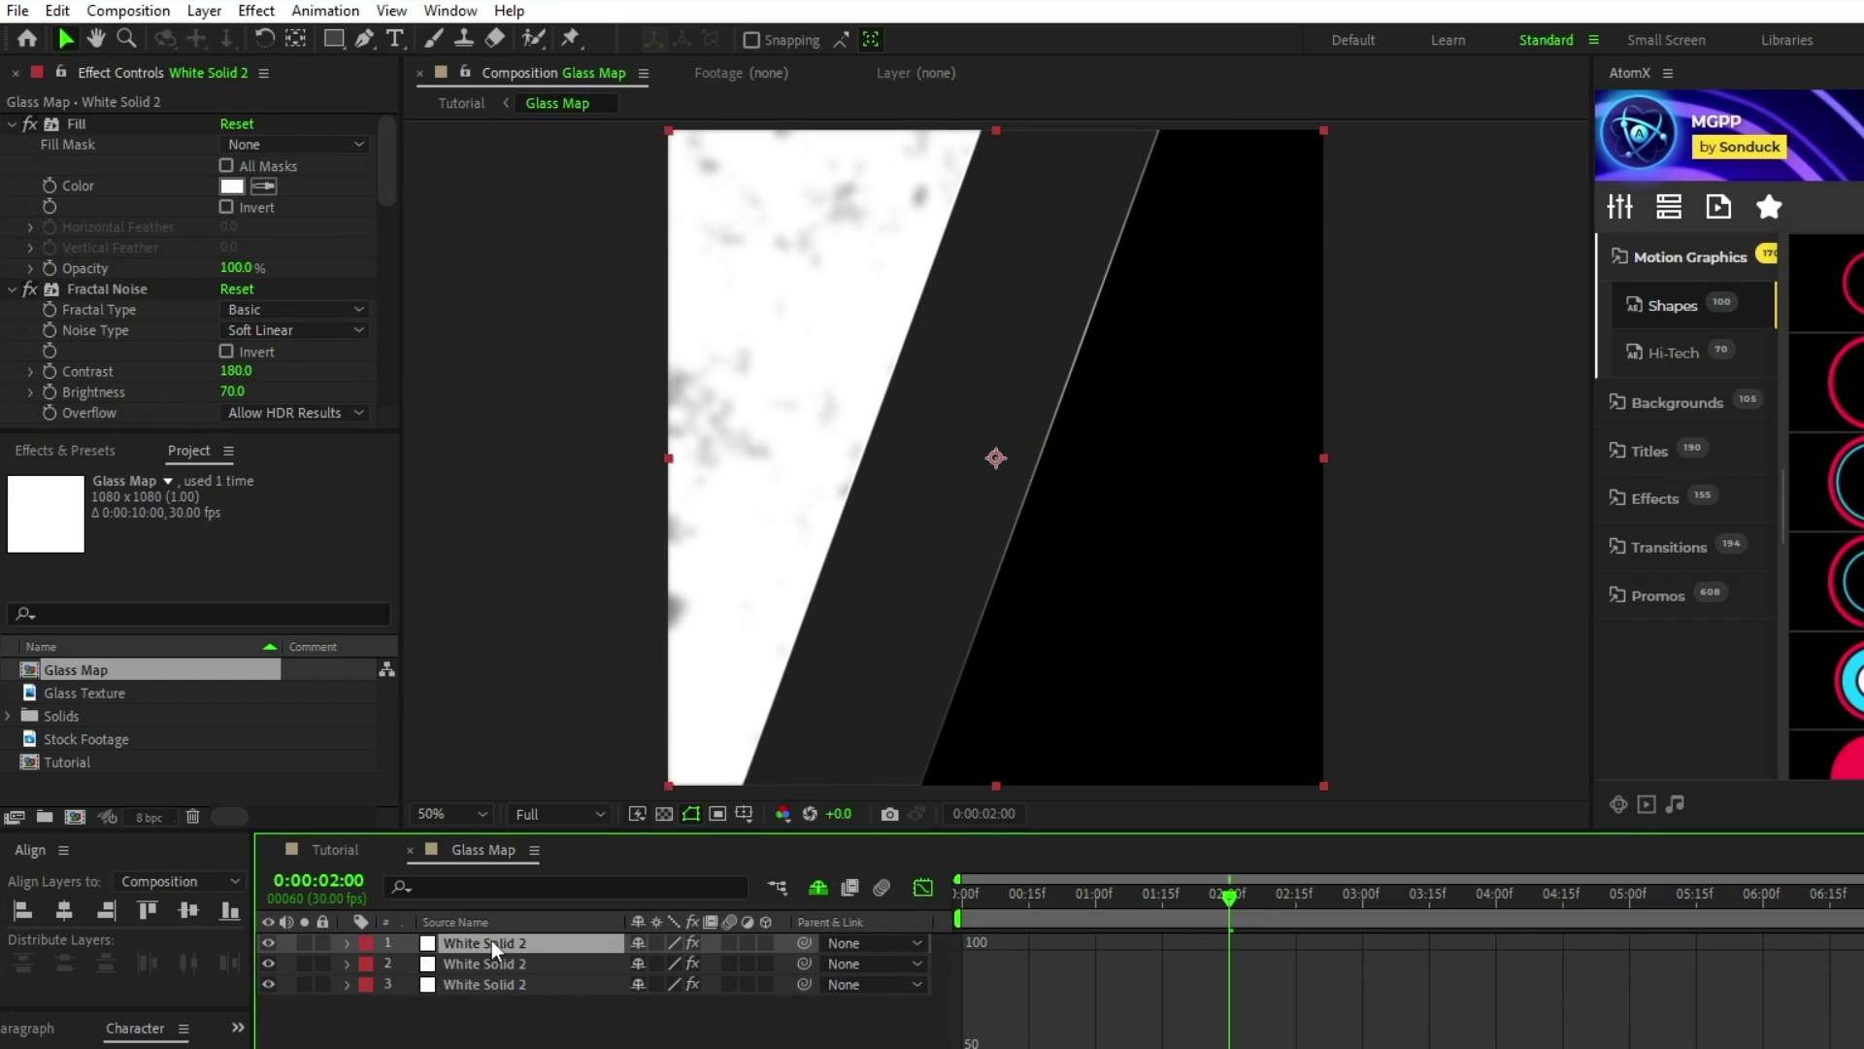
{"action": "left_click", "coordinate": [391, 188]}
{"action": "scroll", "coordinate": [238, 247], "scroll_direction": "down", "scroll_amount": 3}
{"action": "left_click", "coordinate": [235, 239]}
{"action": "type", "text": "125"}
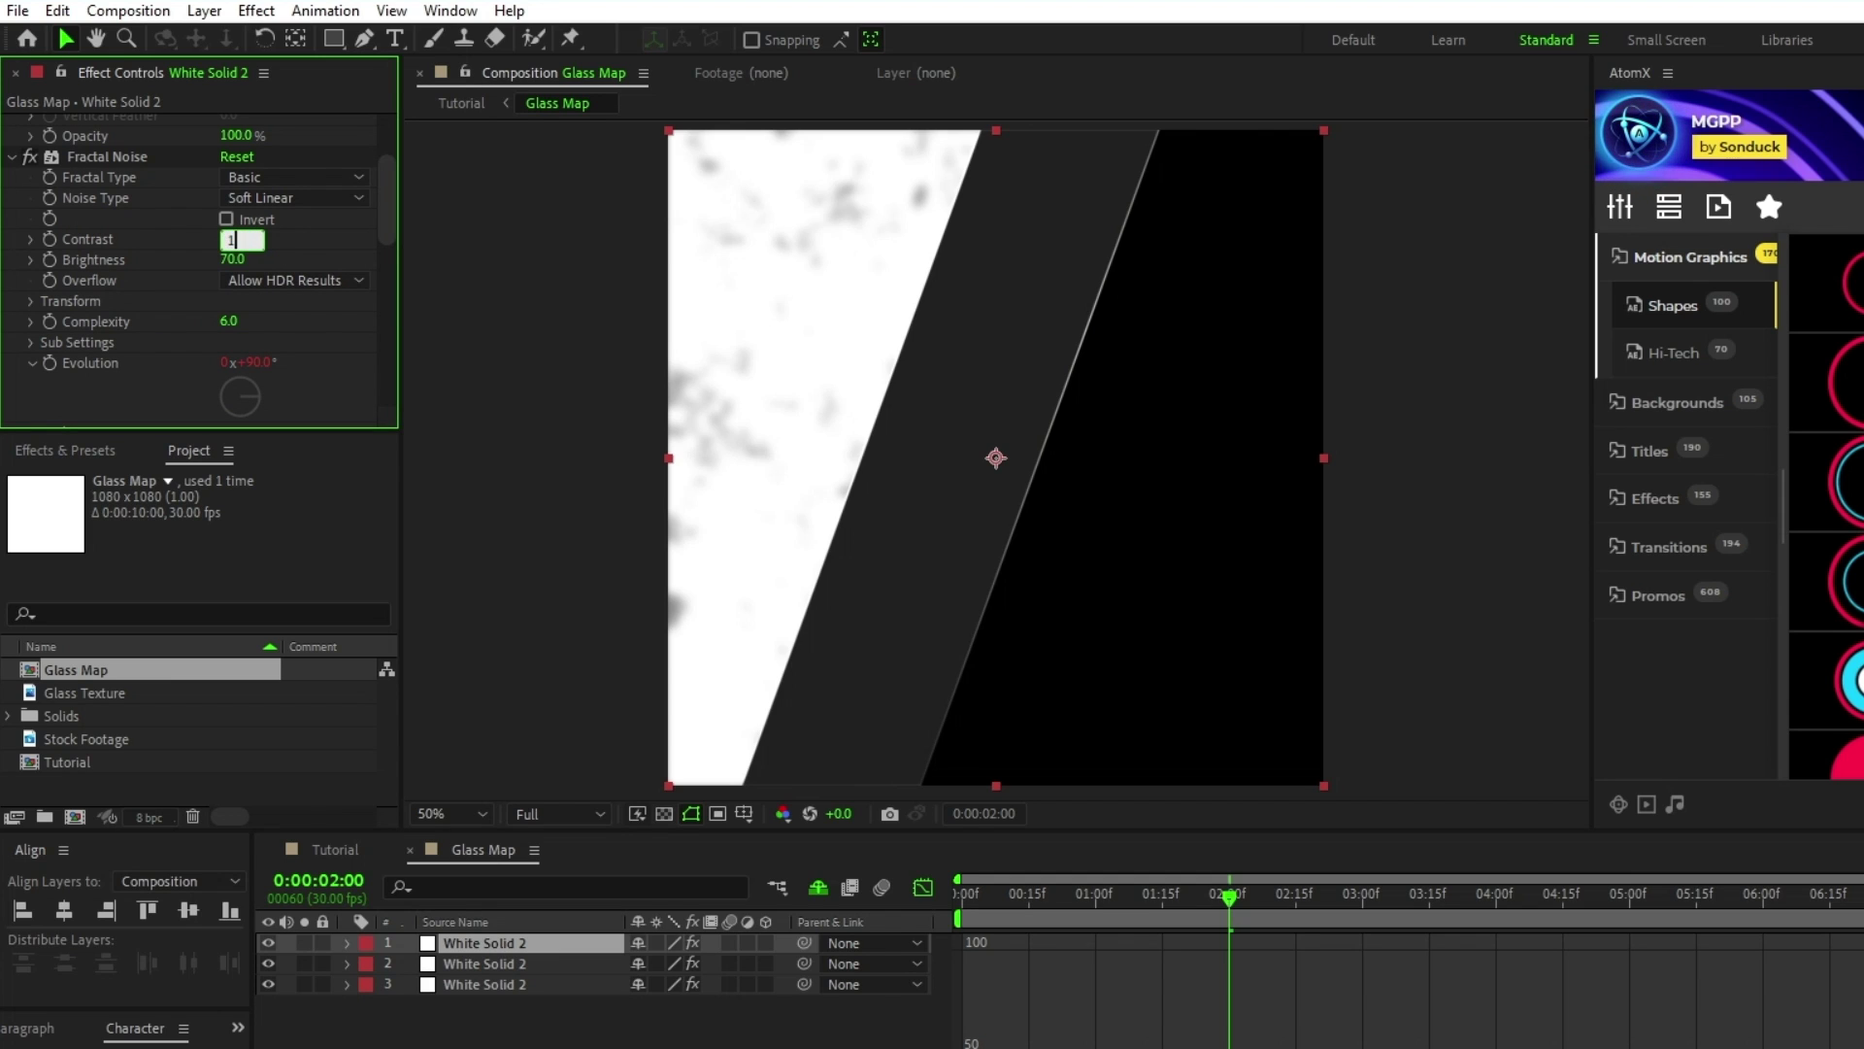
{"action": "key", "text": "Return"}
{"action": "left_click", "coordinate": [235, 259]}
{"action": "type", "text": "0"}
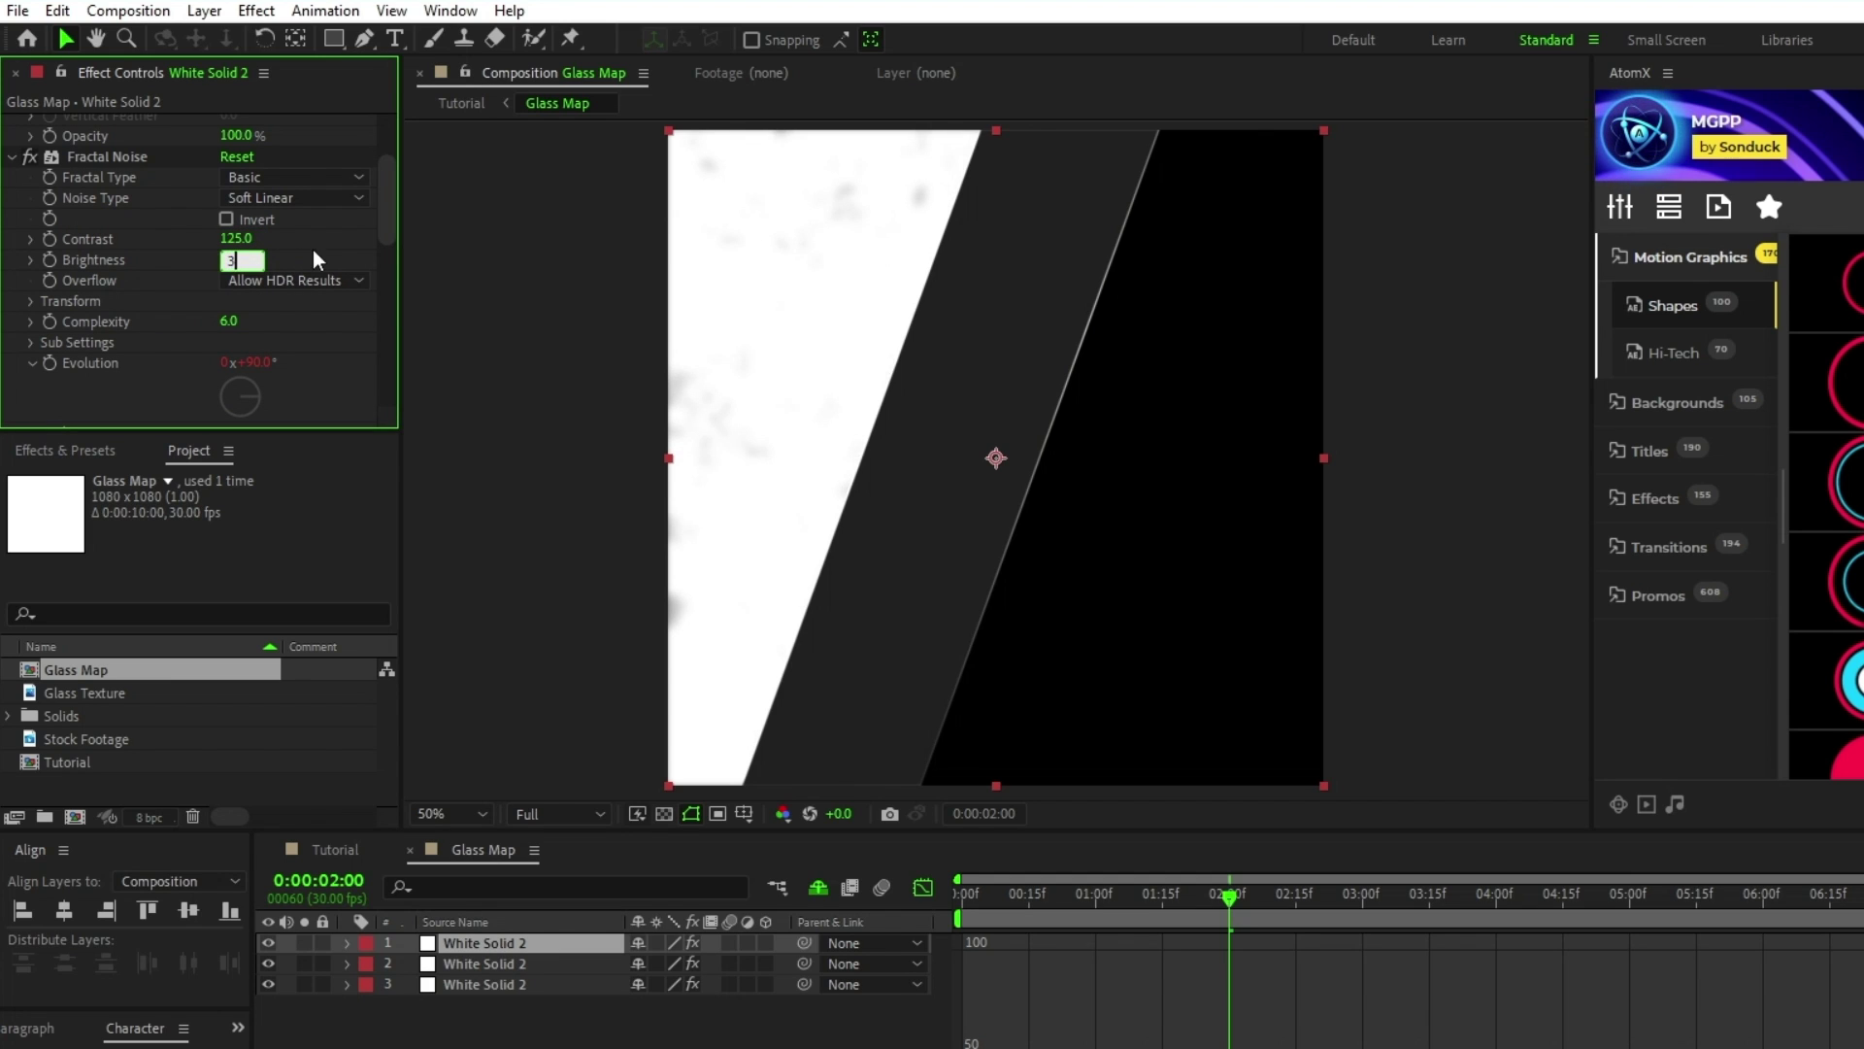
{"action": "key", "text": "Return"}
Set that copy's wipe Transition Completion to 70%.
{"action": "left_click_drag", "start_coordinate": [386, 218], "coordinate": [385, 323]}
{"action": "left_click", "coordinate": [233, 254]}
{"action": "type", "text": "70"}
{"action": "key", "text": "Return"}
Duplicate into a fourth copy with Brightness 40 and 75% wipe completion.
{"action": "left_click", "coordinate": [501, 941]}
{"action": "key", "text": "ctrl+d"}
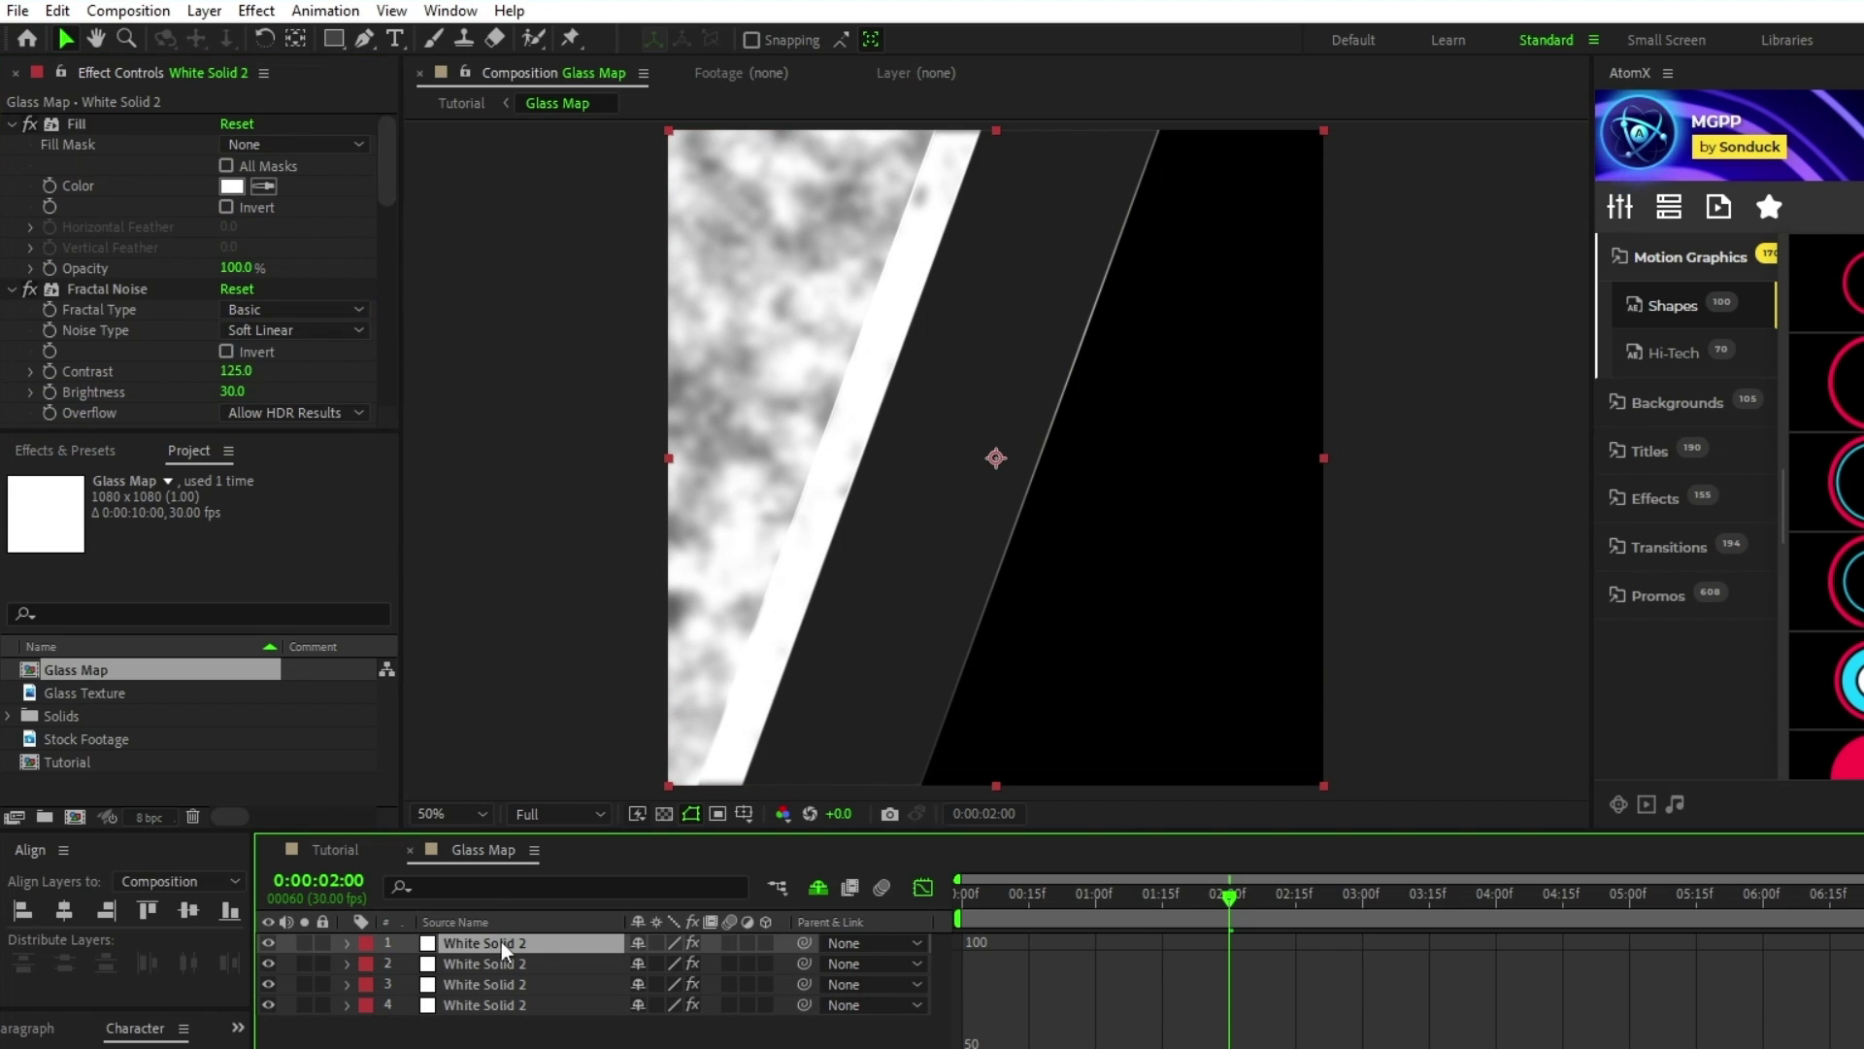
{"action": "left_click_drag", "start_coordinate": [386, 165], "coordinate": [387, 325]}
{"action": "left_click", "coordinate": [234, 277]}
{"action": "type", "text": "40"}
{"action": "key", "text": "Return"}
{"action": "left_click", "coordinate": [235, 273]}
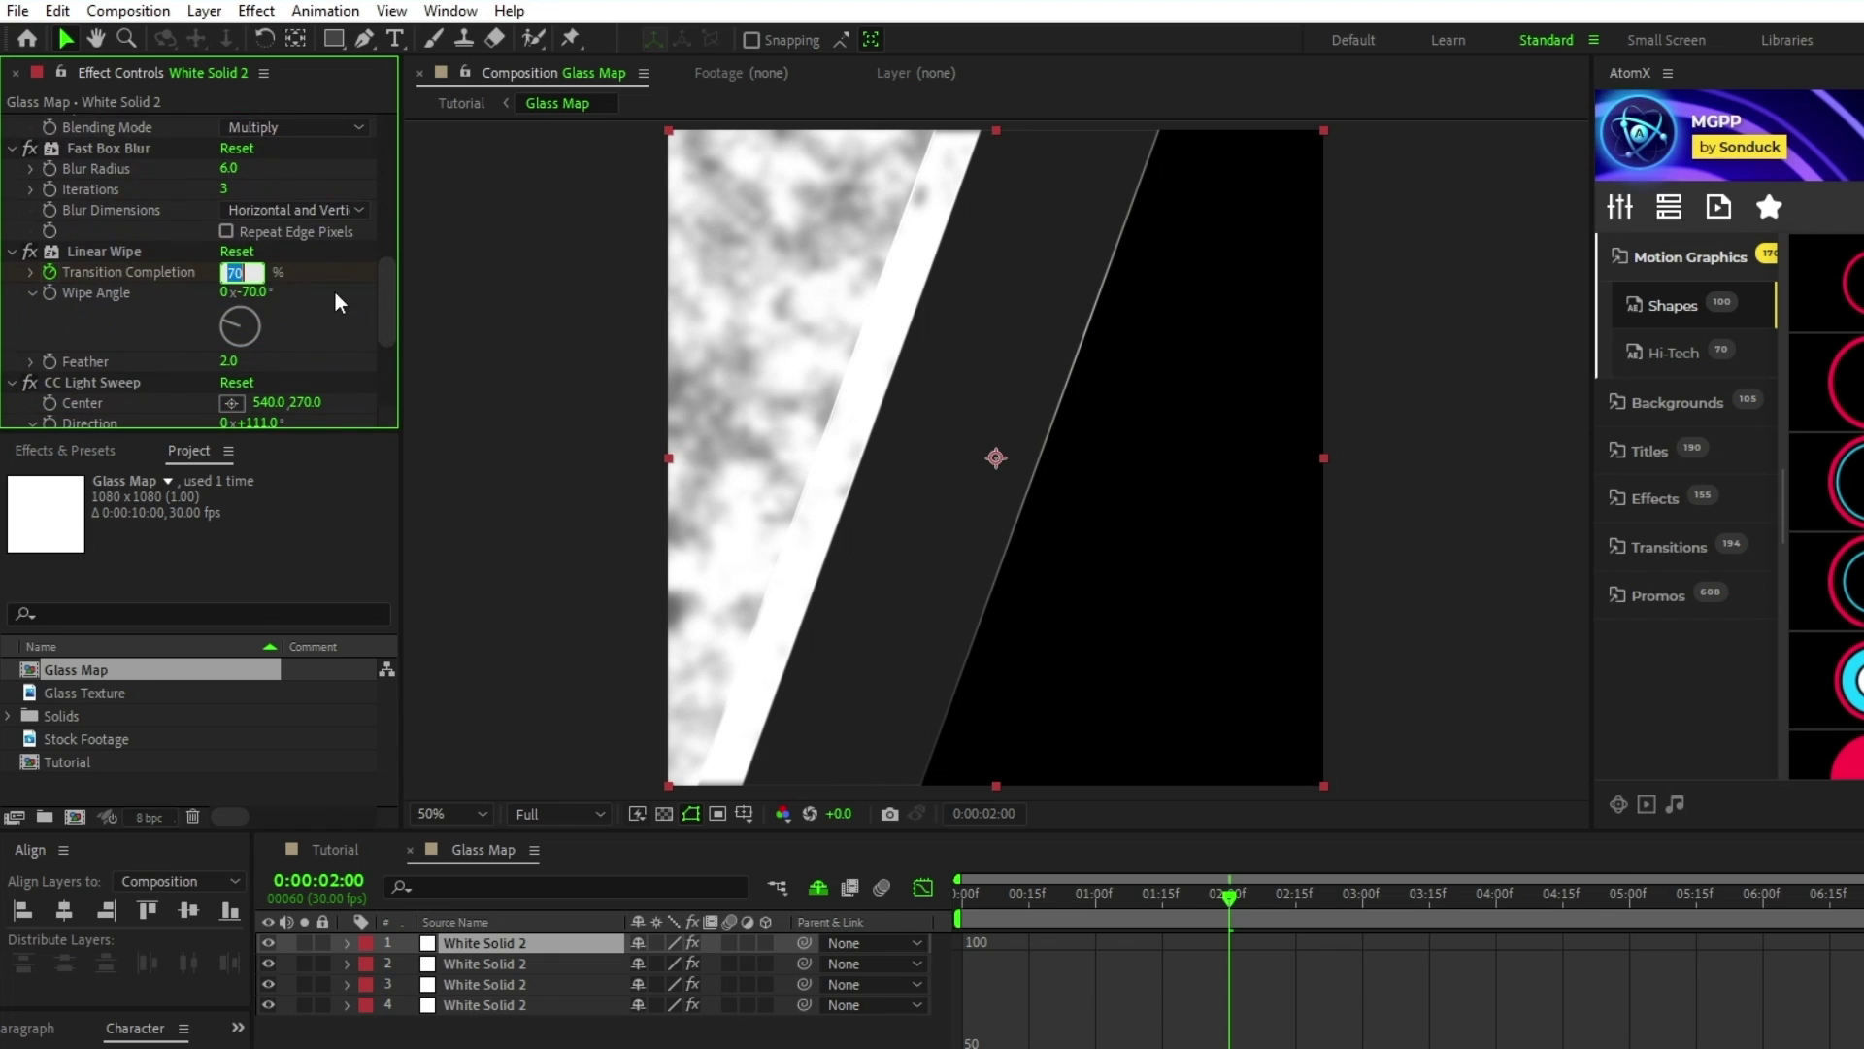
{"action": "type", "text": "75"}
{"action": "key", "text": "Return"}
Duplicate into a fifth copy and set its Fill colour to grey 747474.
{"action": "left_click", "coordinate": [482, 946]}
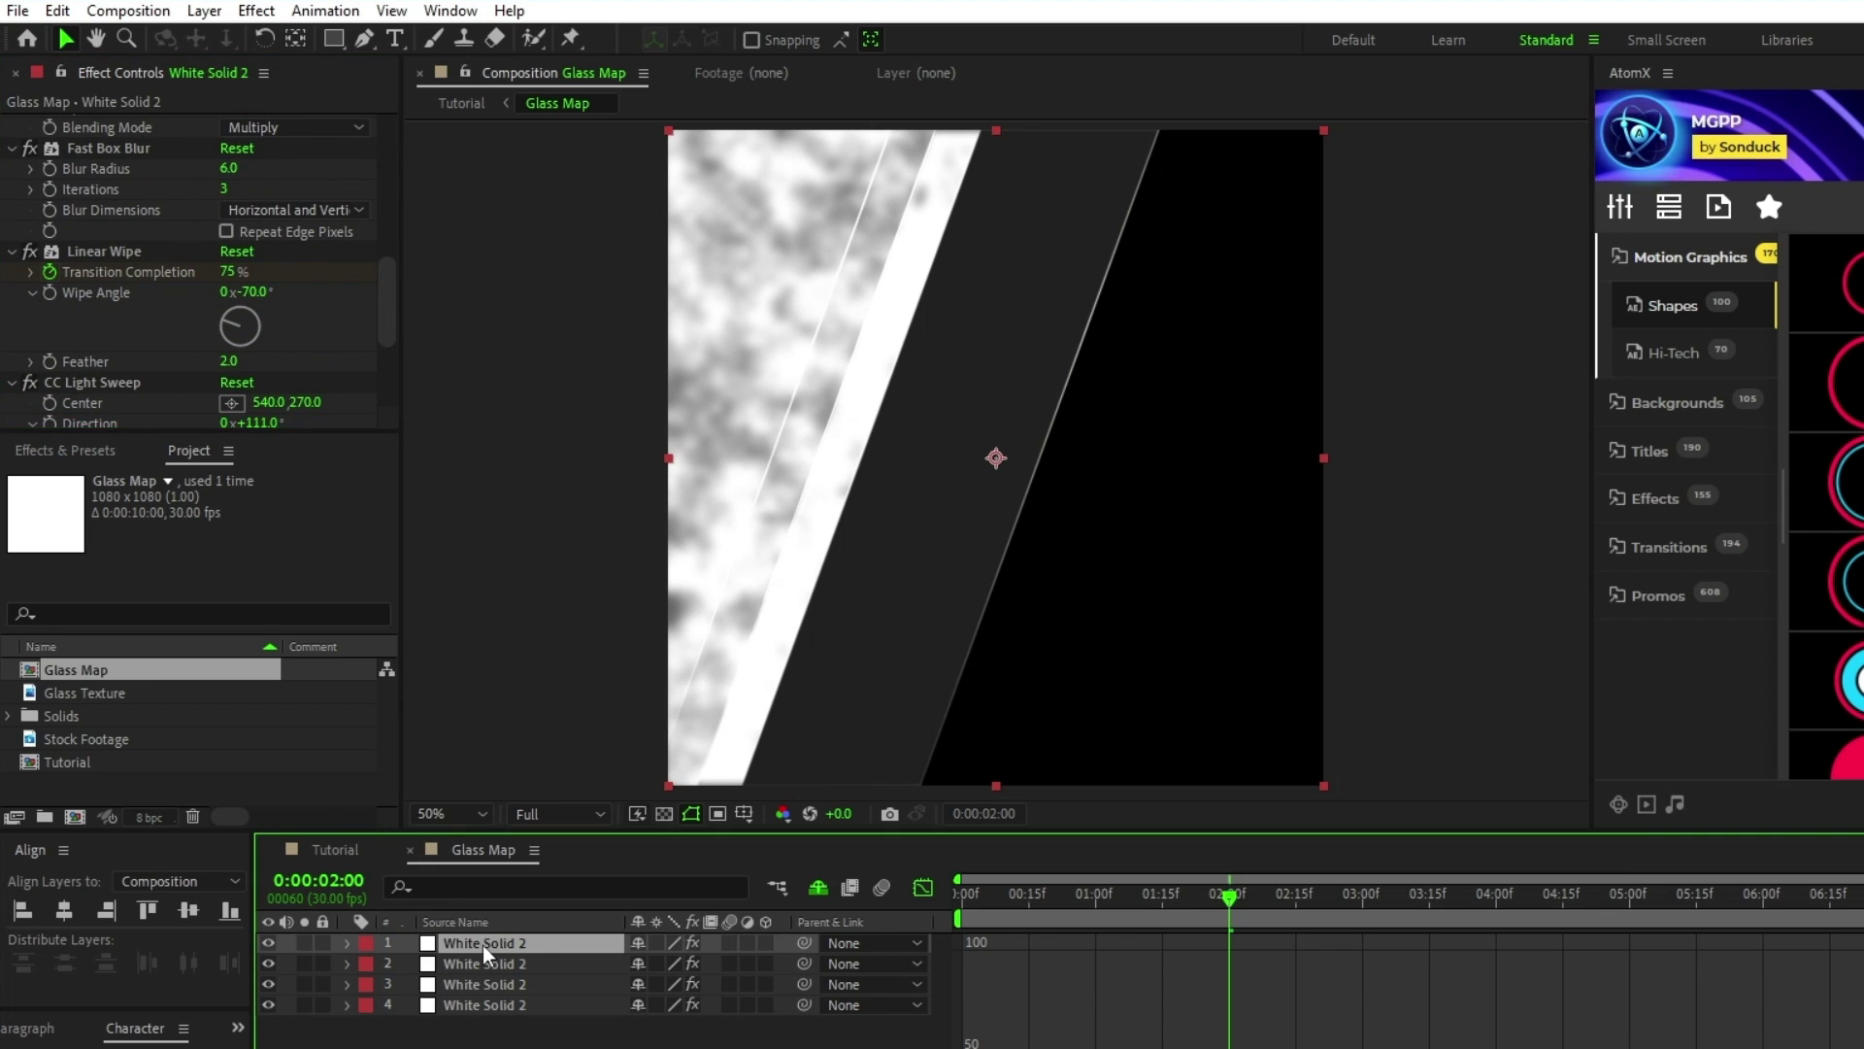
{"action": "key", "text": "ctrl+d"}
{"action": "left_click", "coordinate": [232, 185]}
{"action": "left_click_drag", "start_coordinate": [602, 564], "coordinate": [594, 531]}
{"action": "key", "text": "Return"}
{"action": "left_click_drag", "start_coordinate": [388, 173], "coordinate": [400, 303]}
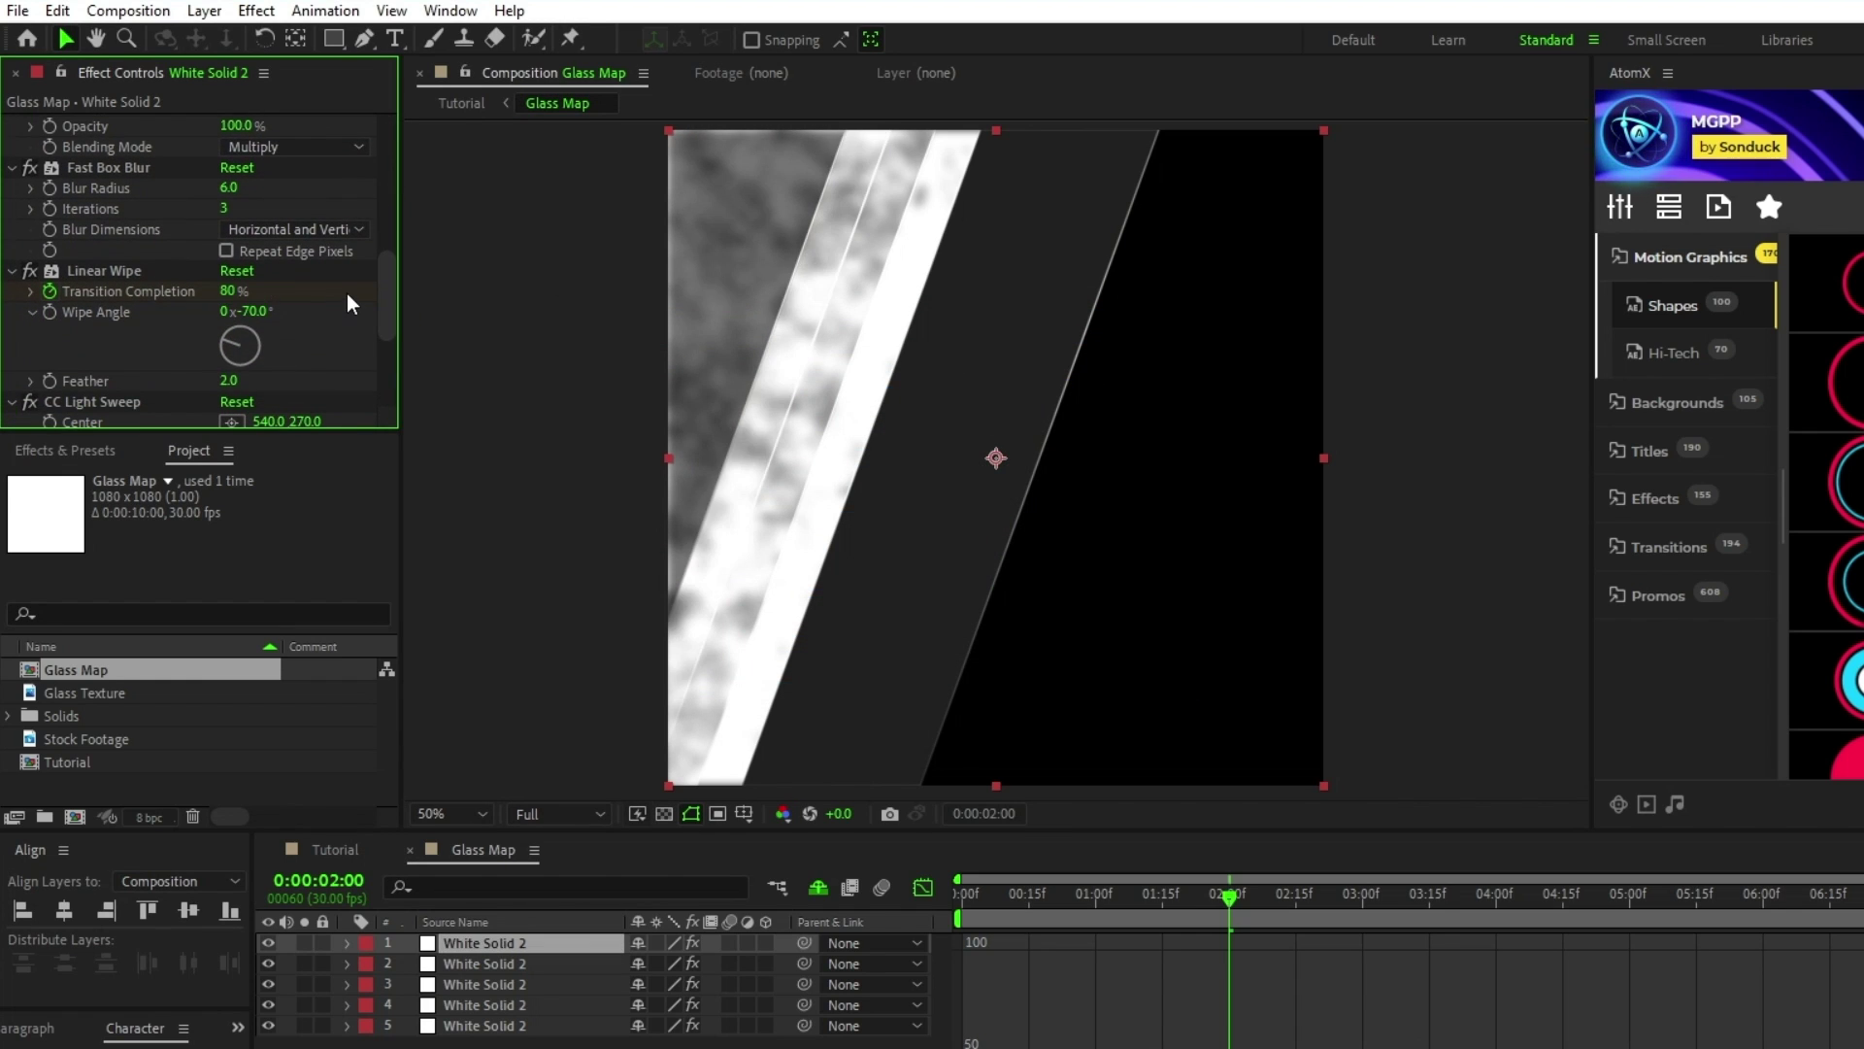
In Tutorial, unlink Glass Map's scale and stretch its width to 180%.
{"action": "left_click", "coordinate": [340, 851]}
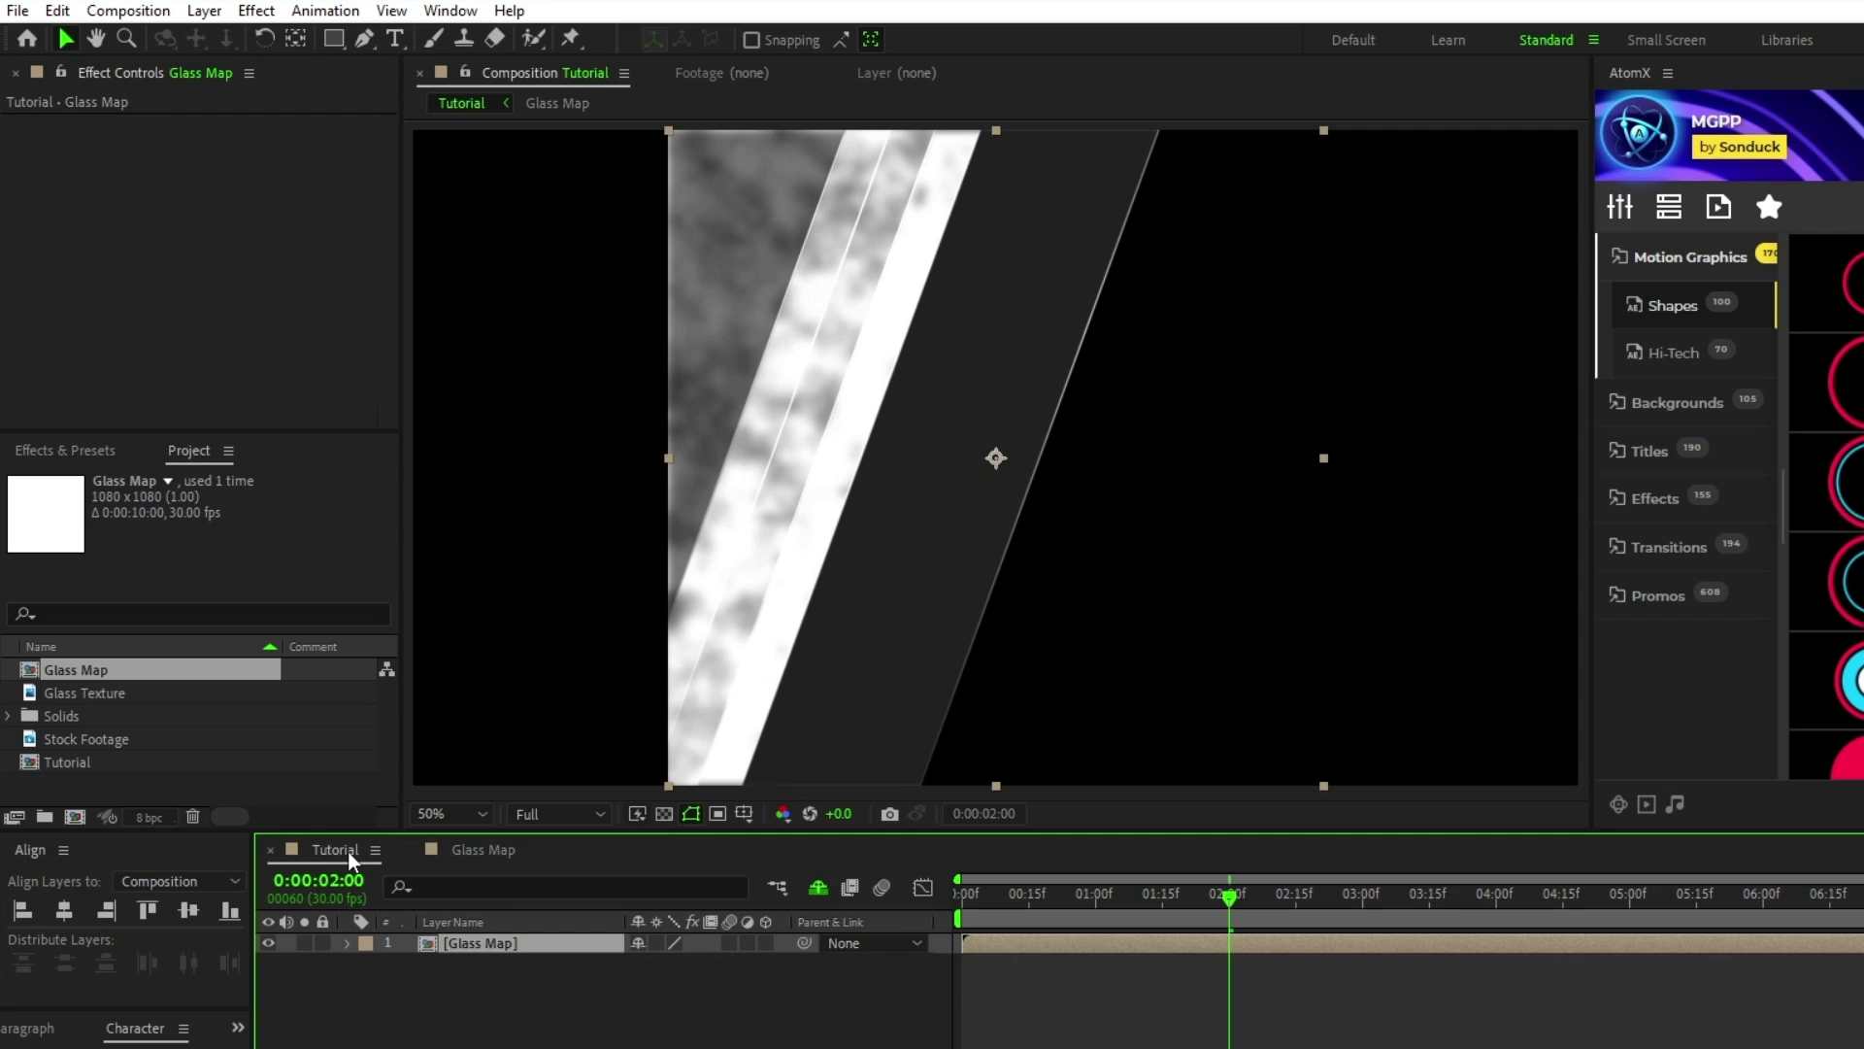
{"action": "key", "text": "s"}
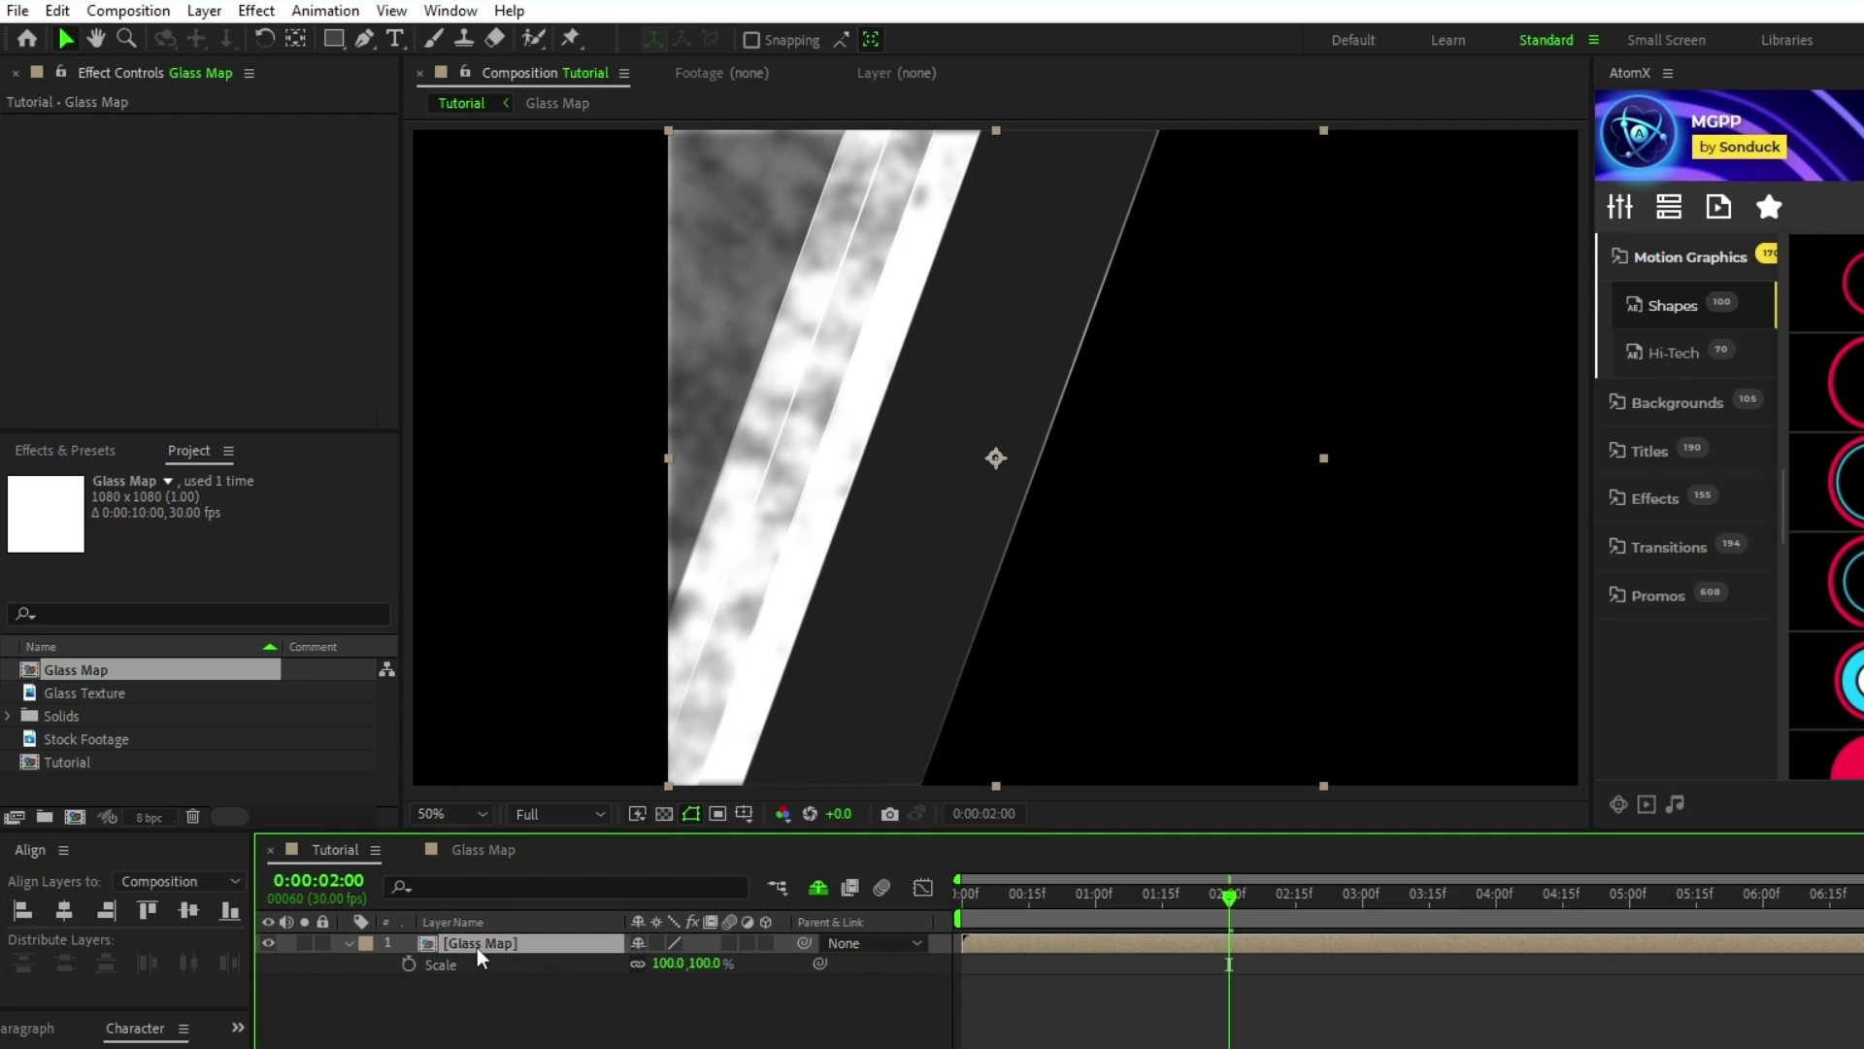
{"action": "left_click", "coordinate": [637, 964]}
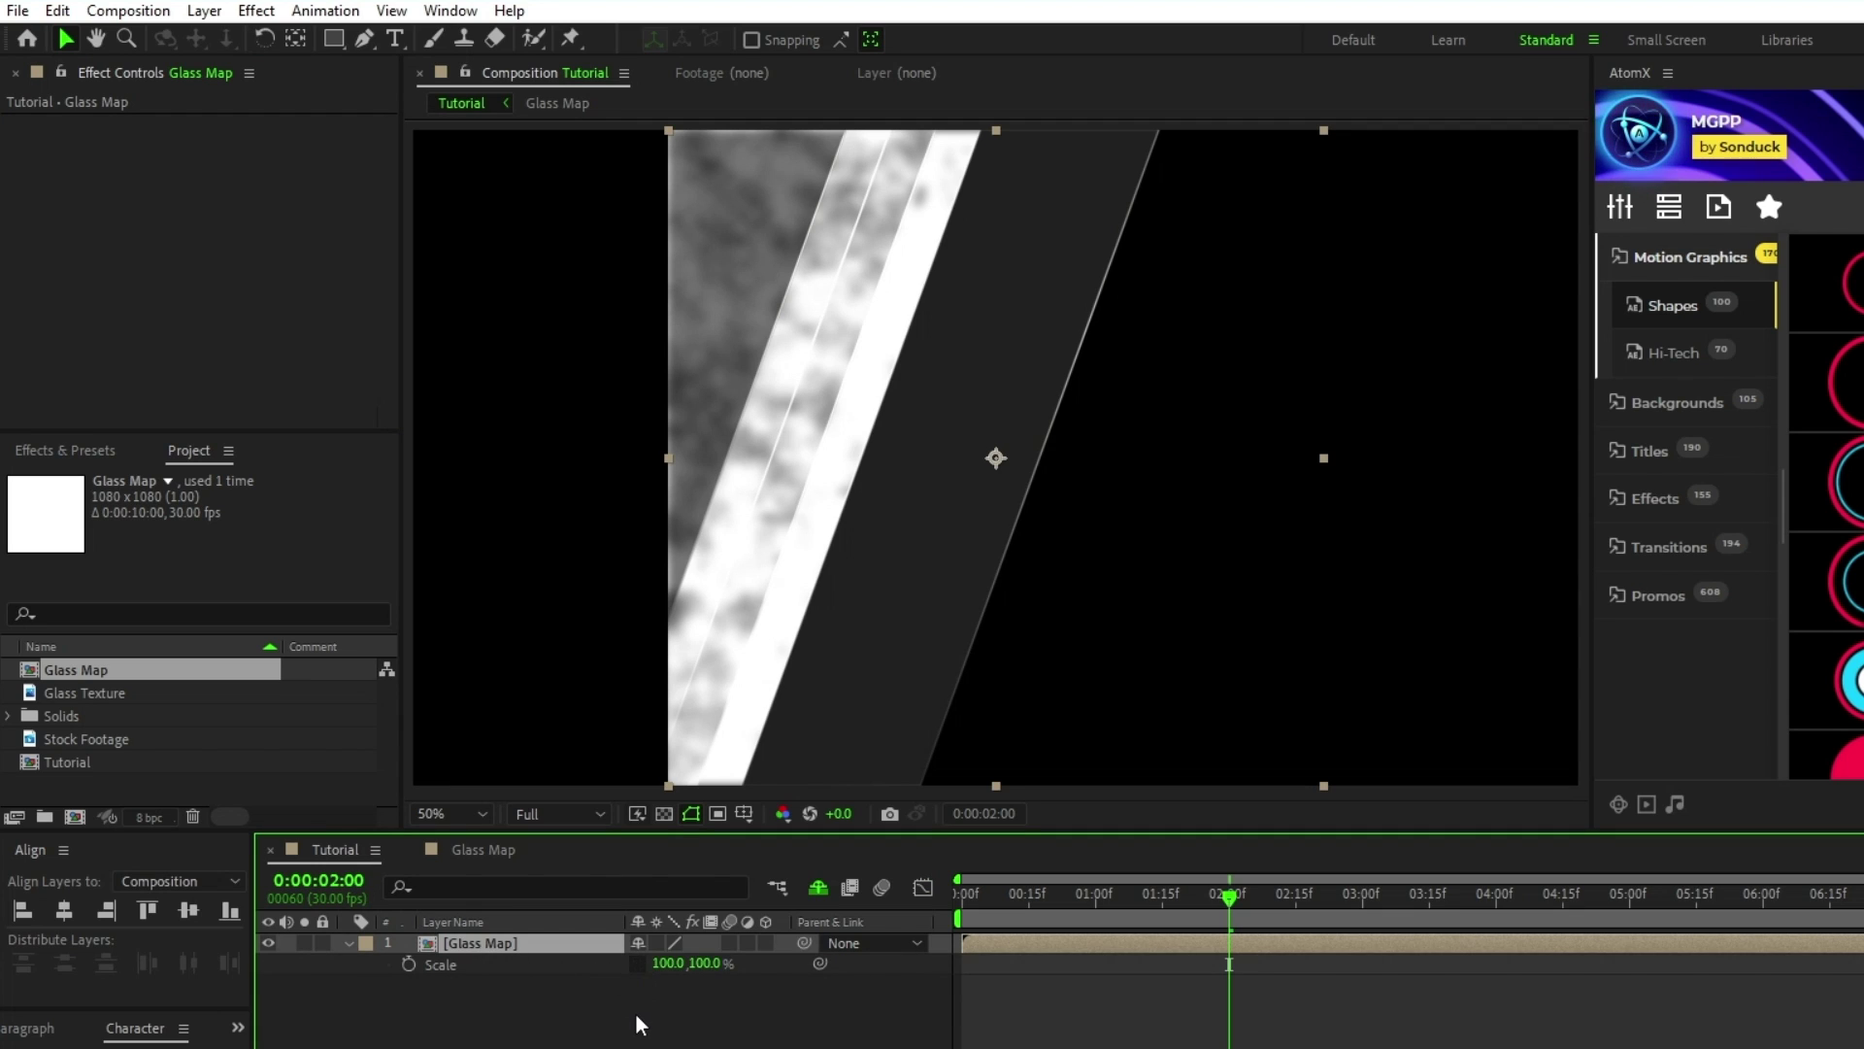
{"action": "left_click", "coordinate": [669, 963]}
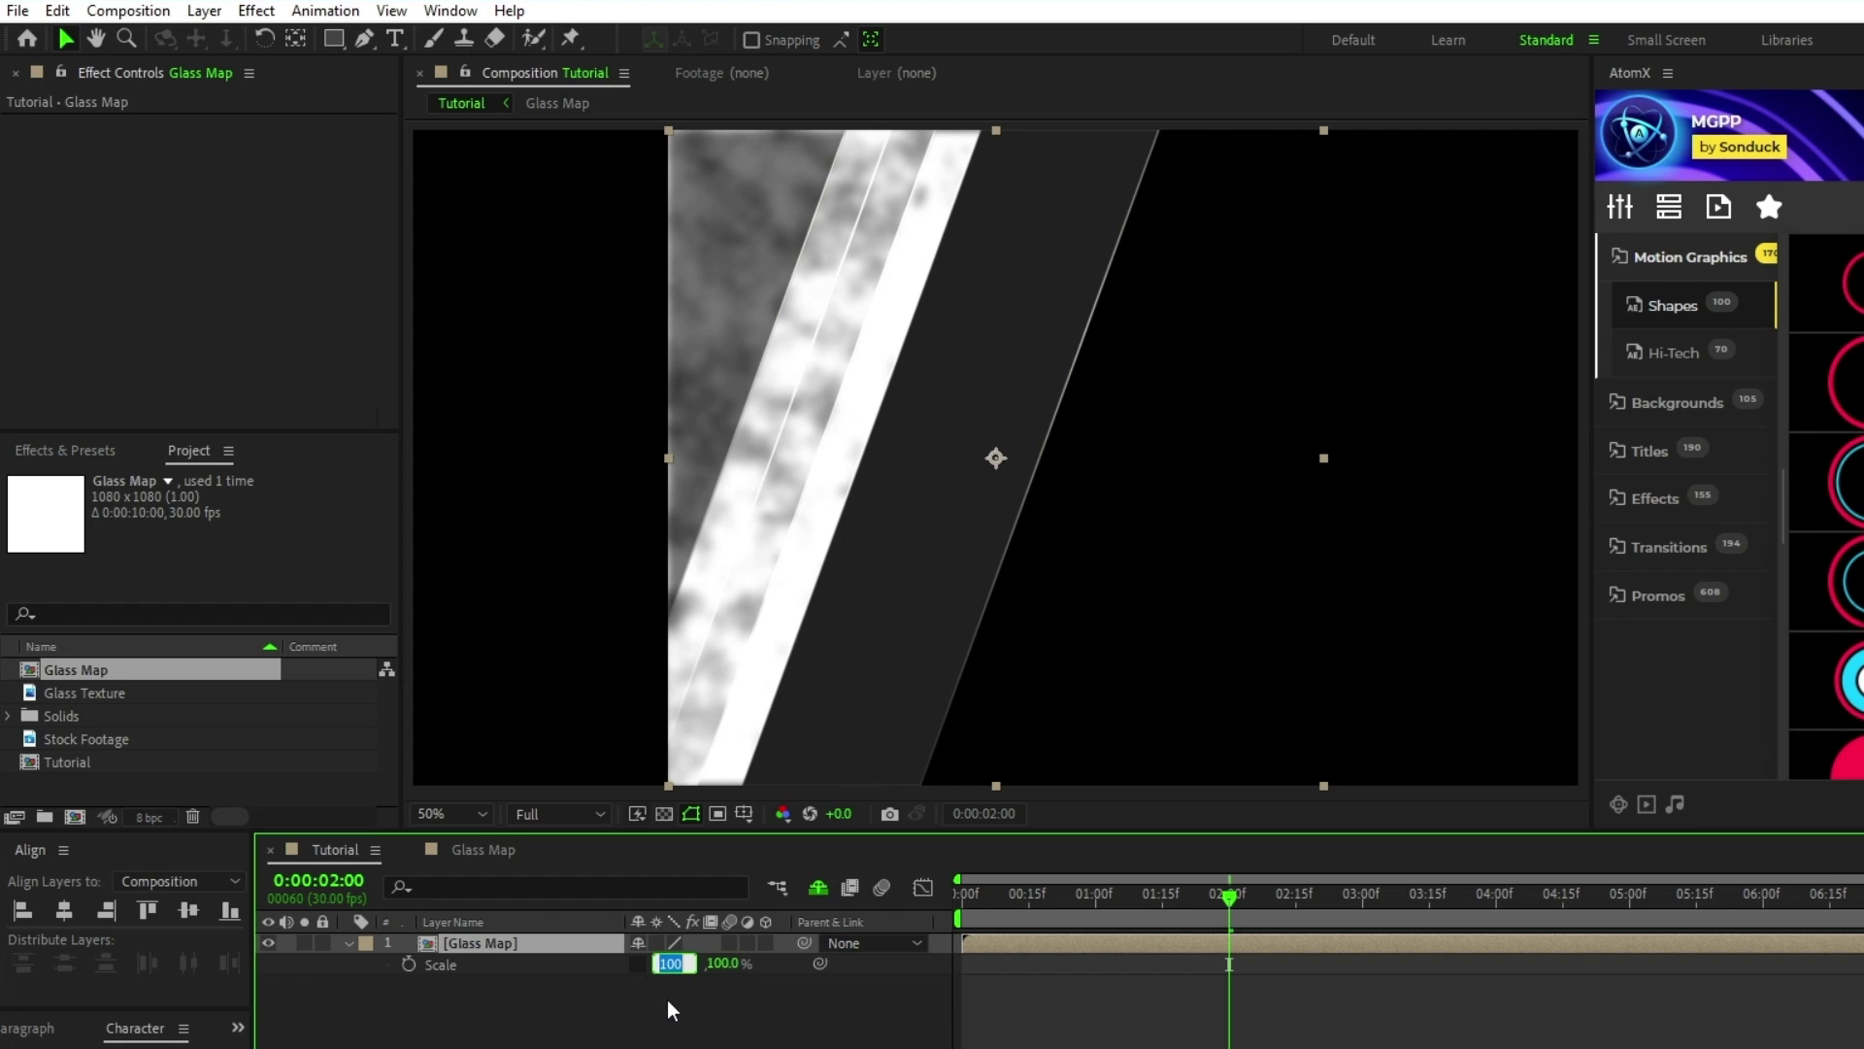
{"action": "type", "text": "180"}
{"action": "key", "text": "Return"}
Set Glass Map opacity to 15% and place Stock Footage beneath it.
{"action": "left_click", "coordinate": [520, 944]}
{"action": "key", "text": "t"}
{"action": "left_click", "coordinate": [644, 963]}
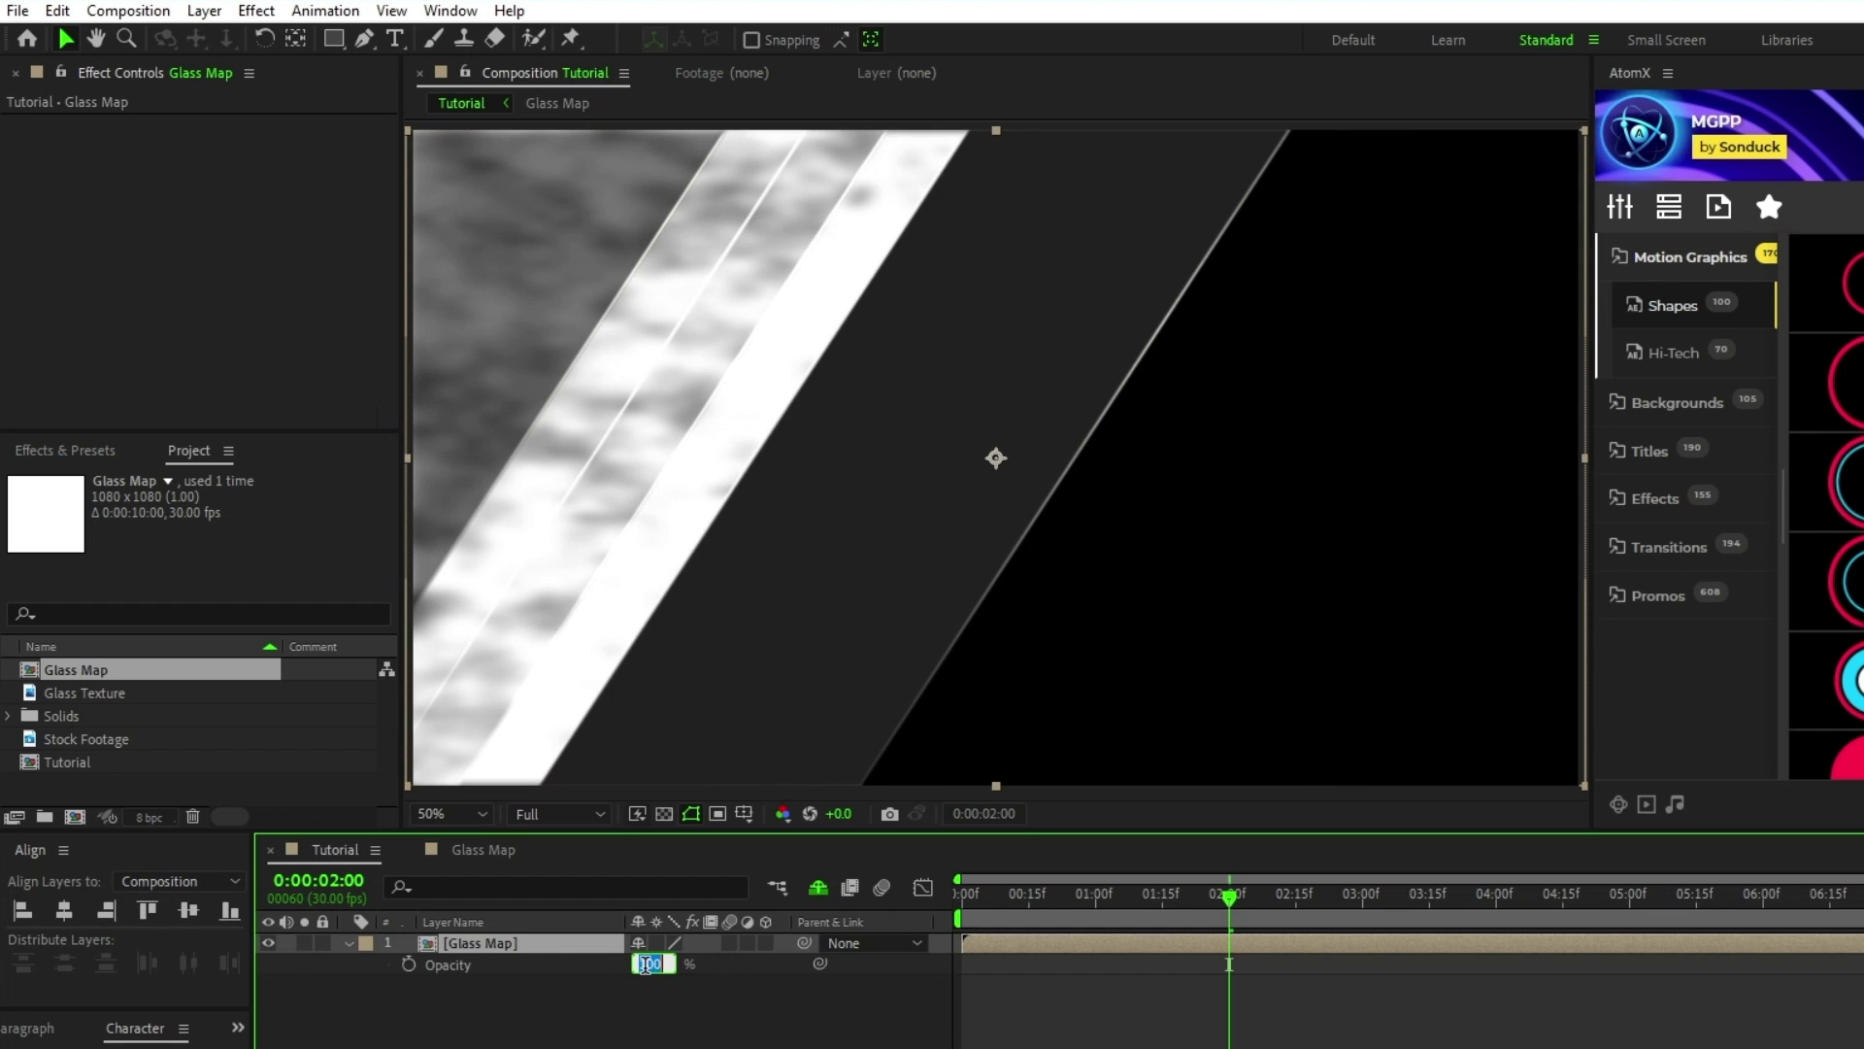
{"action": "type", "text": "15"}
{"action": "key", "text": "Return"}
{"action": "key", "text": "t"}
{"action": "left_click", "coordinate": [610, 1035]}
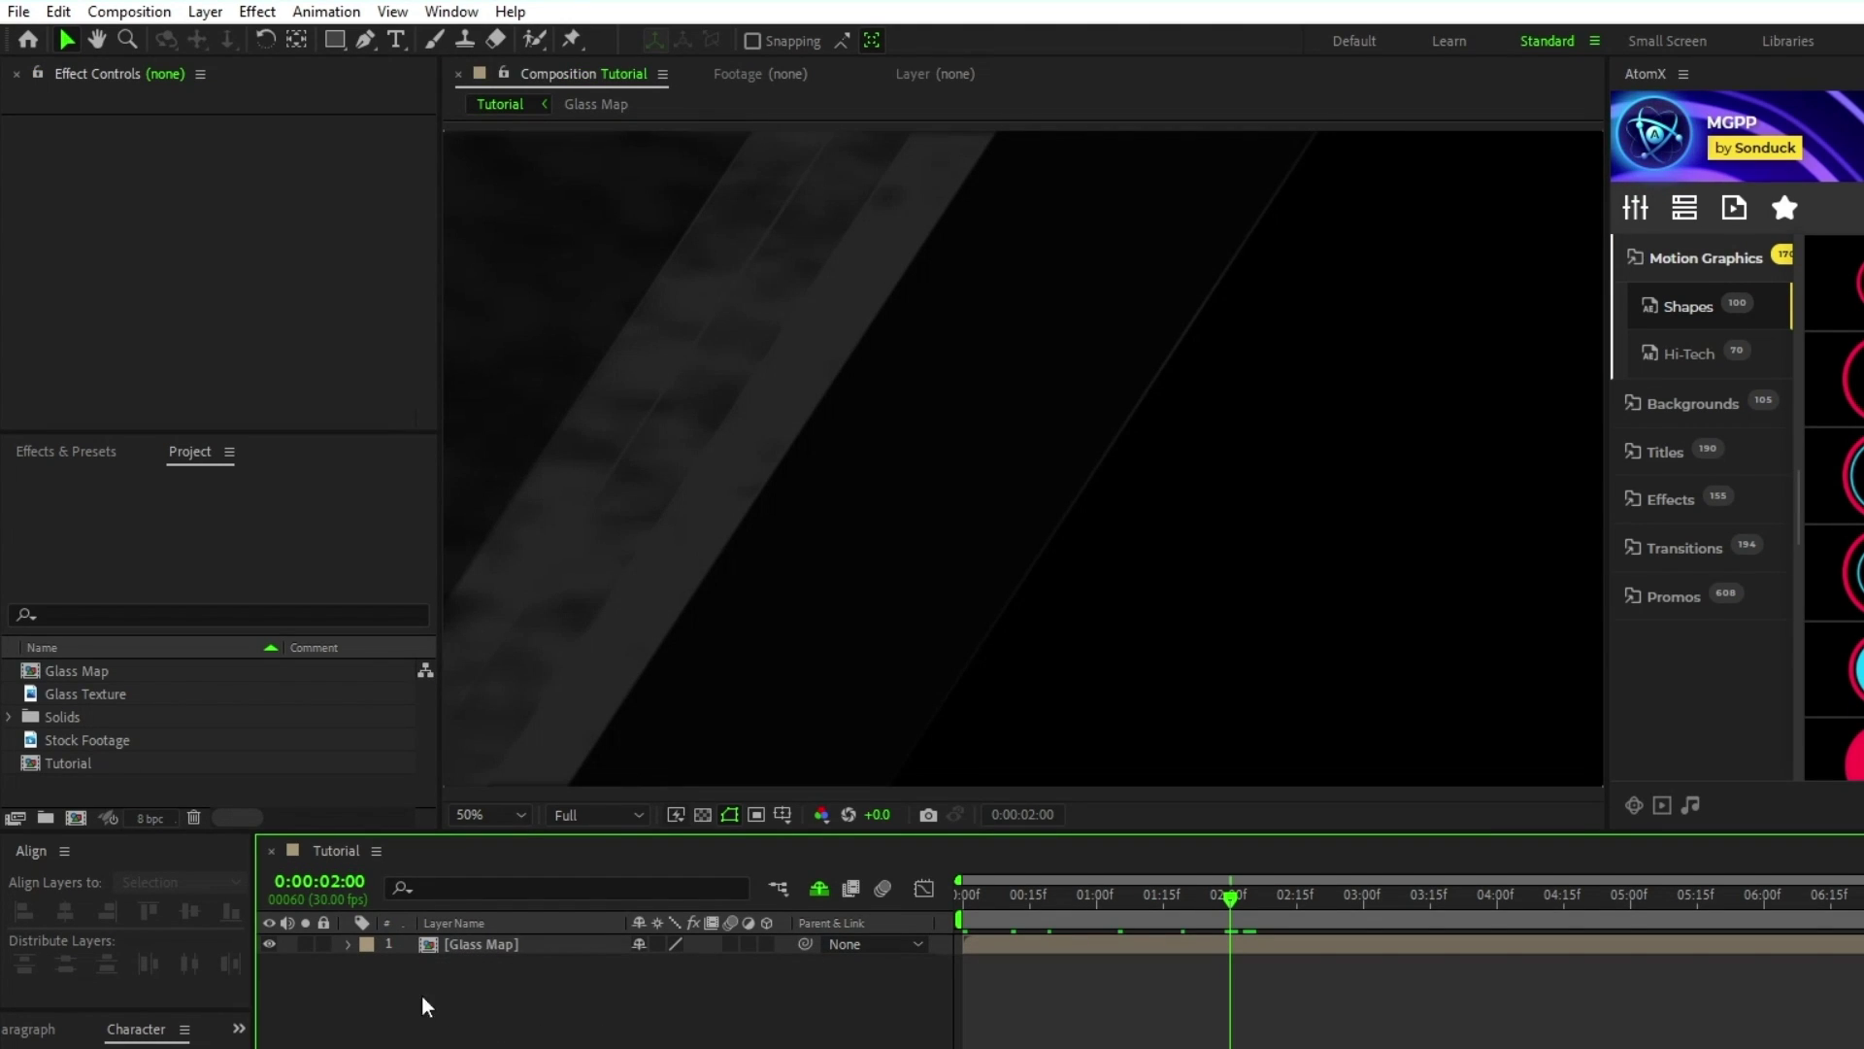
{"action": "left_click", "coordinate": [137, 740]}
{"action": "left_click_drag", "start_coordinate": [137, 738], "coordinate": [512, 978]}
Apply the BOLD title template over the gradient background in AtomX.
{"action": "left_click", "coordinate": [533, 1017]}
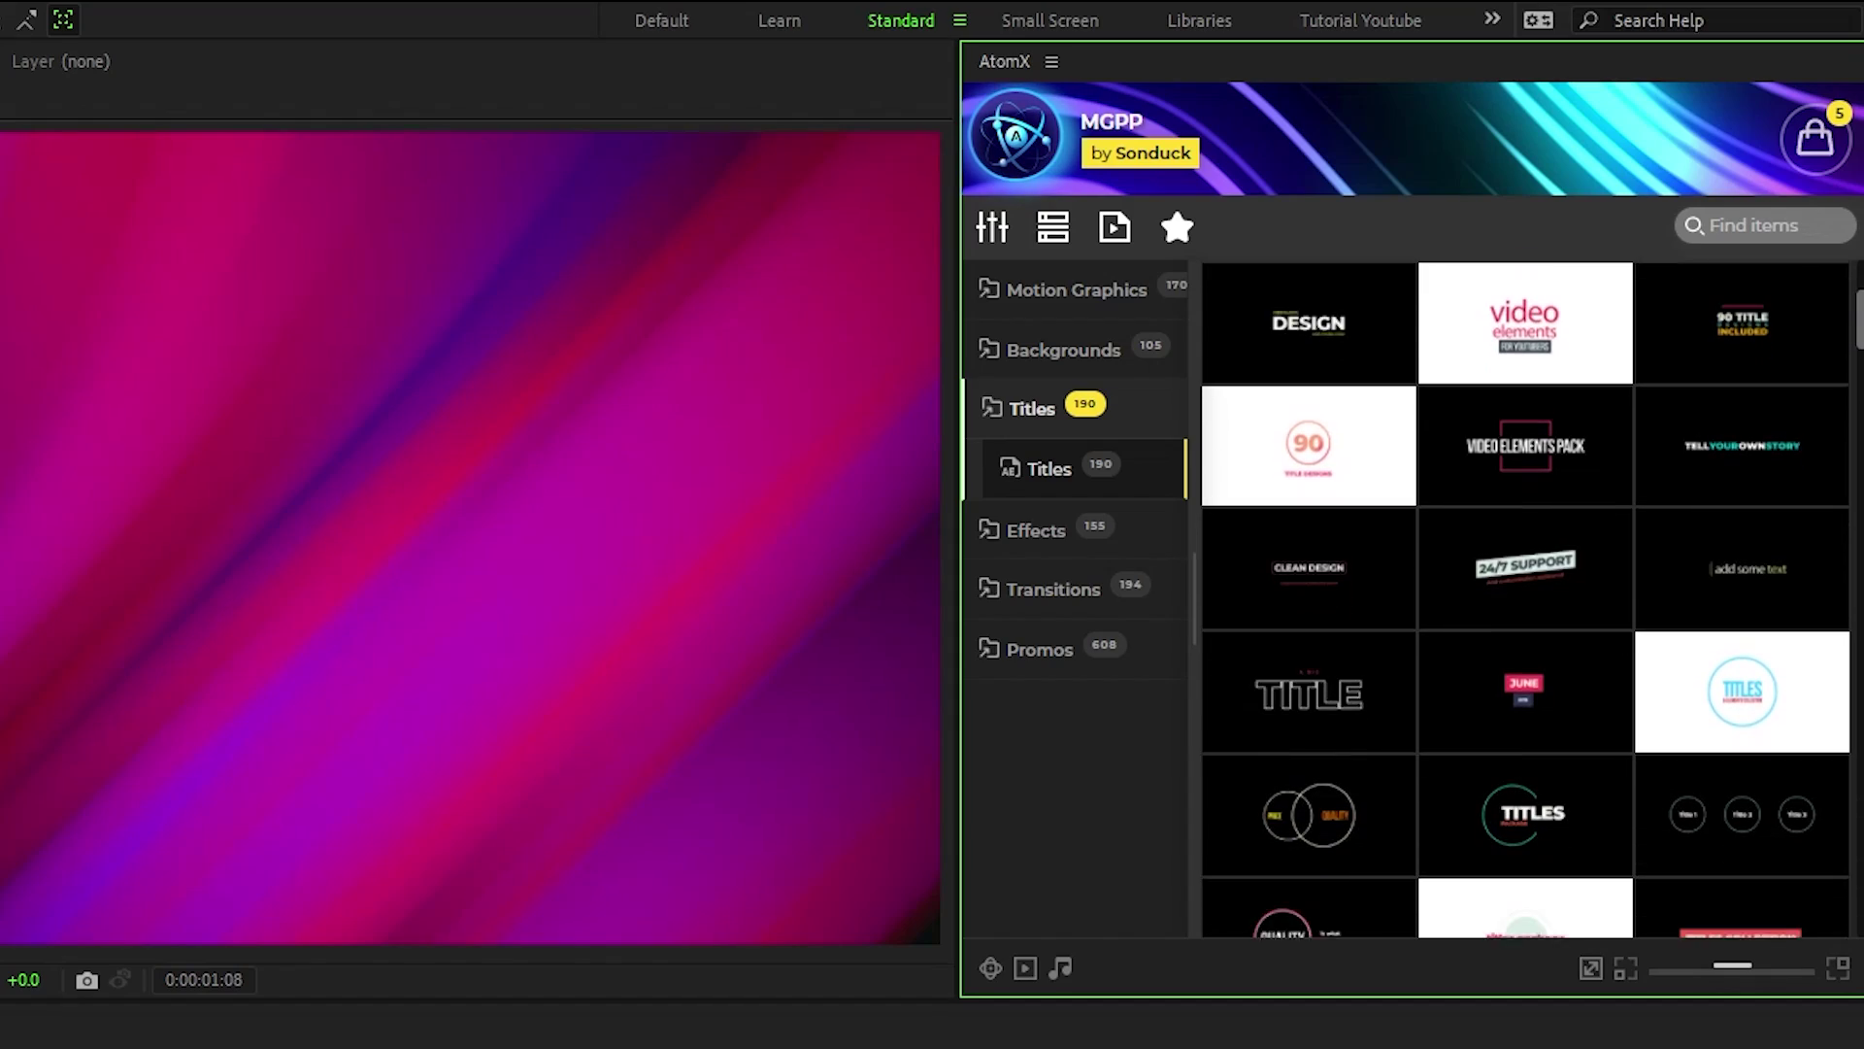
{"action": "scroll", "coordinate": [1856, 388], "scroll_direction": "down", "scroll_amount": 7}
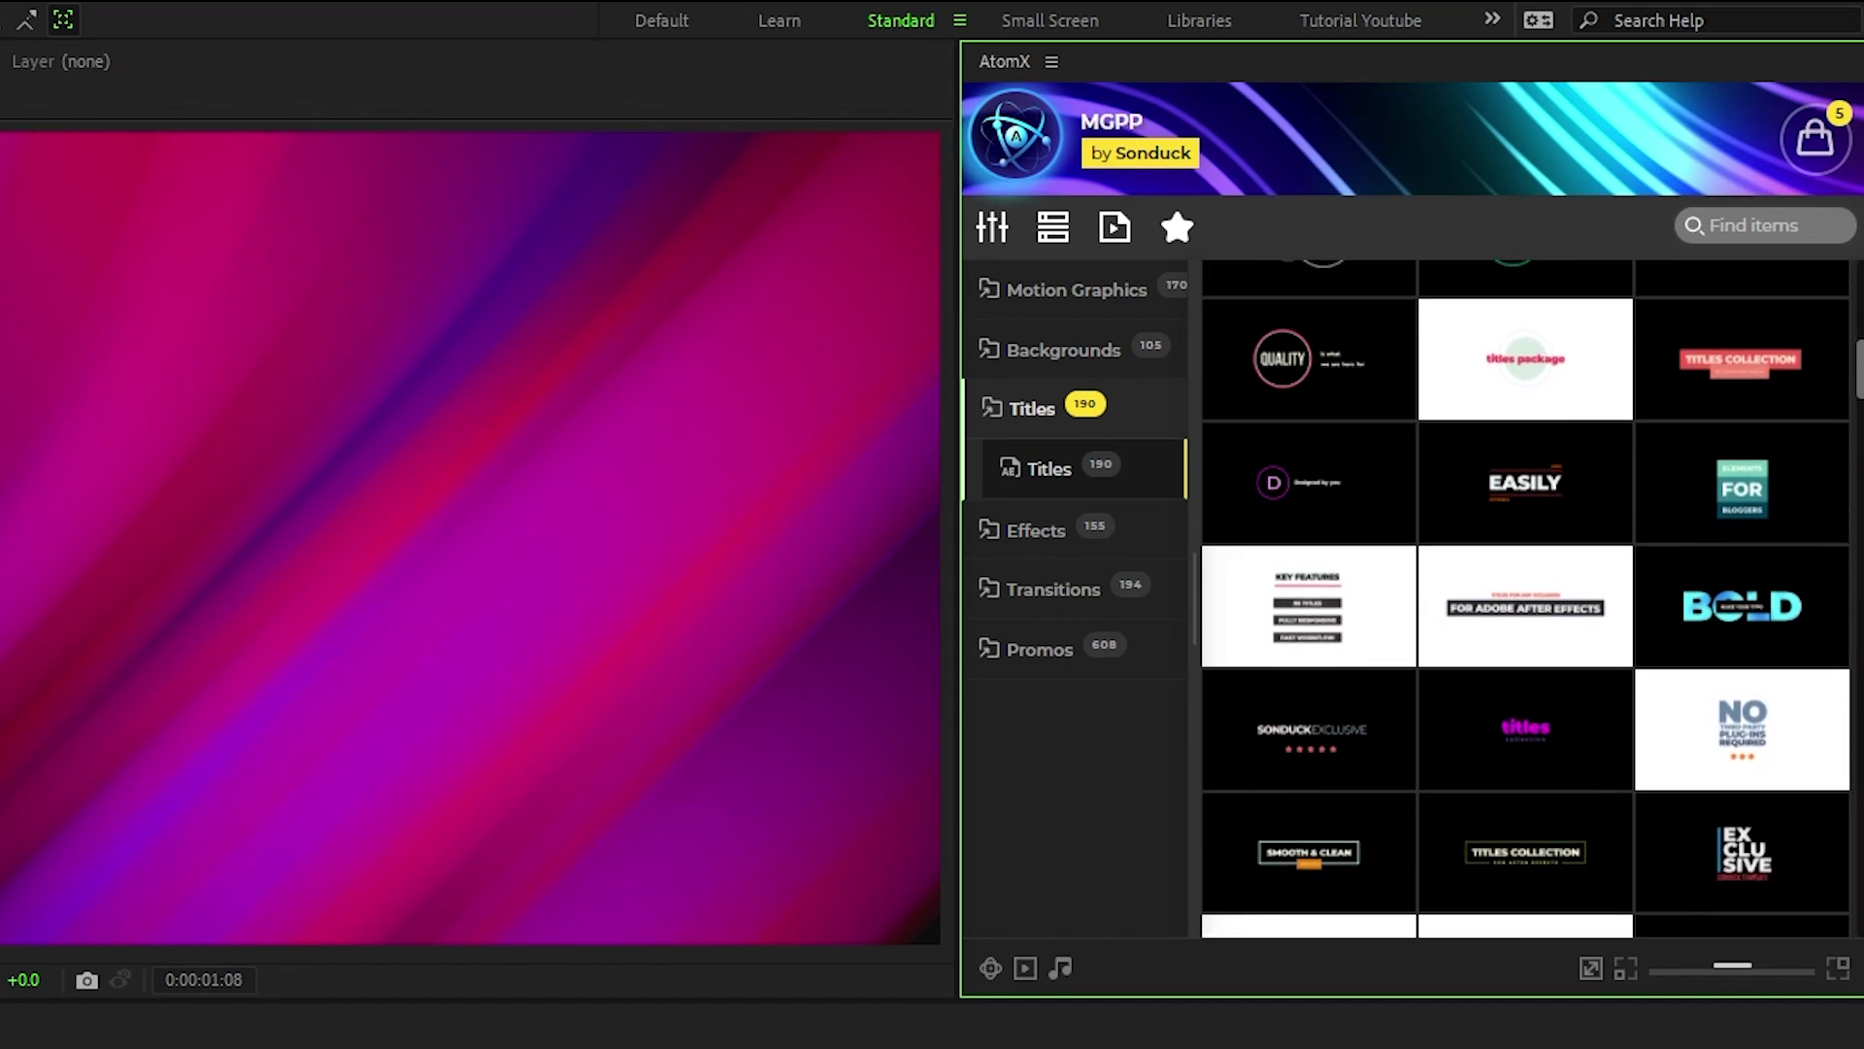
{"action": "left_click", "coordinate": [1738, 536]}
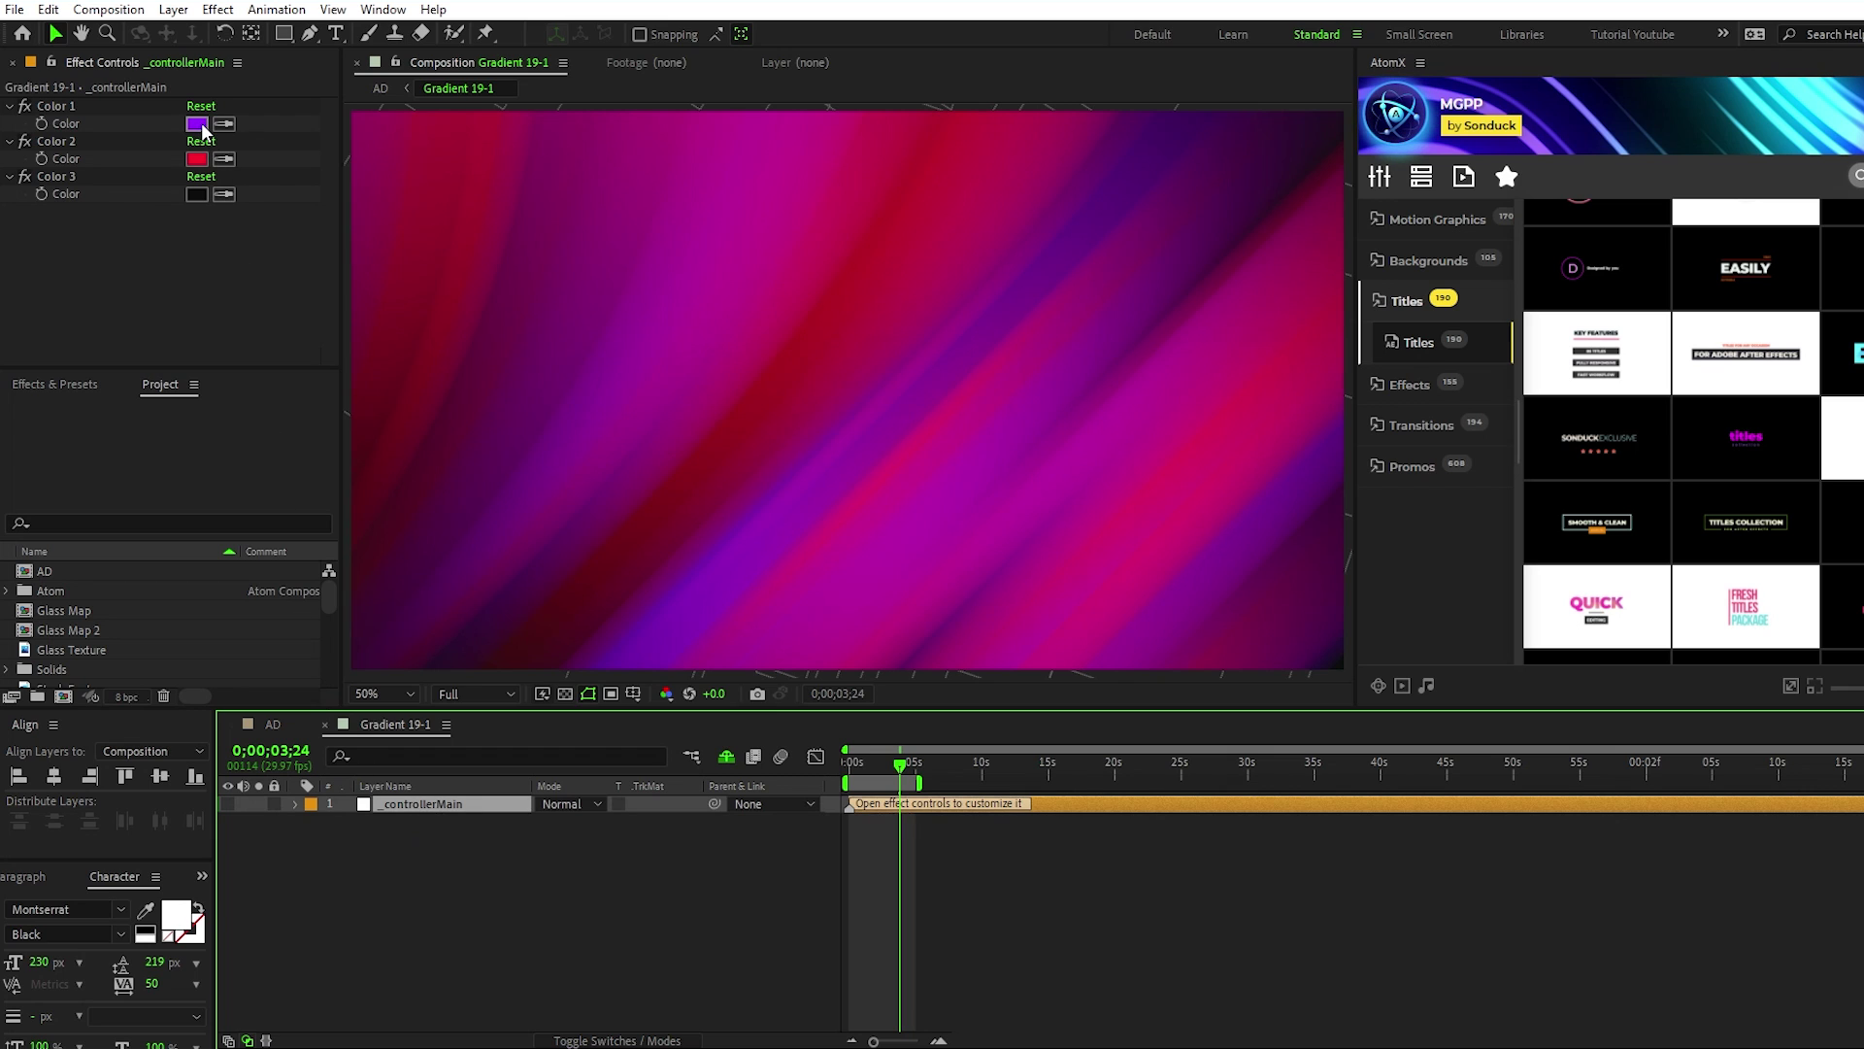
Set the gradient's Color 1, 2 and 3 to dark purple, pink and green.
{"action": "left_click", "coordinate": [197, 123]}
{"action": "left_click", "coordinate": [754, 539]}
{"action": "left_click", "coordinate": [958, 314]}
{"action": "left_click", "coordinate": [197, 158]}
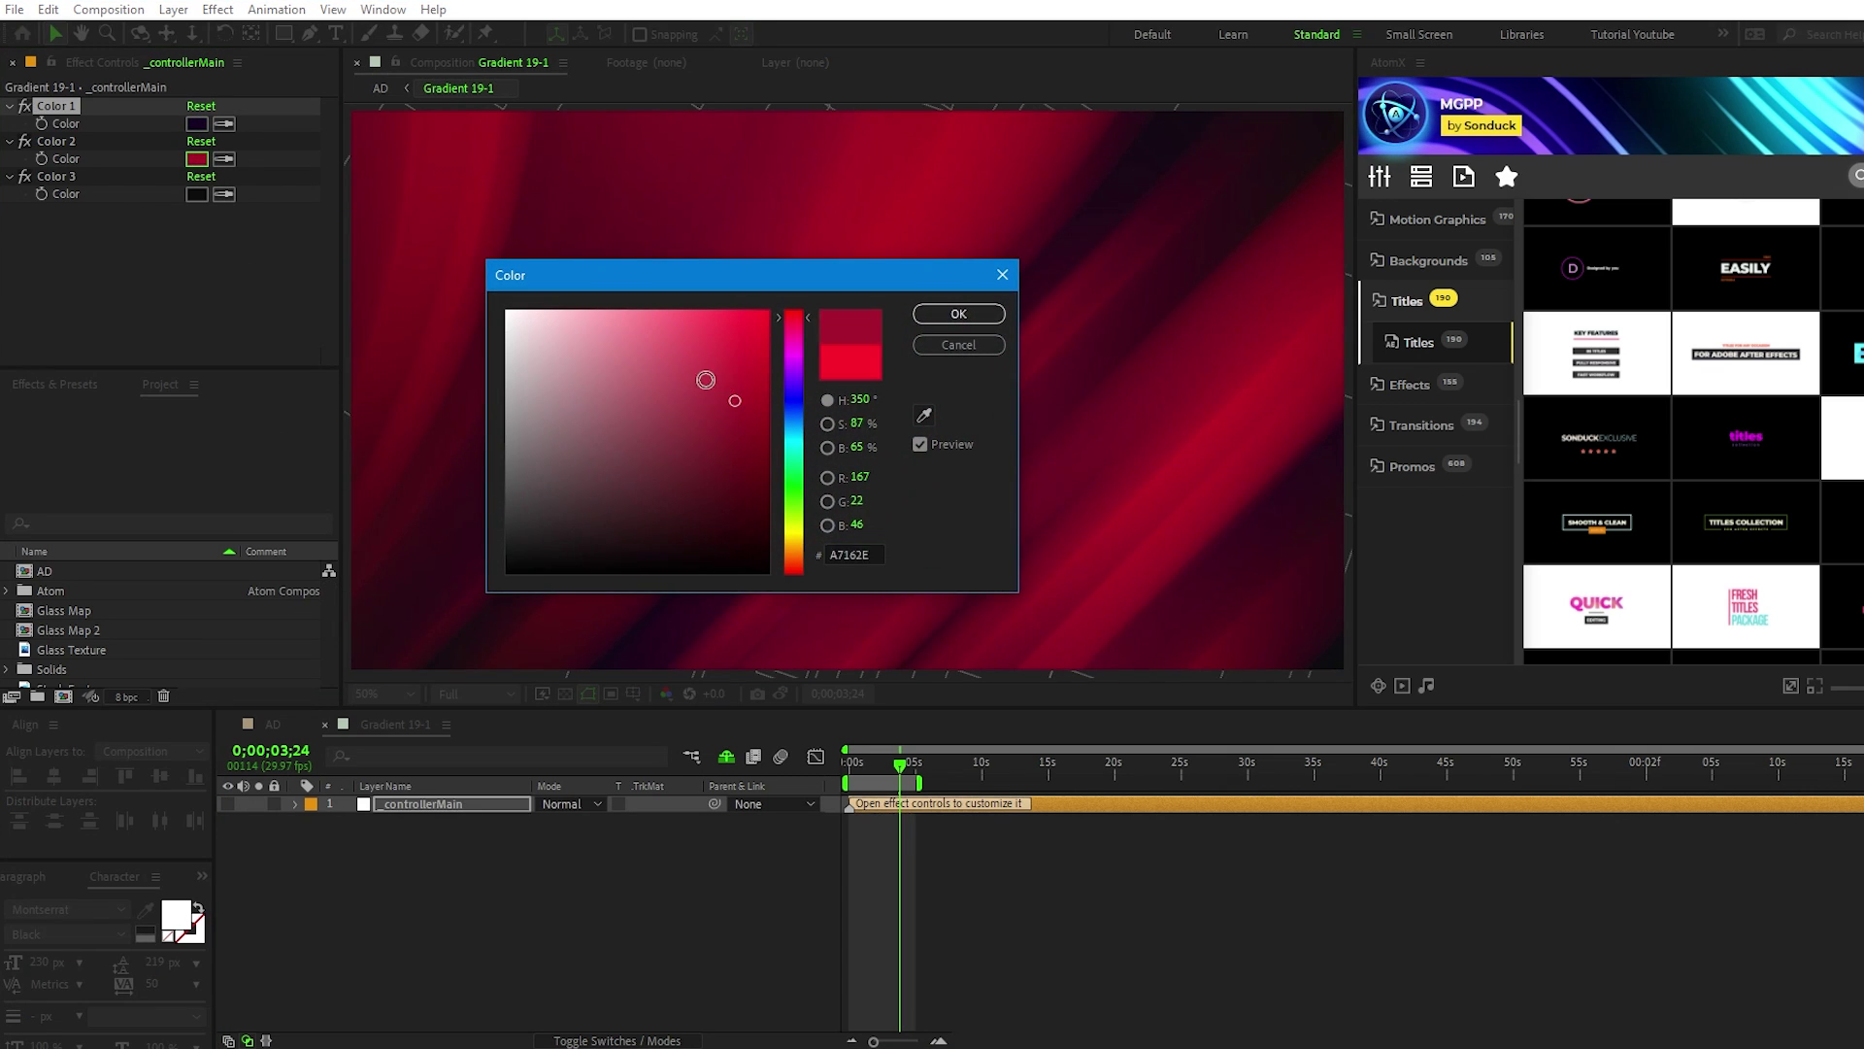
{"action": "left_click", "coordinate": [659, 323]}
{"action": "left_click", "coordinate": [958, 314]}
{"action": "left_click", "coordinate": [197, 193]}
{"action": "left_click", "coordinate": [793, 456]}
{"action": "left_click", "coordinate": [745, 319]}
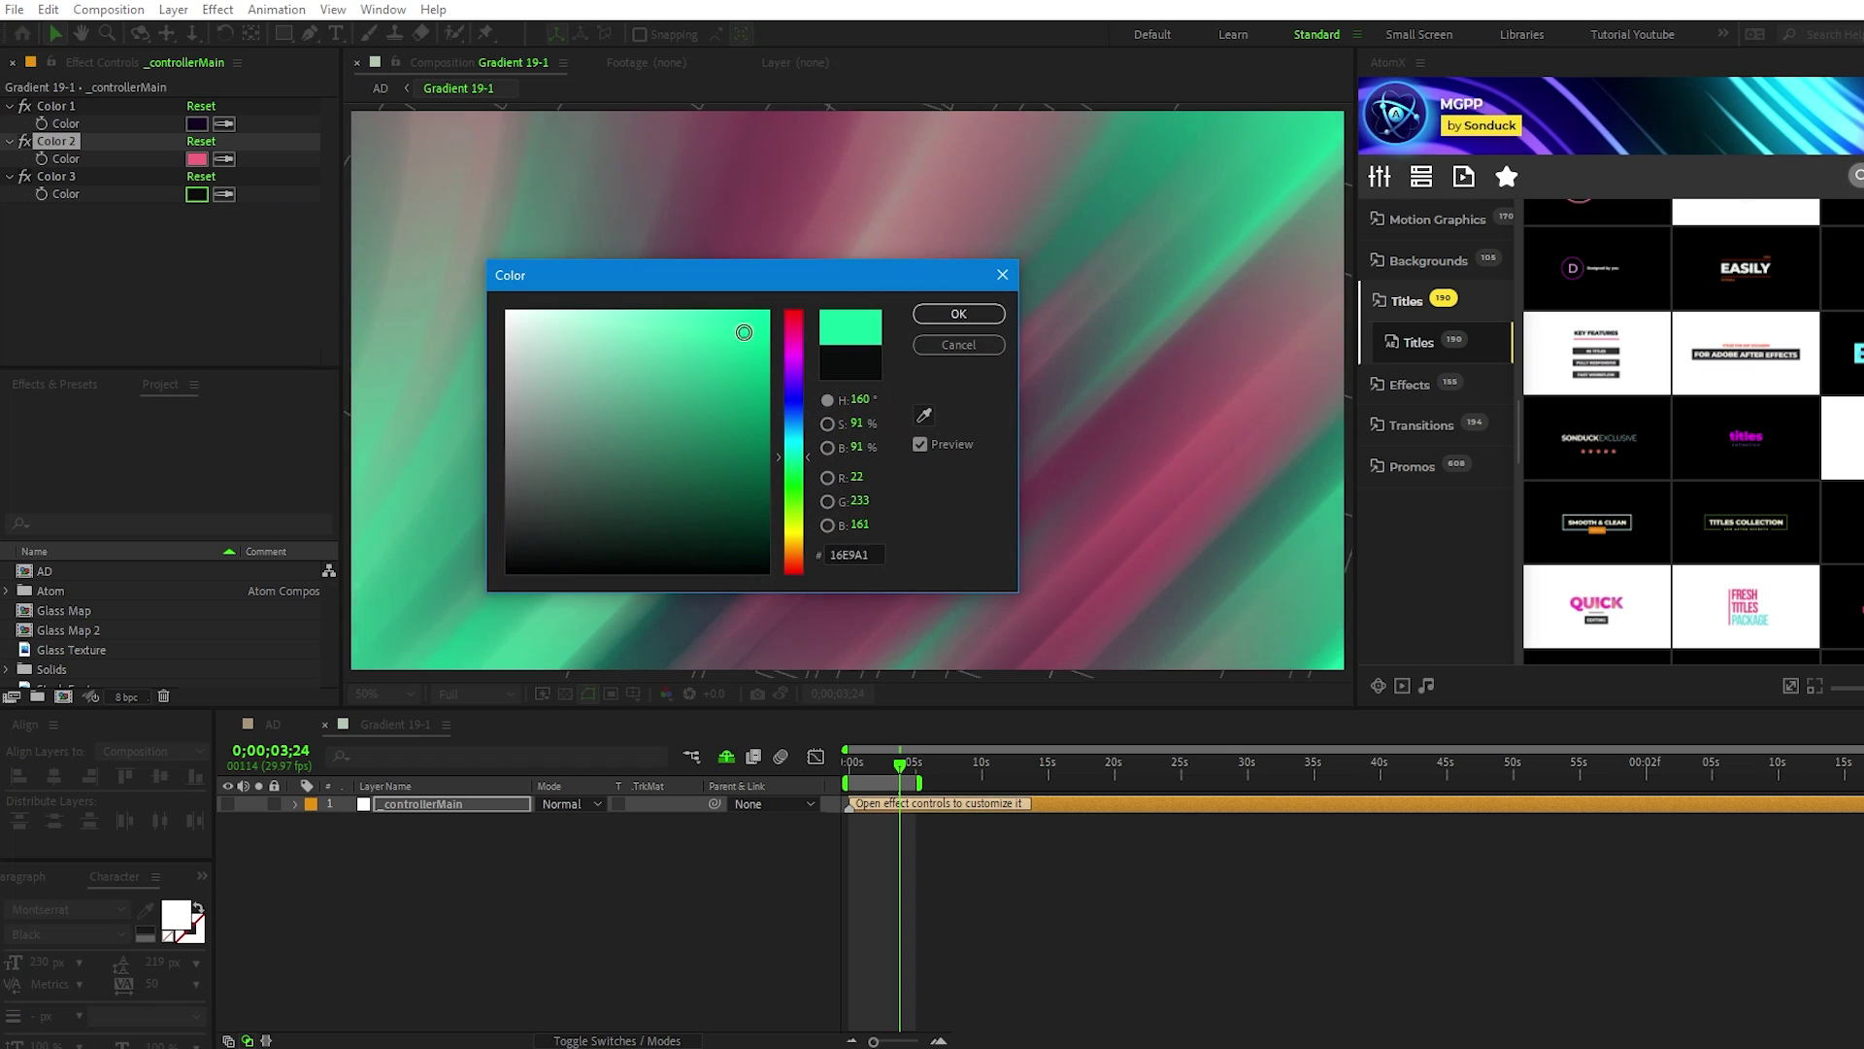
{"action": "left_click", "coordinate": [958, 314]}
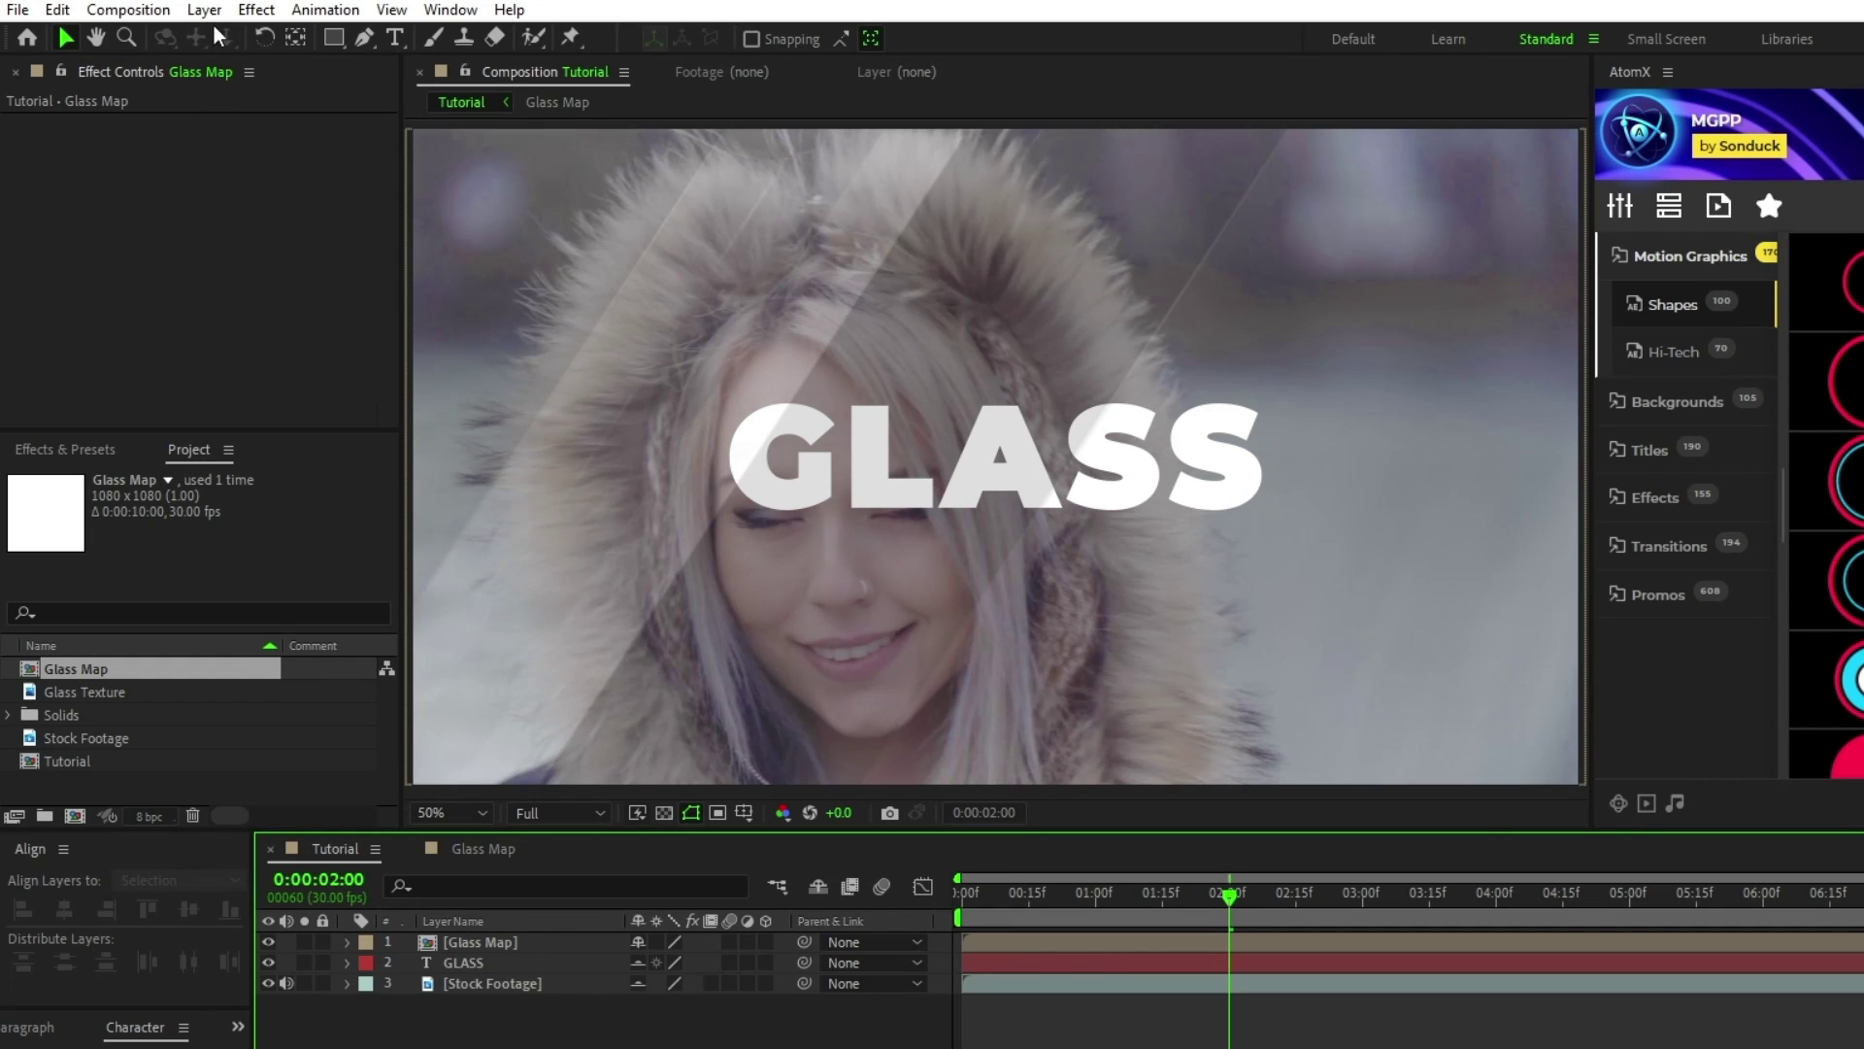
Add a new adjustment layer below Glass Map and rename it Displace.
{"action": "left_click", "coordinate": [178, 11]}
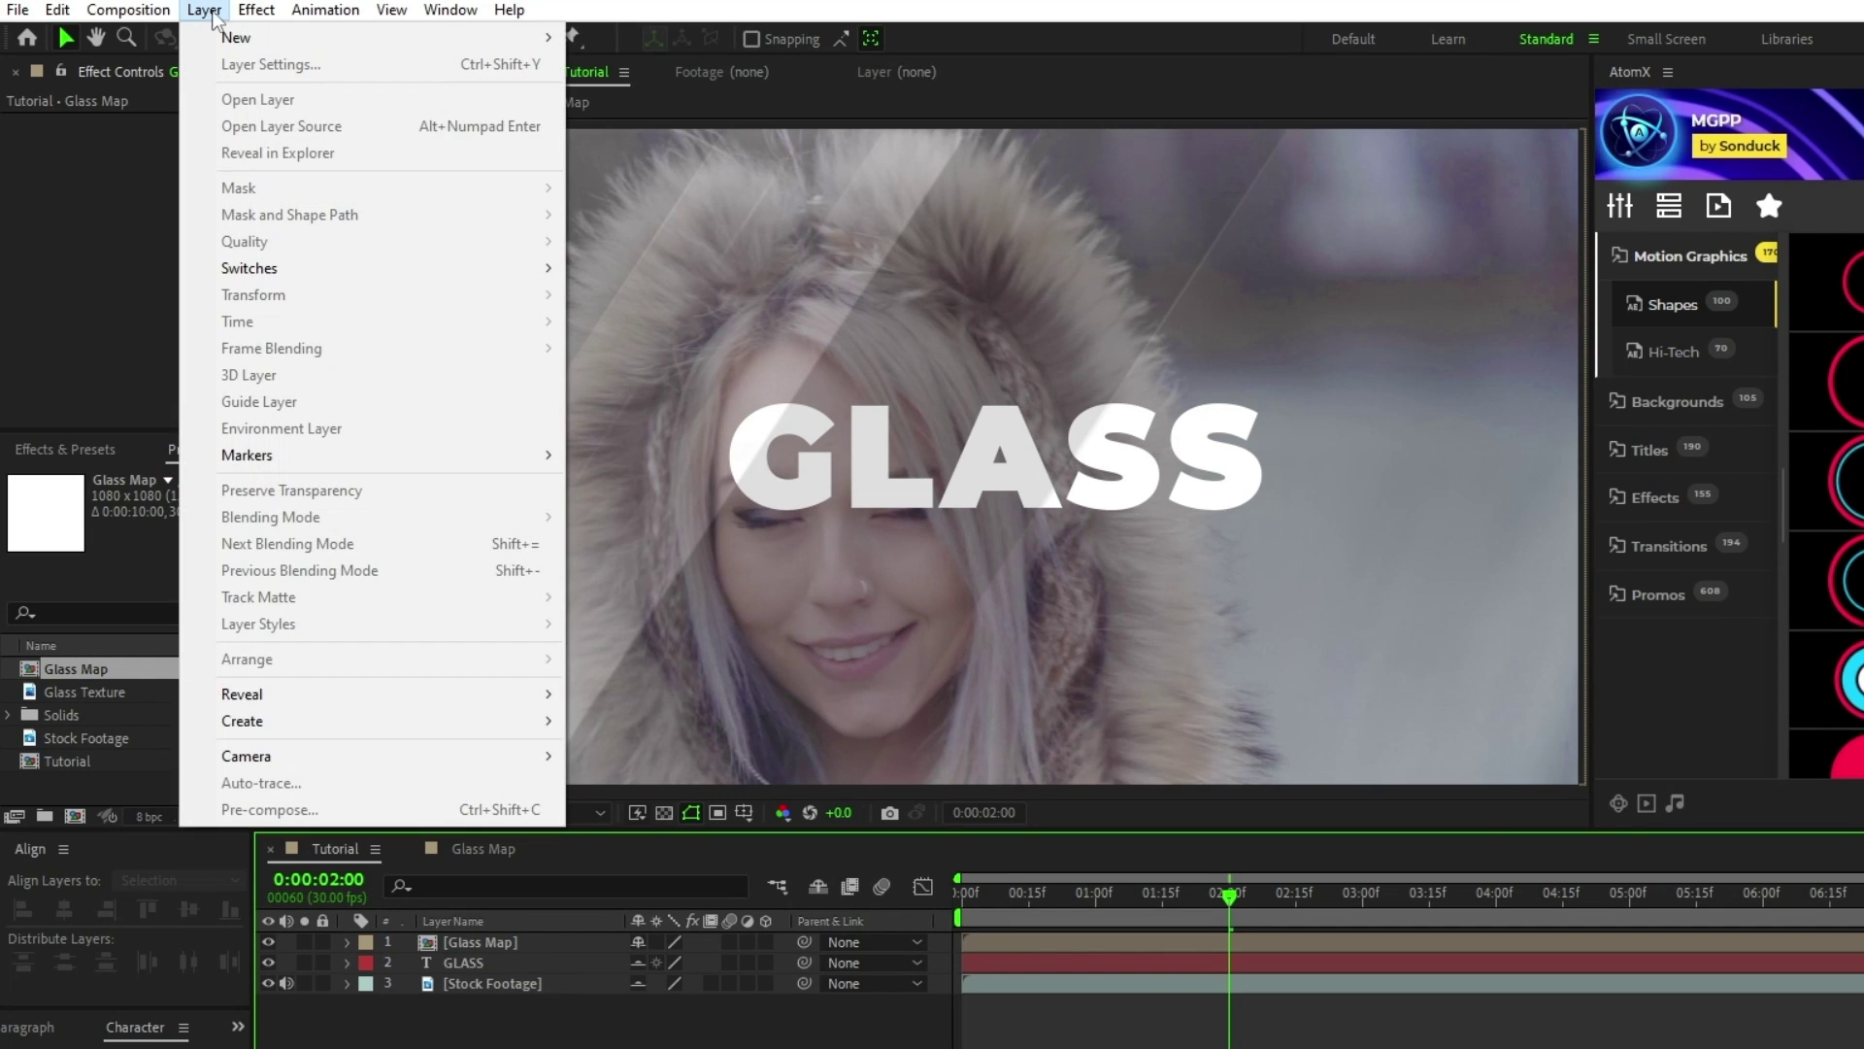
{"action": "mouse_move", "coordinate": [264, 43]}
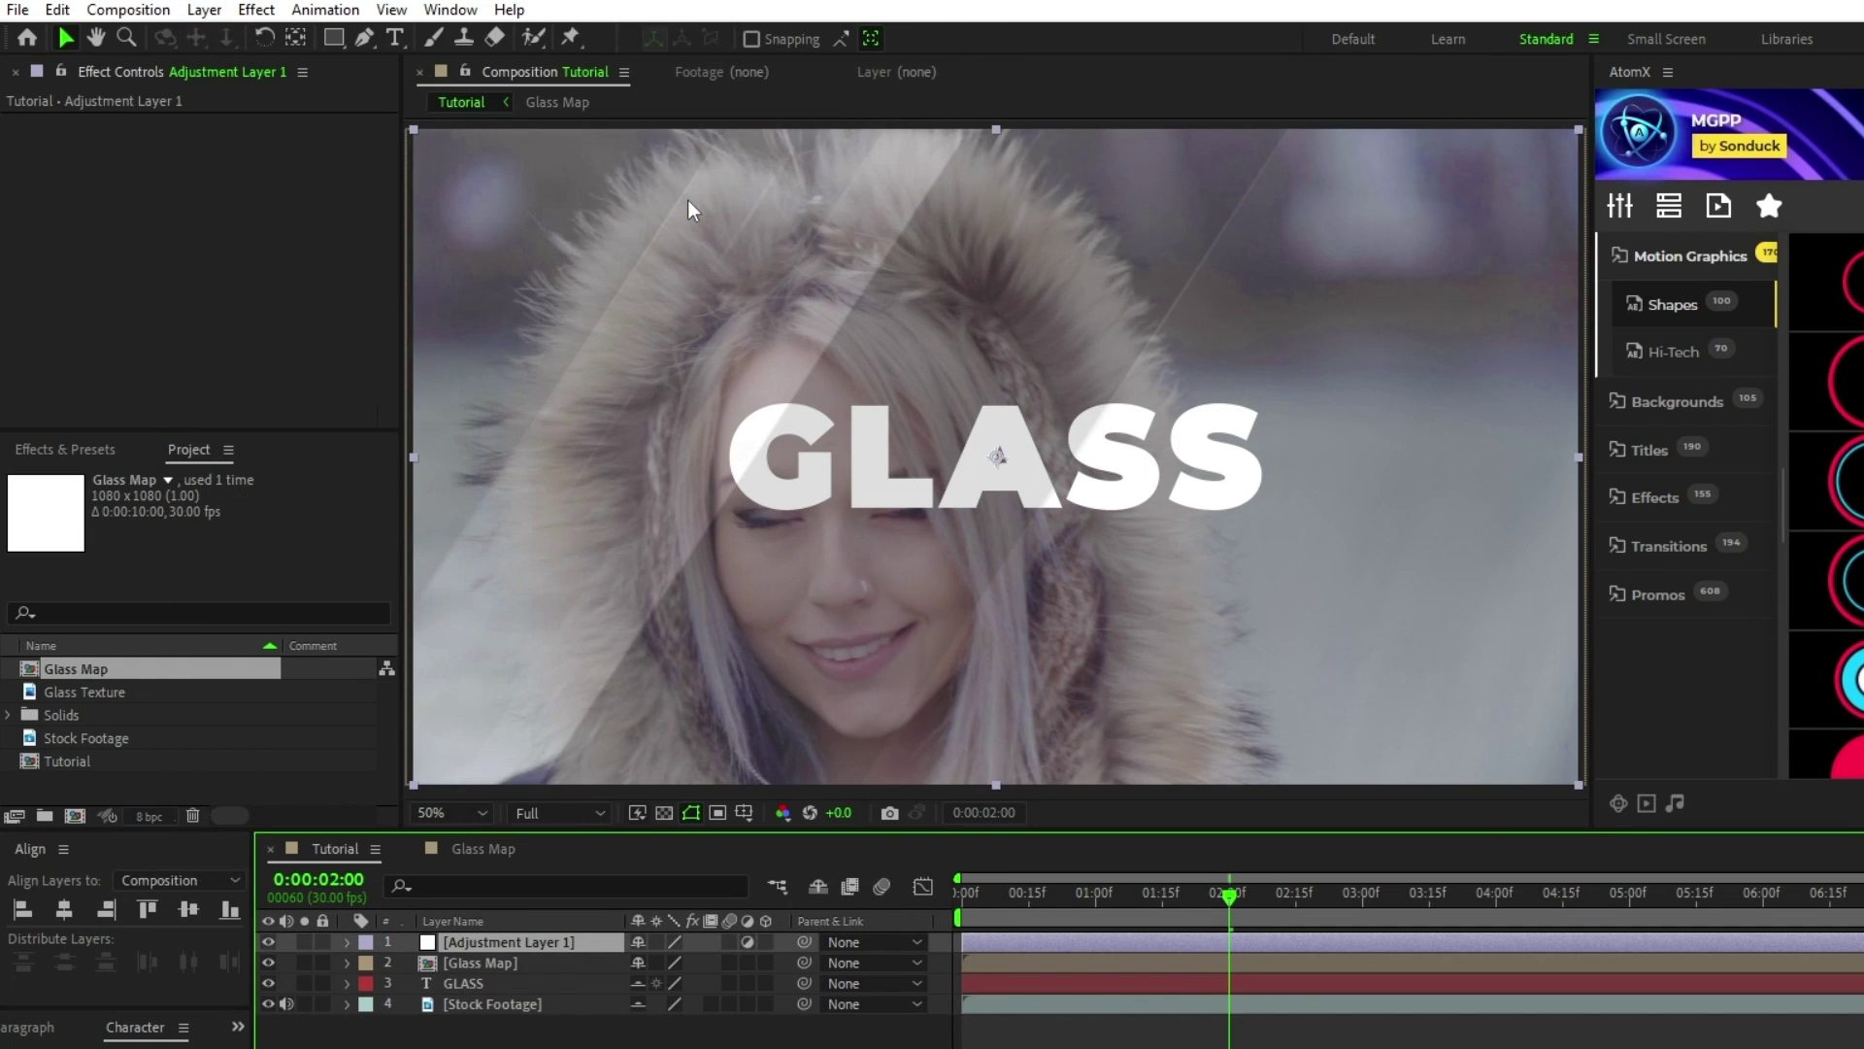
{"action": "left_click_drag", "start_coordinate": [488, 944], "coordinate": [484, 966]}
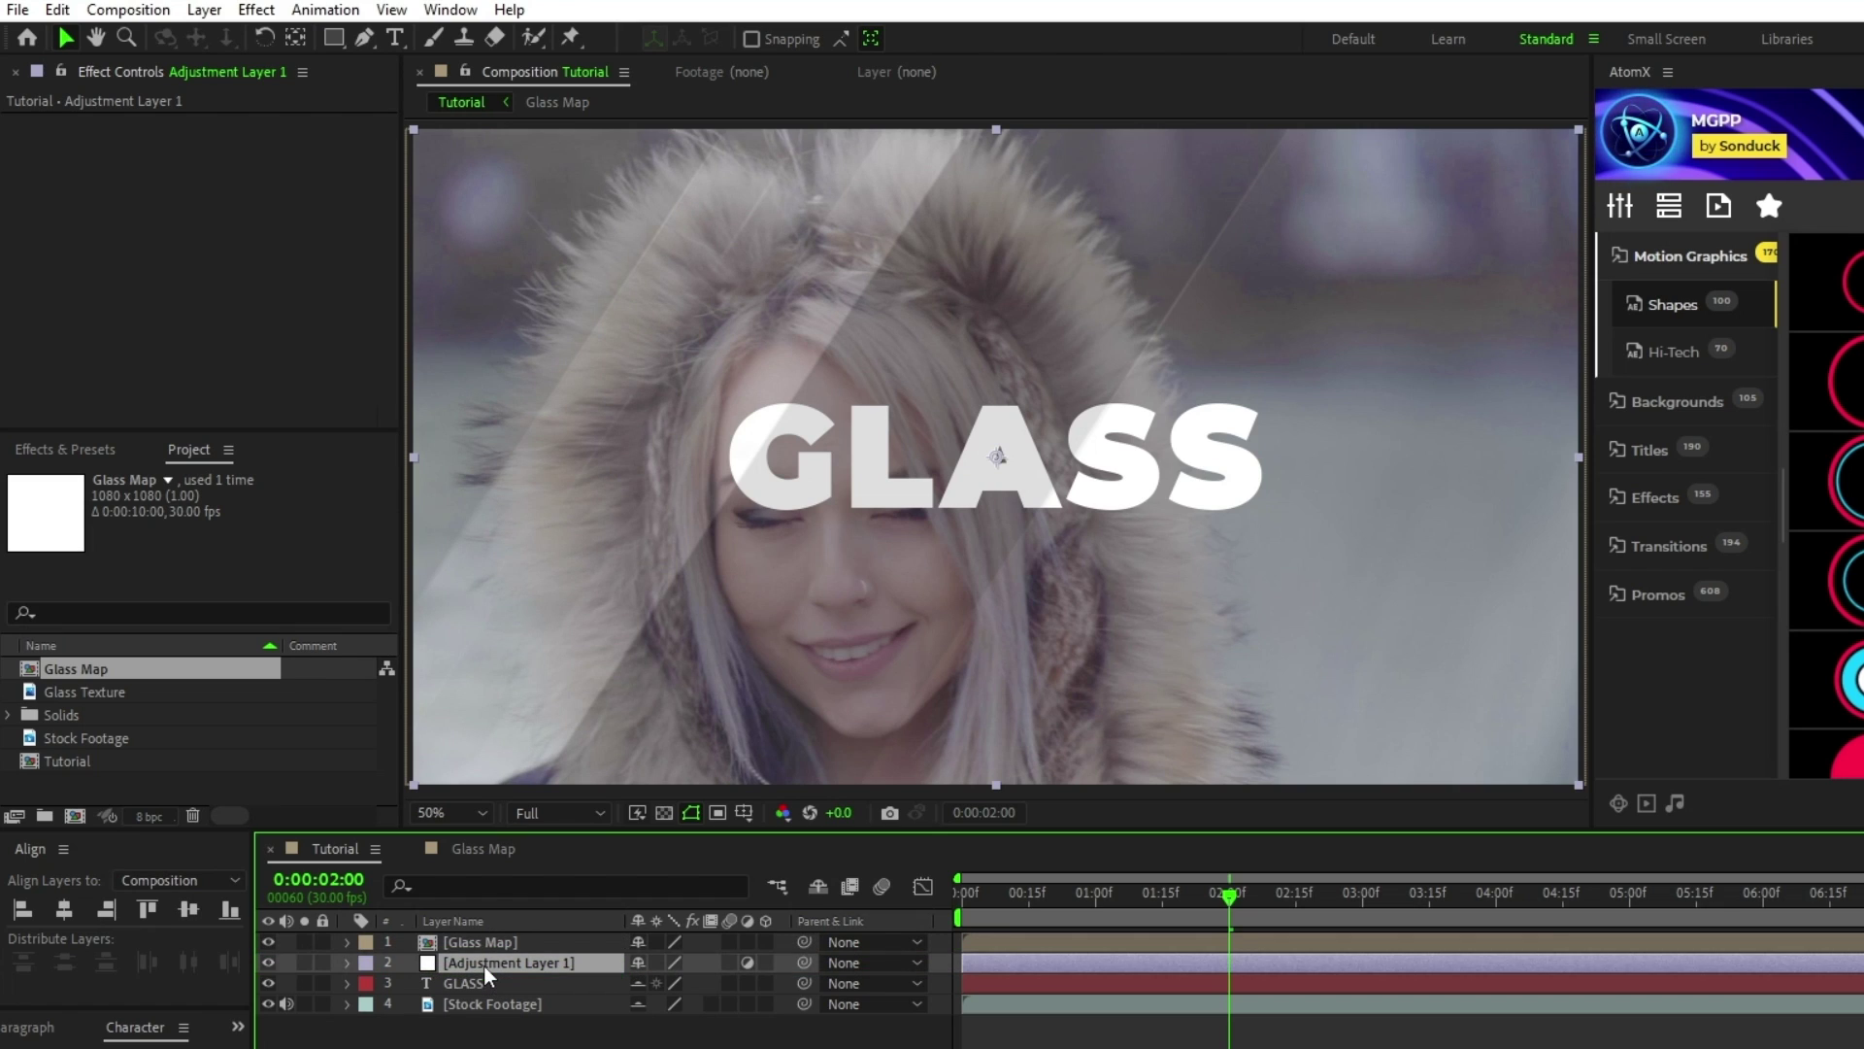
{"action": "key", "text": "Return"}
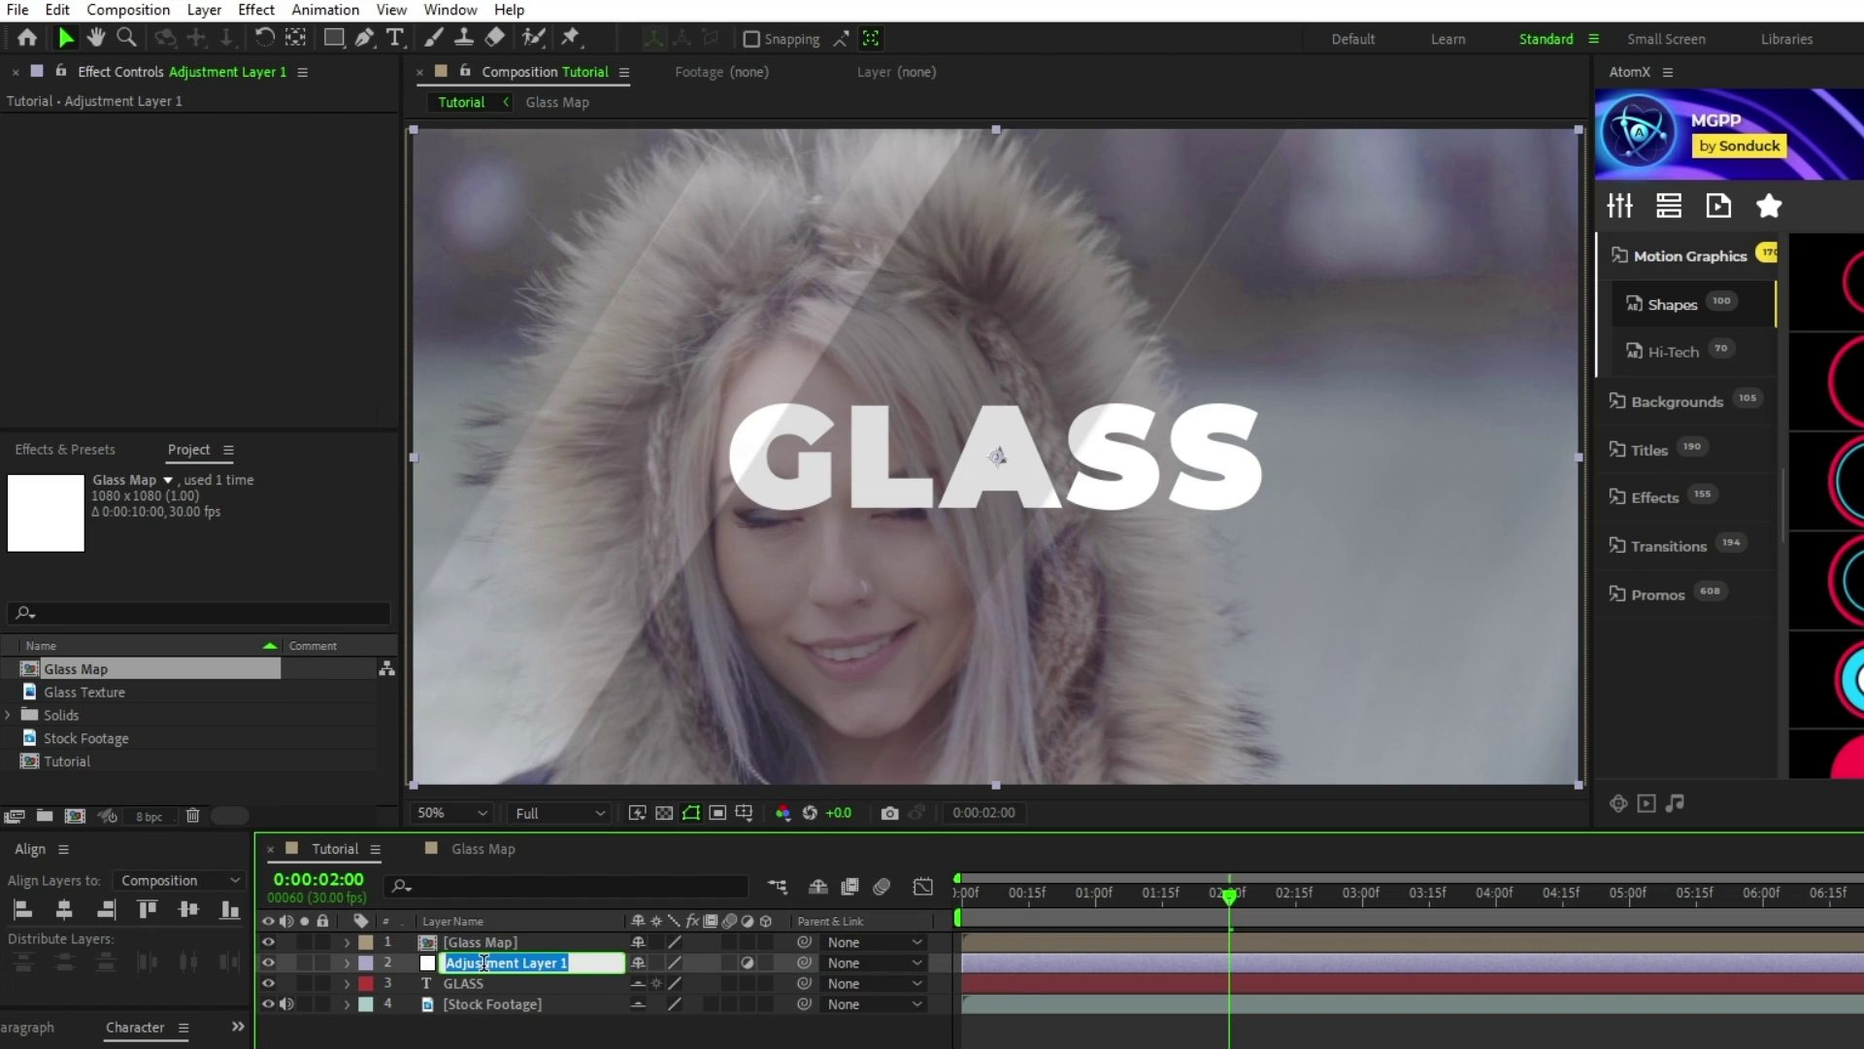
{"action": "type", "text": "Displace"}
{"action": "key", "text": "Return"}
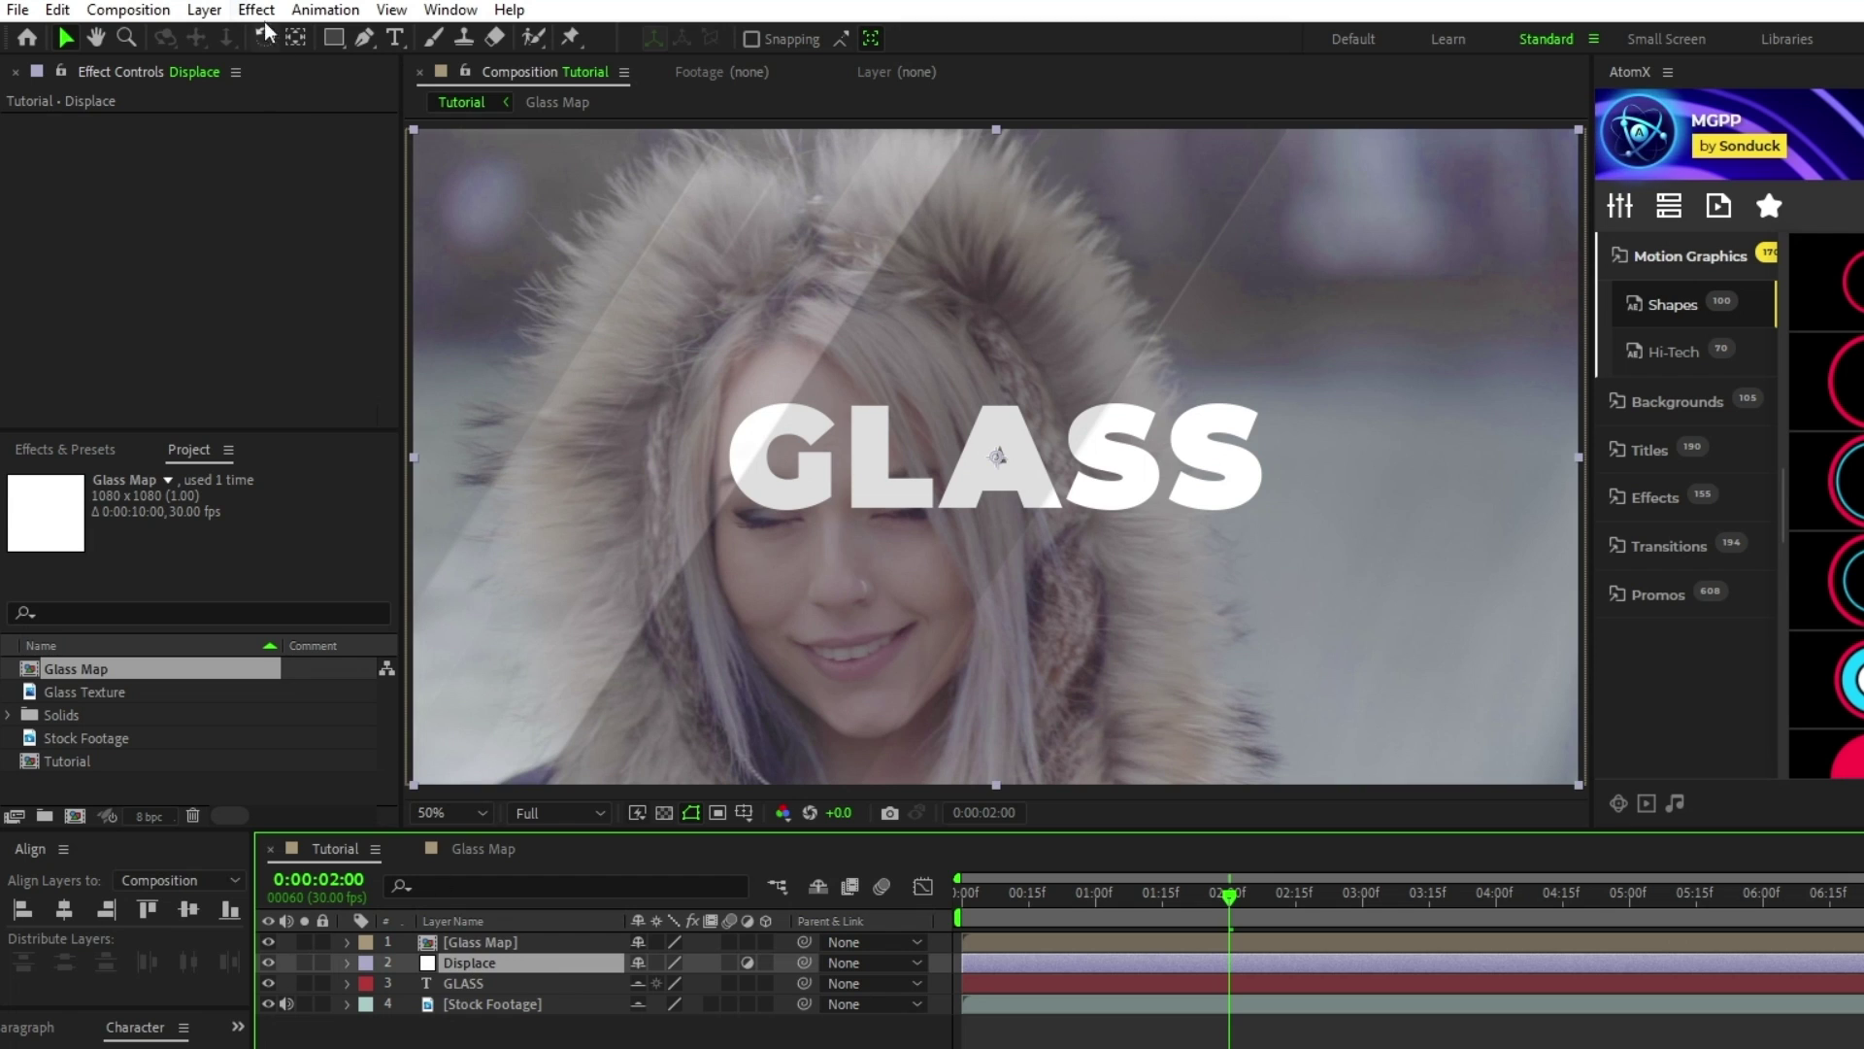
Apply Motion Tile and Displacement Map effects to the Displace layer.
{"action": "left_click", "coordinate": [256, 9]}
{"action": "mouse_move", "coordinate": [563, 578]}
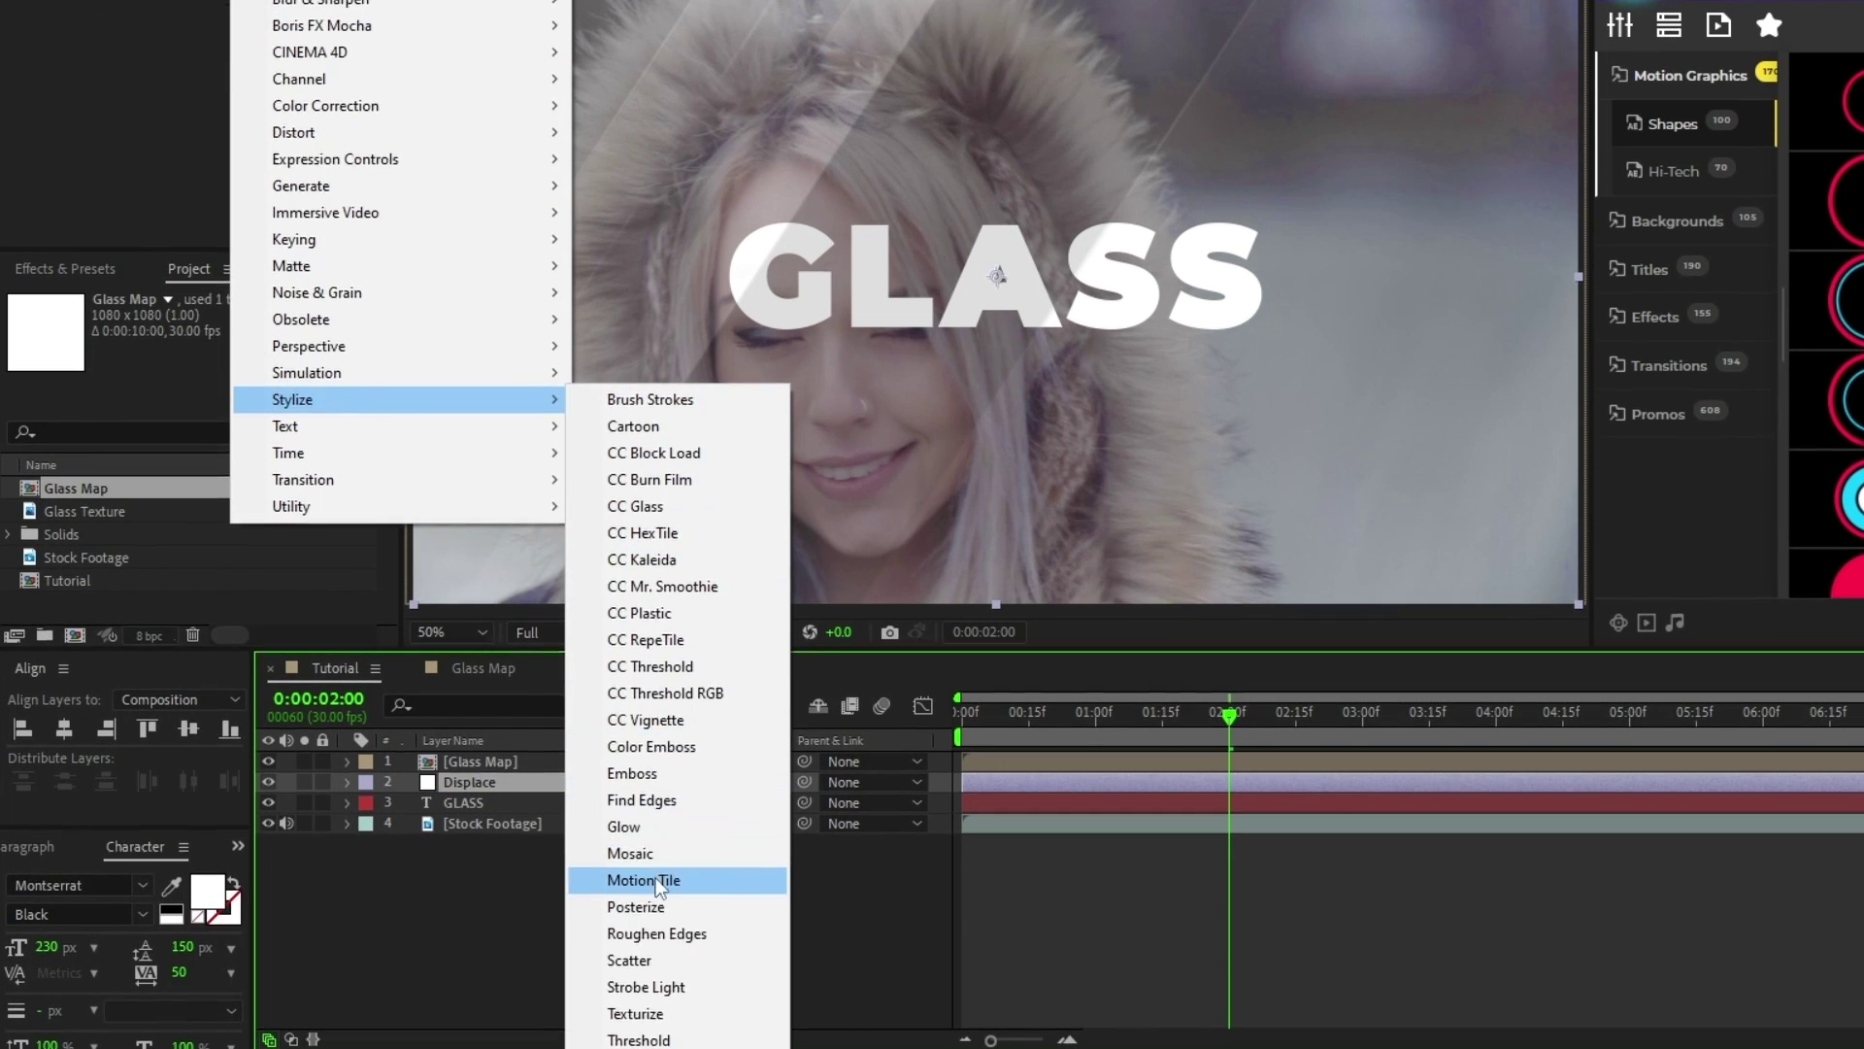
{"action": "left_click", "coordinate": [656, 1048]}
{"action": "left_click", "coordinate": [262, 14]}
{"action": "mouse_move", "coordinate": [568, 312]}
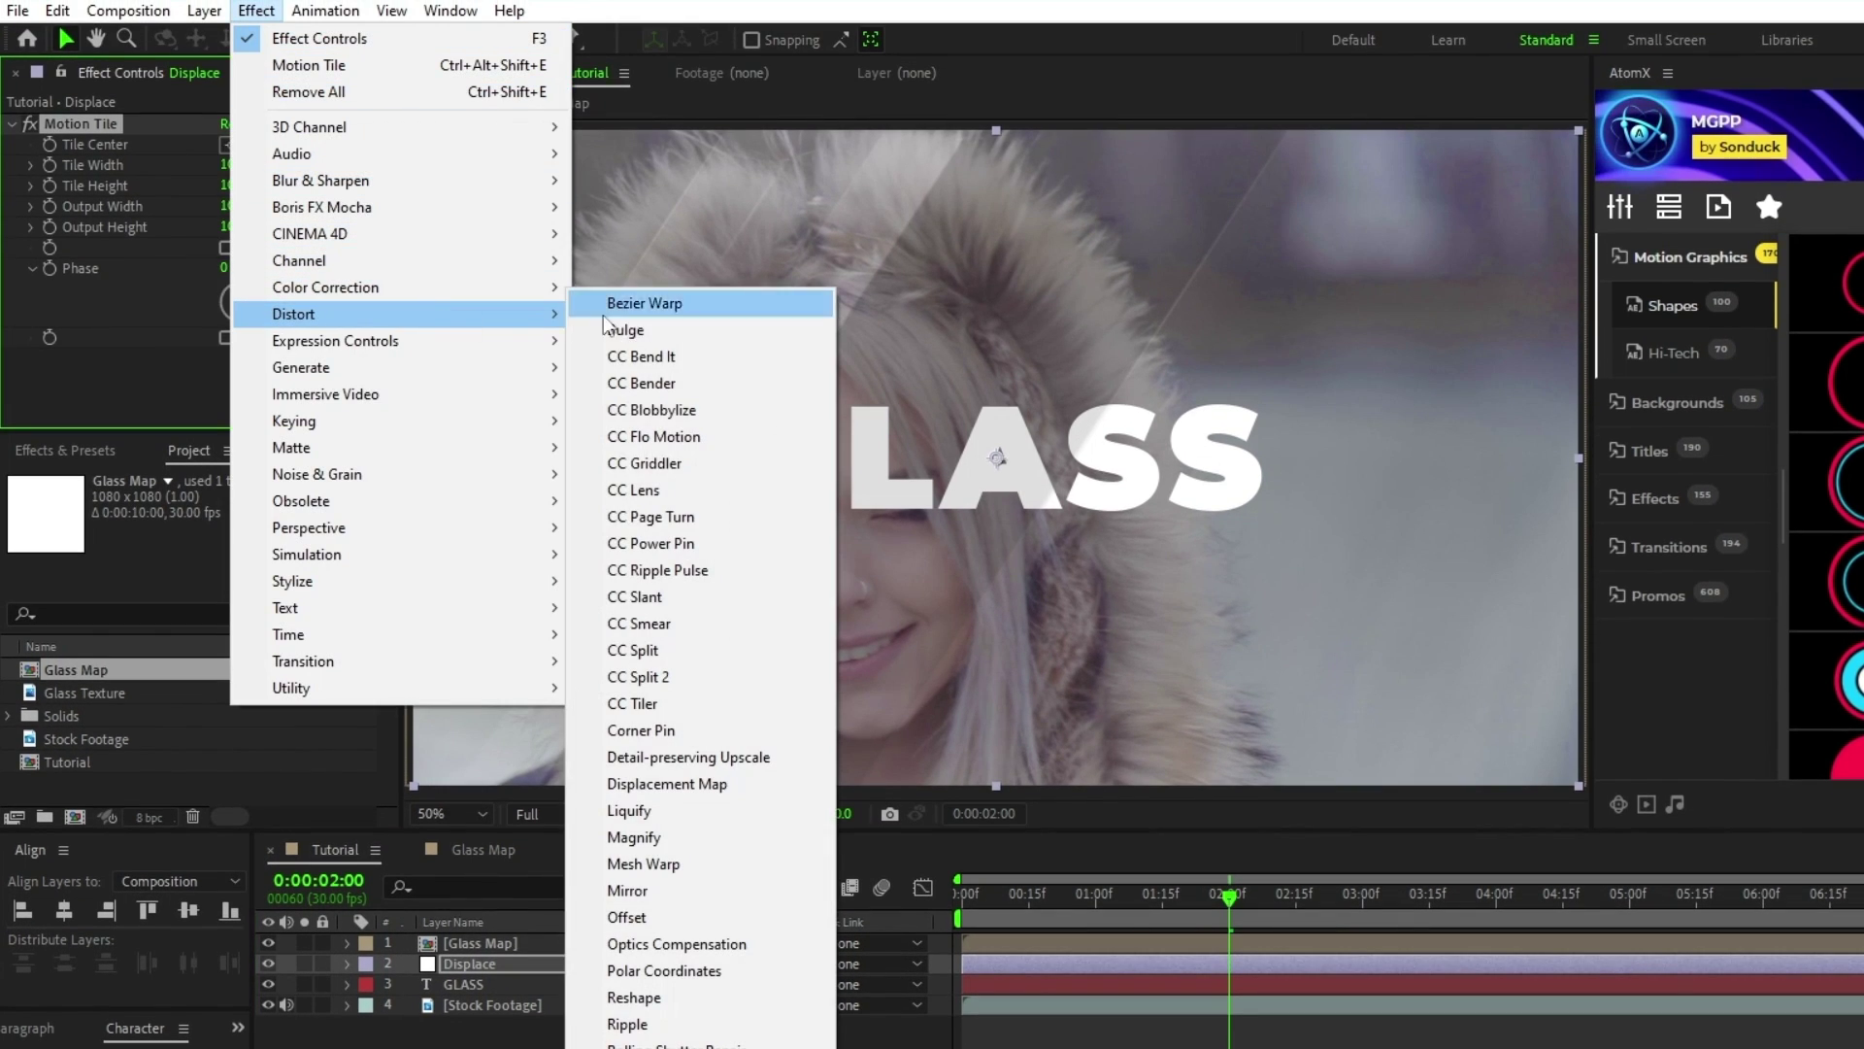
{"action": "left_click", "coordinate": [711, 783]}
{"action": "left_click_drag", "start_coordinate": [390, 293], "coordinate": [383, 196]}
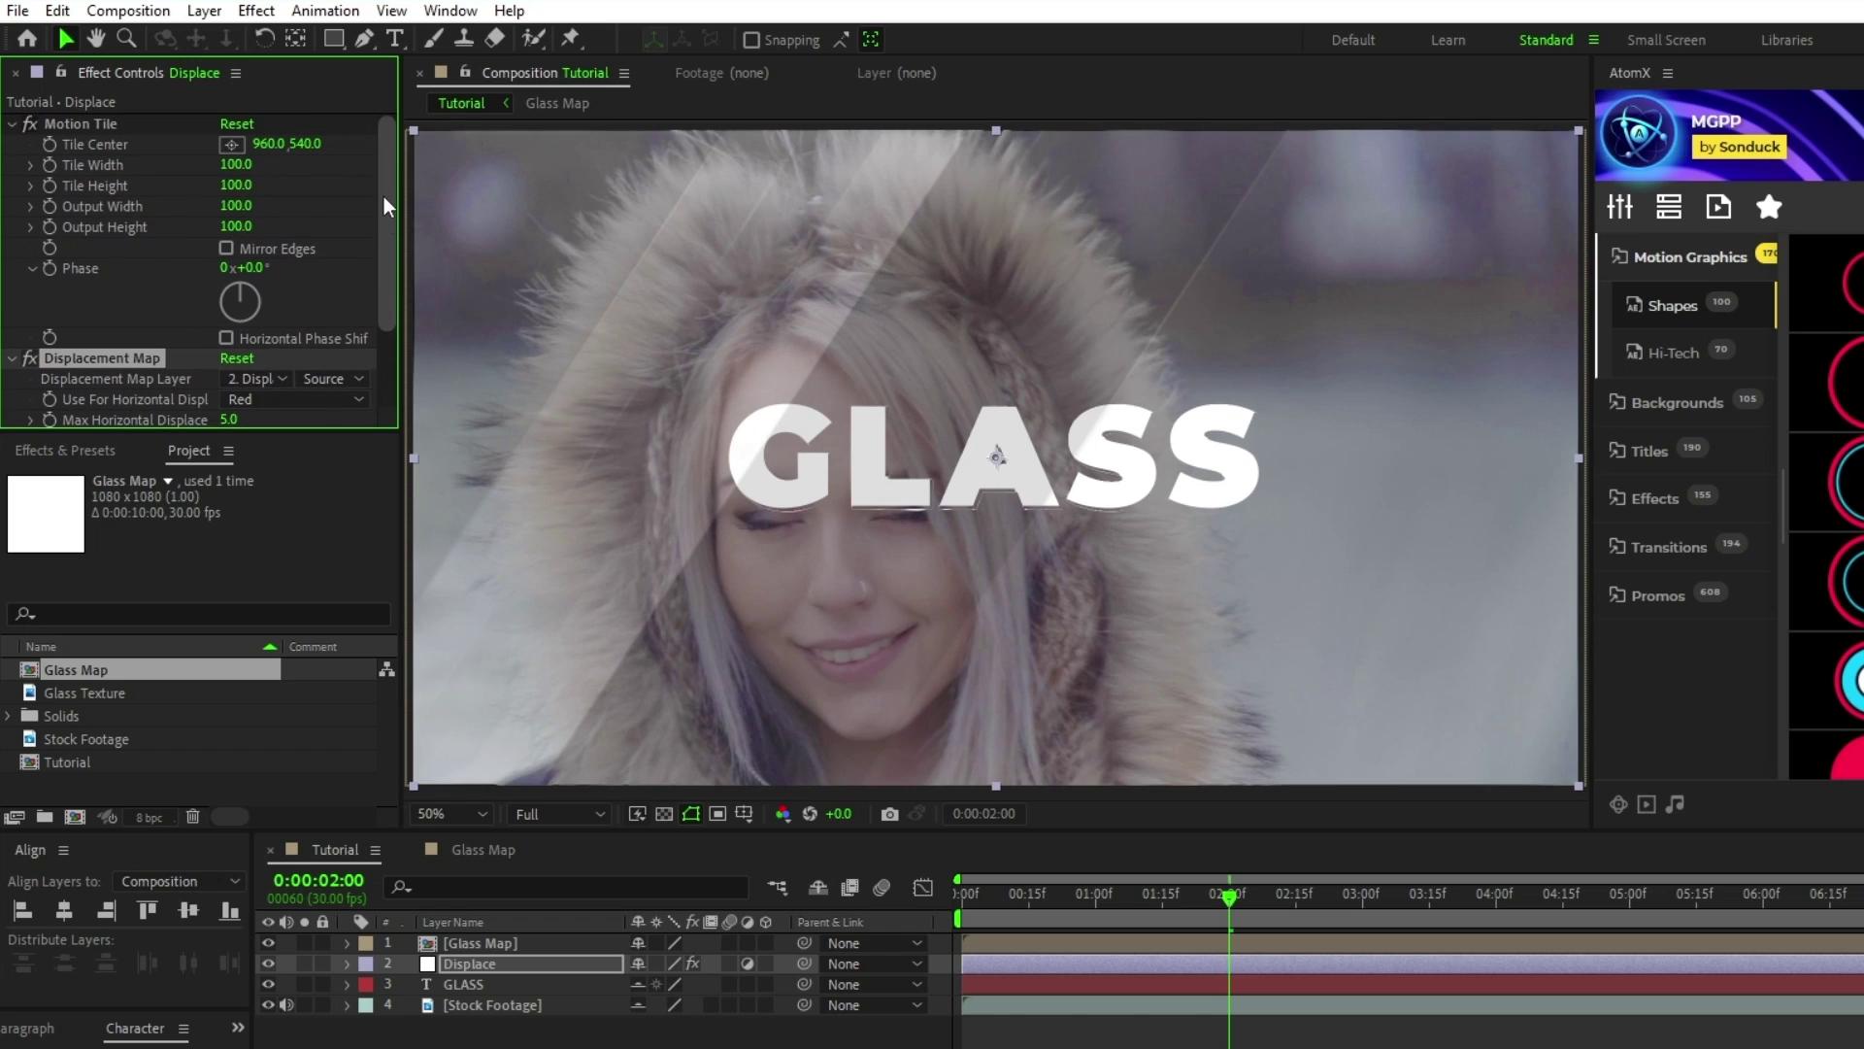
Set Motion Tile output width and height to 200 with Mirror Edges on.
{"action": "left_click", "coordinate": [236, 209]}
{"action": "type", "text": "200"}
{"action": "key", "text": "Tab"}
{"action": "type", "text": "200"}
{"action": "key", "text": "Return"}
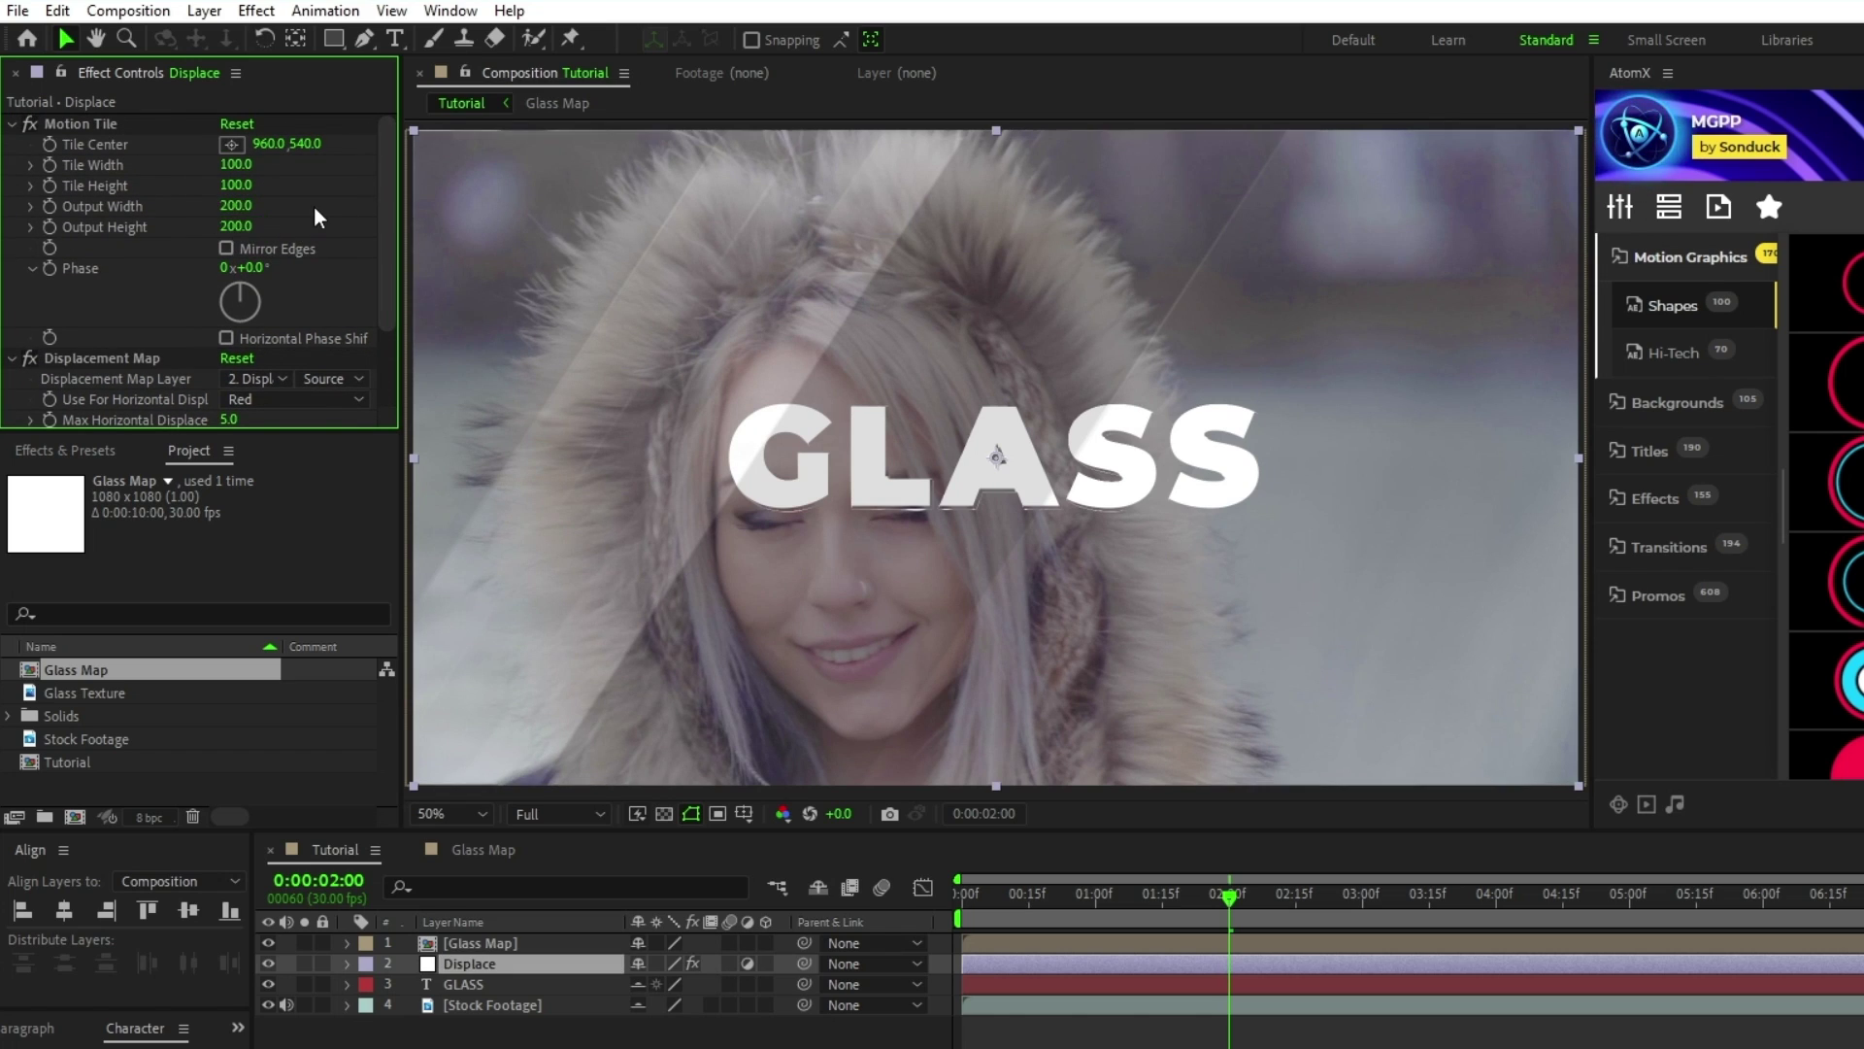
{"action": "left_click", "coordinate": [225, 249]}
Point Displacement Map at Glass Map, horizontal max 50, vertical from Red channel.
{"action": "left_click_drag", "start_coordinate": [386, 216], "coordinate": [390, 299]}
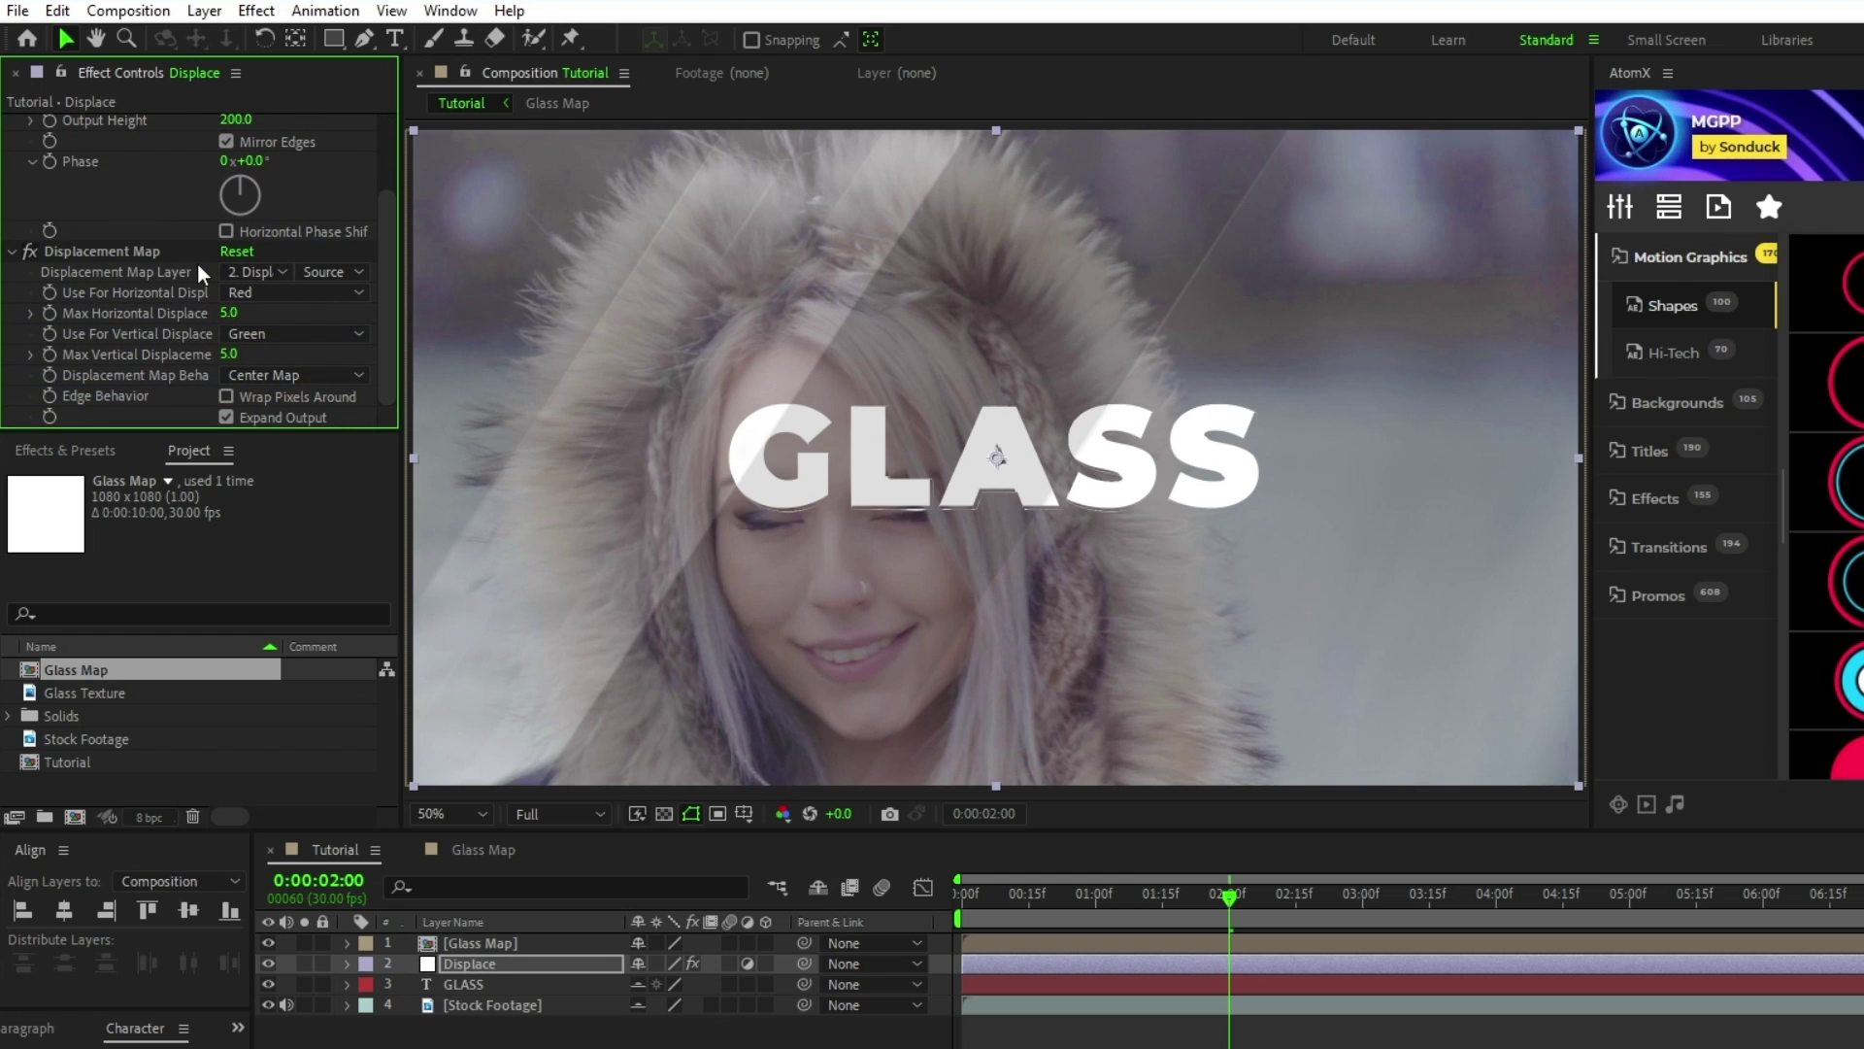
{"action": "left_click", "coordinate": [252, 273]}
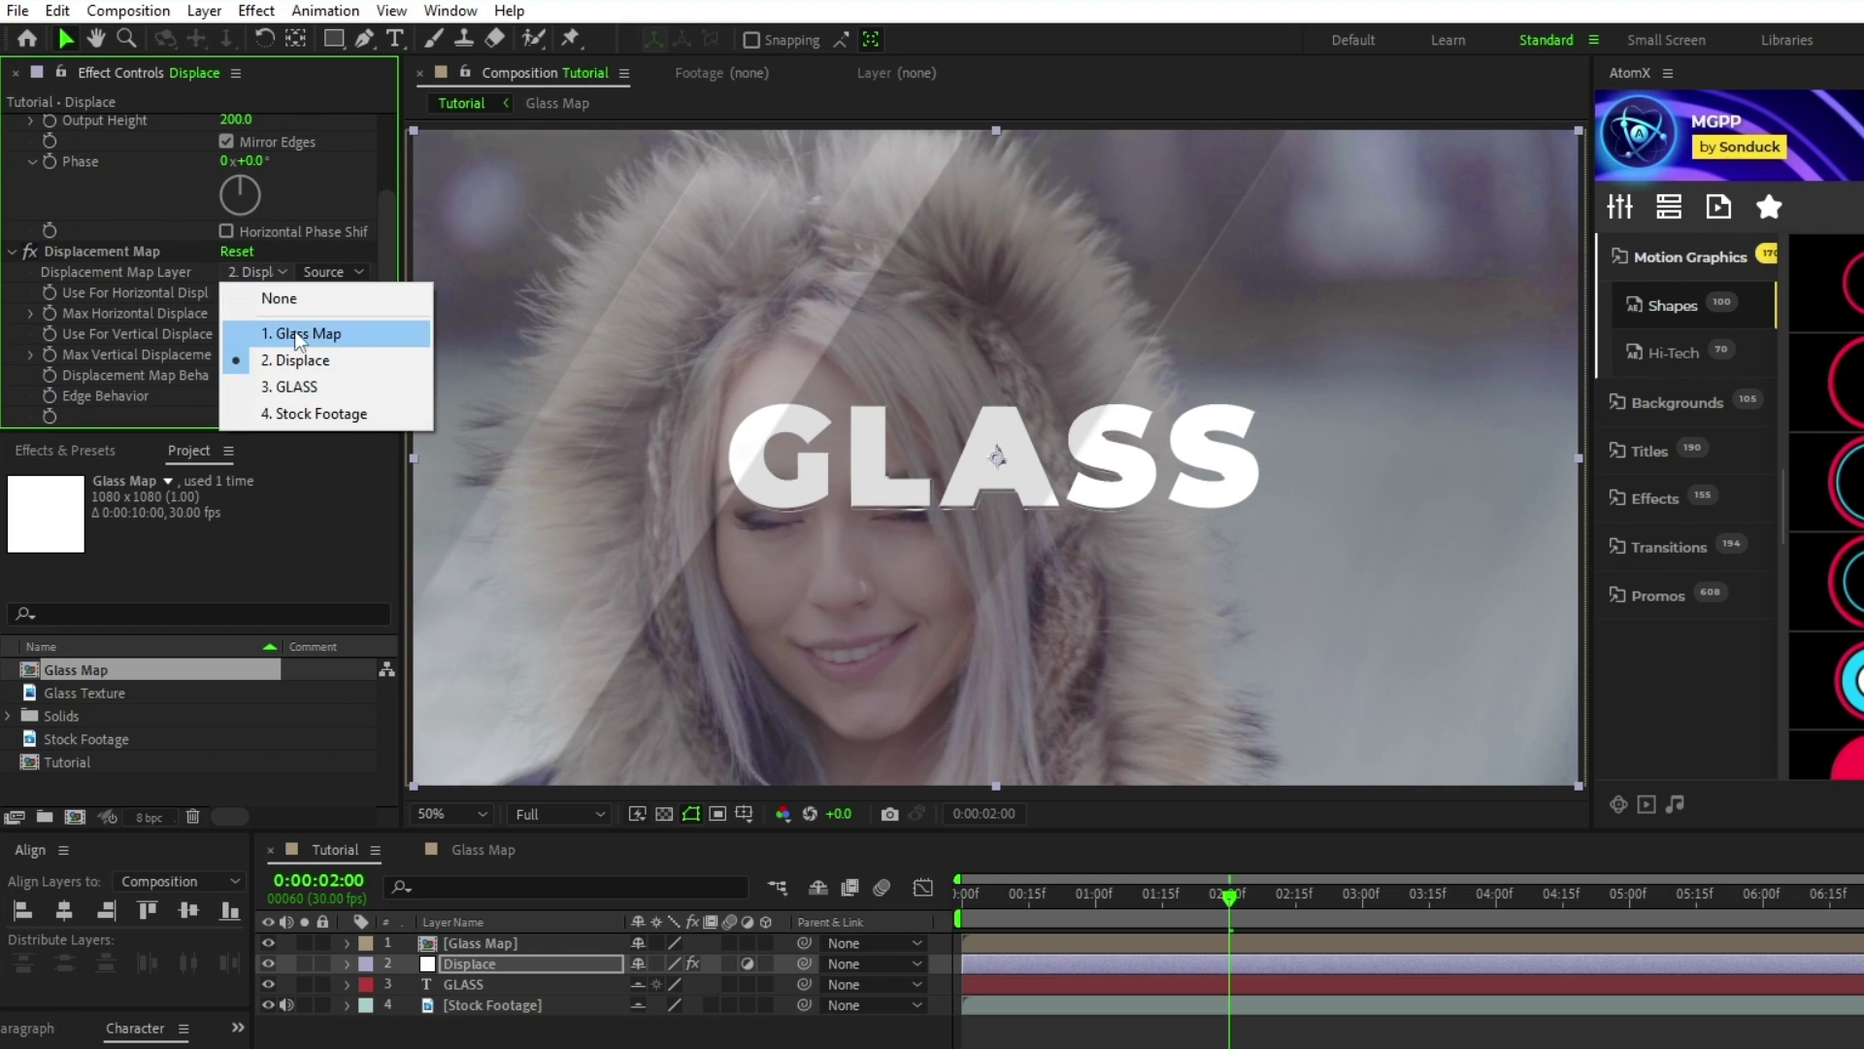
{"action": "left_click", "coordinate": [352, 335]}
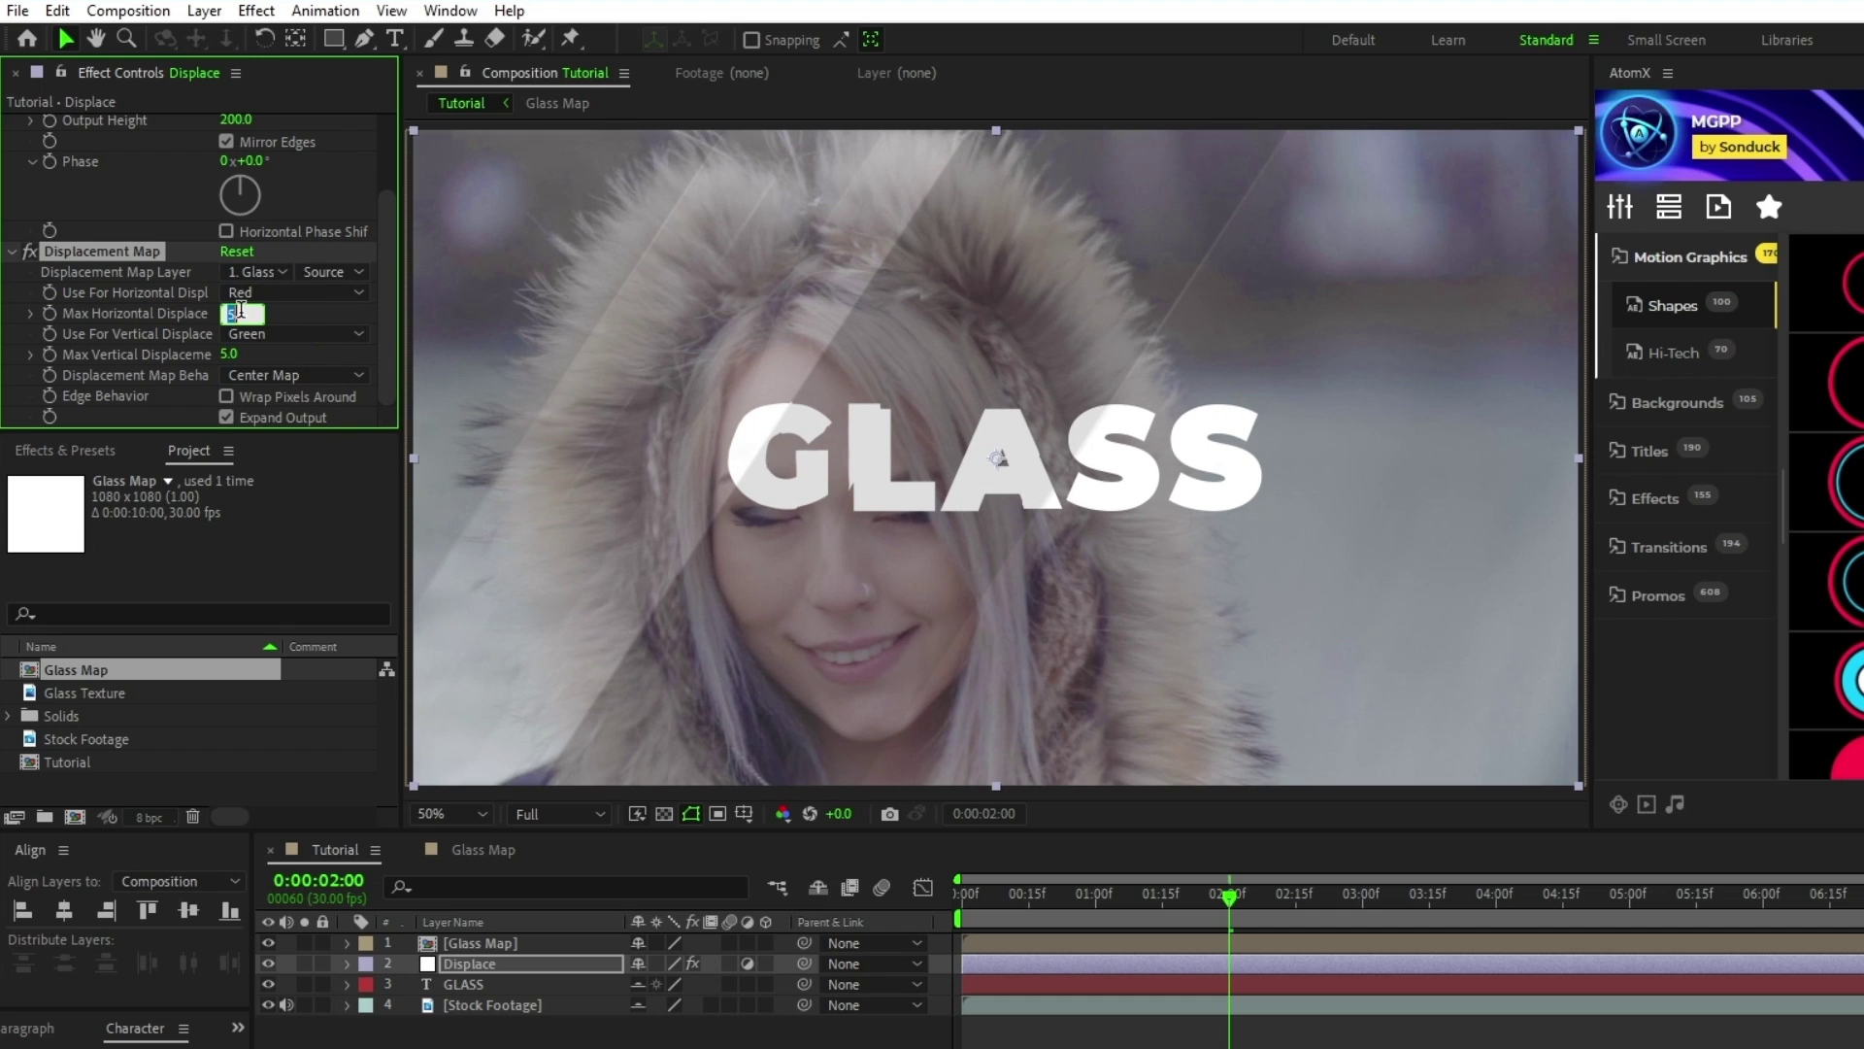
{"action": "type", "text": "50"}
{"action": "key", "text": "Return"}
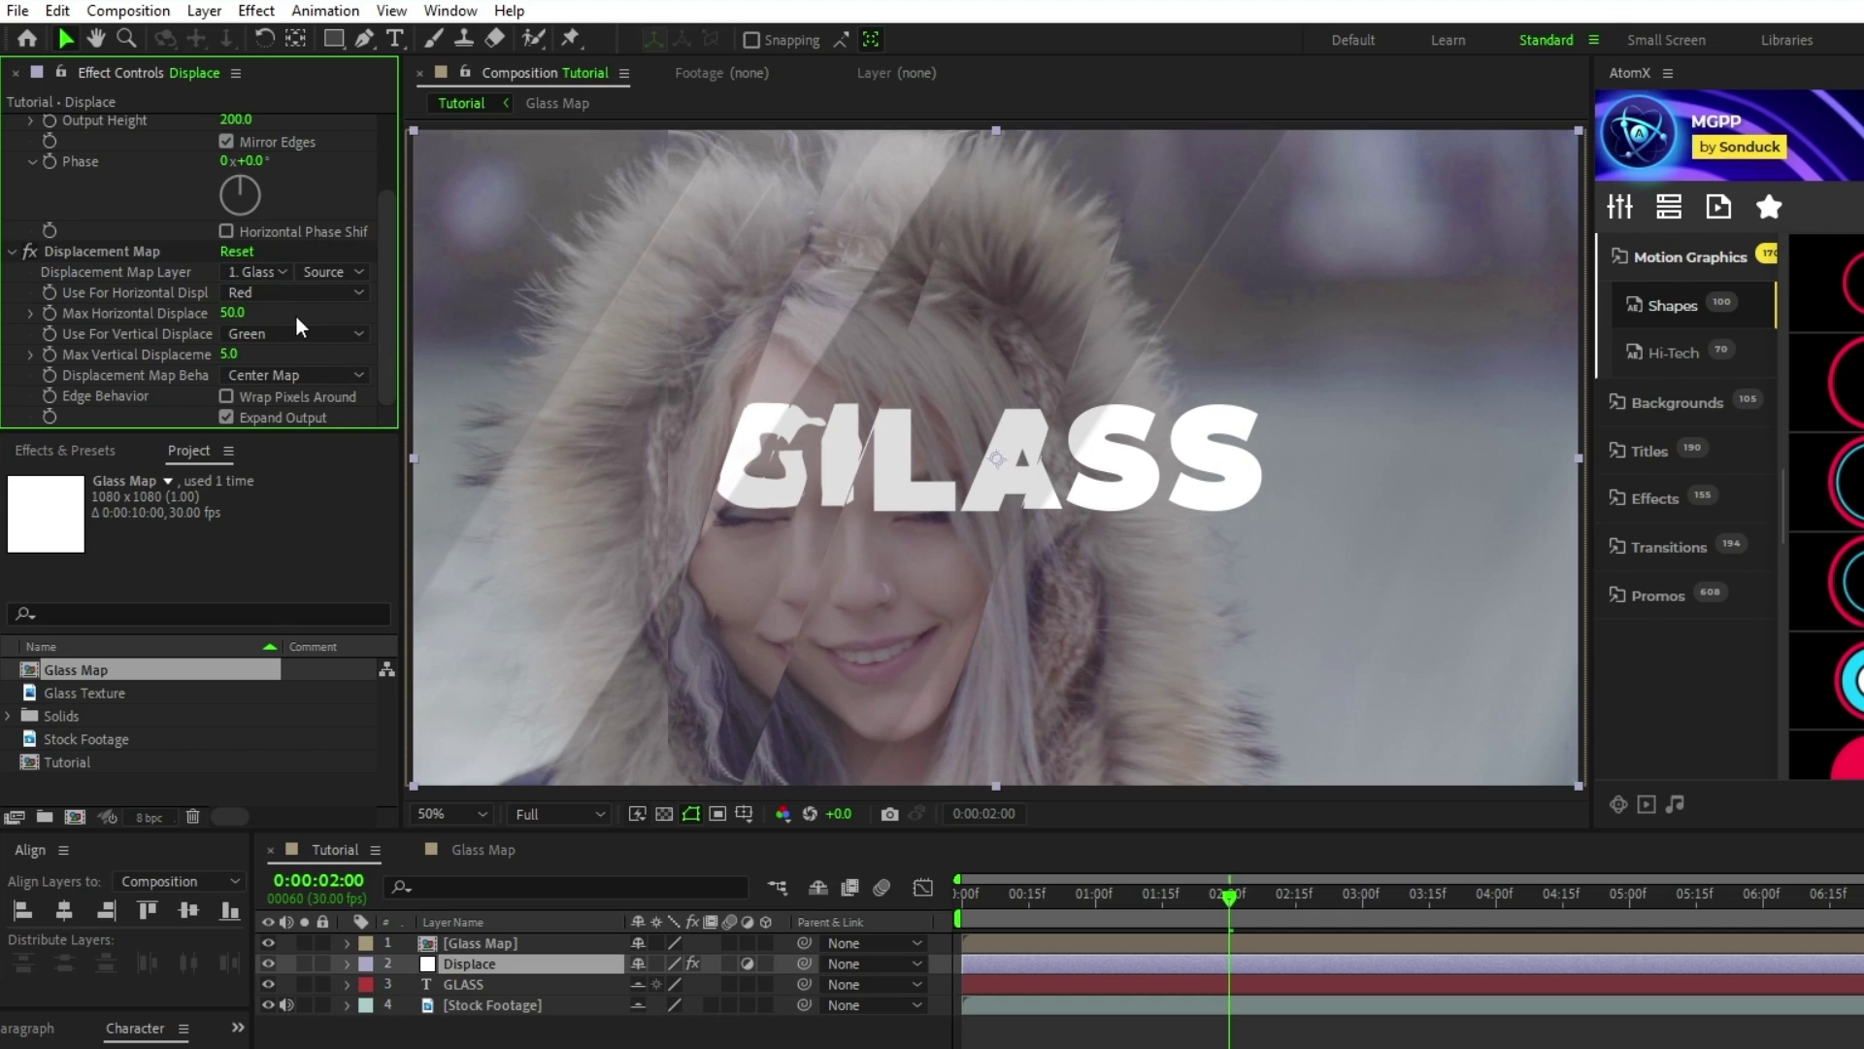
{"action": "left_click", "coordinate": [293, 334]}
{"action": "left_click", "coordinate": [291, 358]}
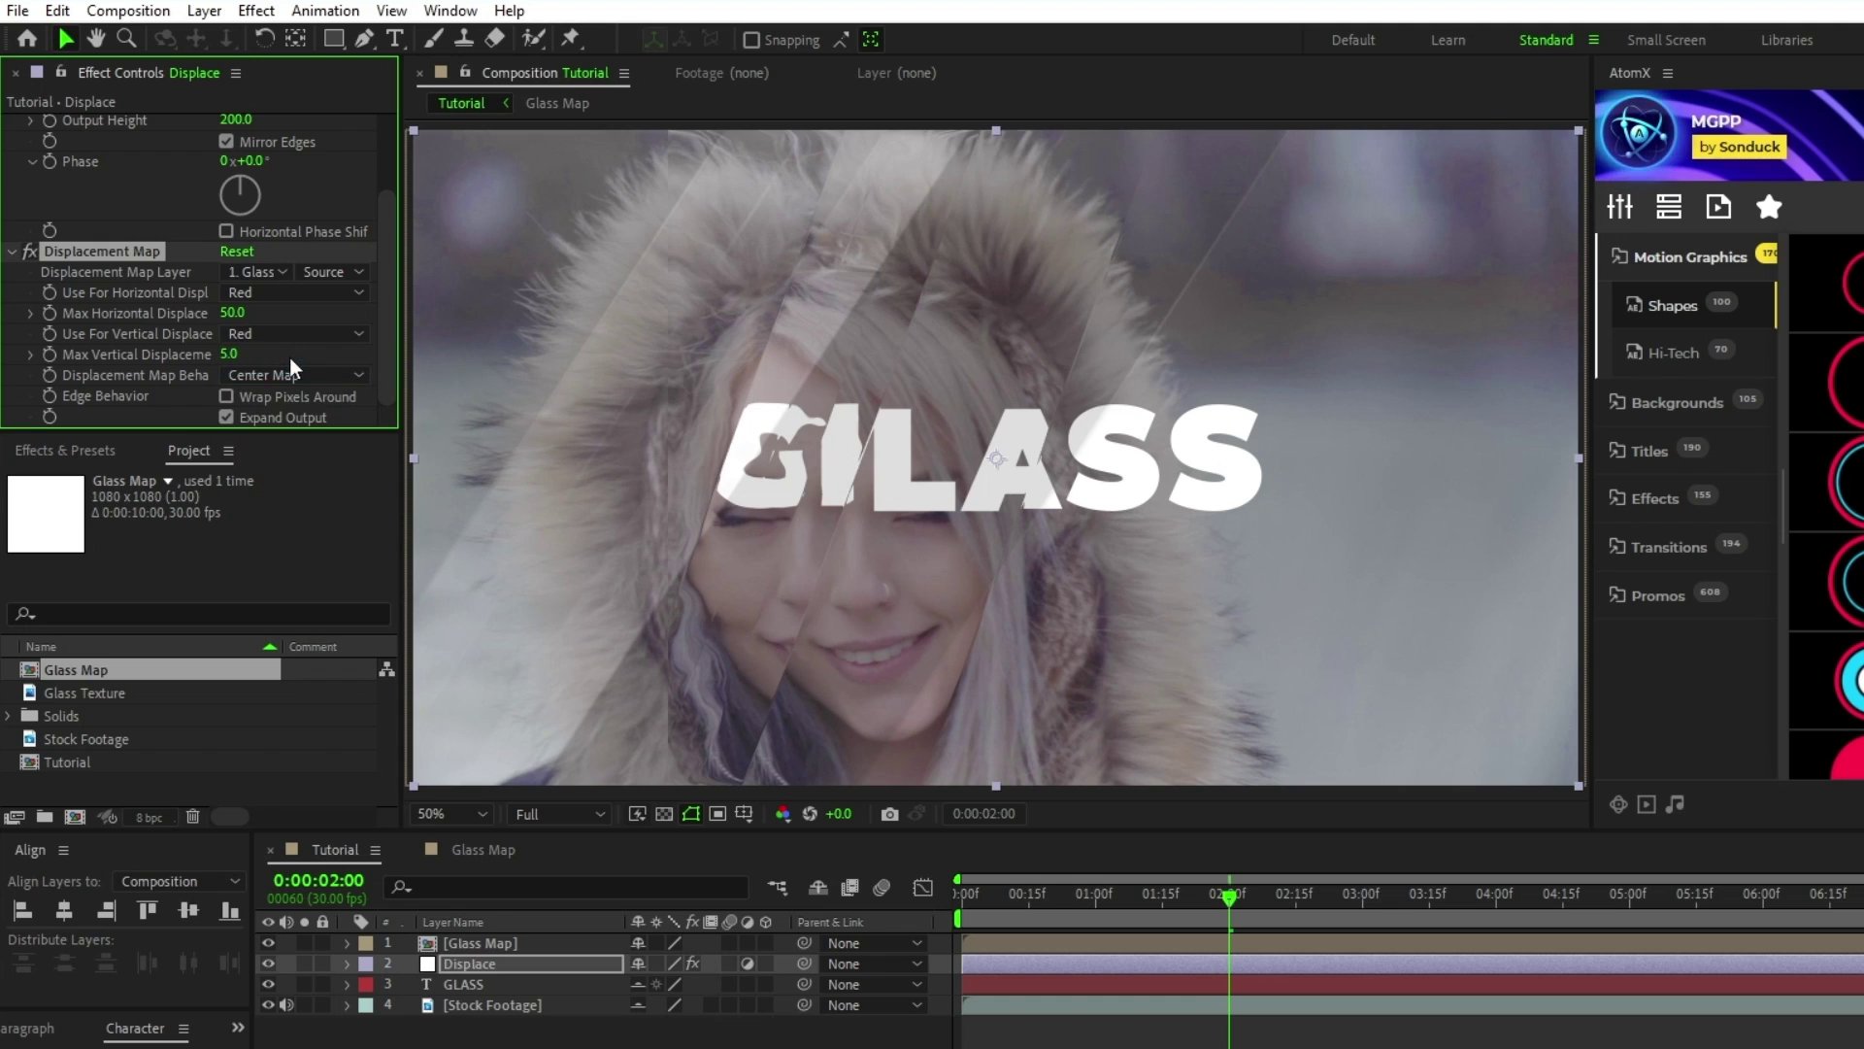
Set maximum vertical displacement to 50 and stretch the map to fit.
{"action": "left_click", "coordinate": [266, 354]}
{"action": "type", "text": "50"}
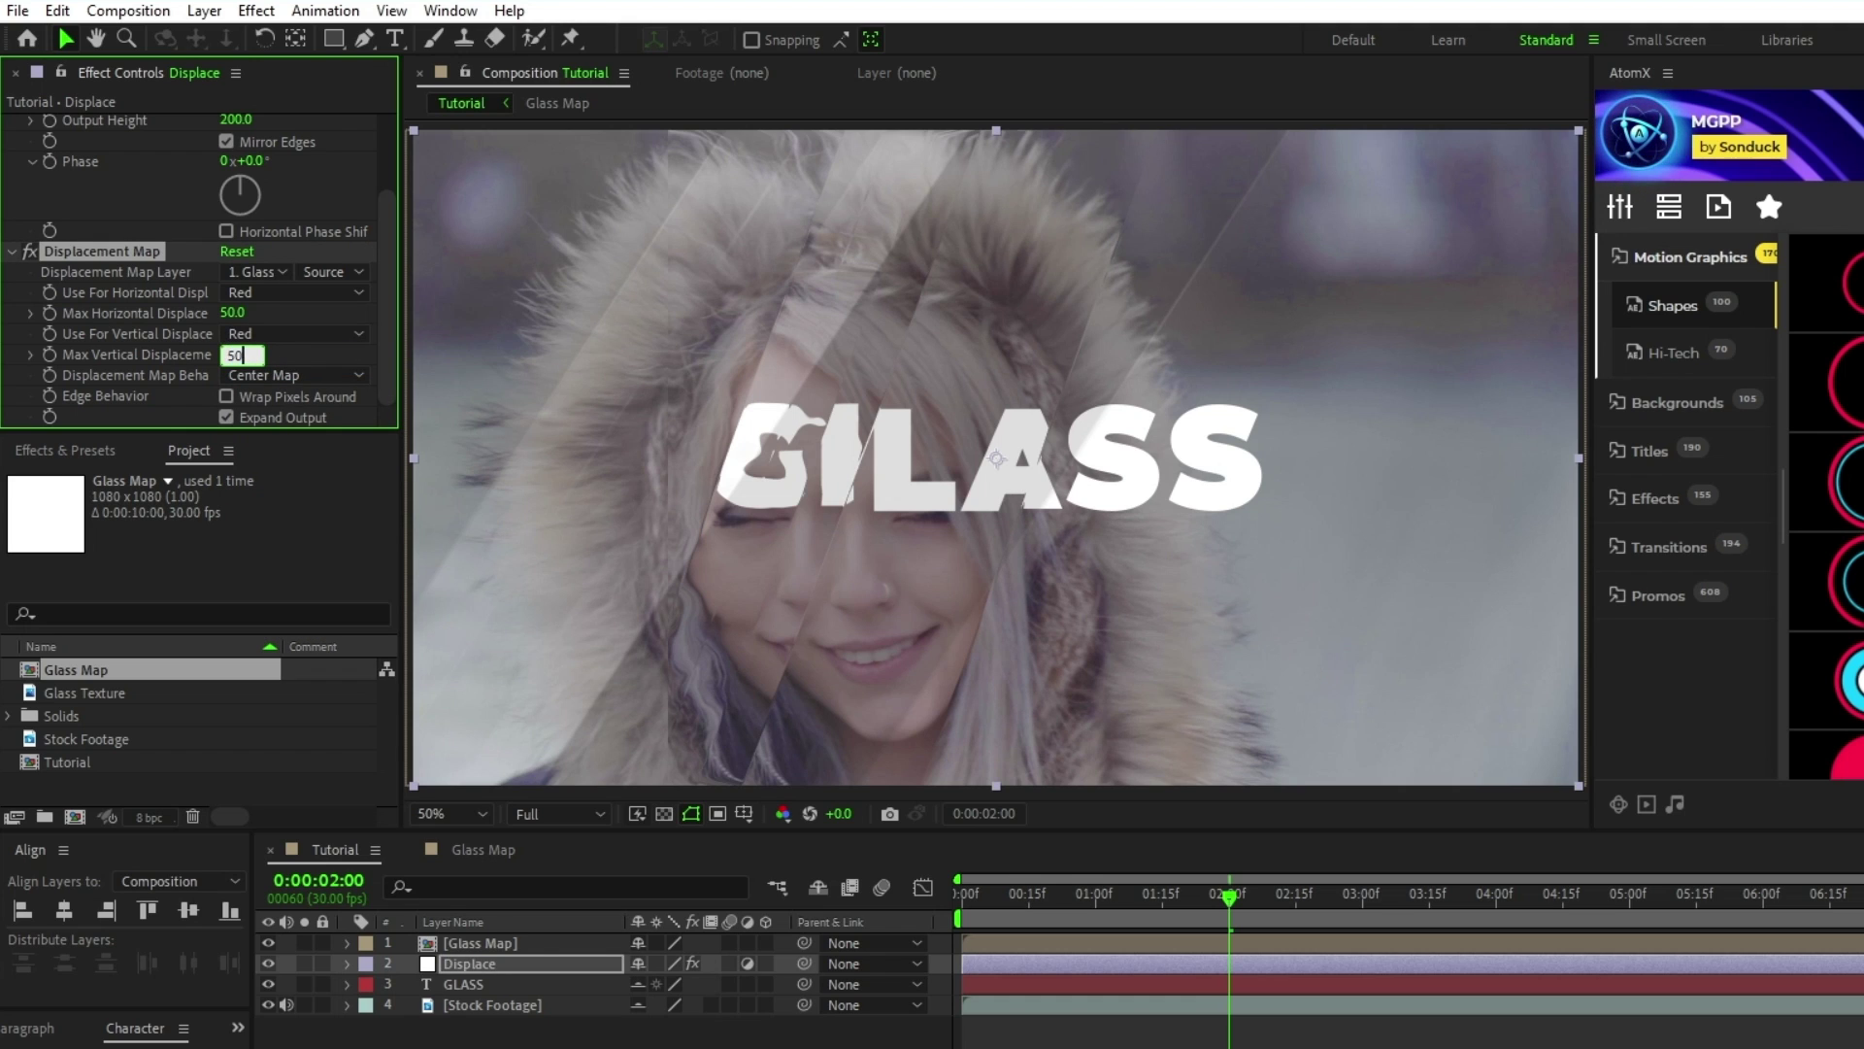
{"action": "key", "text": "Return"}
{"action": "left_click", "coordinate": [239, 376]}
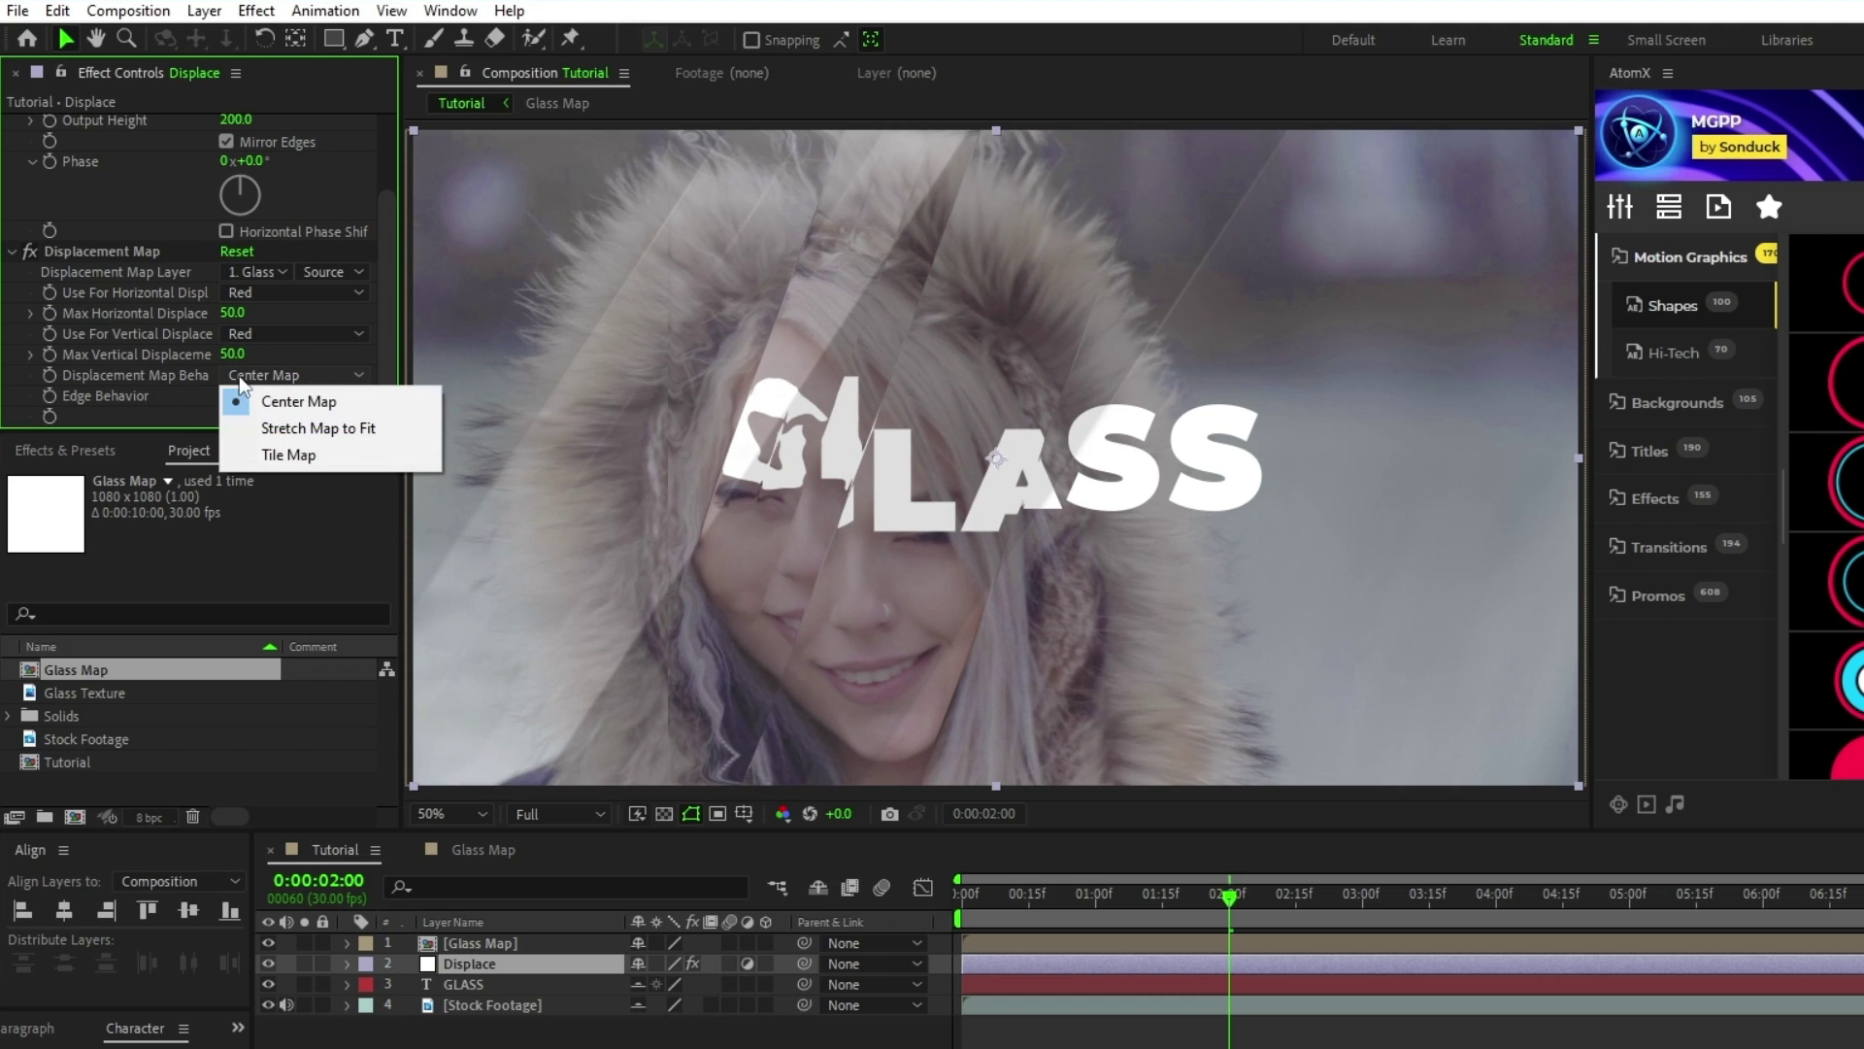
{"action": "left_click", "coordinate": [271, 421]}
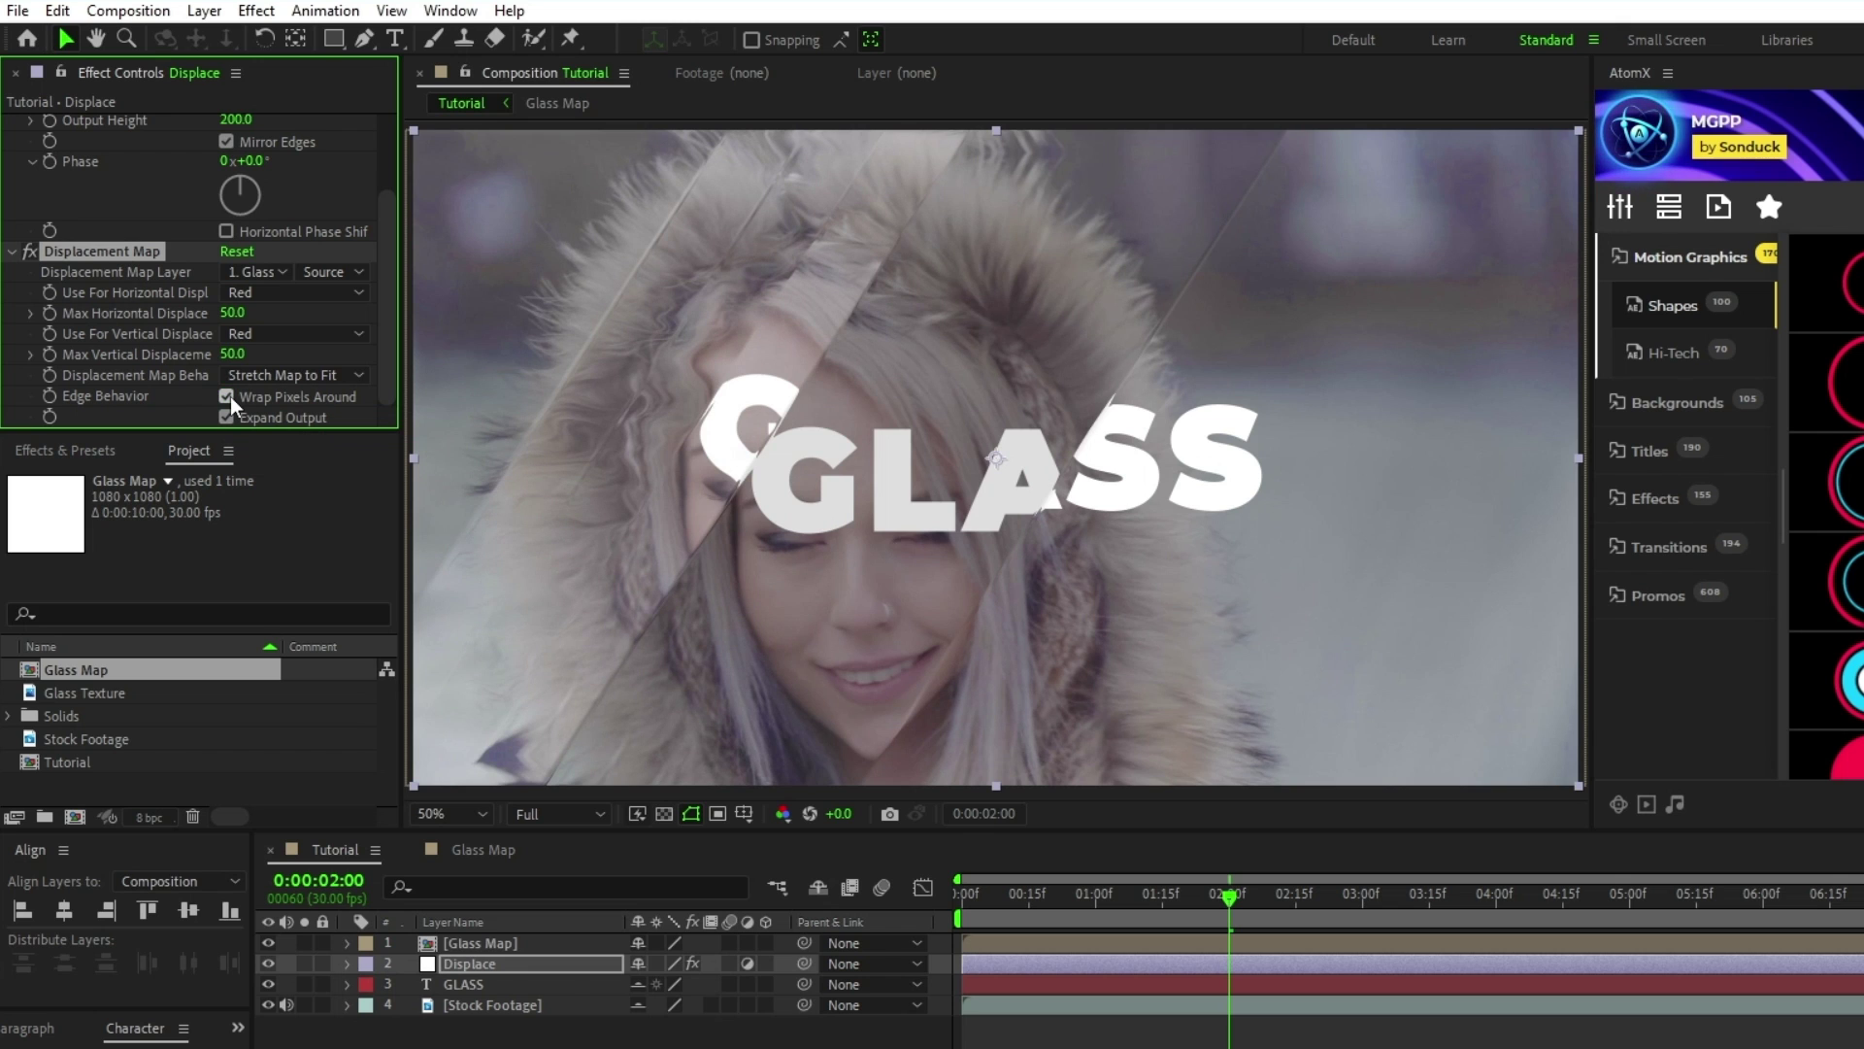
{"action": "mouse_move", "coordinate": [1213, 895]}
{"action": "left_mouse_down"}
{"action": "mouse_move", "coordinate": [965, 898]}
{"action": "mouse_move", "coordinate": [1229, 924]}
{"action": "left_mouse_up"}
{"action": "left_click", "coordinate": [788, 1048]}
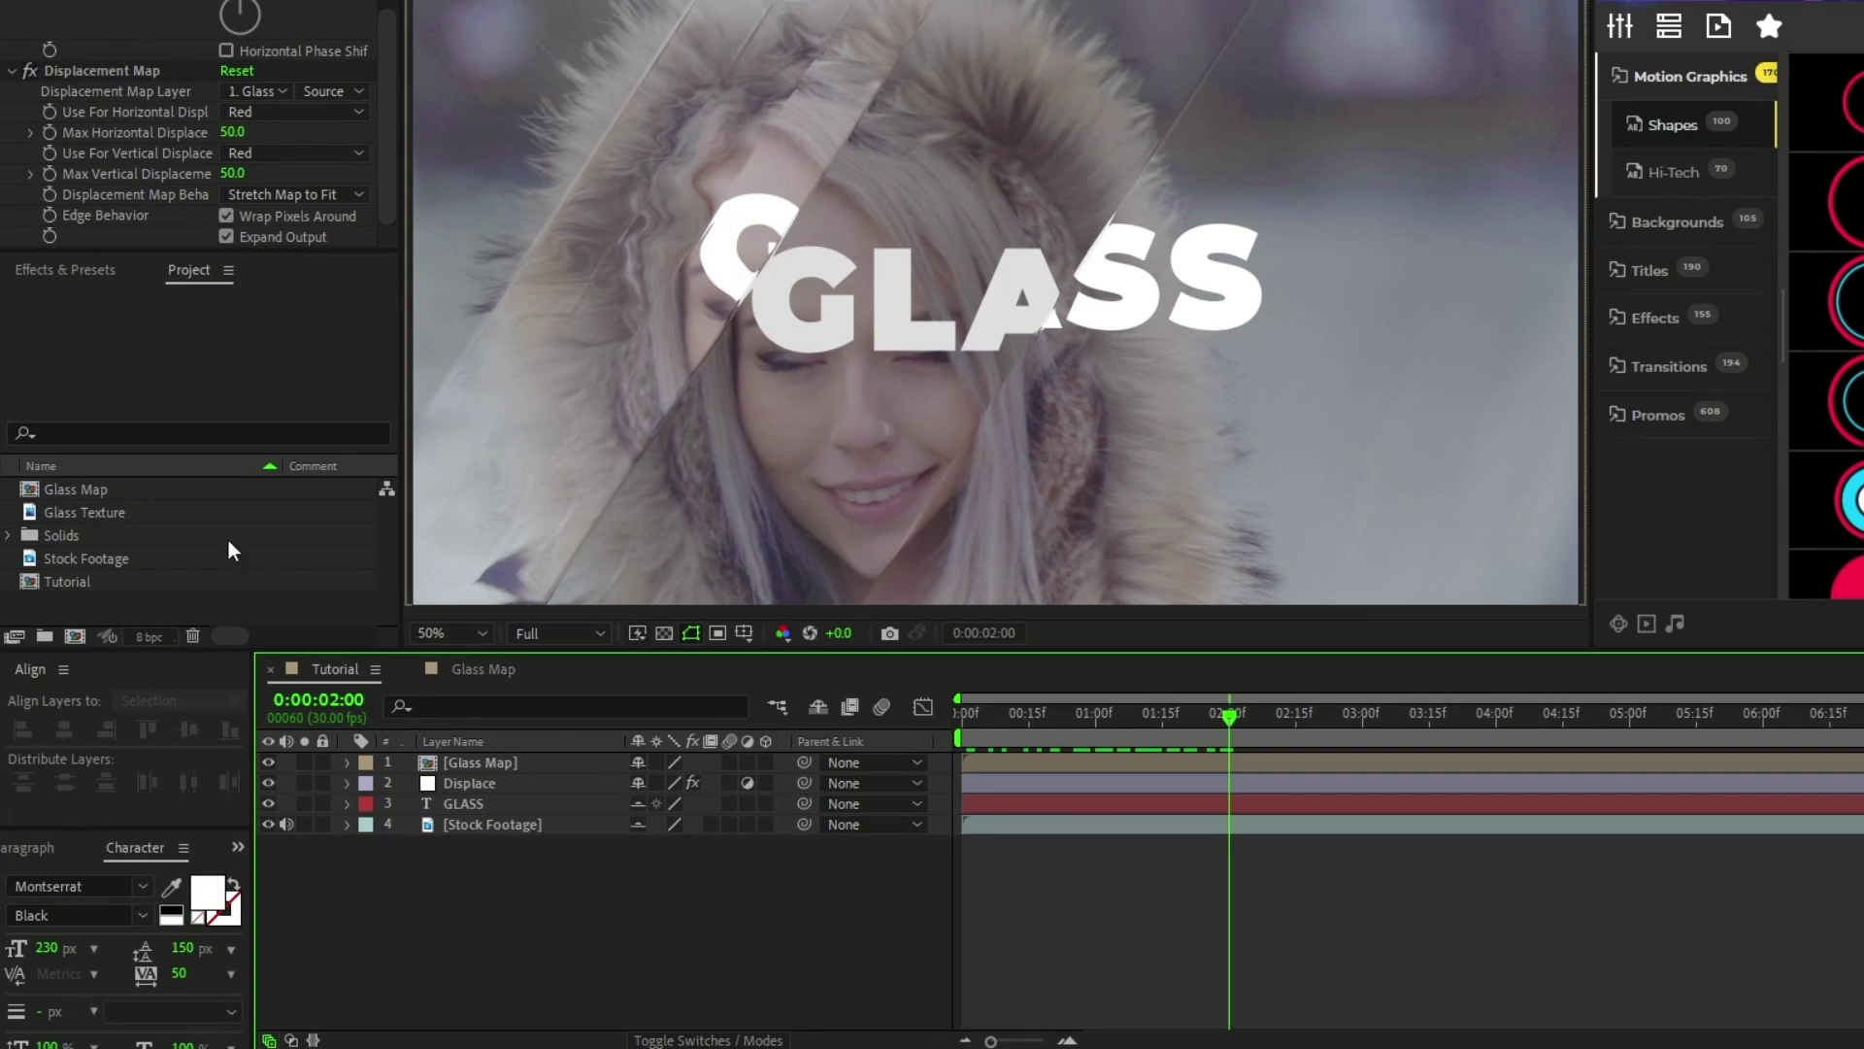
Duplicate Glass Map, place Glass Map 2 atop Tutorial, and scale it to 180% width.
{"action": "left_click", "coordinate": [148, 495]}
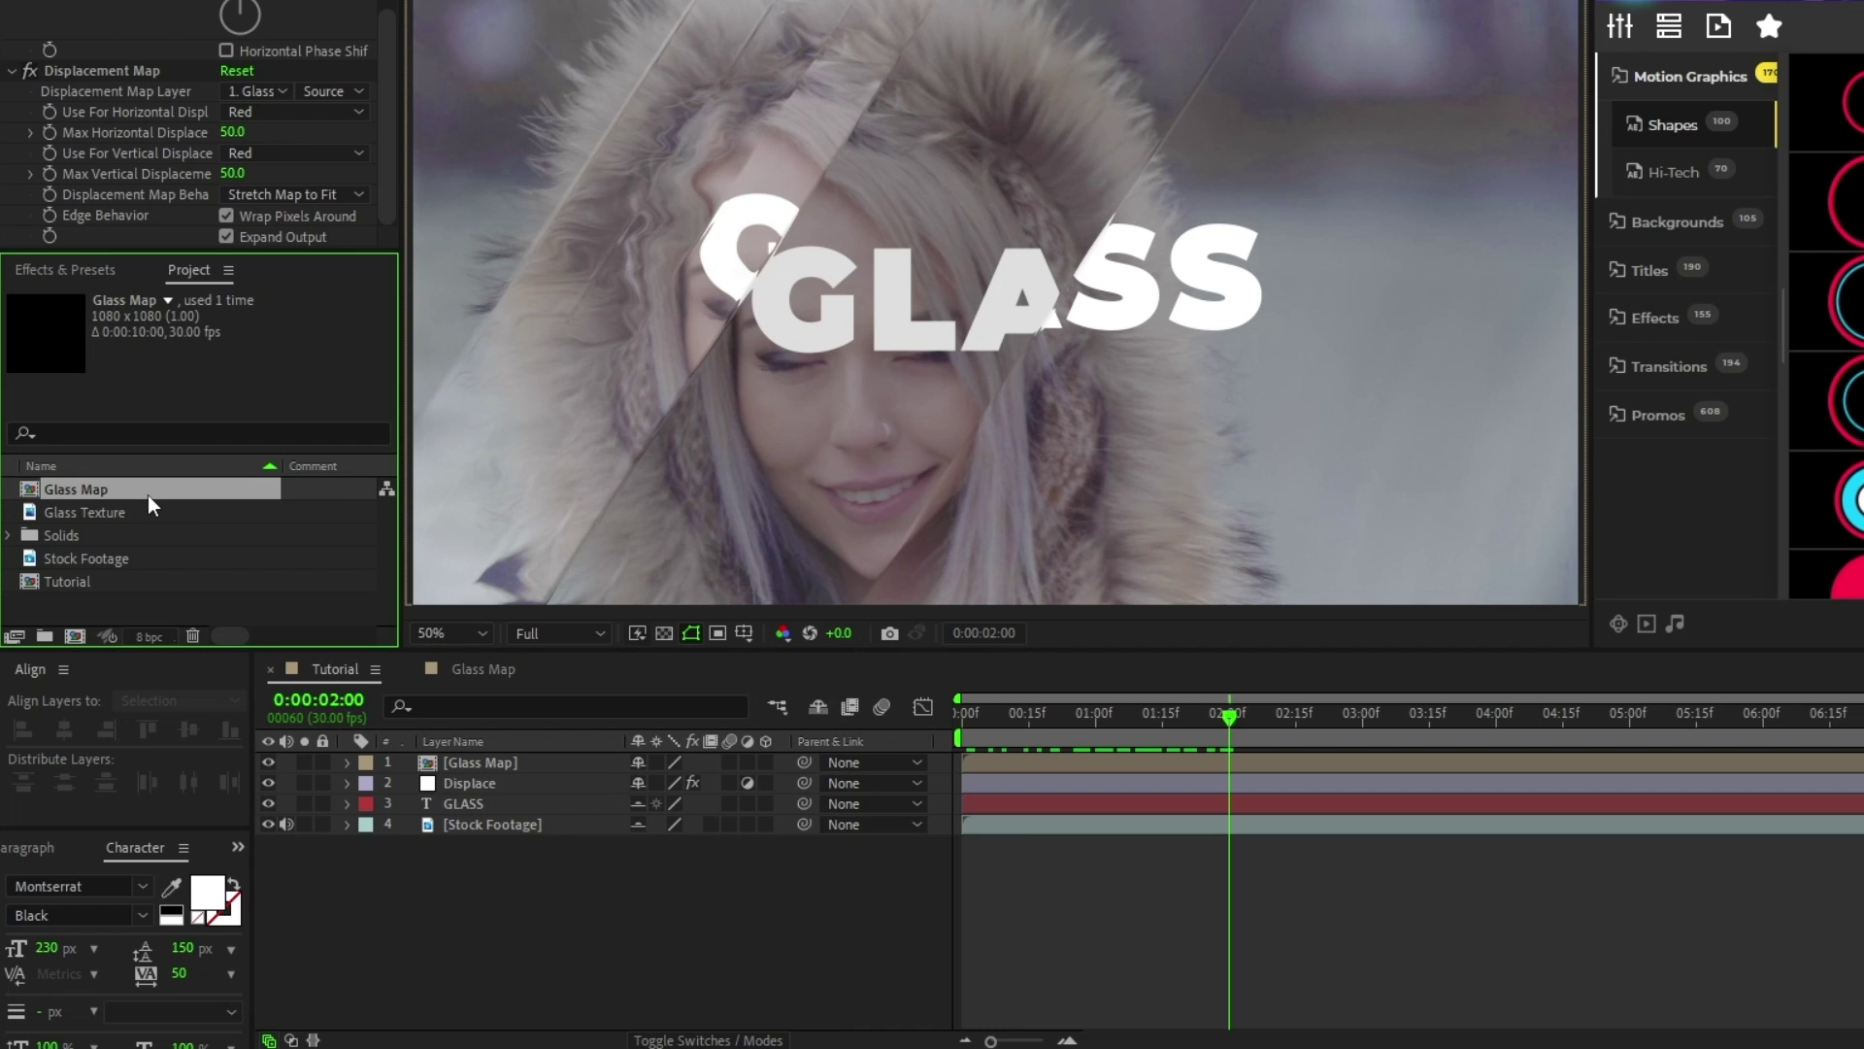
{"action": "key", "text": "ctrl+d"}
{"action": "left_click_drag", "start_coordinate": [84, 515], "coordinate": [443, 757]}
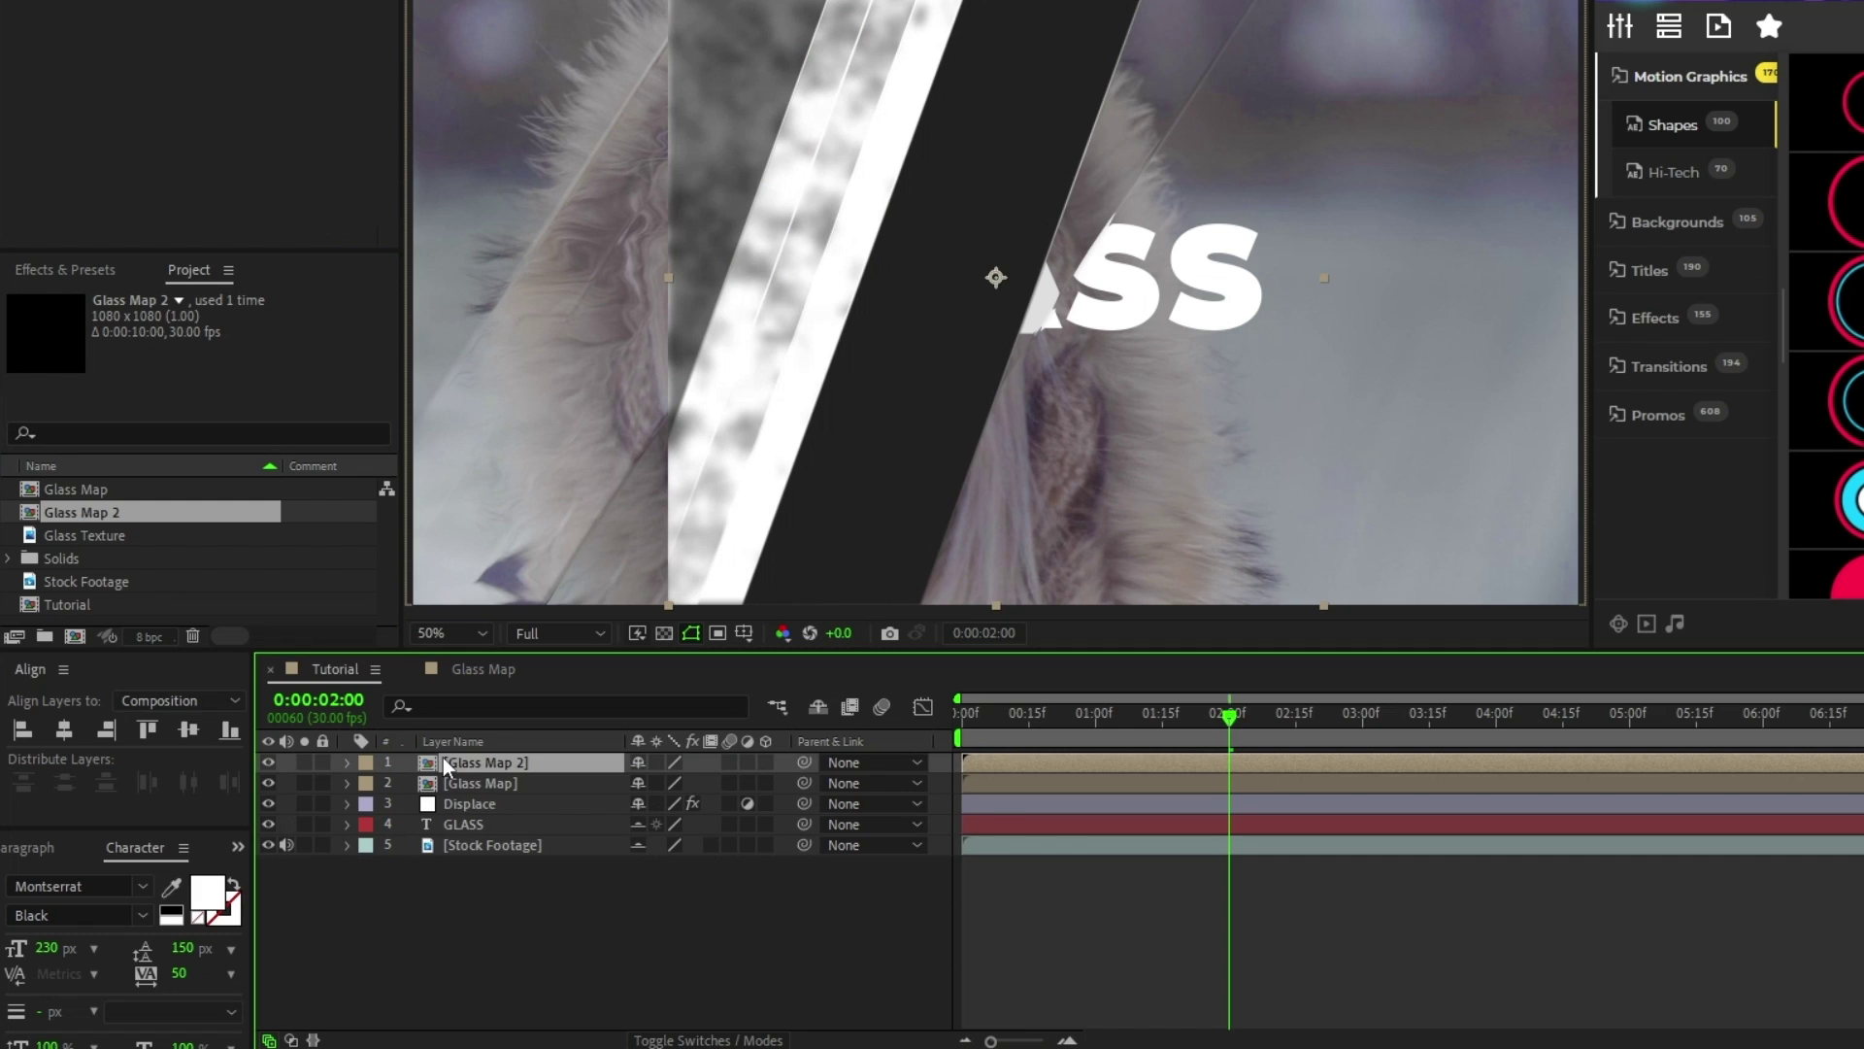
{"action": "key", "text": "s"}
{"action": "left_click", "coordinate": [674, 782]}
{"action": "type", "text": "180"}
{"action": "key", "text": "Return"}
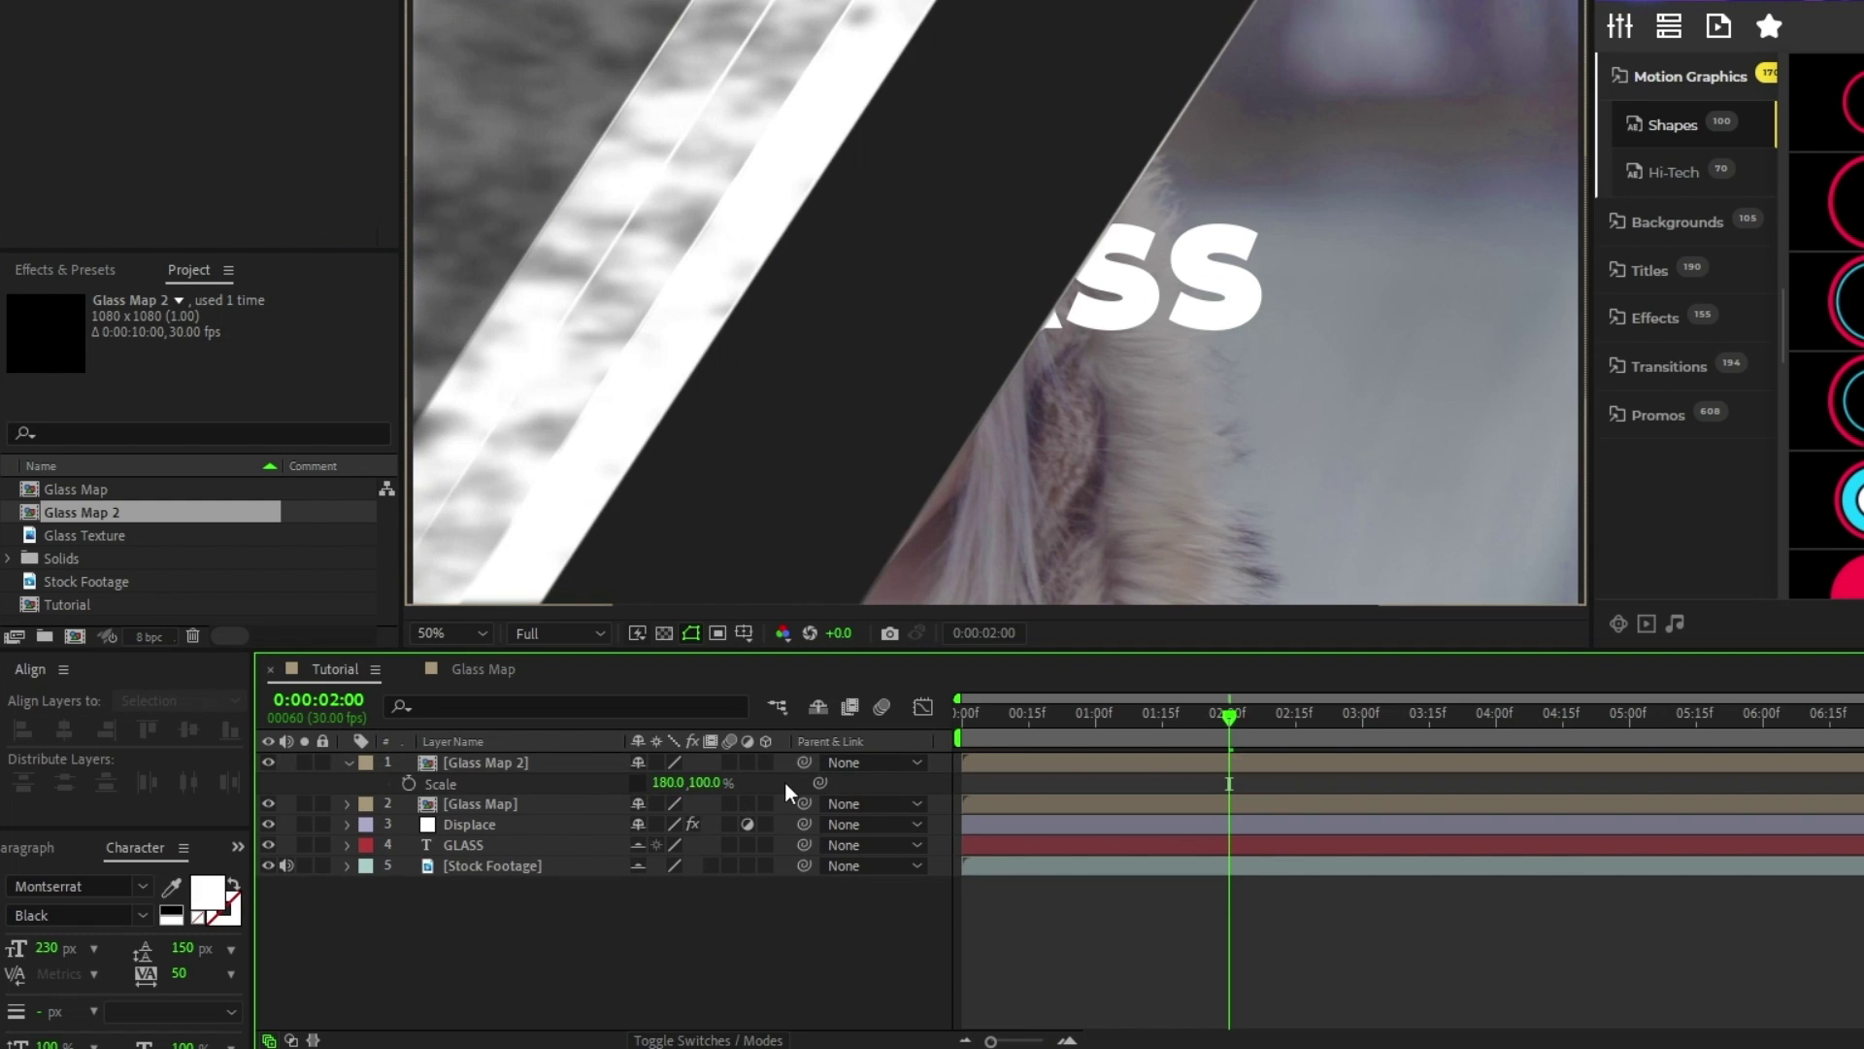
Set Glass Map 2's opacity to 15% and open its composition.
{"action": "left_click", "coordinate": [495, 762]}
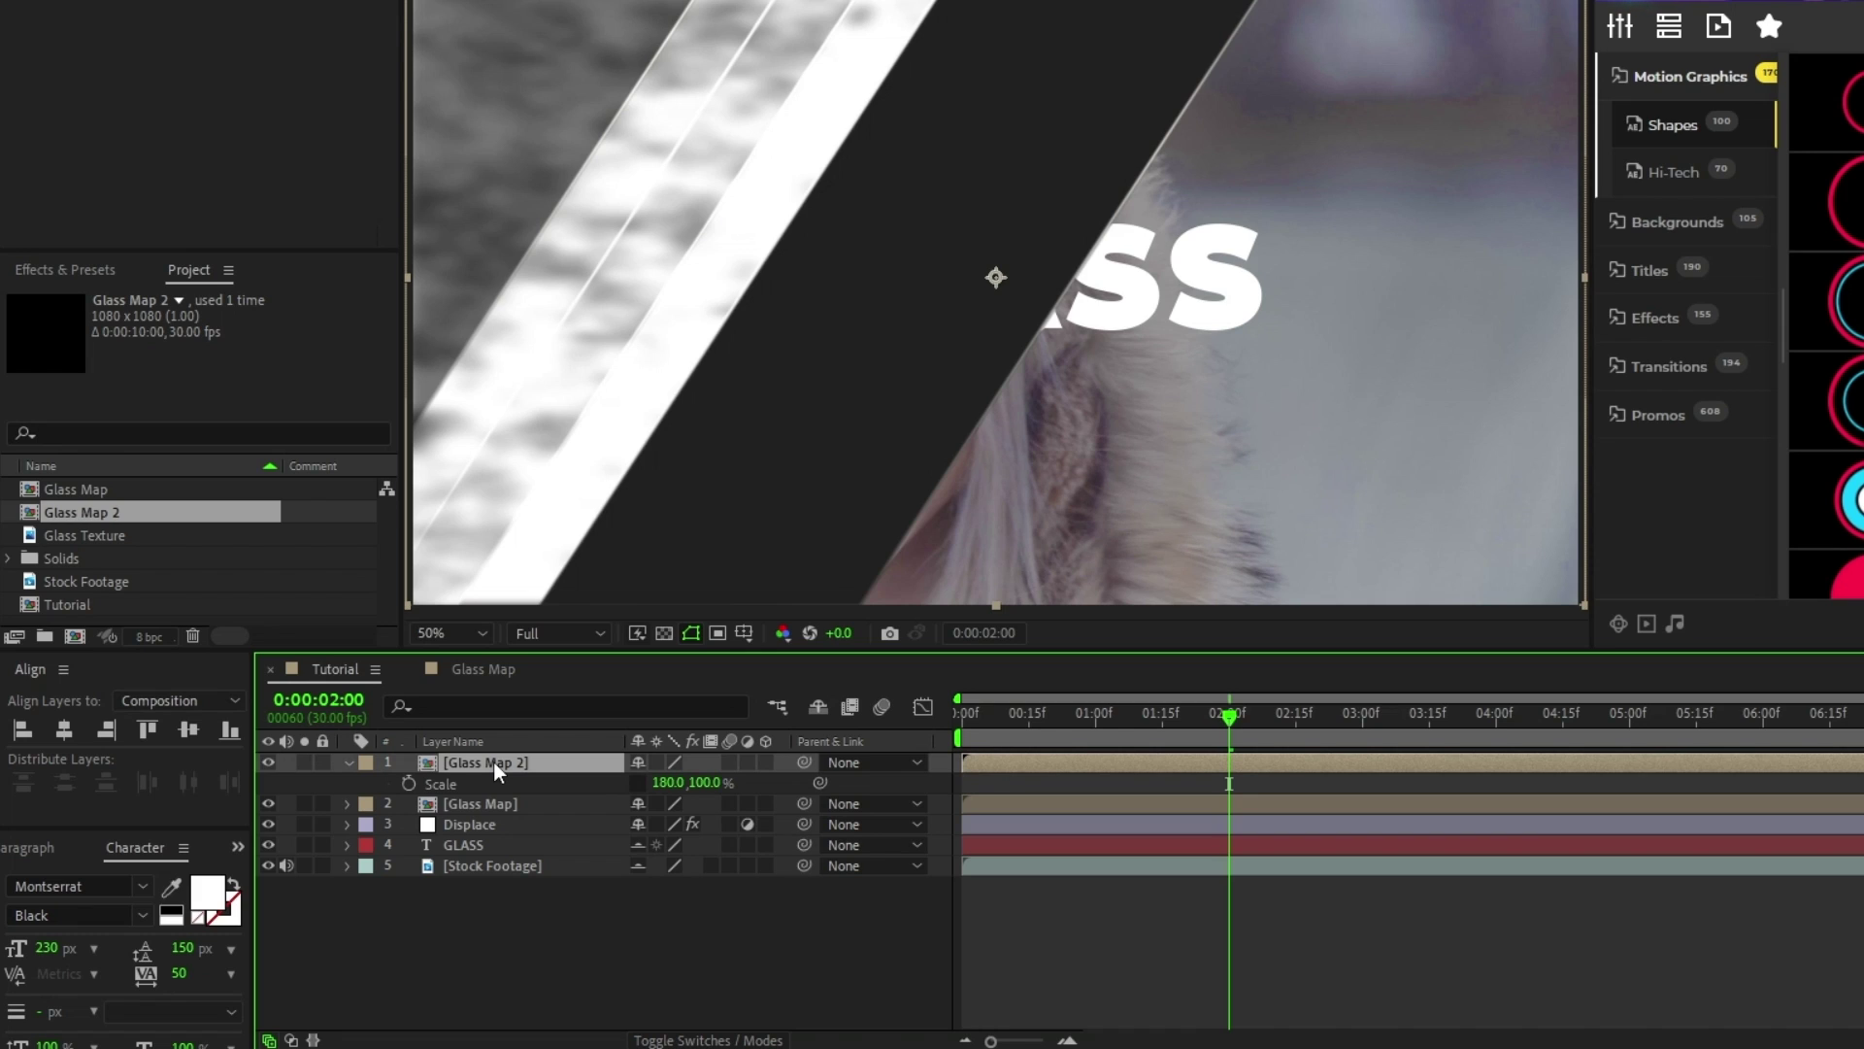
{"action": "key", "text": "t"}
{"action": "left_click", "coordinate": [649, 782]}
{"action": "type", "text": "15"}
{"action": "left_click", "coordinate": [731, 778]}
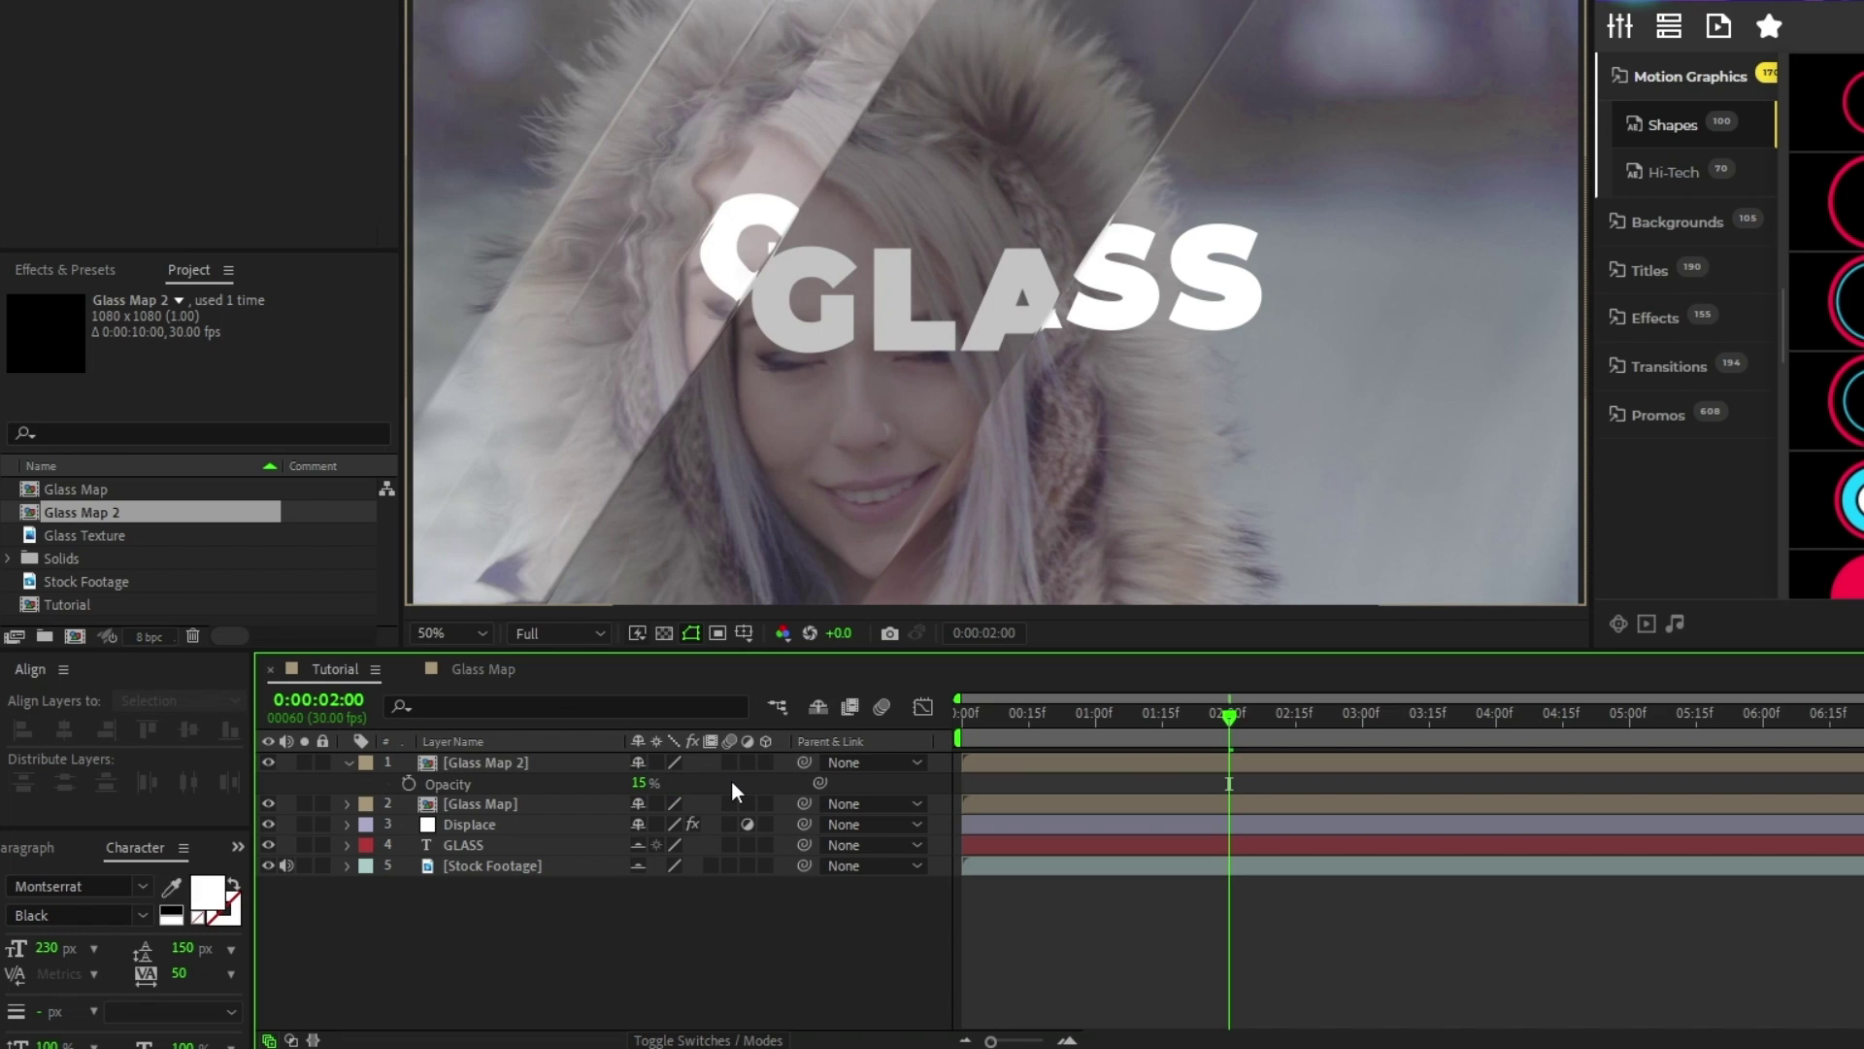
{"action": "left_click", "coordinate": [347, 762]}
{"action": "double_click", "coordinate": [515, 765]}
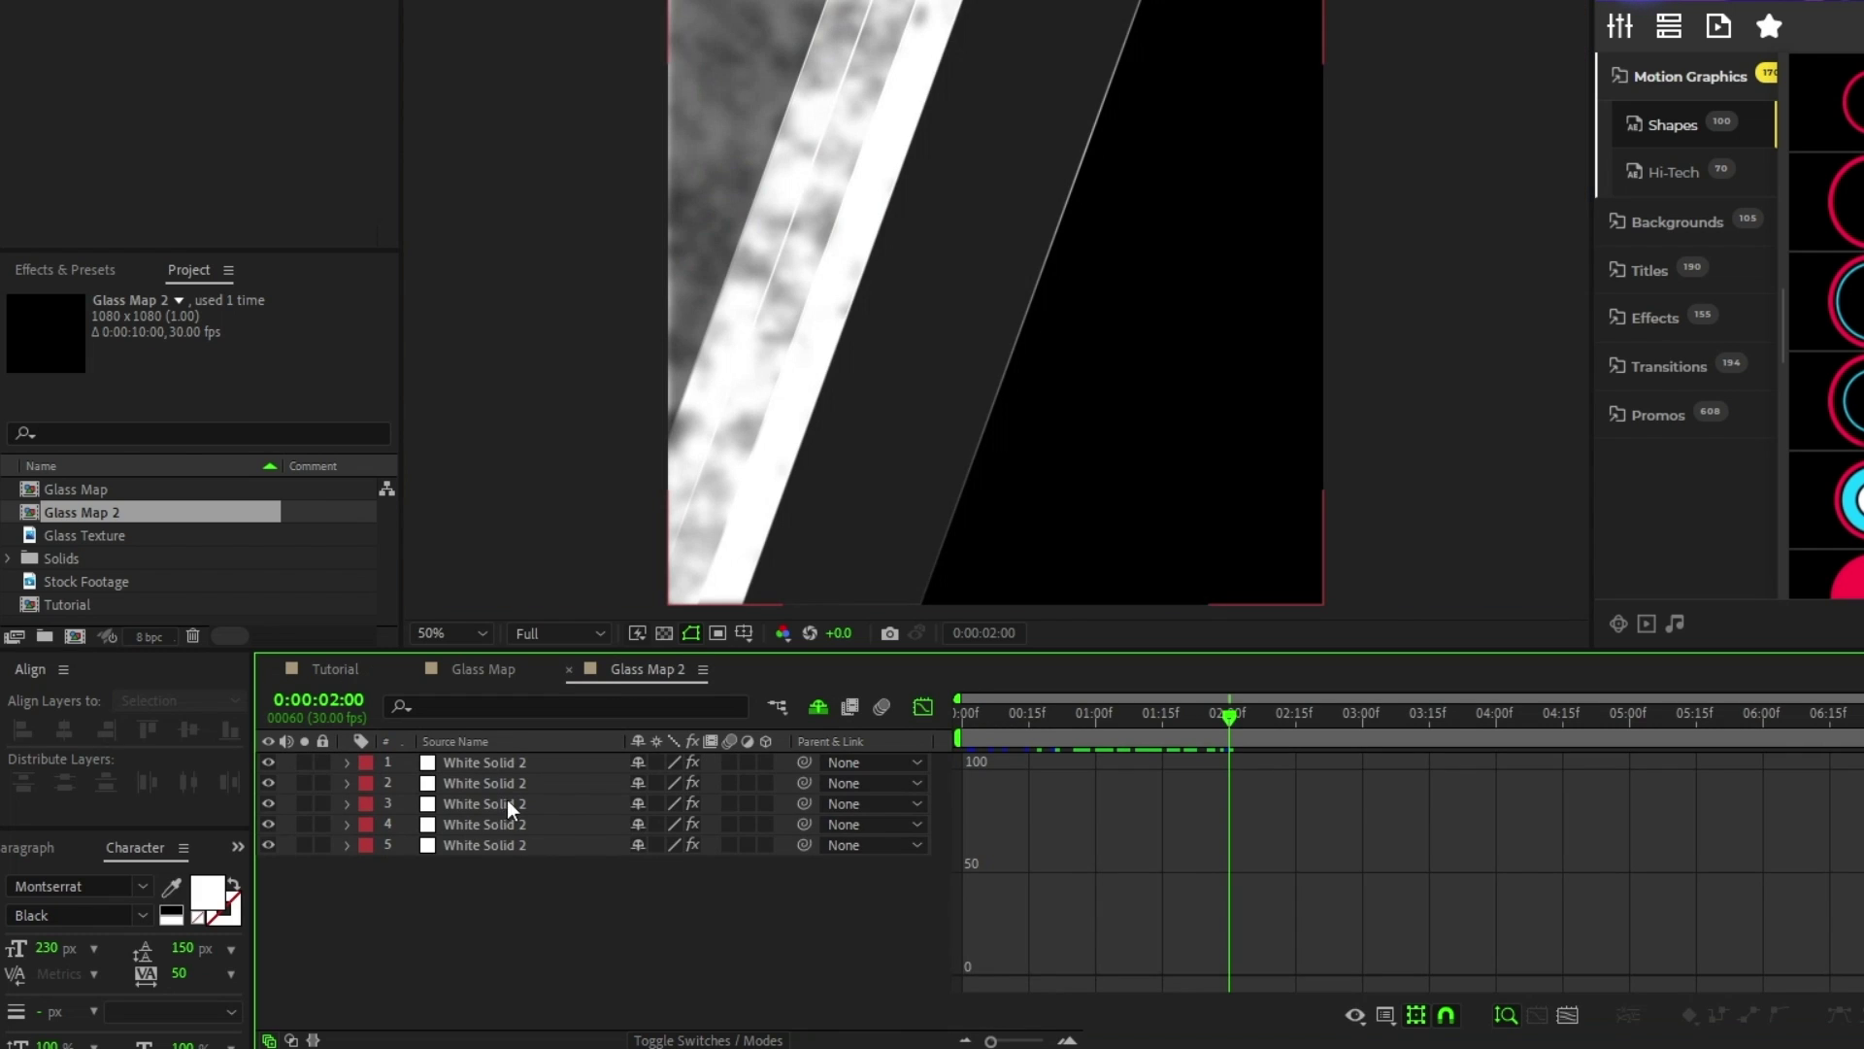
Change the Fill colour of every Glass Map 2 solid to black.
{"action": "left_click", "coordinate": [498, 844]}
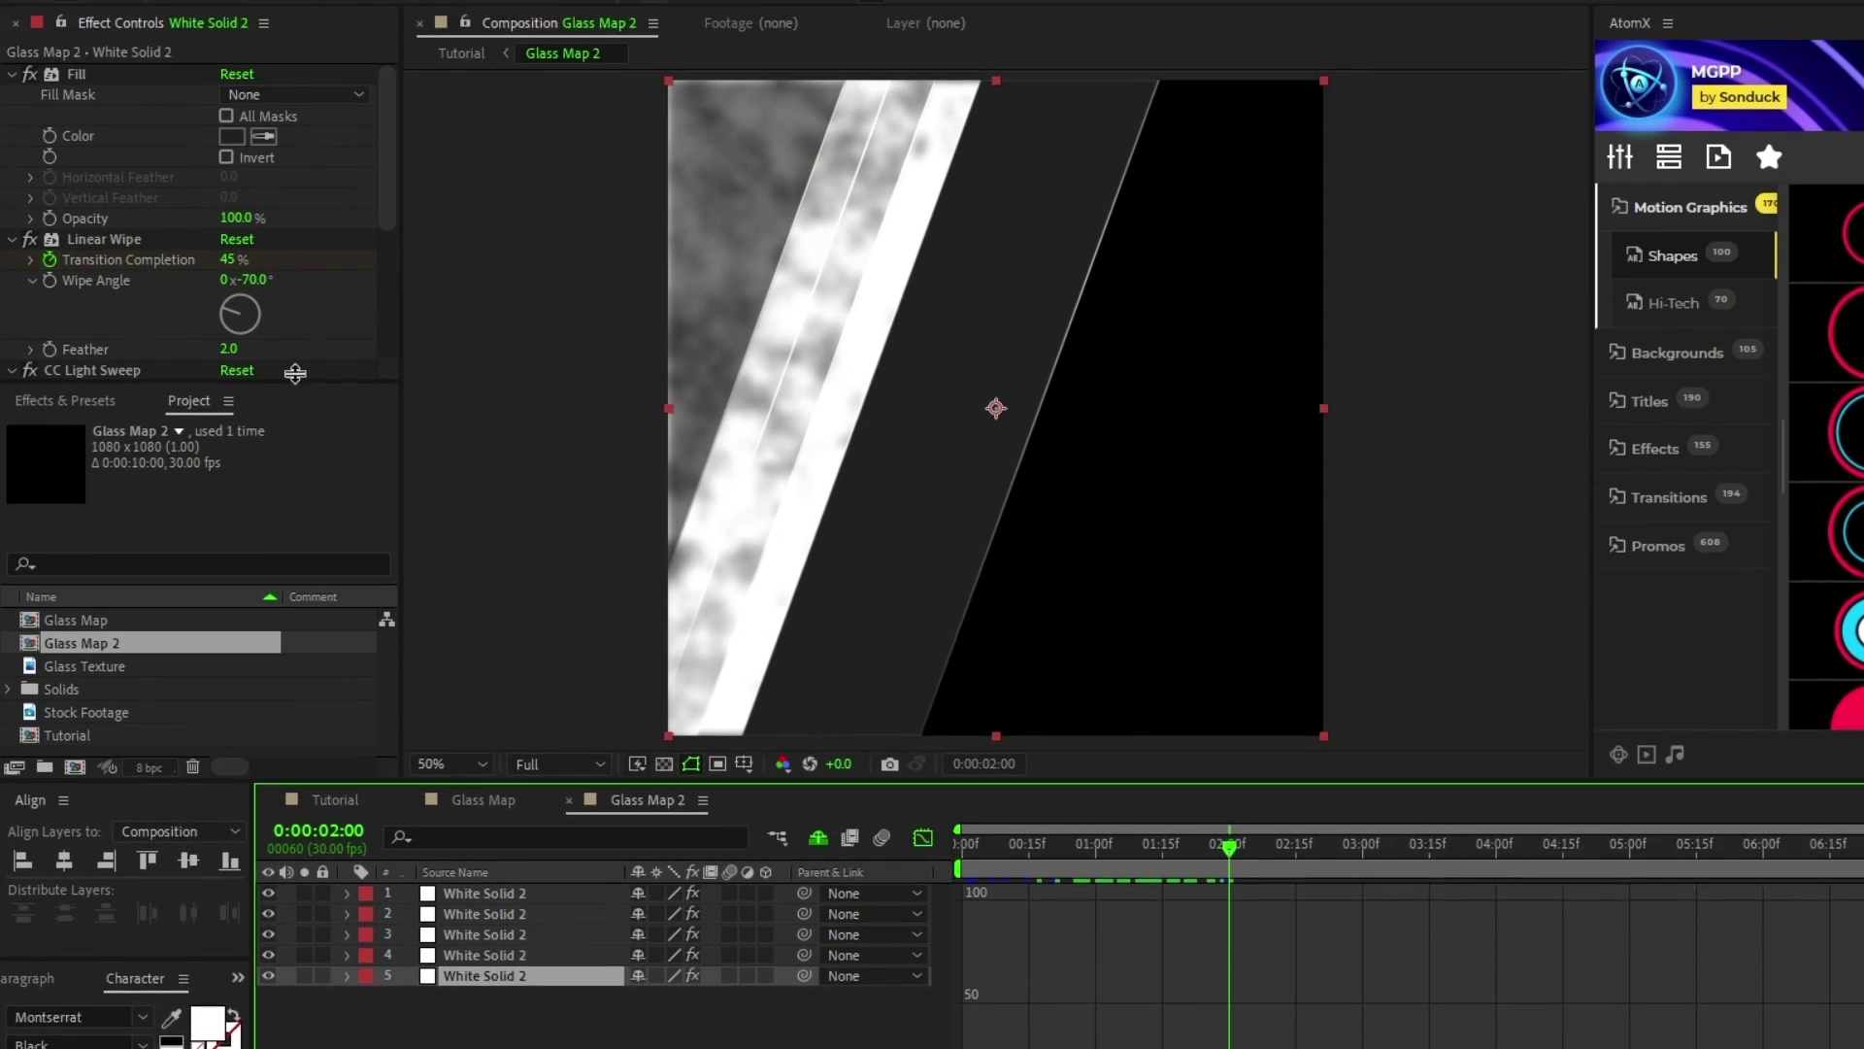
{"action": "left_click", "coordinate": [232, 5]}
{"action": "left_click", "coordinate": [1126, 370]}
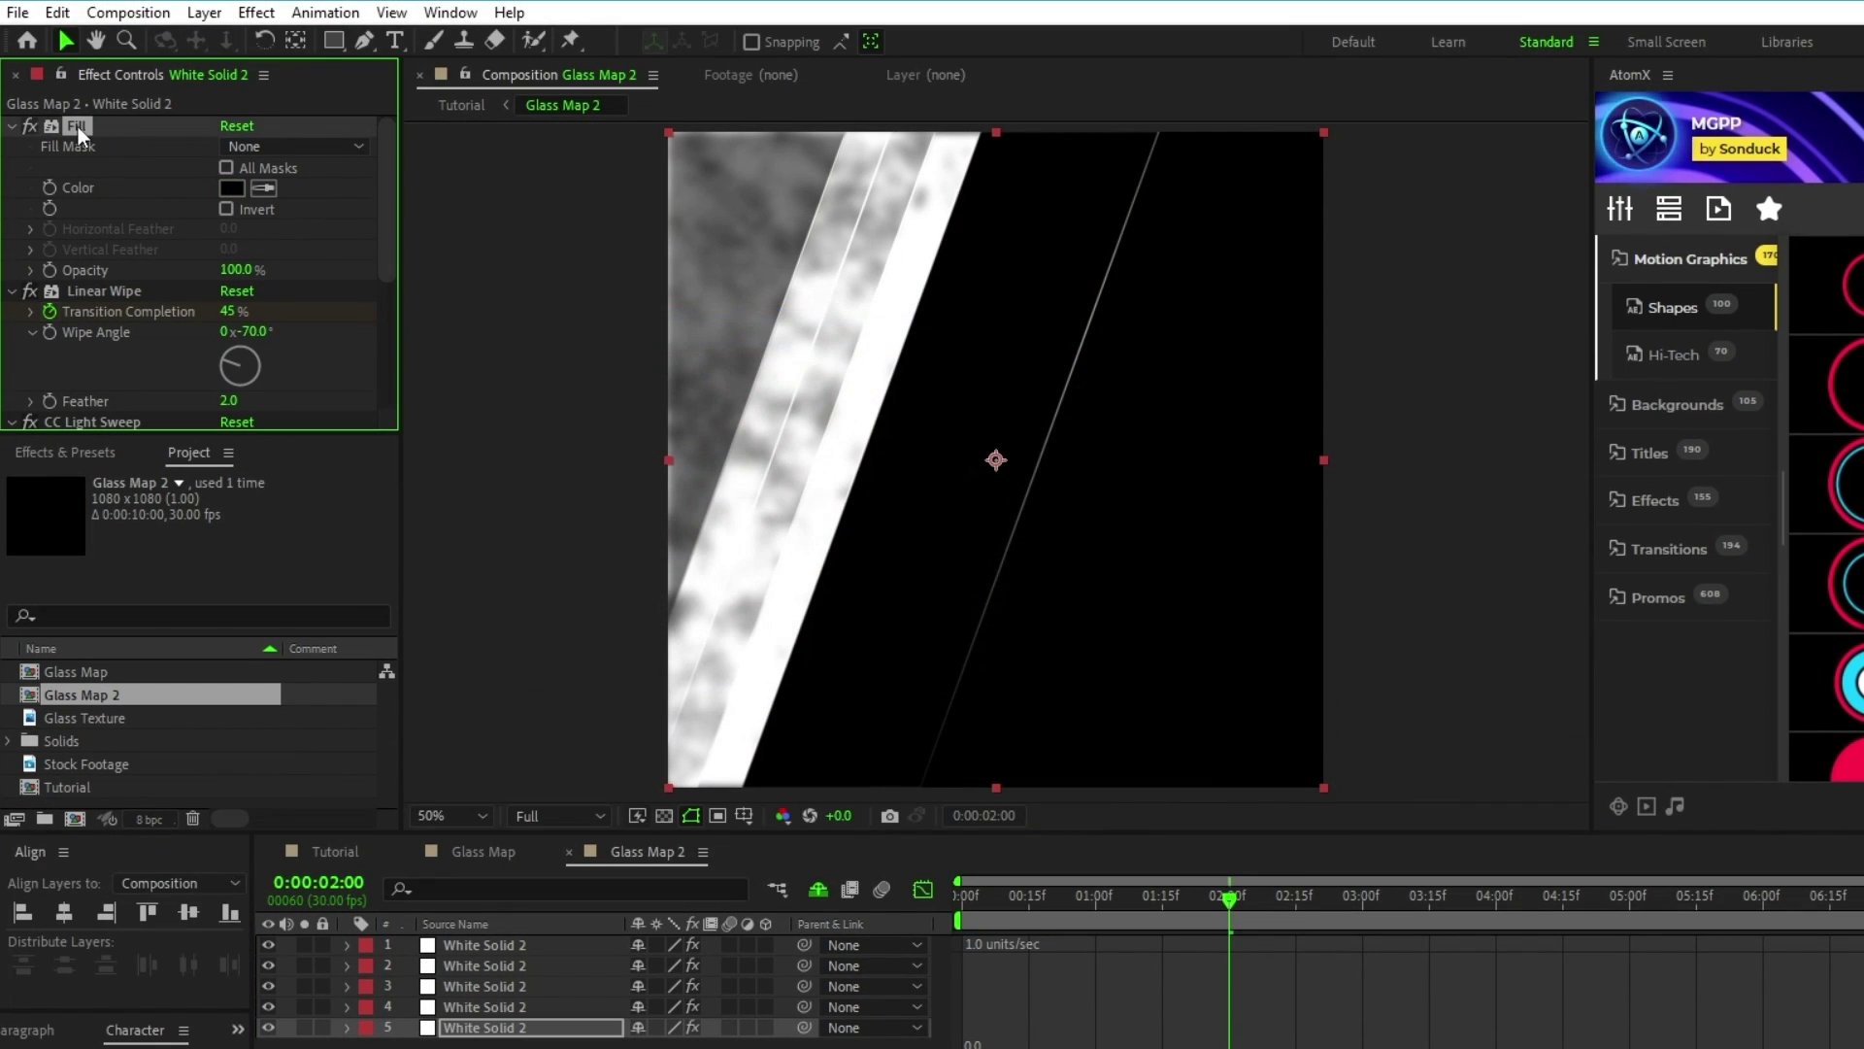
{"action": "key", "text": "ctrl+Up"}
{"action": "key", "text": "ctrl+Up"}
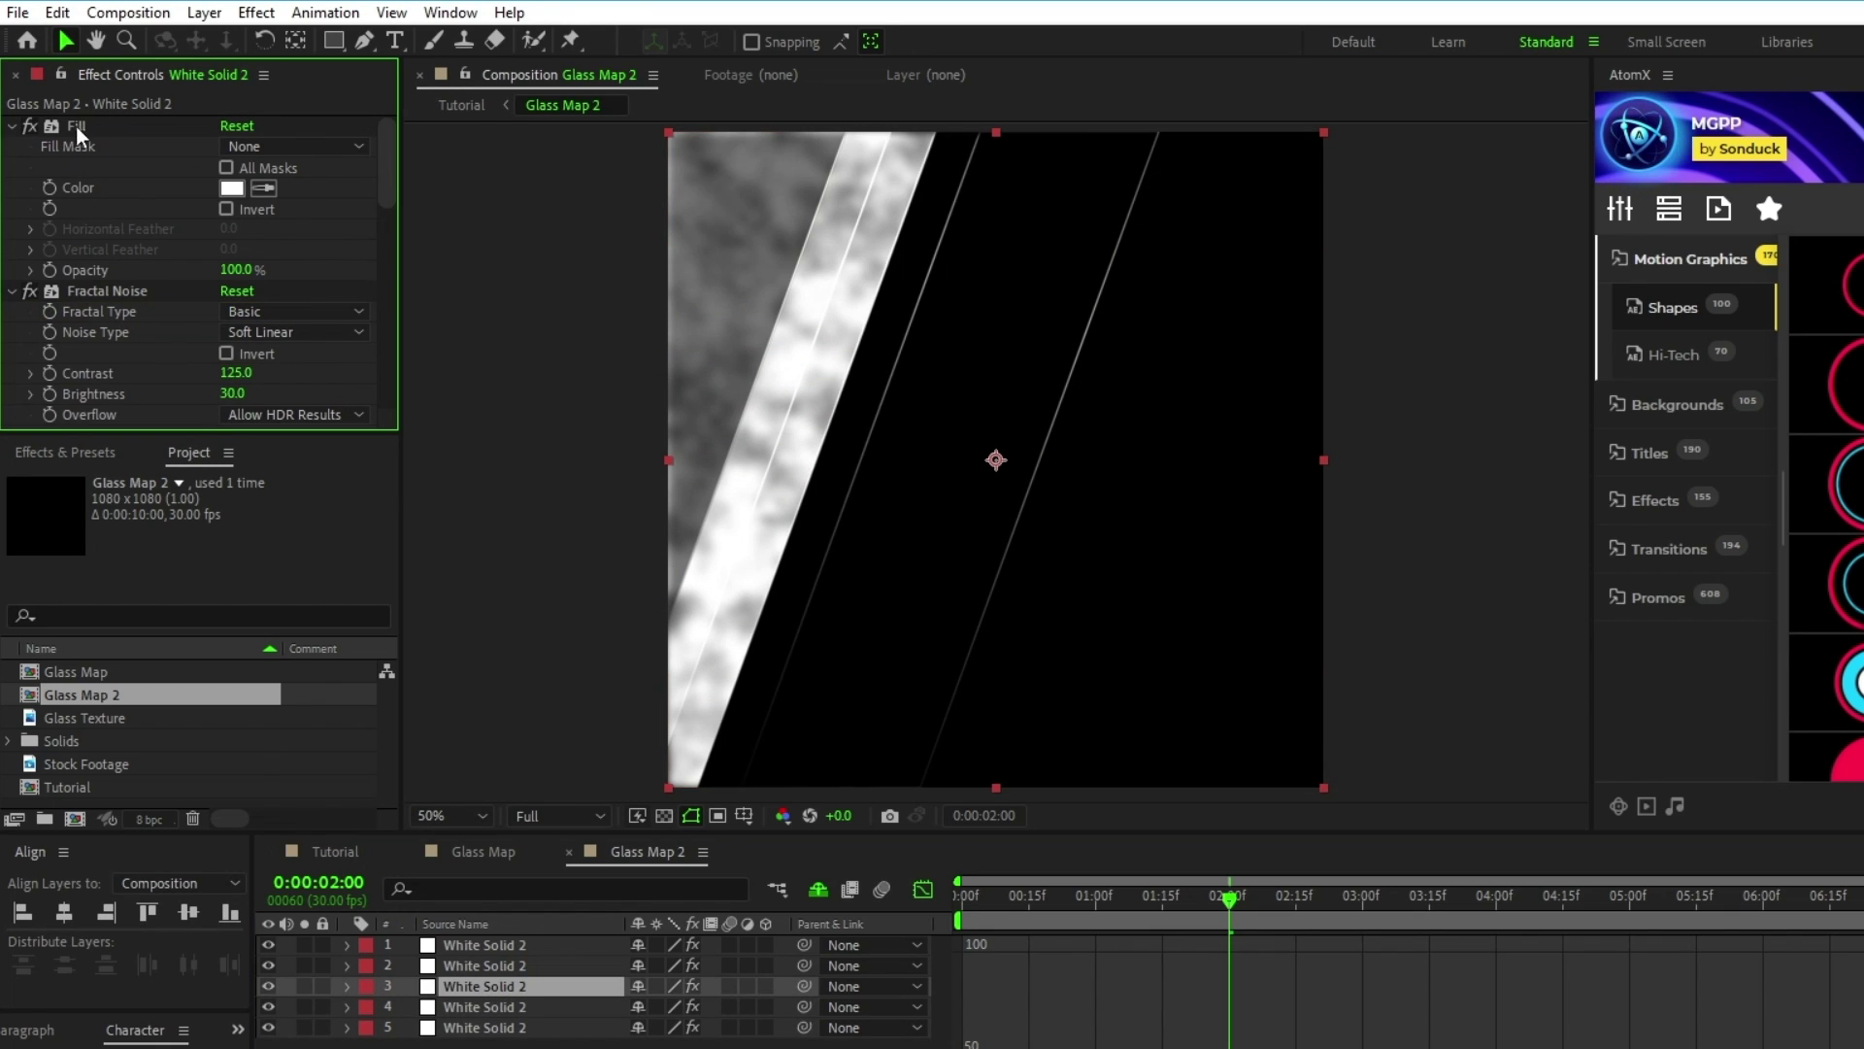
{"action": "key", "text": "ctrl+v"}
{"action": "key", "text": "ctrl+Up"}
{"action": "key", "text": "ctrl+v"}
{"action": "key", "text": "ctrl+Up"}
{"action": "key", "text": "ctrl+v"}
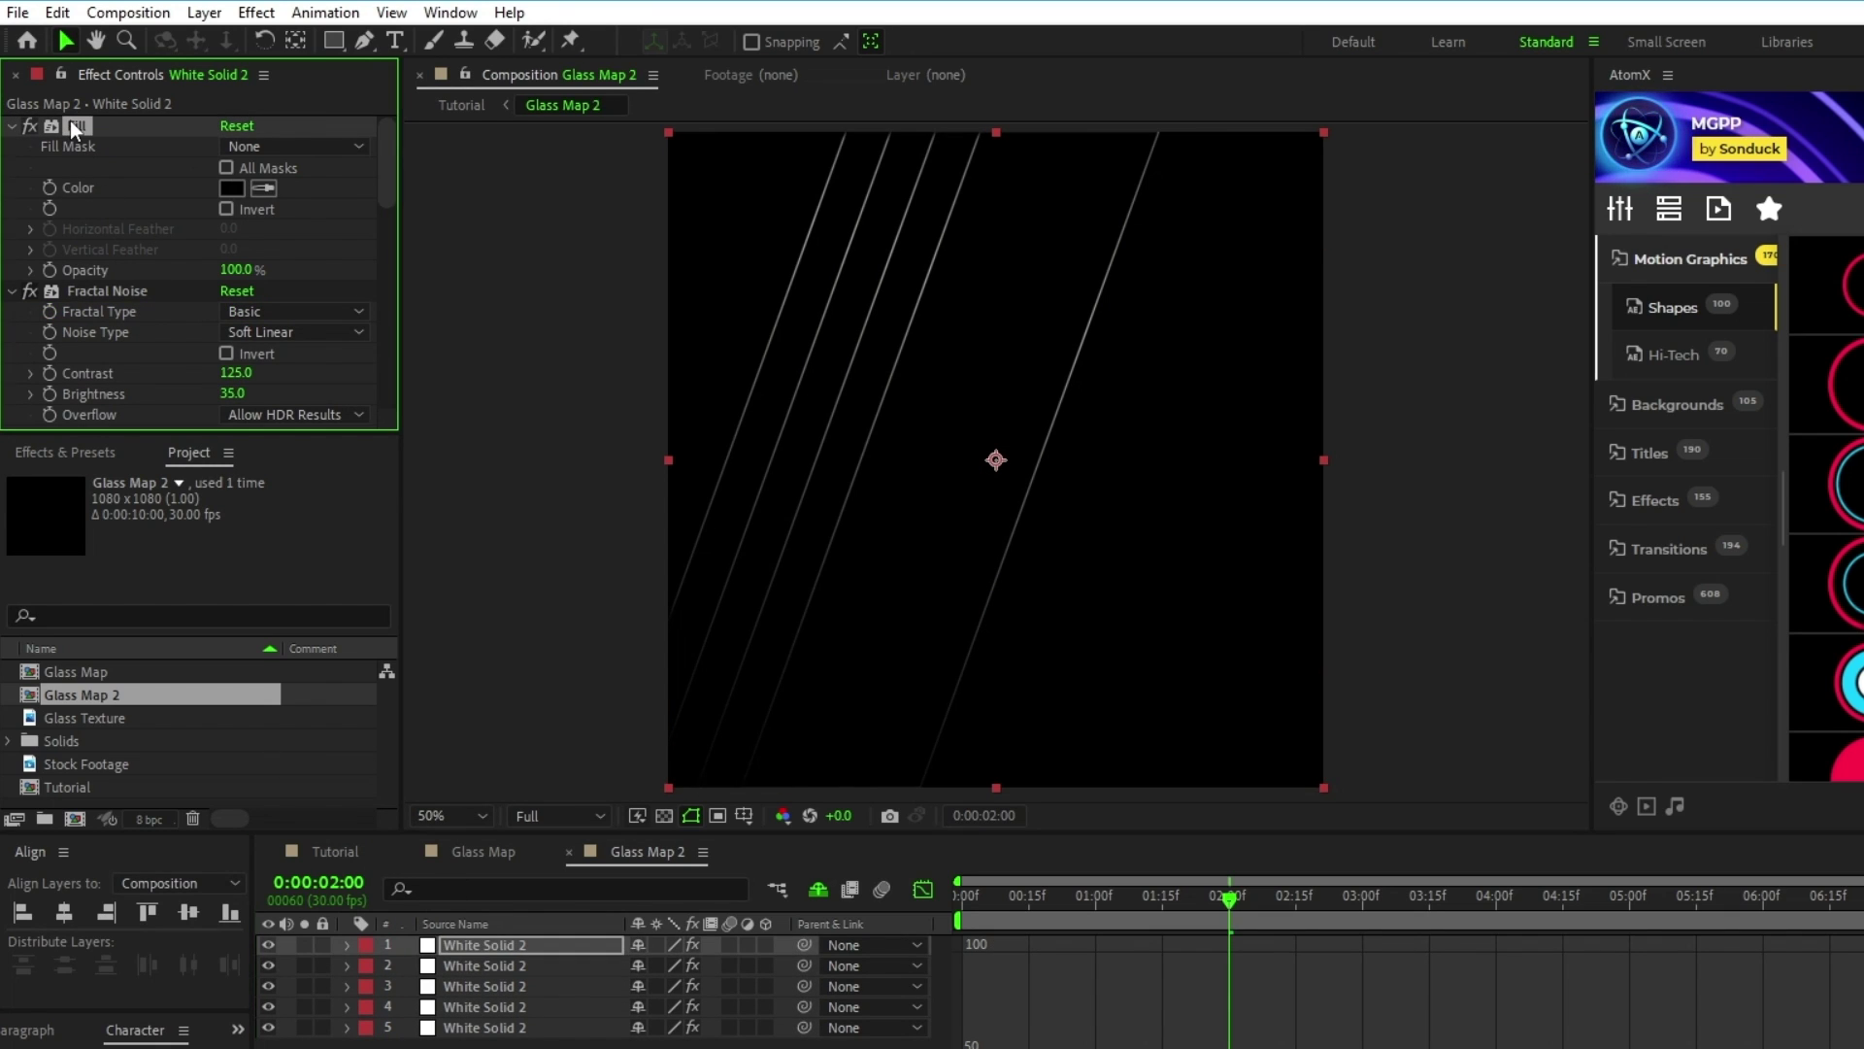
{"action": "left_click_drag", "start_coordinate": [384, 171], "coordinate": [388, 212]}
Delete Fractal Noise from all four solids and return to the Tutorial comp.
{"action": "left_click", "coordinate": [122, 148]}
{"action": "key", "text": "Delete"}
{"action": "left_click", "coordinate": [483, 965]}
{"action": "left_click", "coordinate": [125, 290]}
{"action": "key", "text": "Delete"}
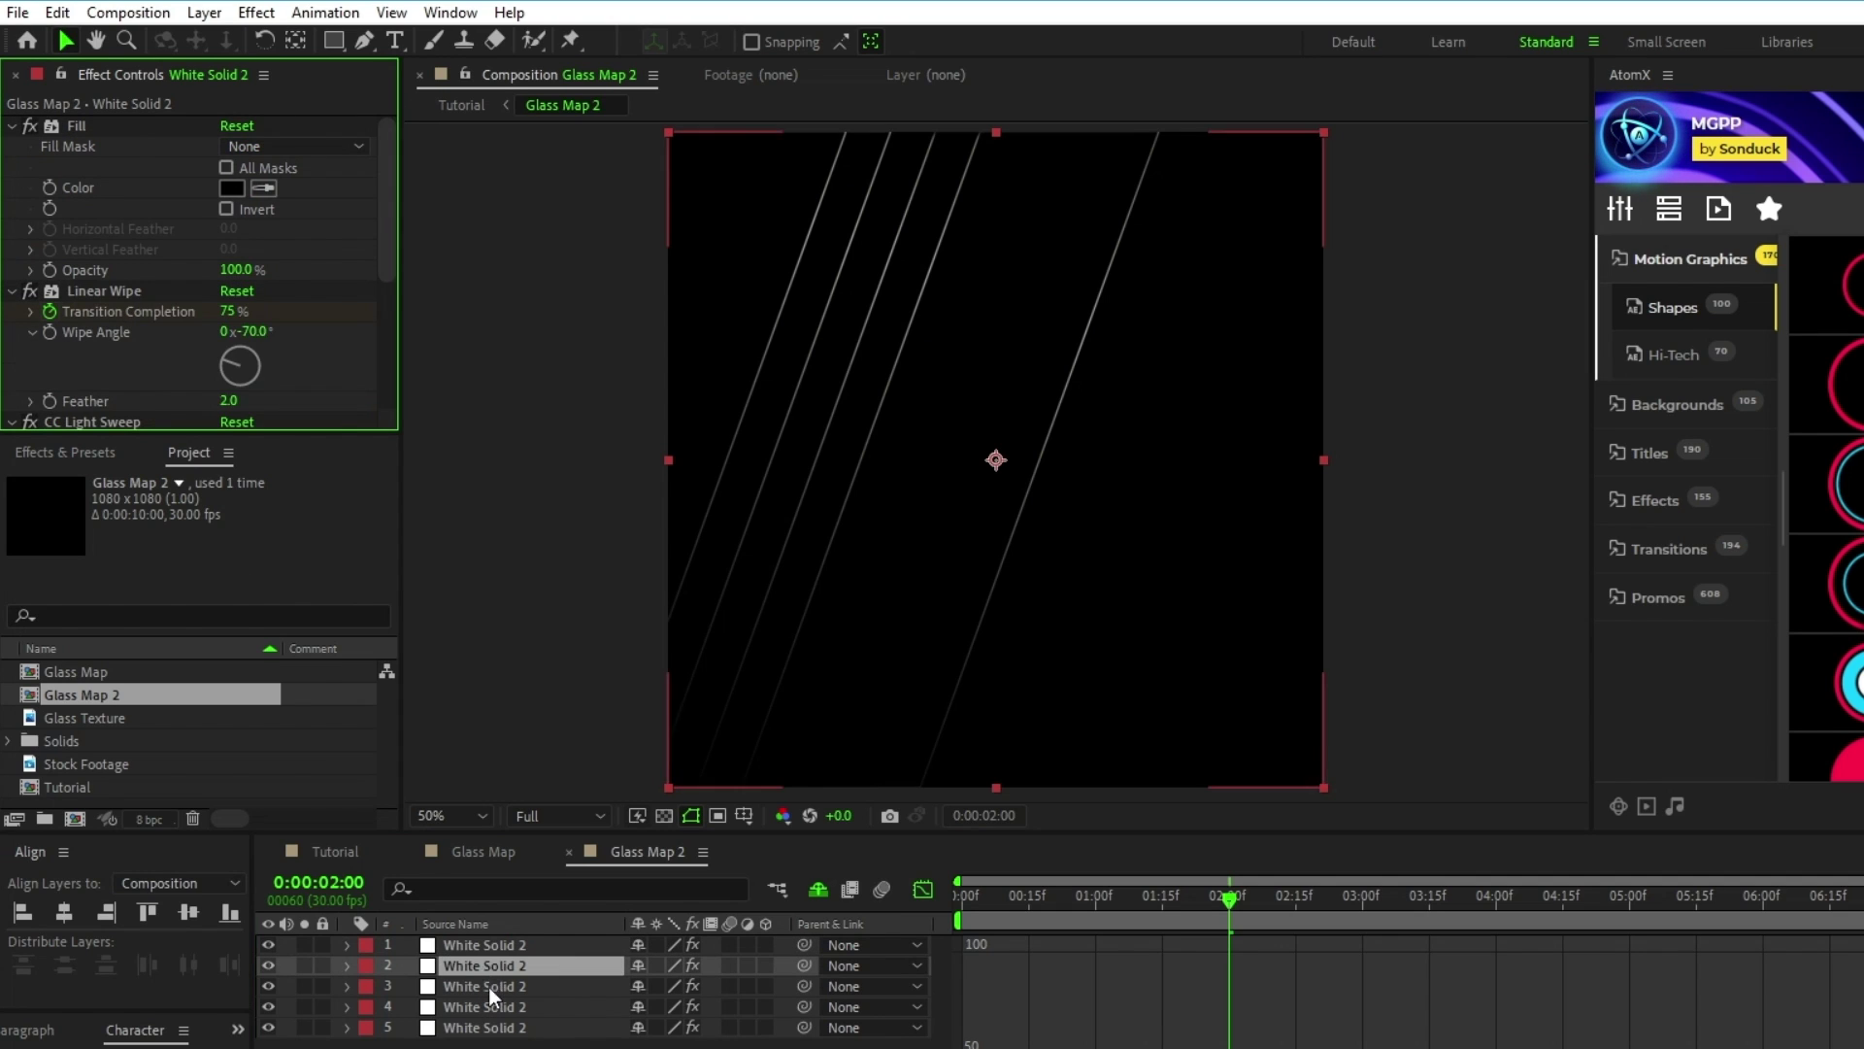
{"action": "left_click", "coordinate": [492, 990]}
{"action": "left_click", "coordinate": [126, 290]}
{"action": "key", "text": "Delete"}
{"action": "key", "text": "ctrl+Down"}
{"action": "left_click", "coordinate": [129, 292]}
{"action": "key", "text": "Delete"}
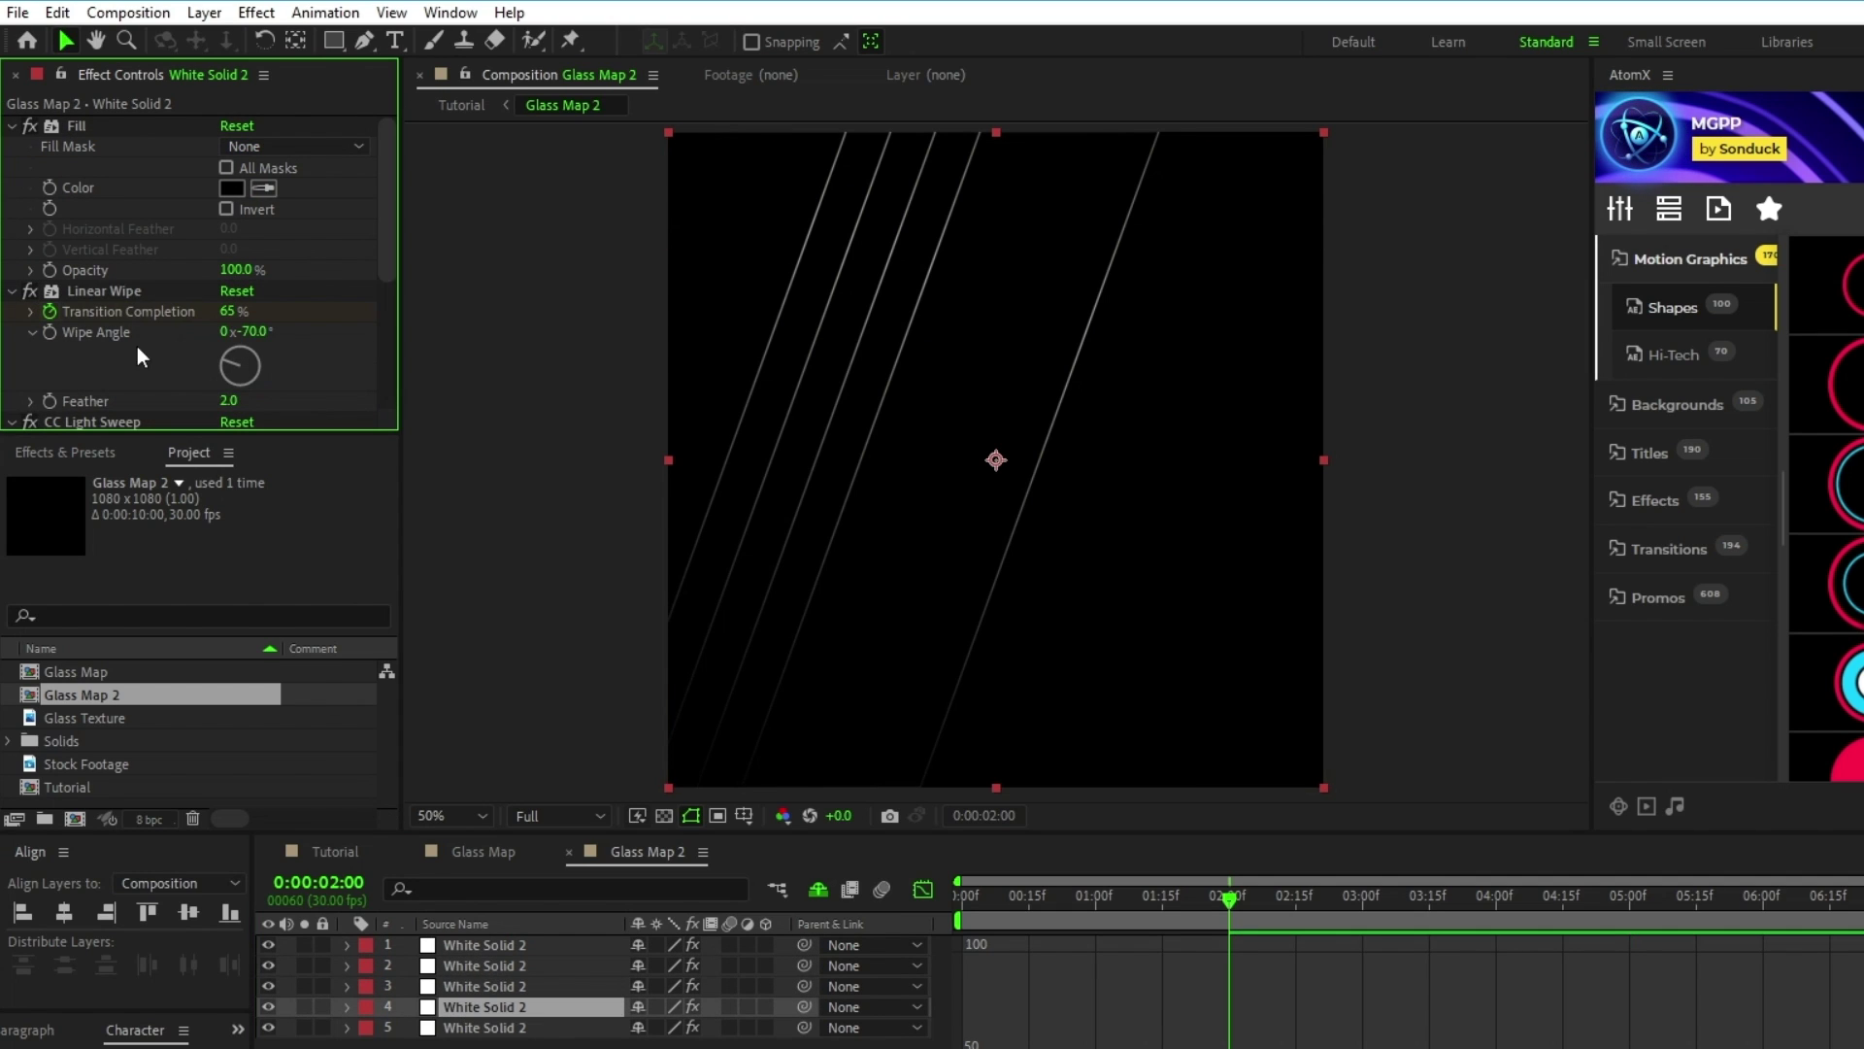
{"action": "key", "text": "F2"}
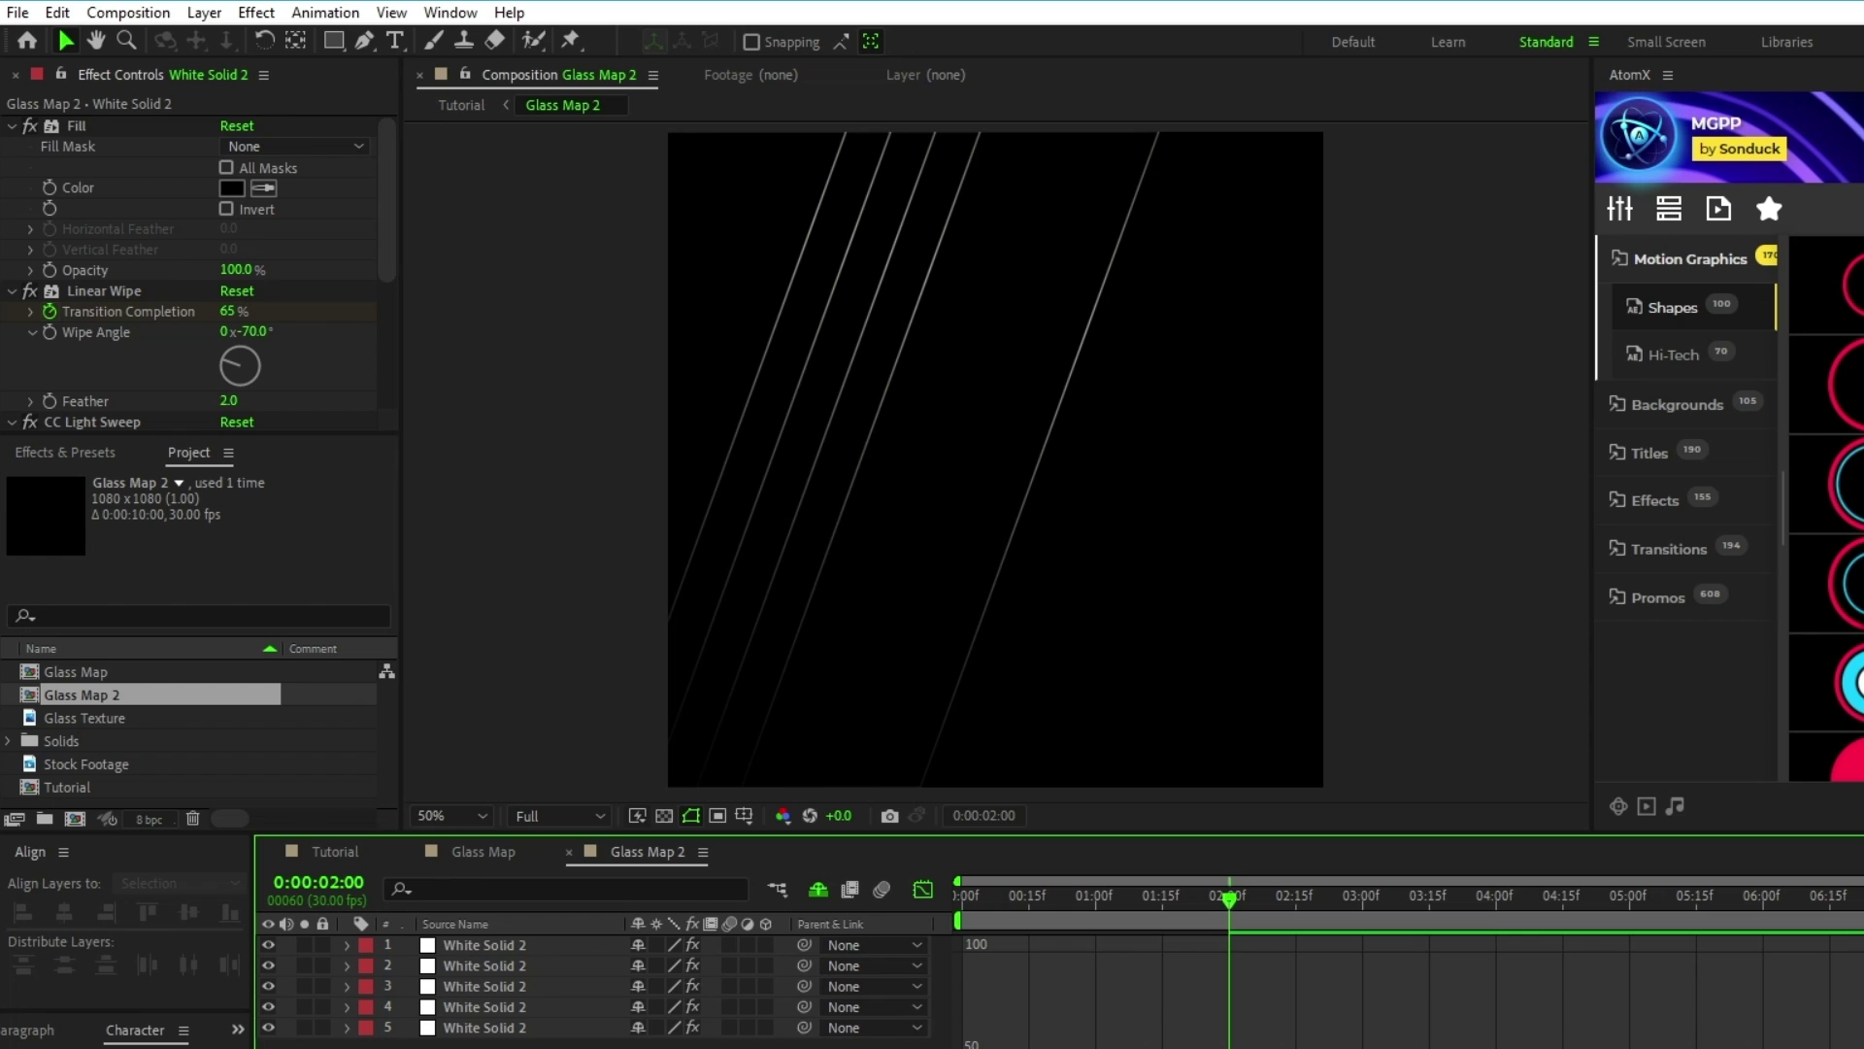
{"action": "left_click", "coordinate": [348, 850]}
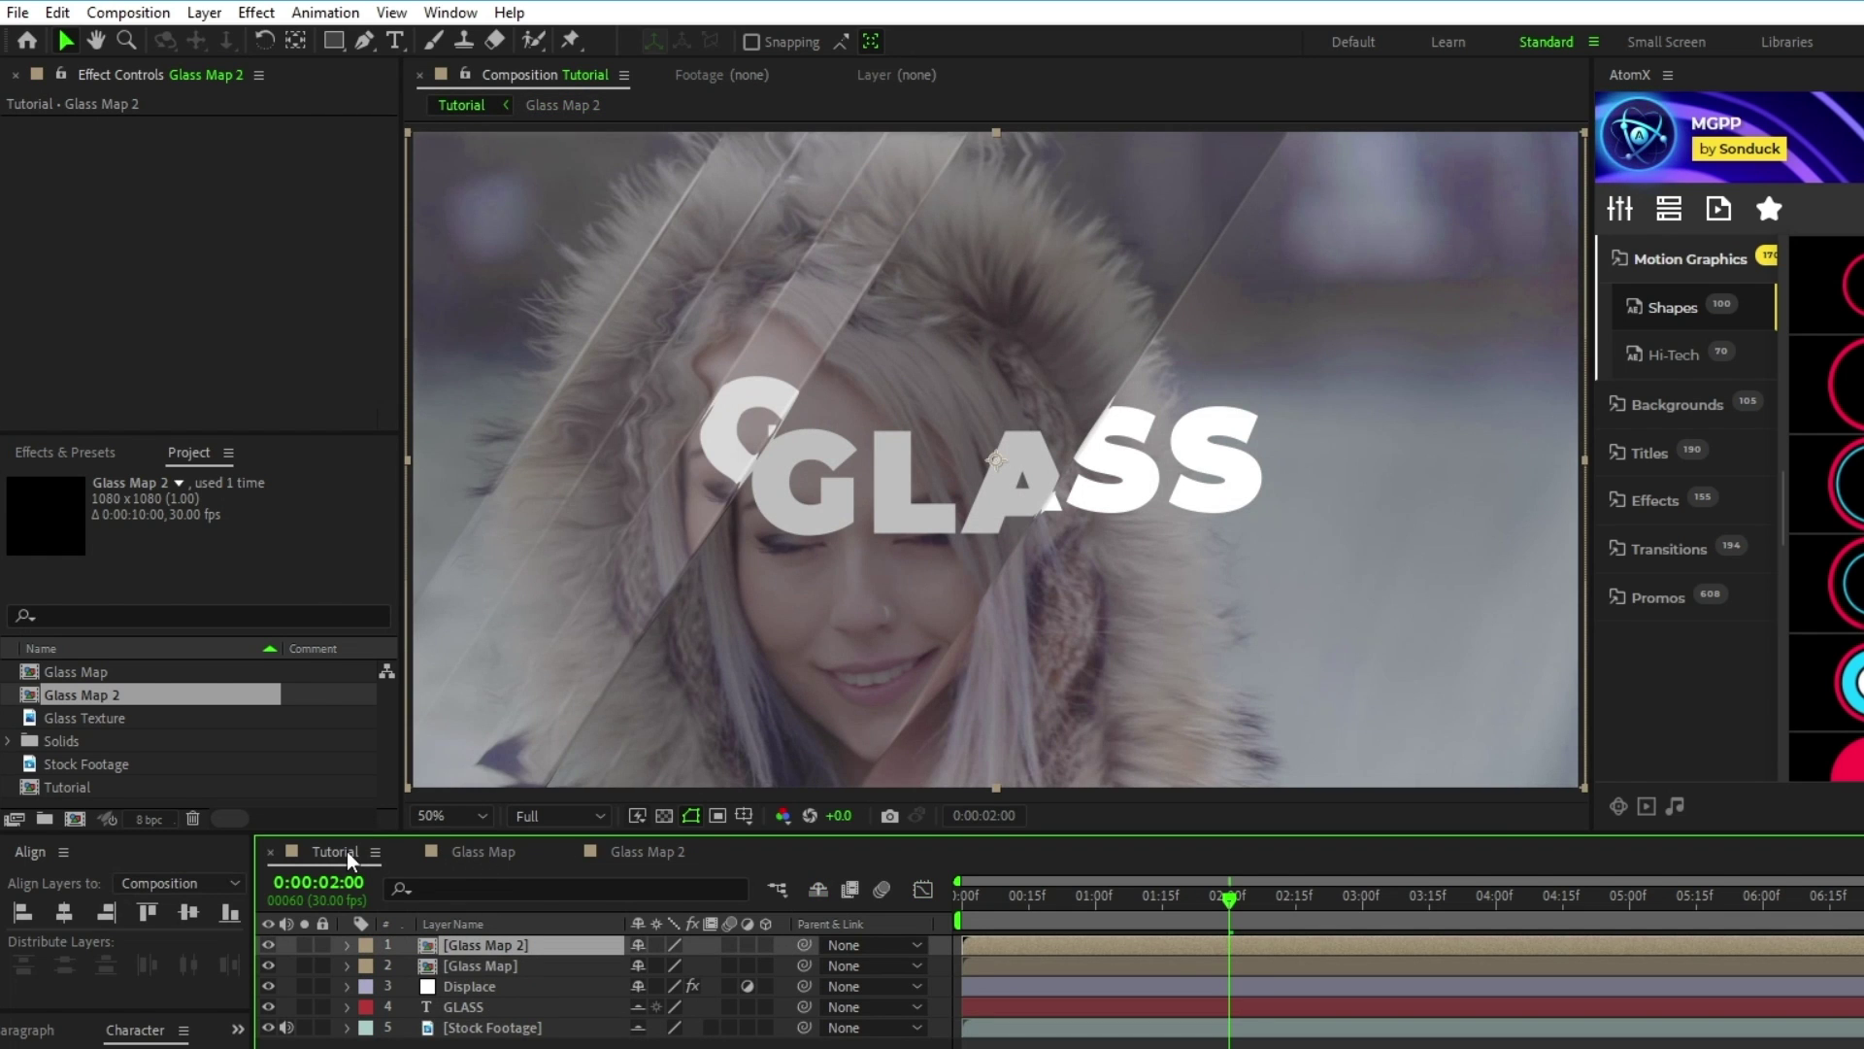
Duplicate the Glass Map 2 layer and toggle visibility to compare both glass copies.
{"action": "key", "text": "ctrl+d"}
{"action": "left_click", "coordinate": [264, 943]}
{"action": "left_click", "coordinate": [266, 944]}
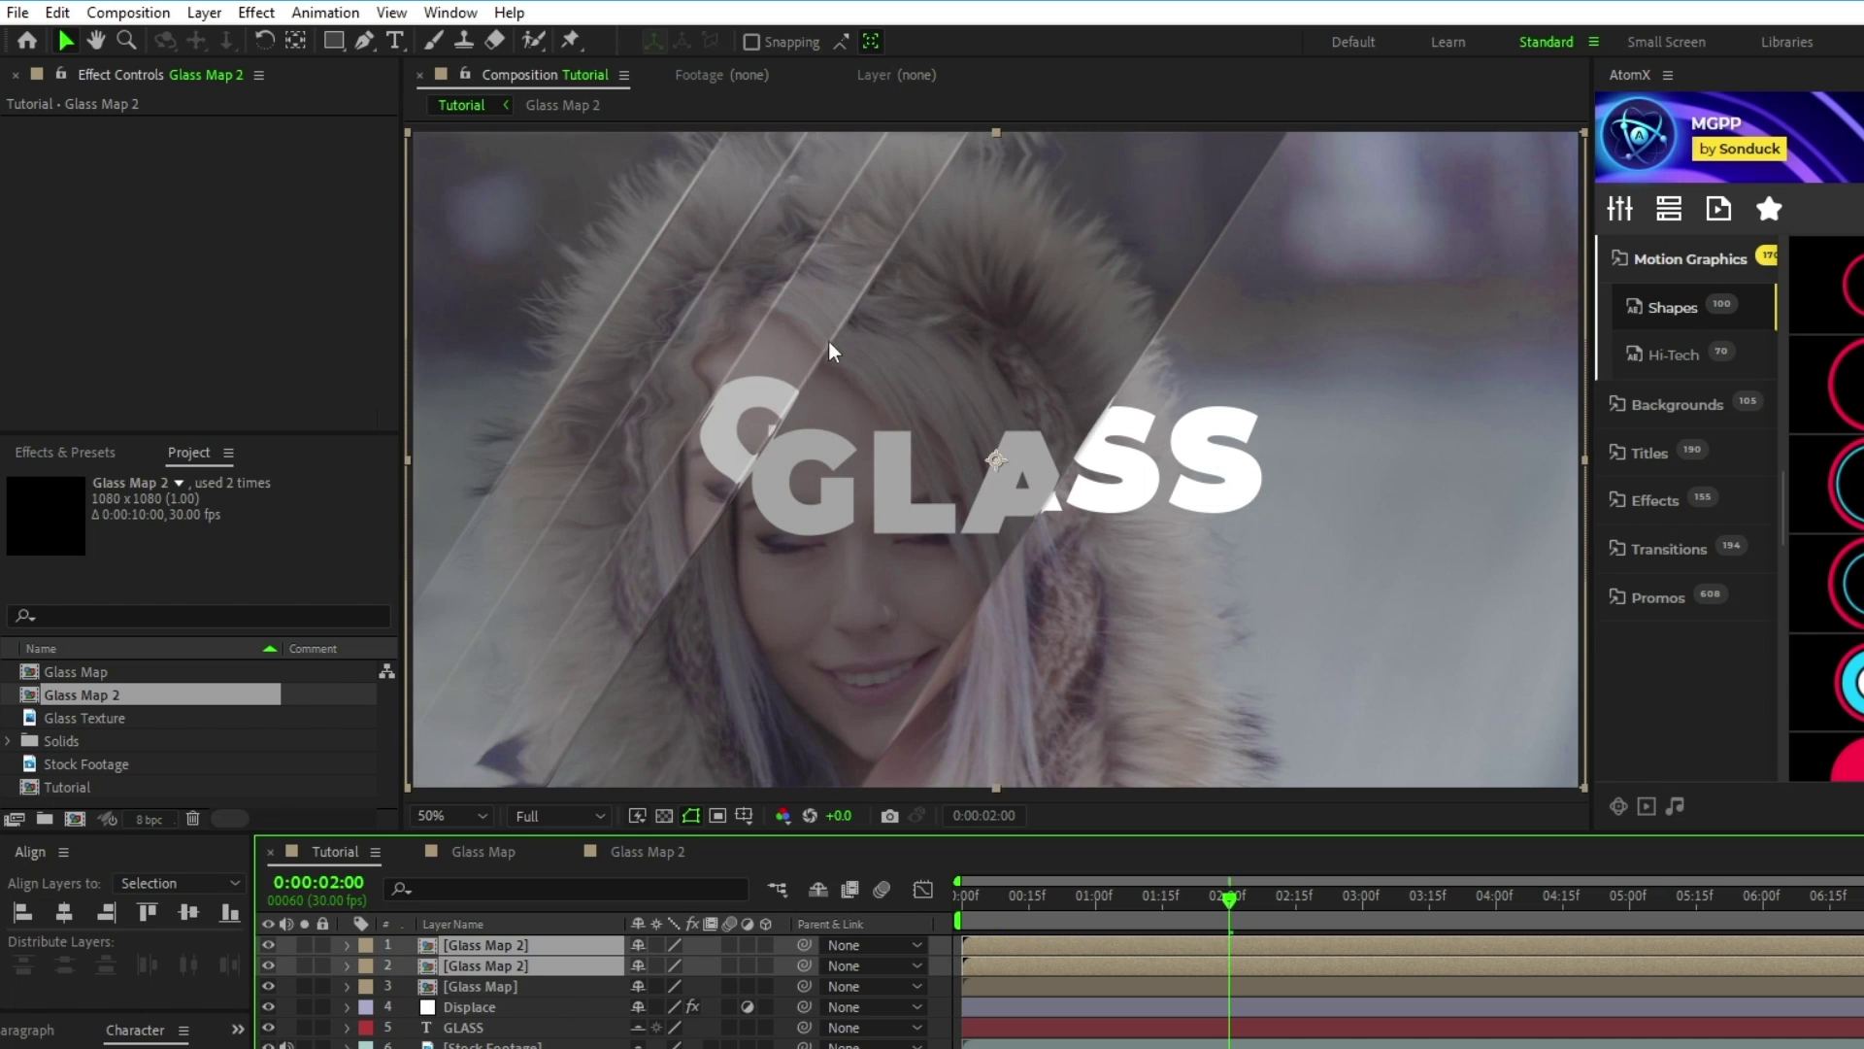
{"action": "left_click", "coordinate": [268, 945]}
{"action": "left_click", "coordinate": [268, 945]}
{"action": "left_click", "coordinate": [267, 944]}
{"action": "left_click", "coordinate": [268, 945]}
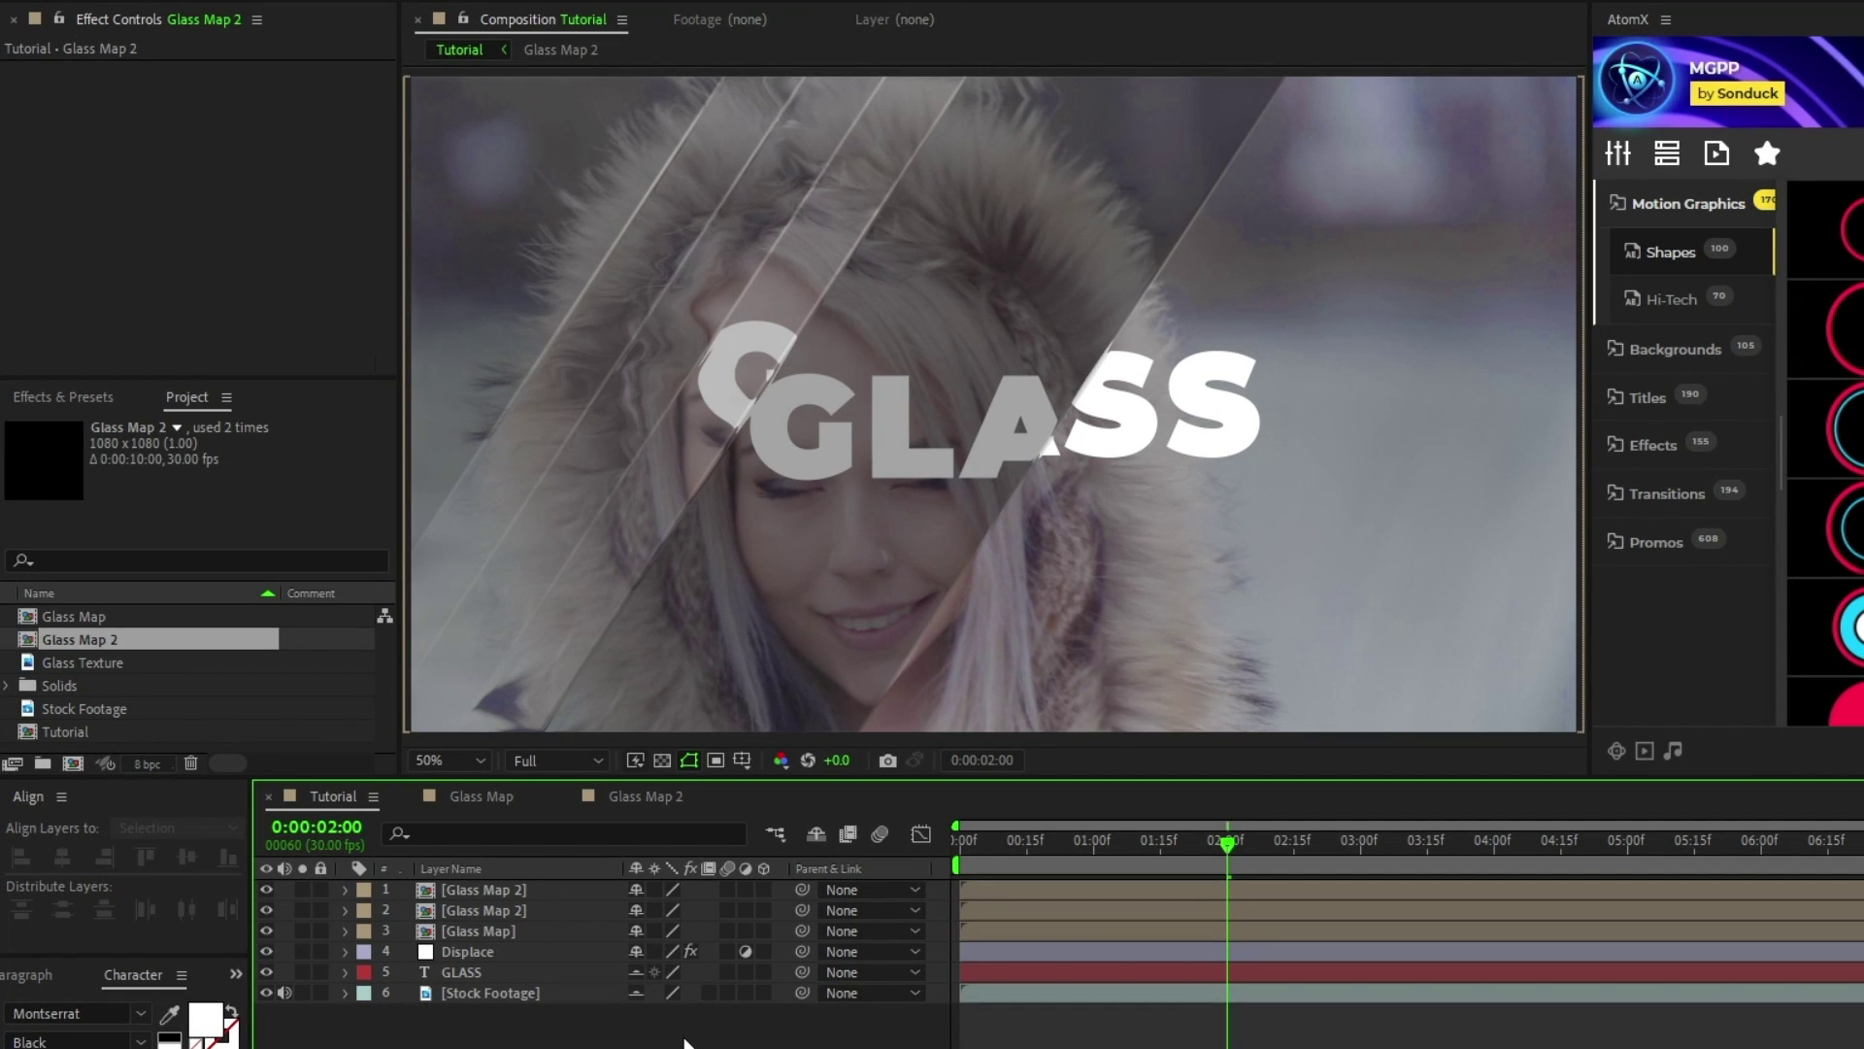
{"action": "left_click", "coordinate": [110, 664]}
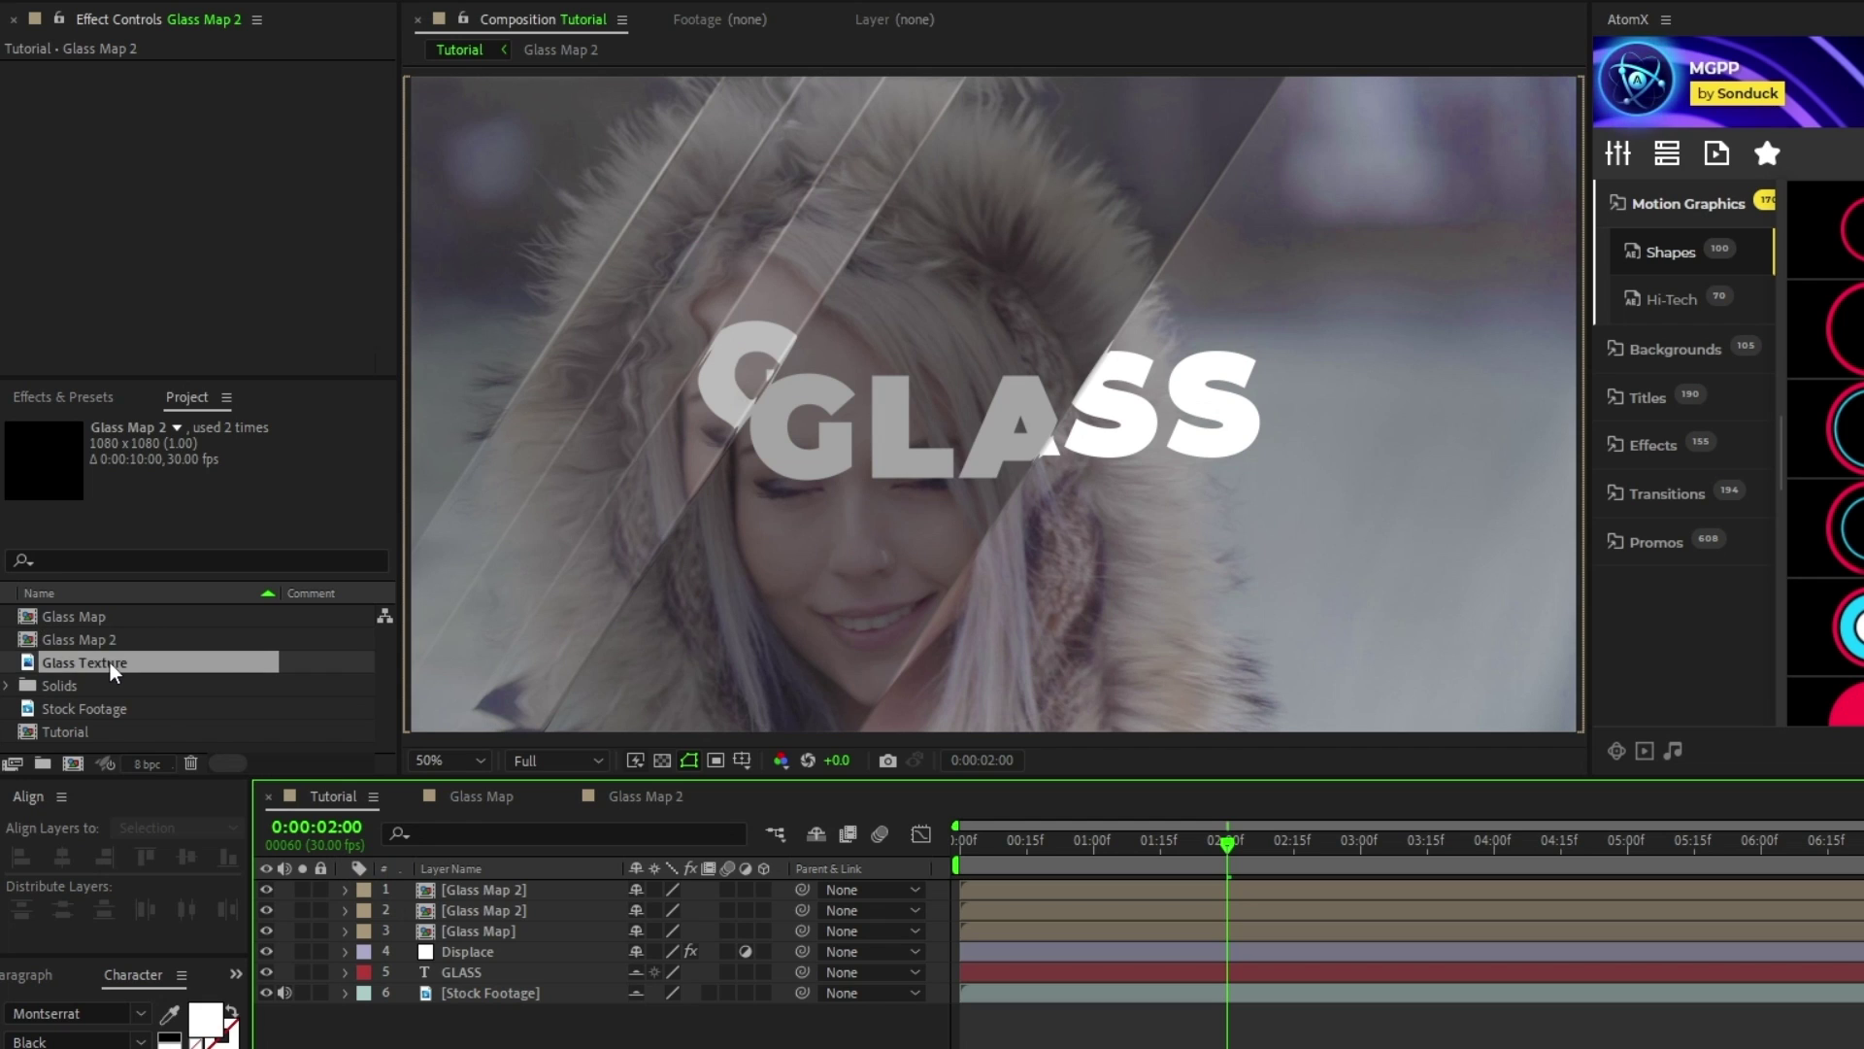
Place Glass Texture below the Glass Map 2 layers and show the Modes columns.
{"action": "left_click_drag", "start_coordinate": [113, 671], "coordinate": [482, 934]}
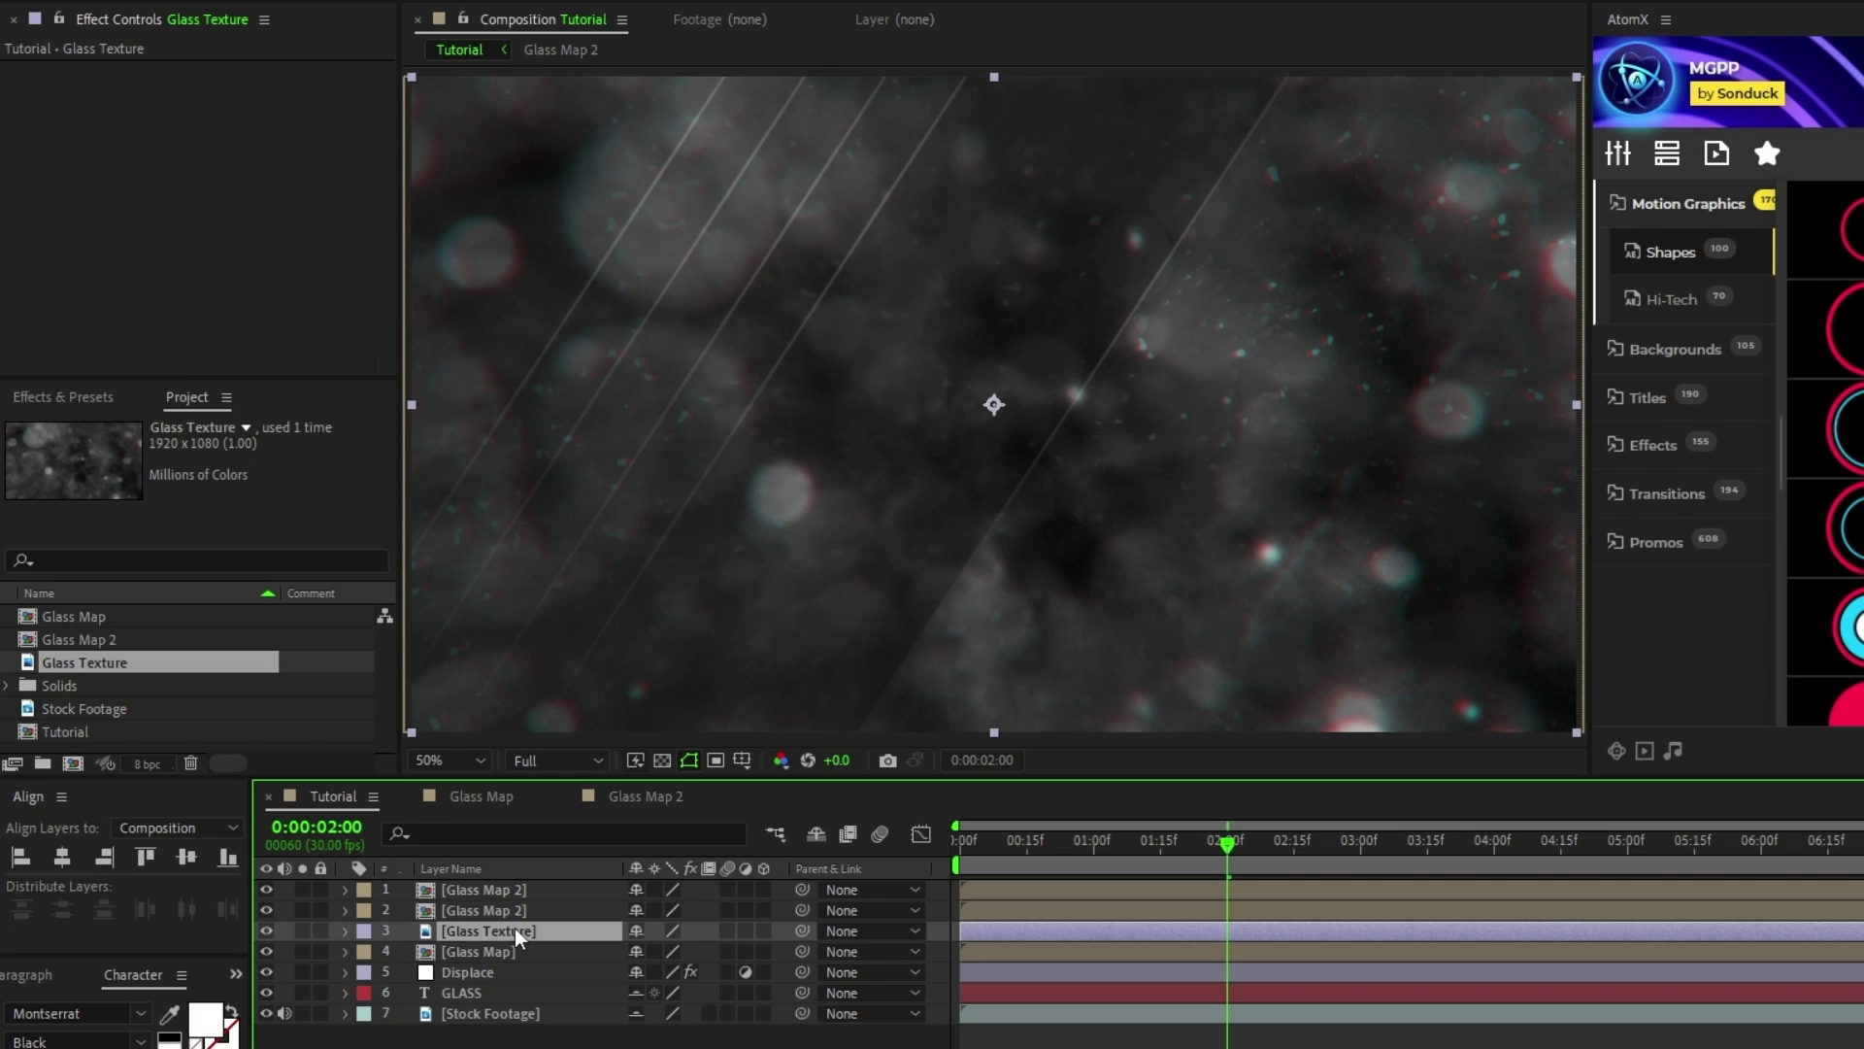
{"action": "key", "text": "F4"}
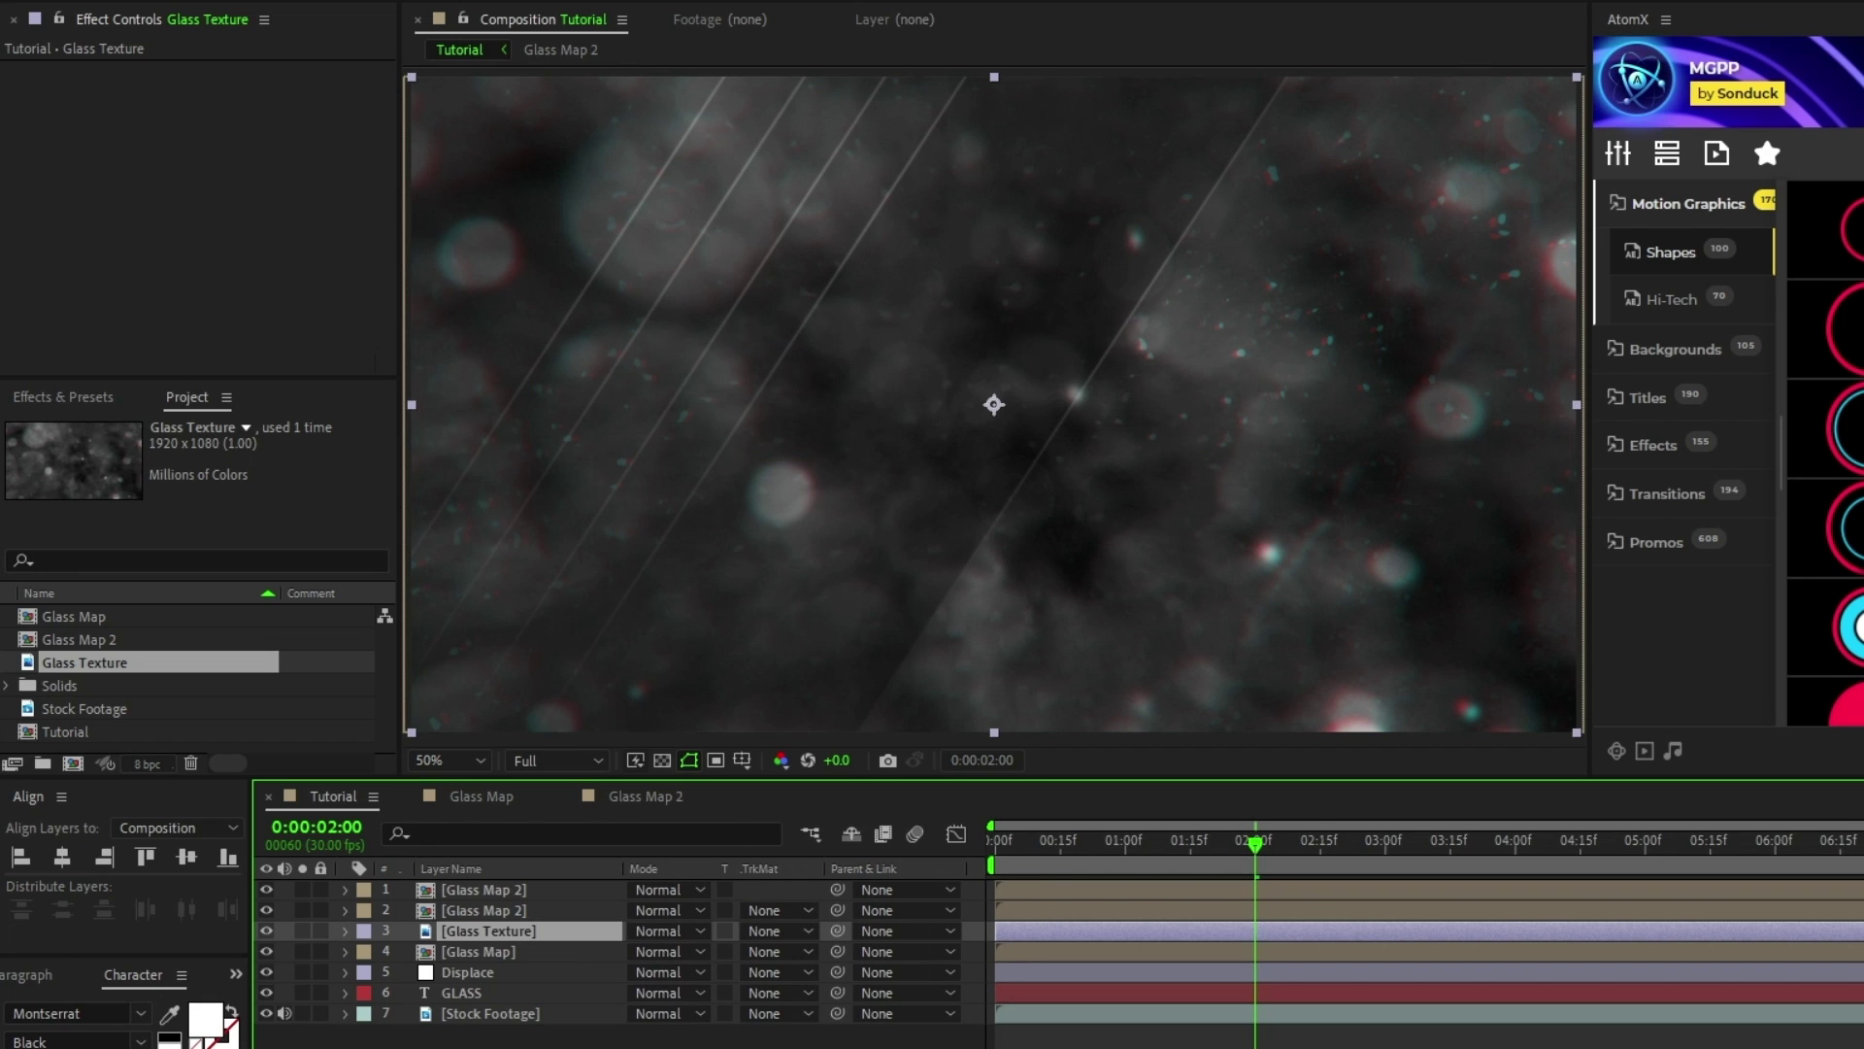
Set Glass Texture and Glass Map to Screen blend mode.
{"action": "left_click", "coordinate": [554, 955], "text": "ctrl"}
{"action": "left_click", "coordinate": [668, 952]}
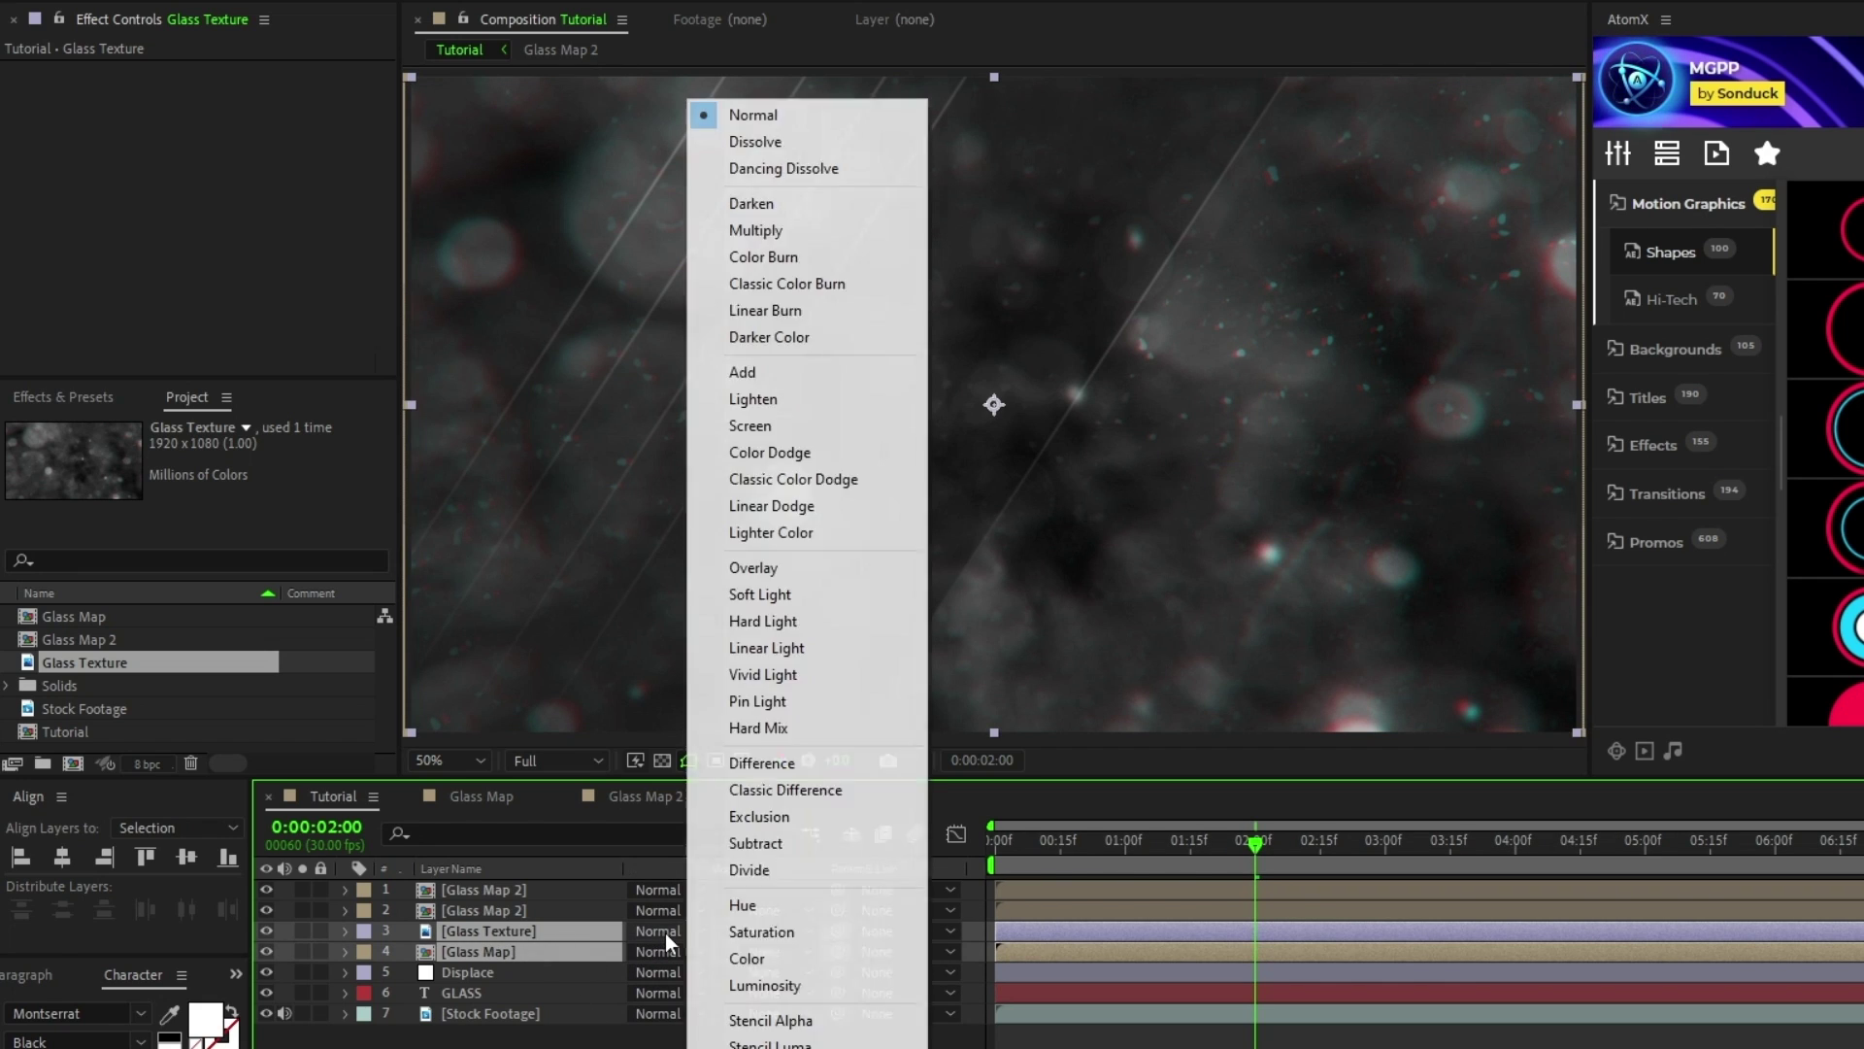
{"action": "left_click", "coordinate": [723, 417]}
Set both Glass Map 2 layers to Add blend mode.
{"action": "left_click", "coordinate": [537, 913]}
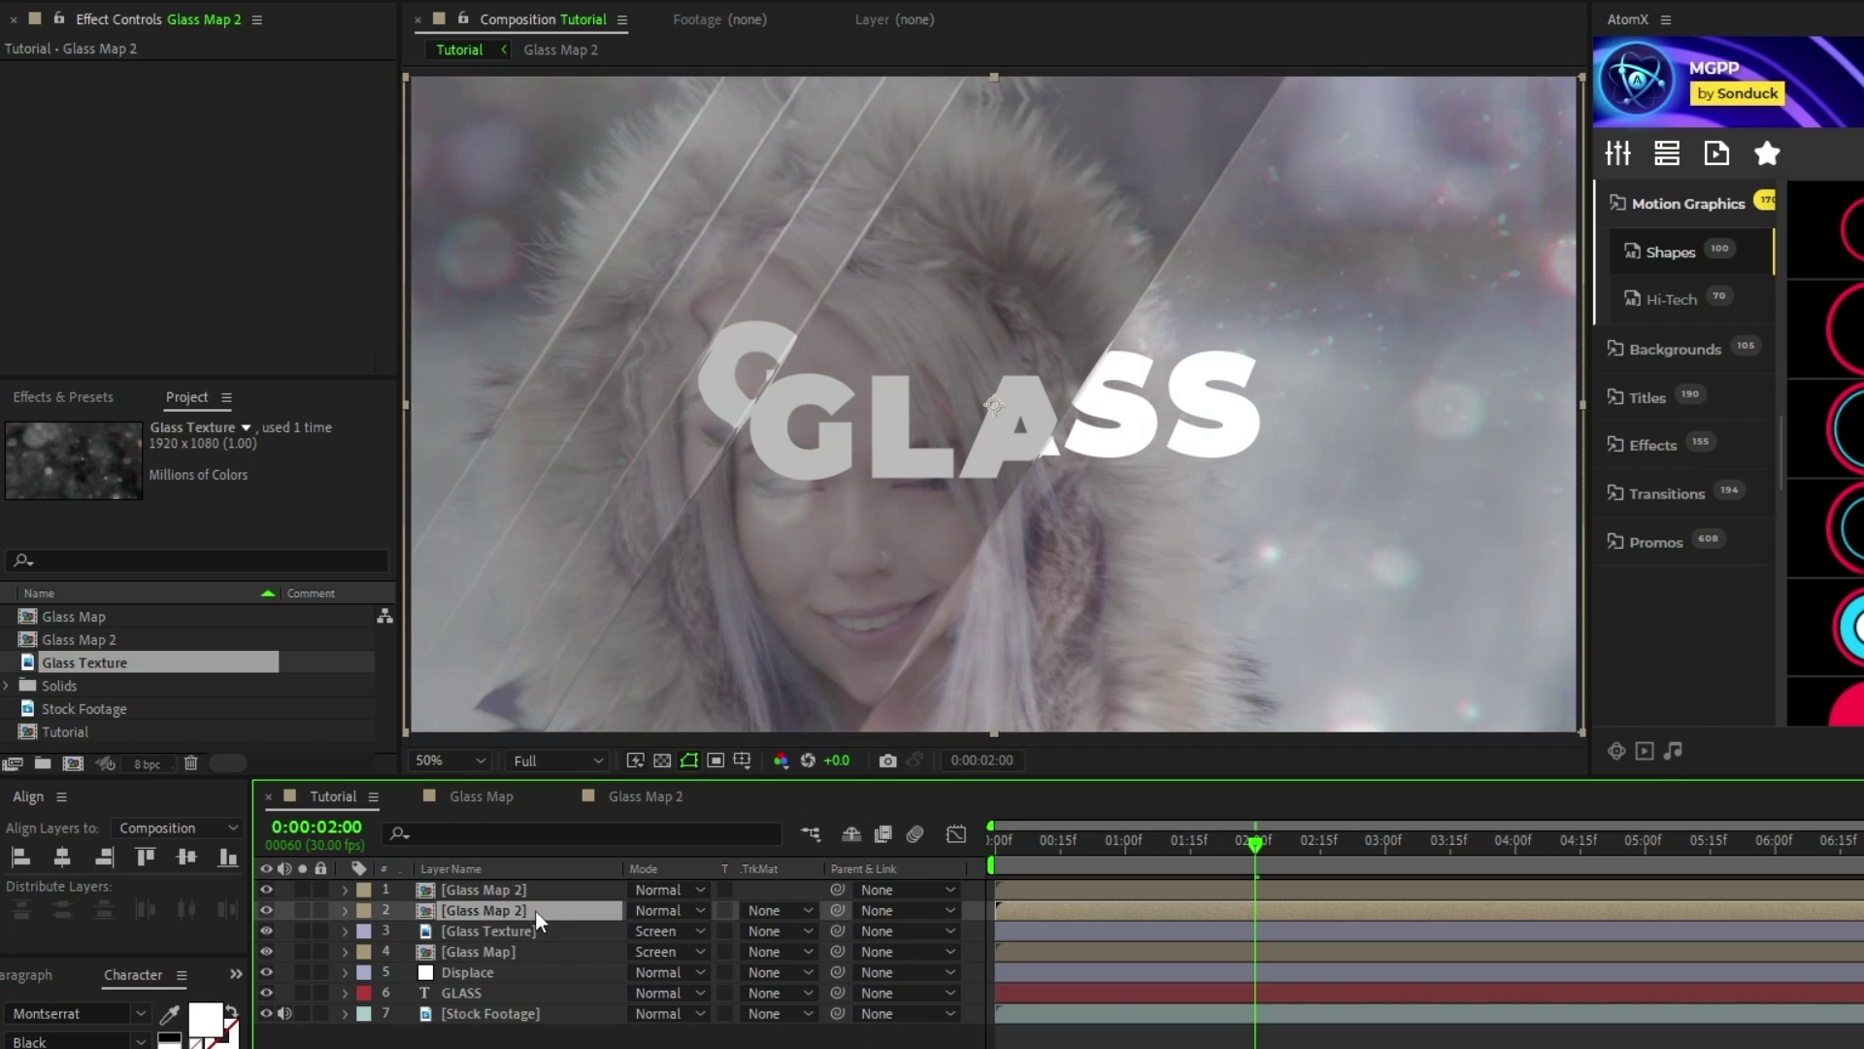
{"action": "left_click", "coordinate": [536, 890], "text": "ctrl"}
{"action": "left_click", "coordinate": [660, 890]}
{"action": "left_click", "coordinate": [762, 378]}
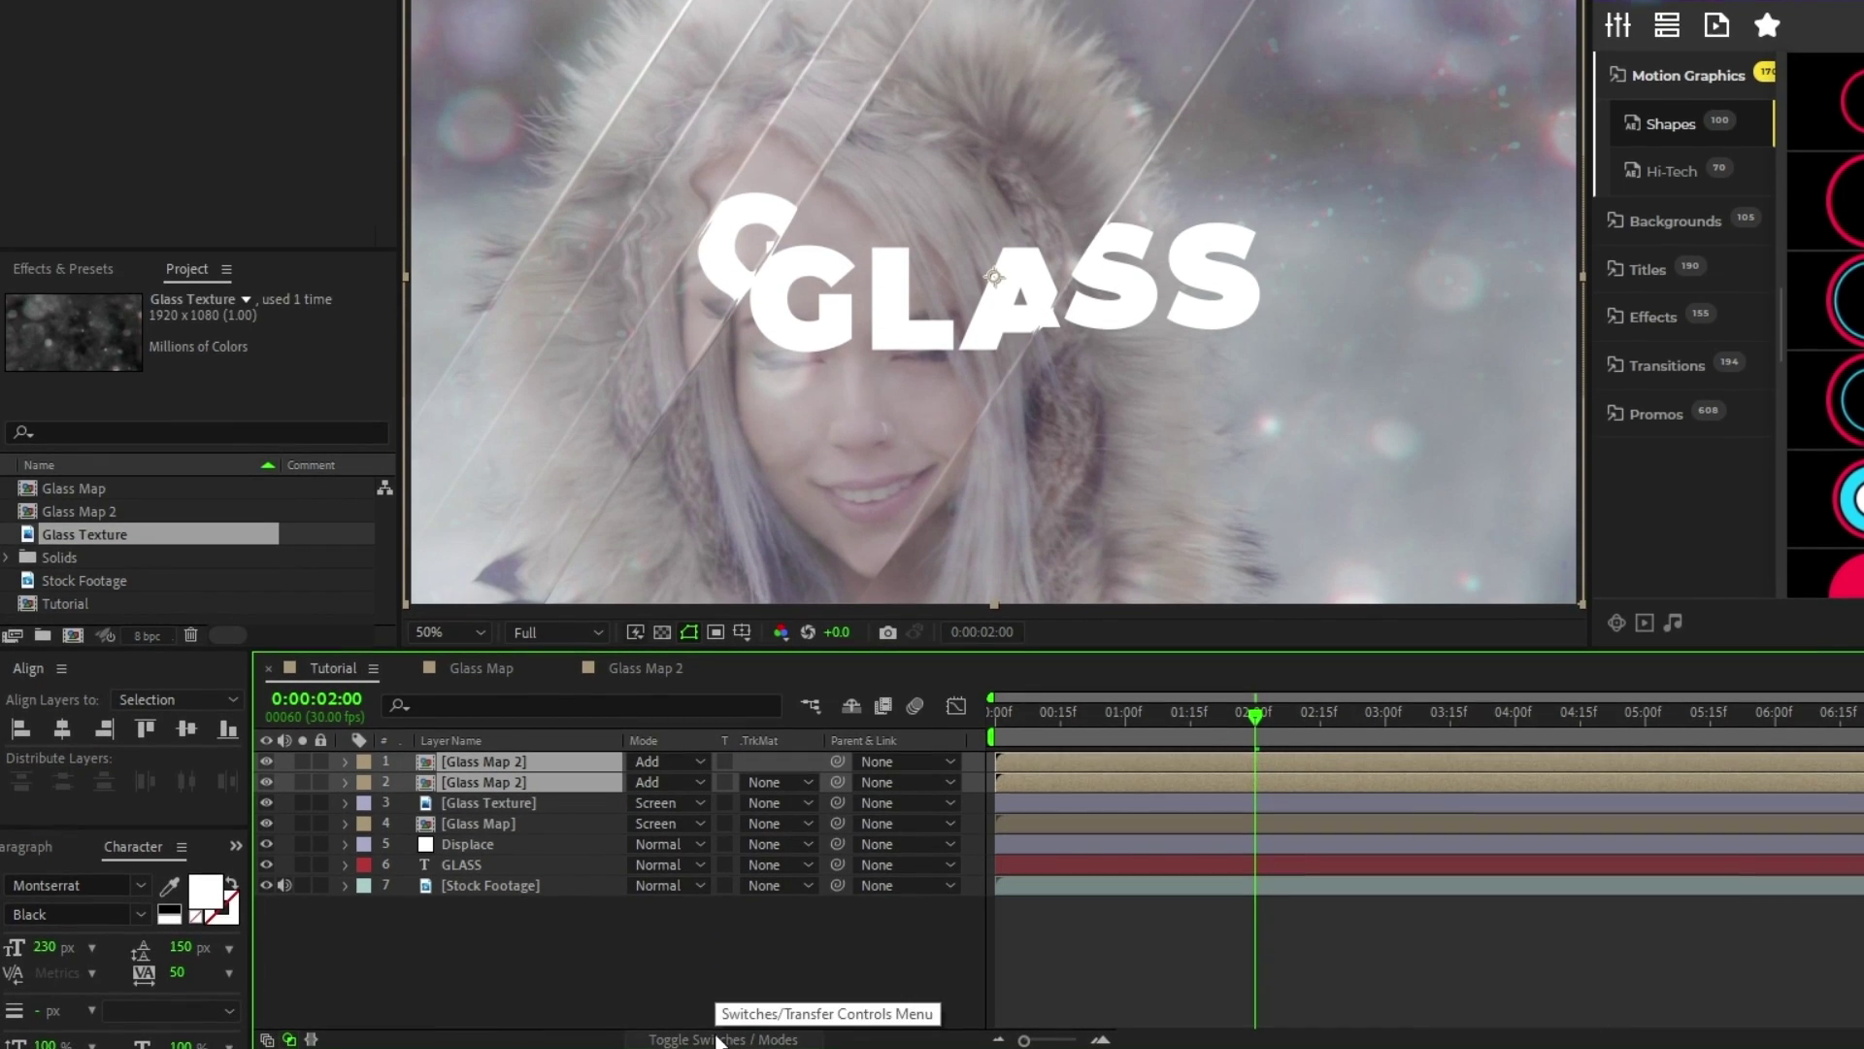
{"action": "left_click", "coordinate": [719, 1039]}
{"action": "left_click", "coordinate": [719, 1039]}
{"action": "left_click", "coordinate": [719, 1038]}
{"action": "left_click", "coordinate": [718, 1039]}
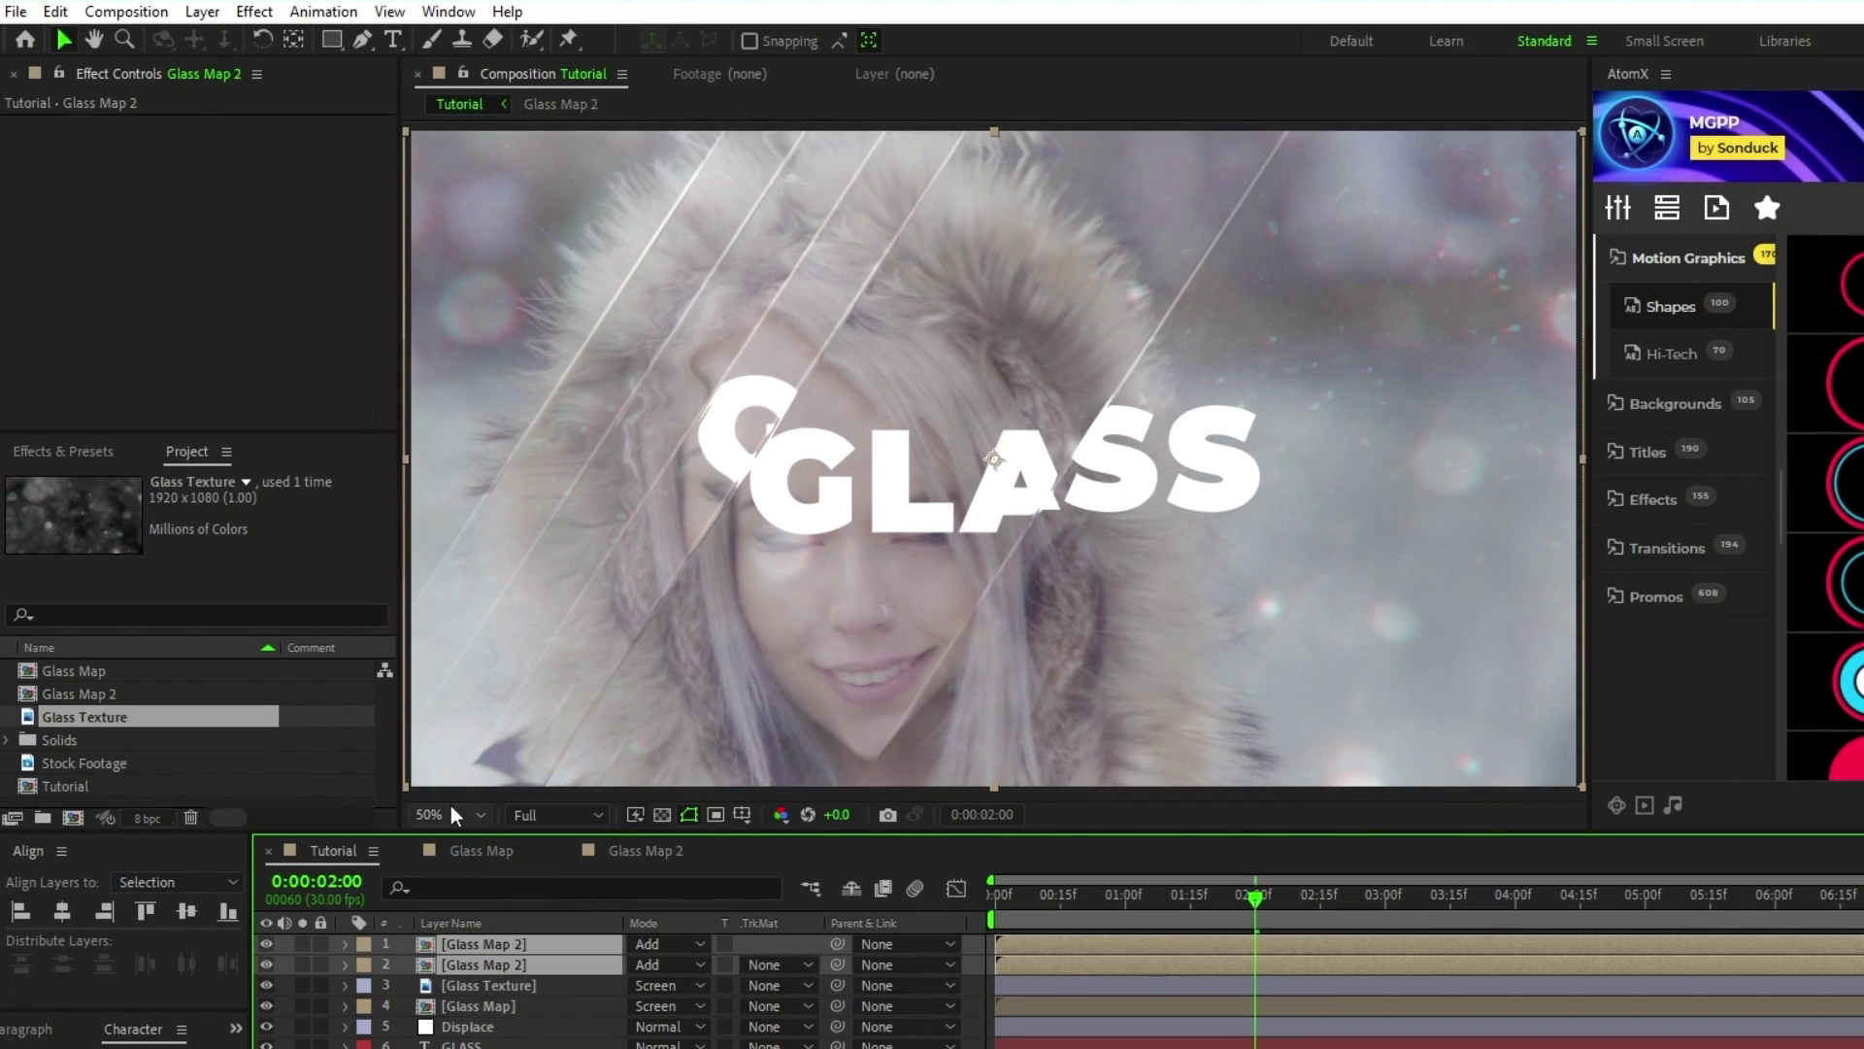
Add a new adjustment layer at the top of the Tutorial comp.
{"action": "left_click", "coordinate": [404, 798]}
{"action": "left_click", "coordinate": [202, 11]}
{"action": "mouse_move", "coordinate": [456, 37]}
{"action": "left_click", "coordinate": [657, 195]}
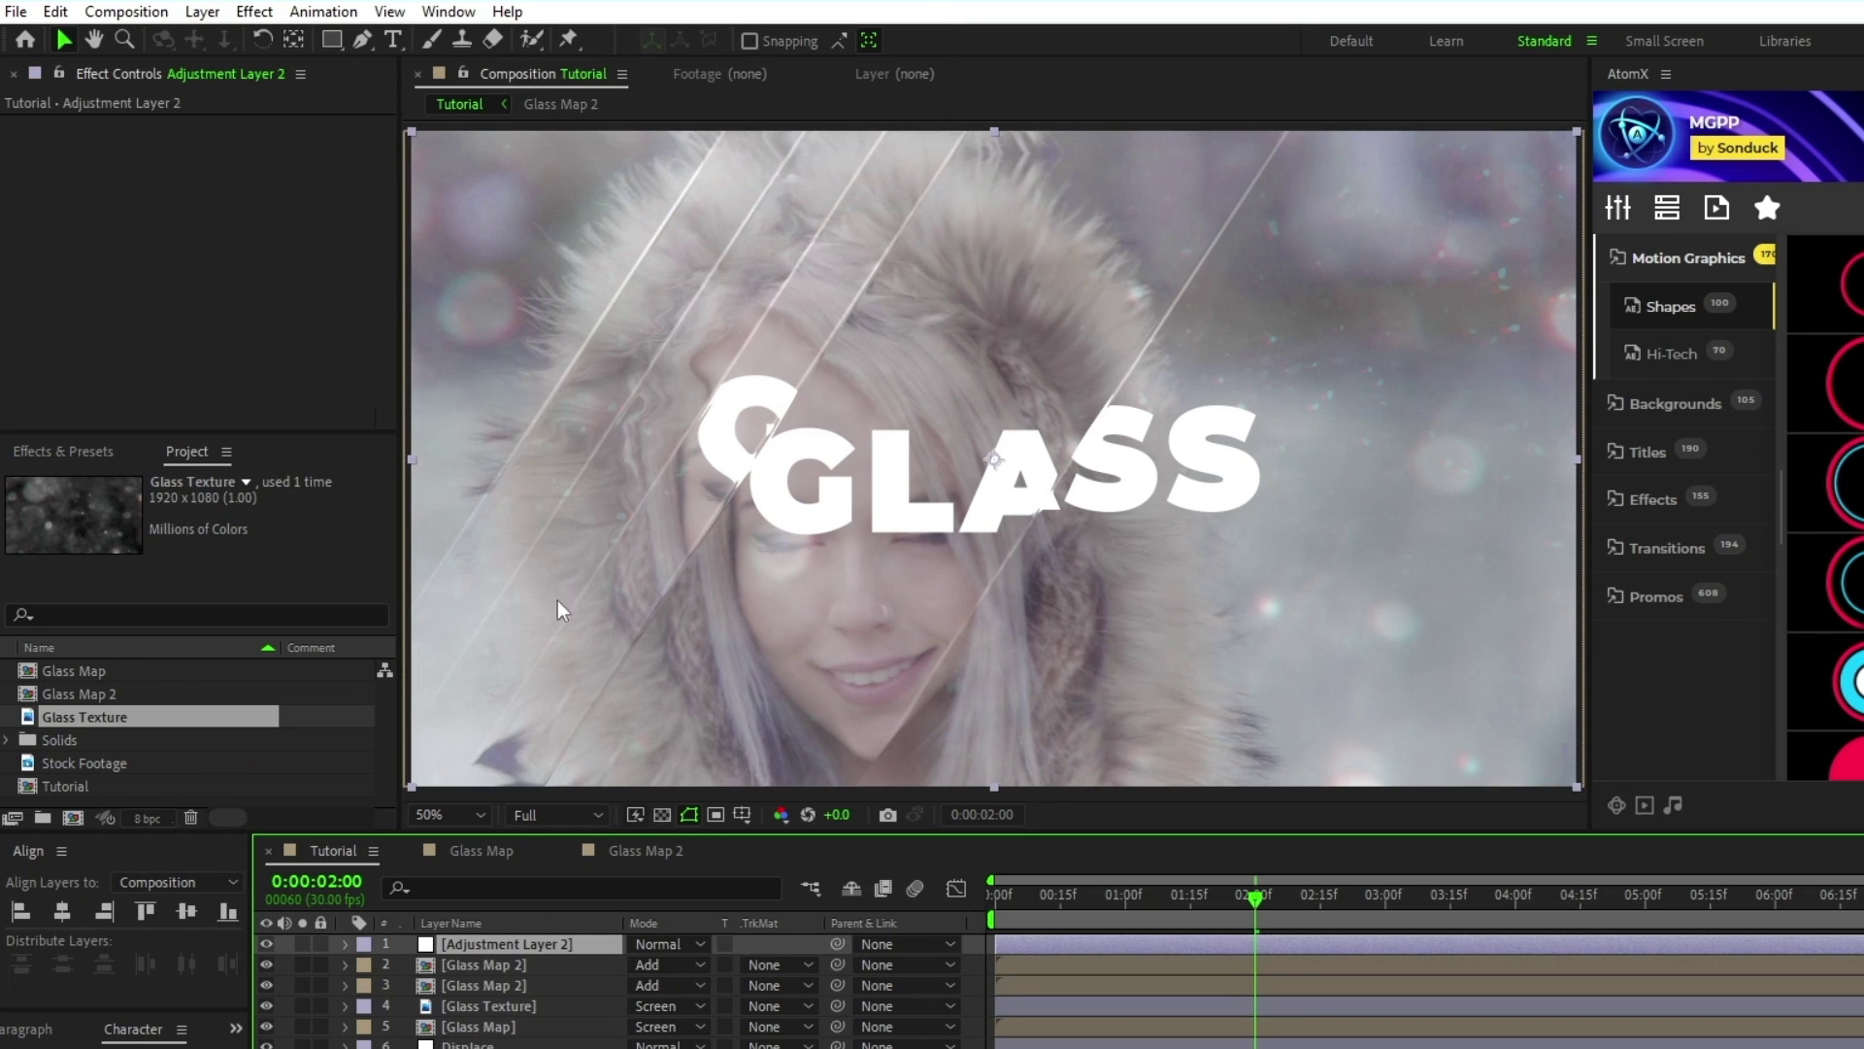
Apply Curves and CC Vignette, bending the curve downward to darken the shot.
{"action": "left_click", "coordinate": [255, 12]}
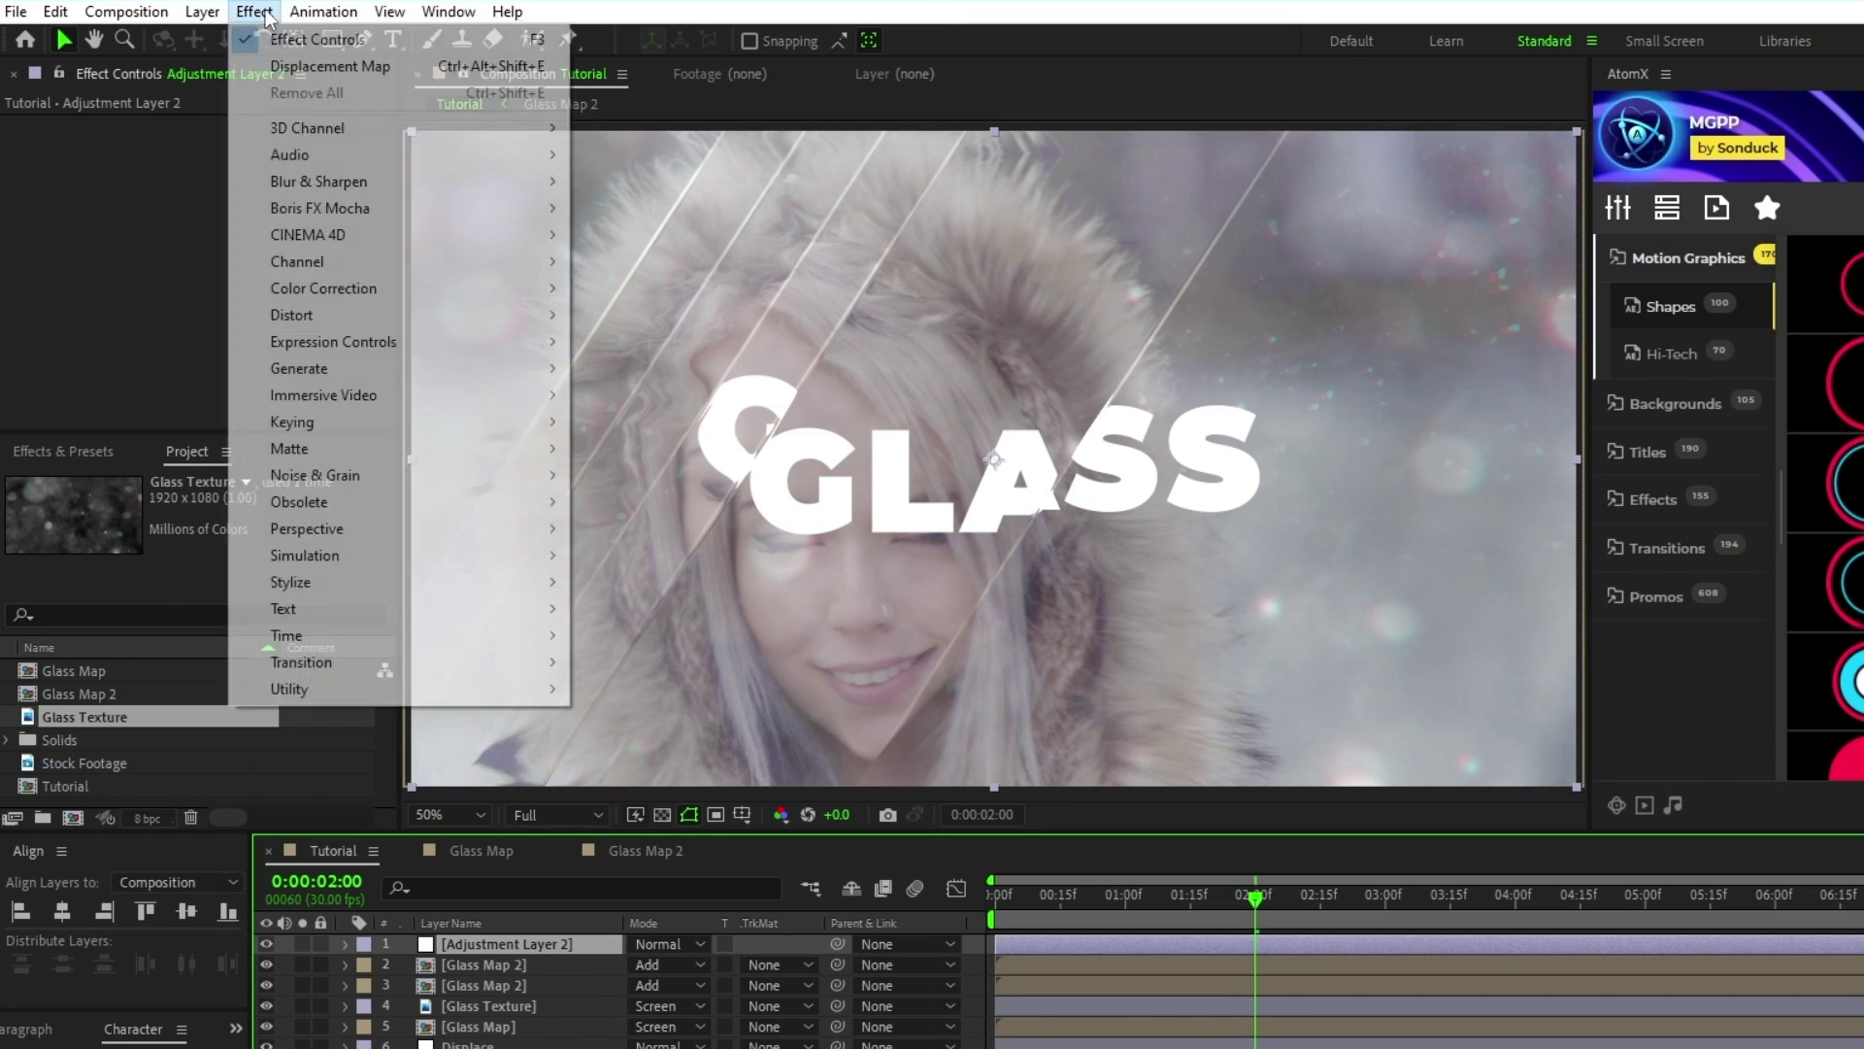
{"action": "mouse_move", "coordinate": [427, 288]}
{"action": "left_click", "coordinate": [641, 768]}
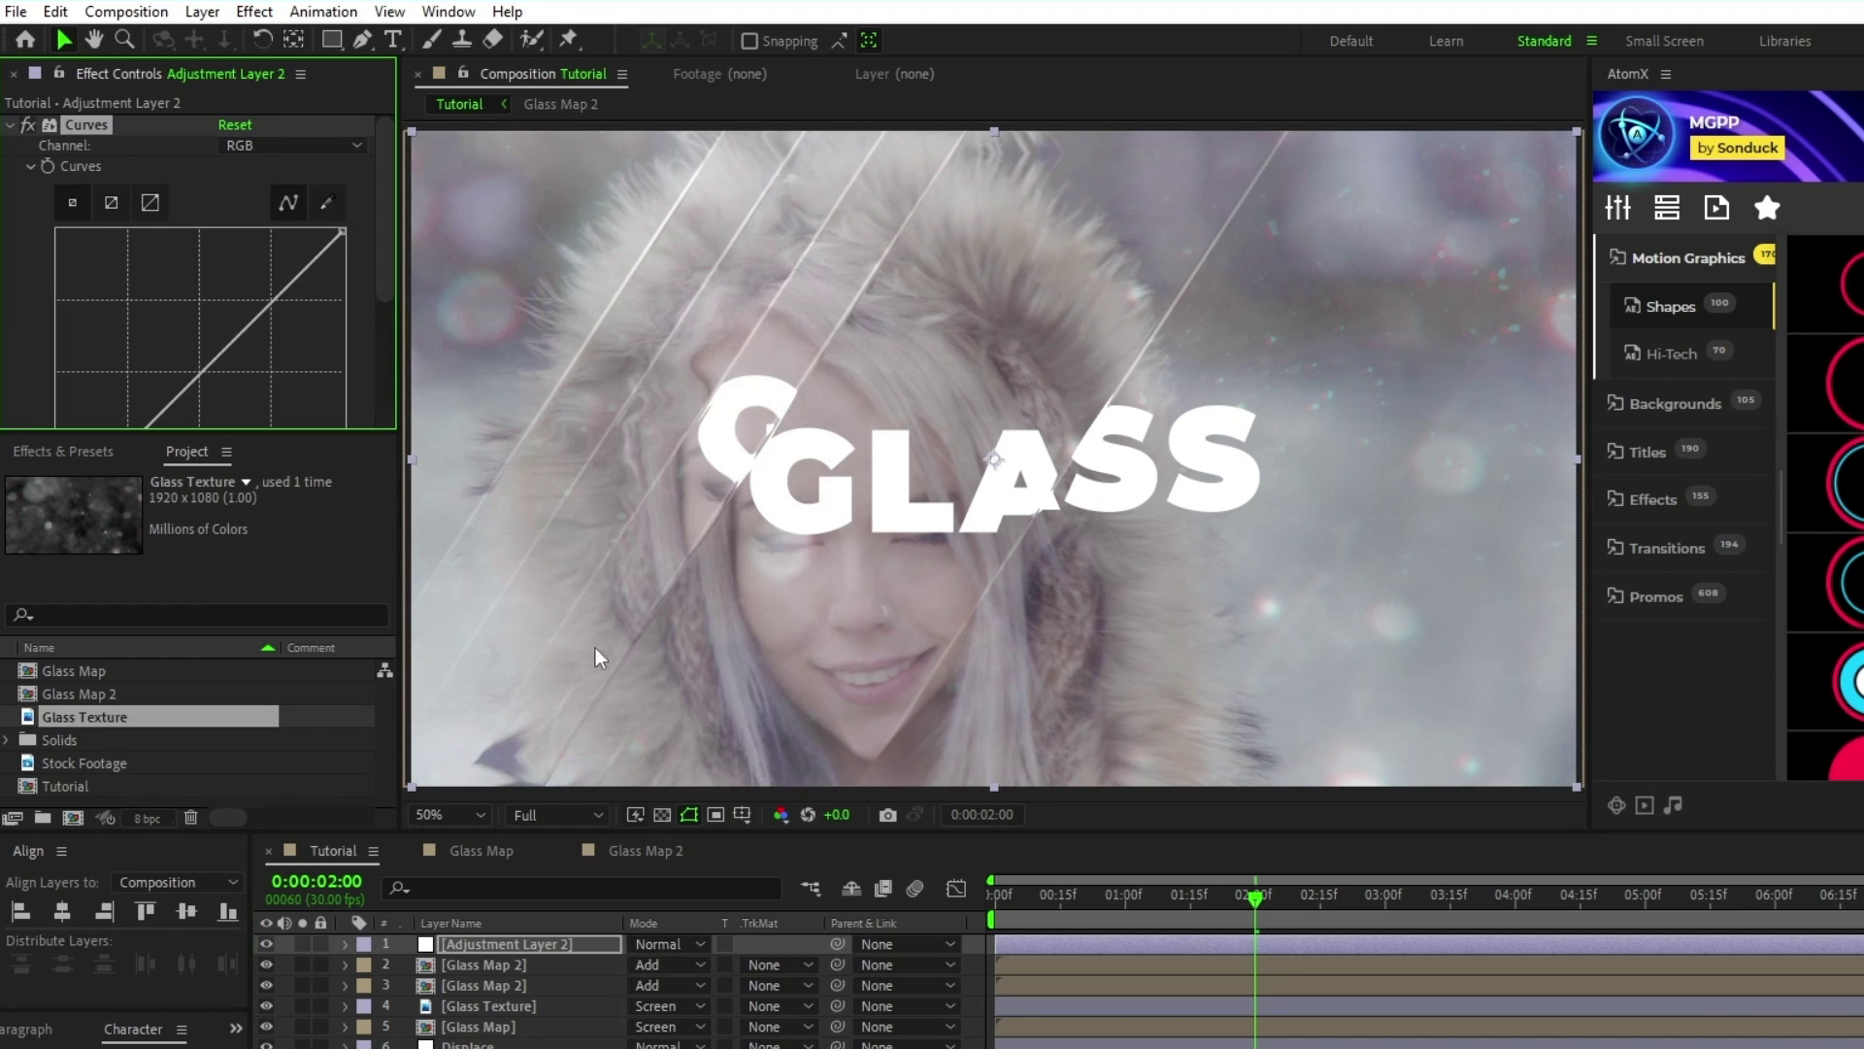
{"action": "left_click", "coordinate": [254, 12]}
{"action": "mouse_move", "coordinate": [423, 580]}
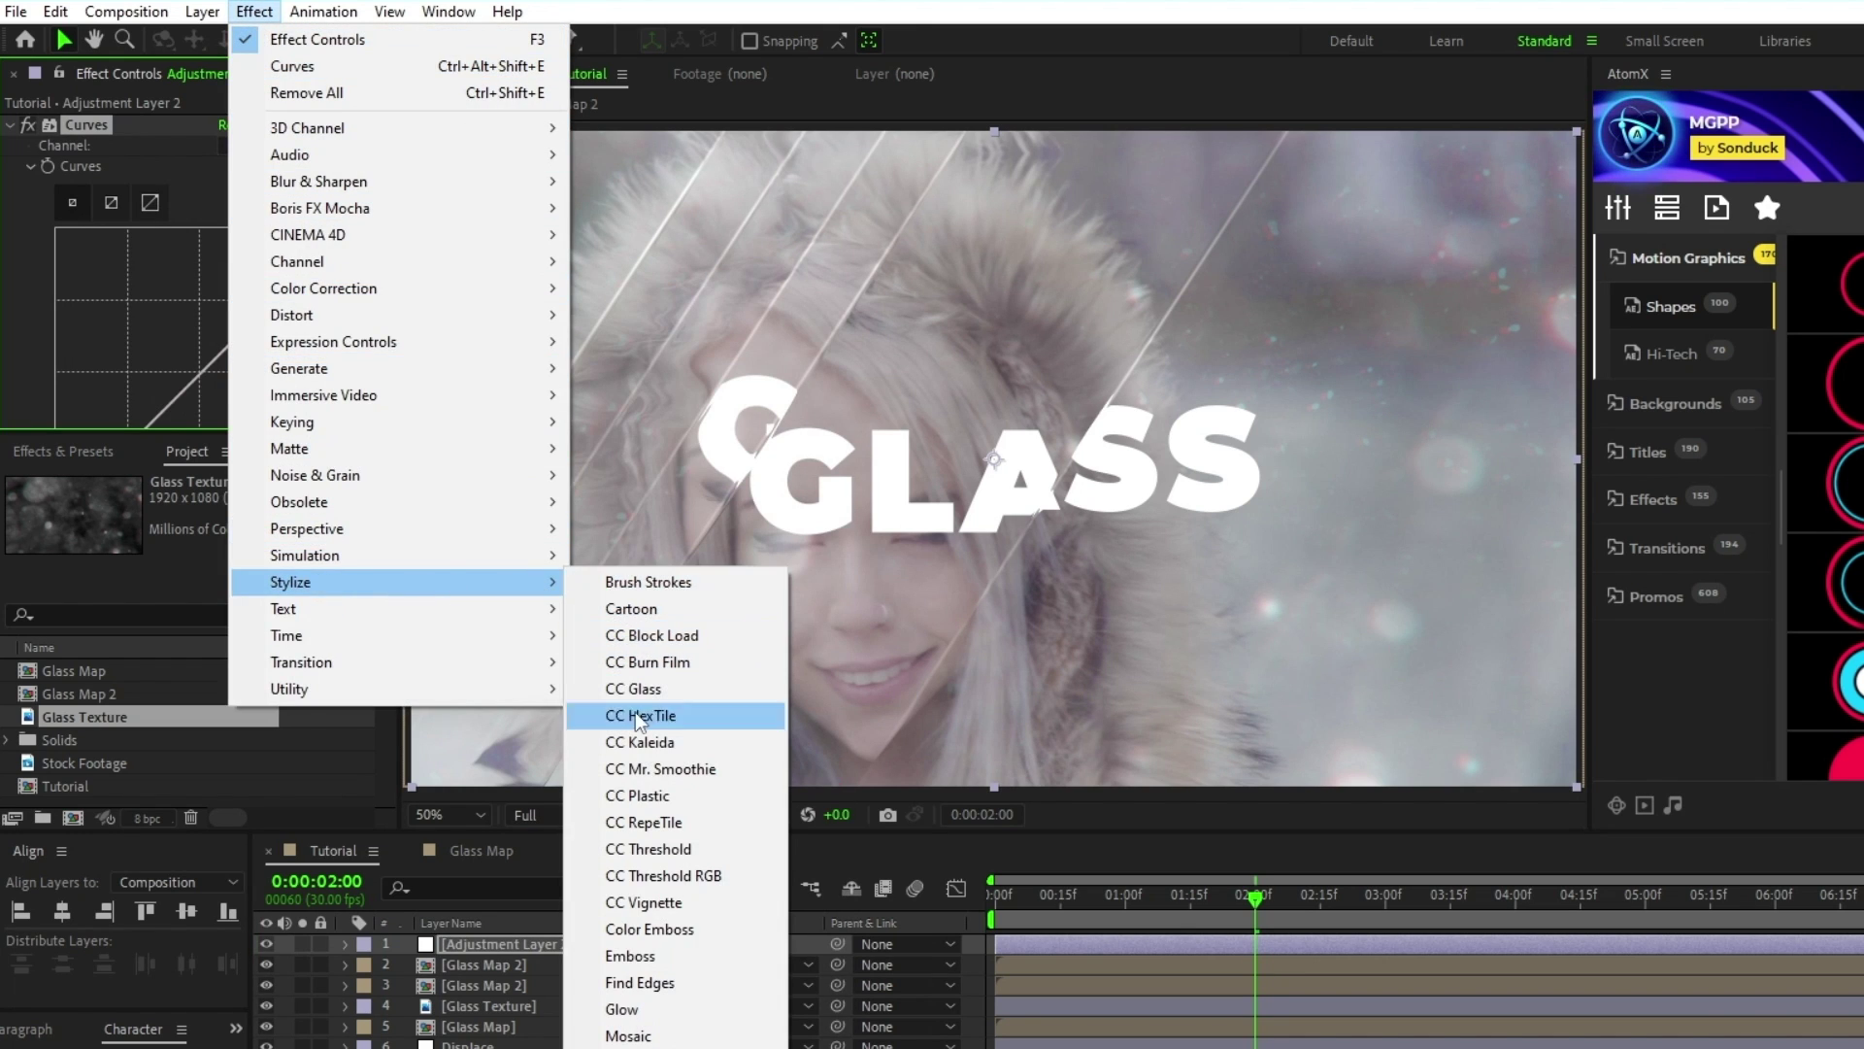
{"action": "left_click", "coordinate": [641, 902]}
{"action": "left_click_drag", "start_coordinate": [387, 347], "coordinate": [378, 264]}
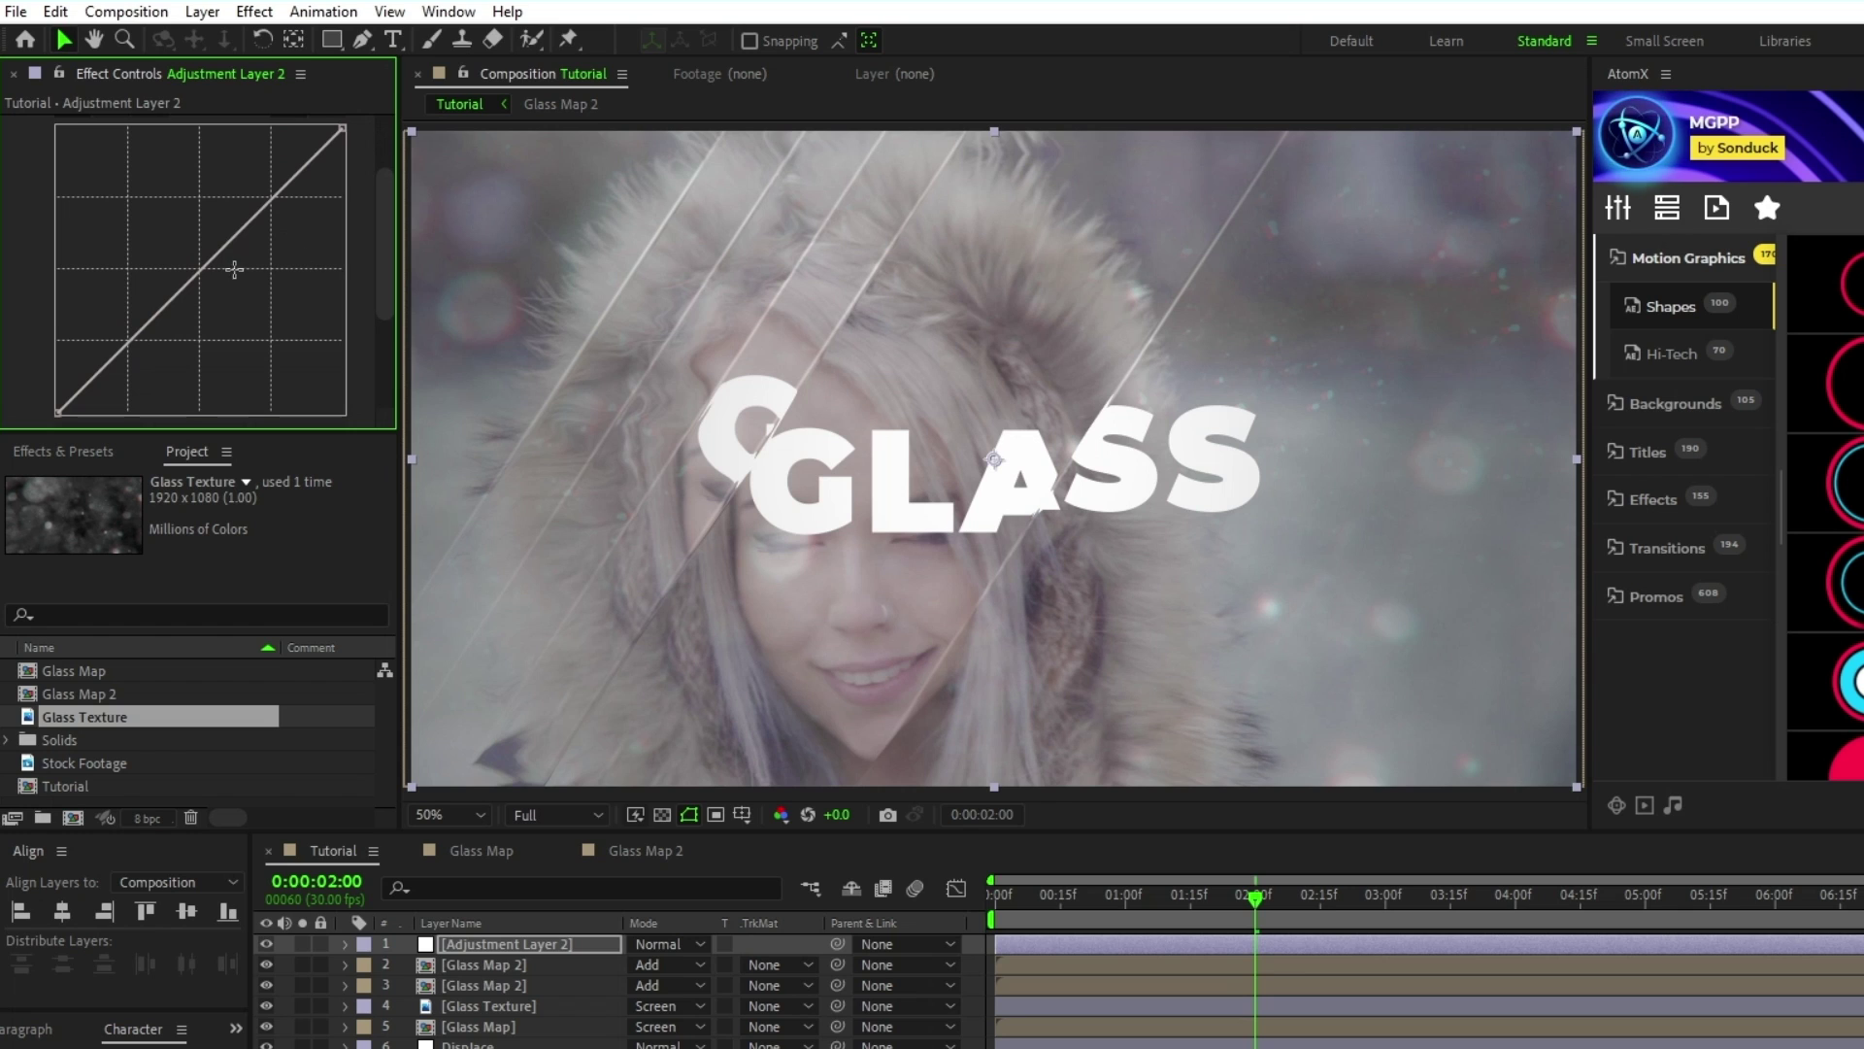
{"action": "left_click_drag", "start_coordinate": [206, 272], "coordinate": [226, 298]}
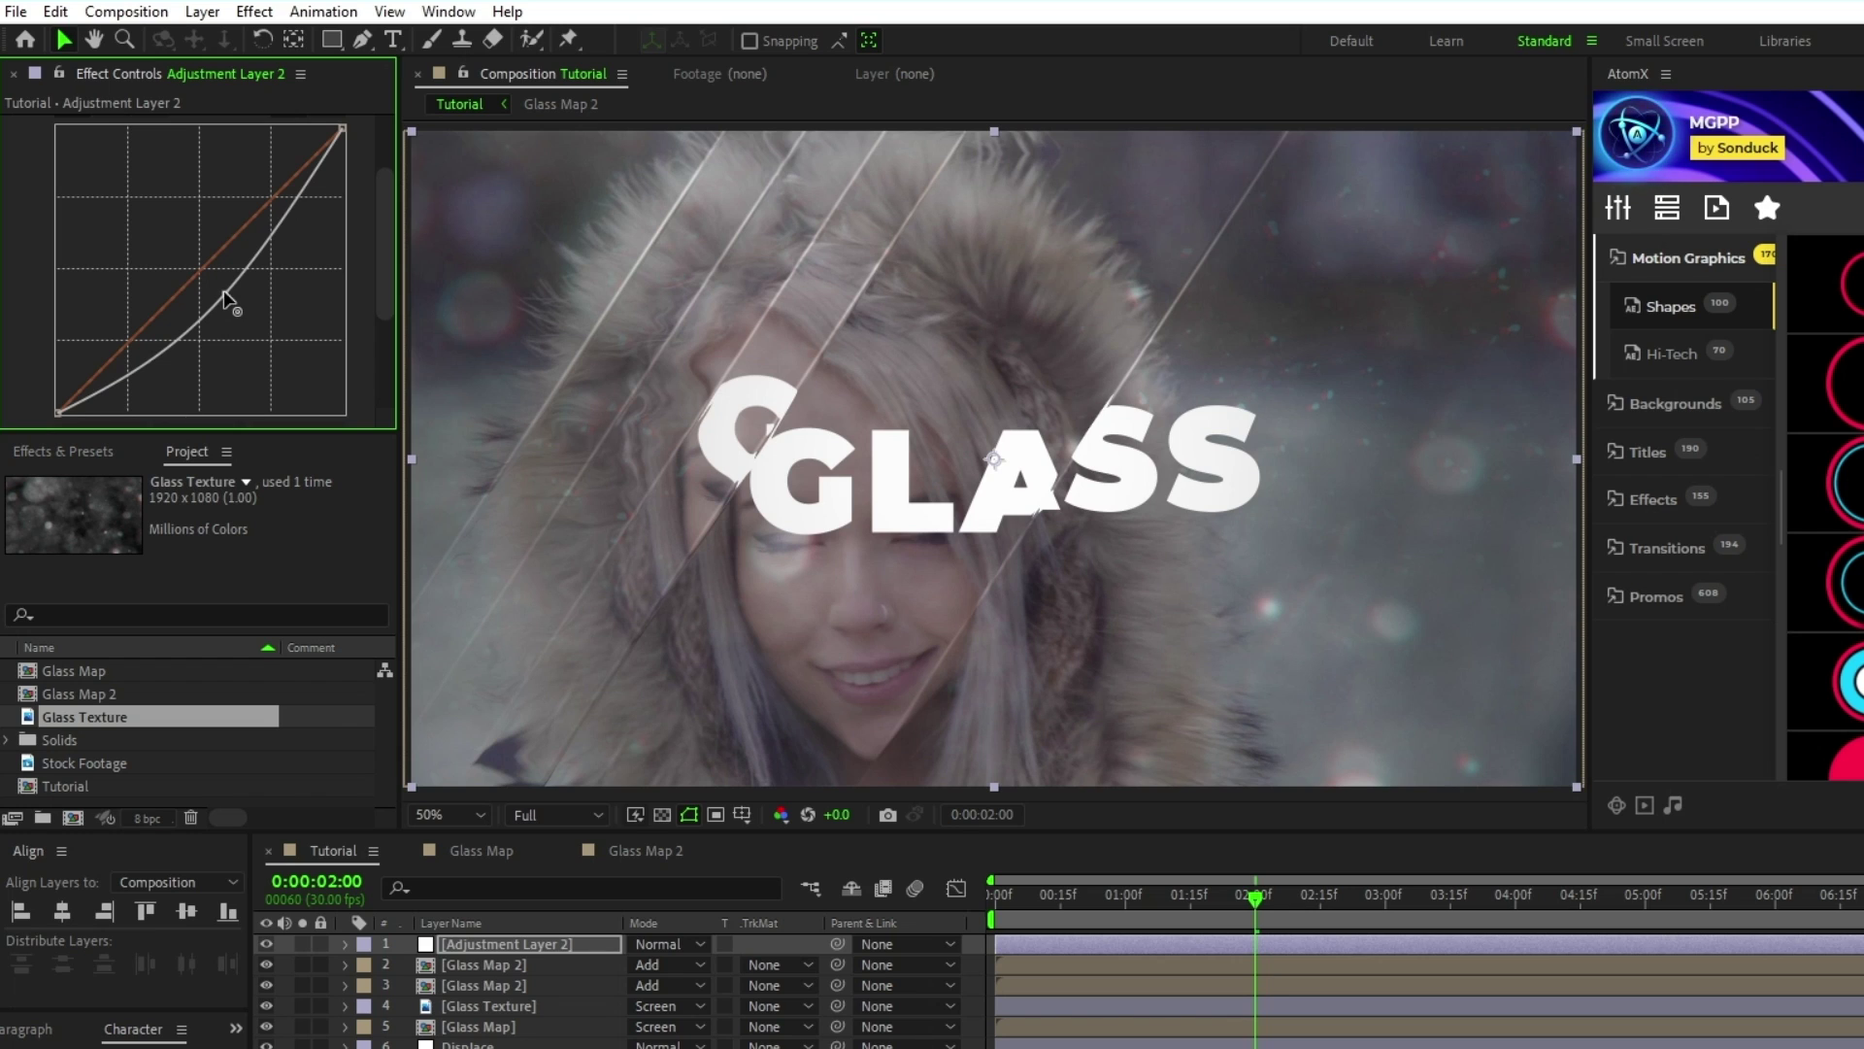
{"action": "left_click_drag", "start_coordinate": [382, 281], "coordinate": [379, 369]}
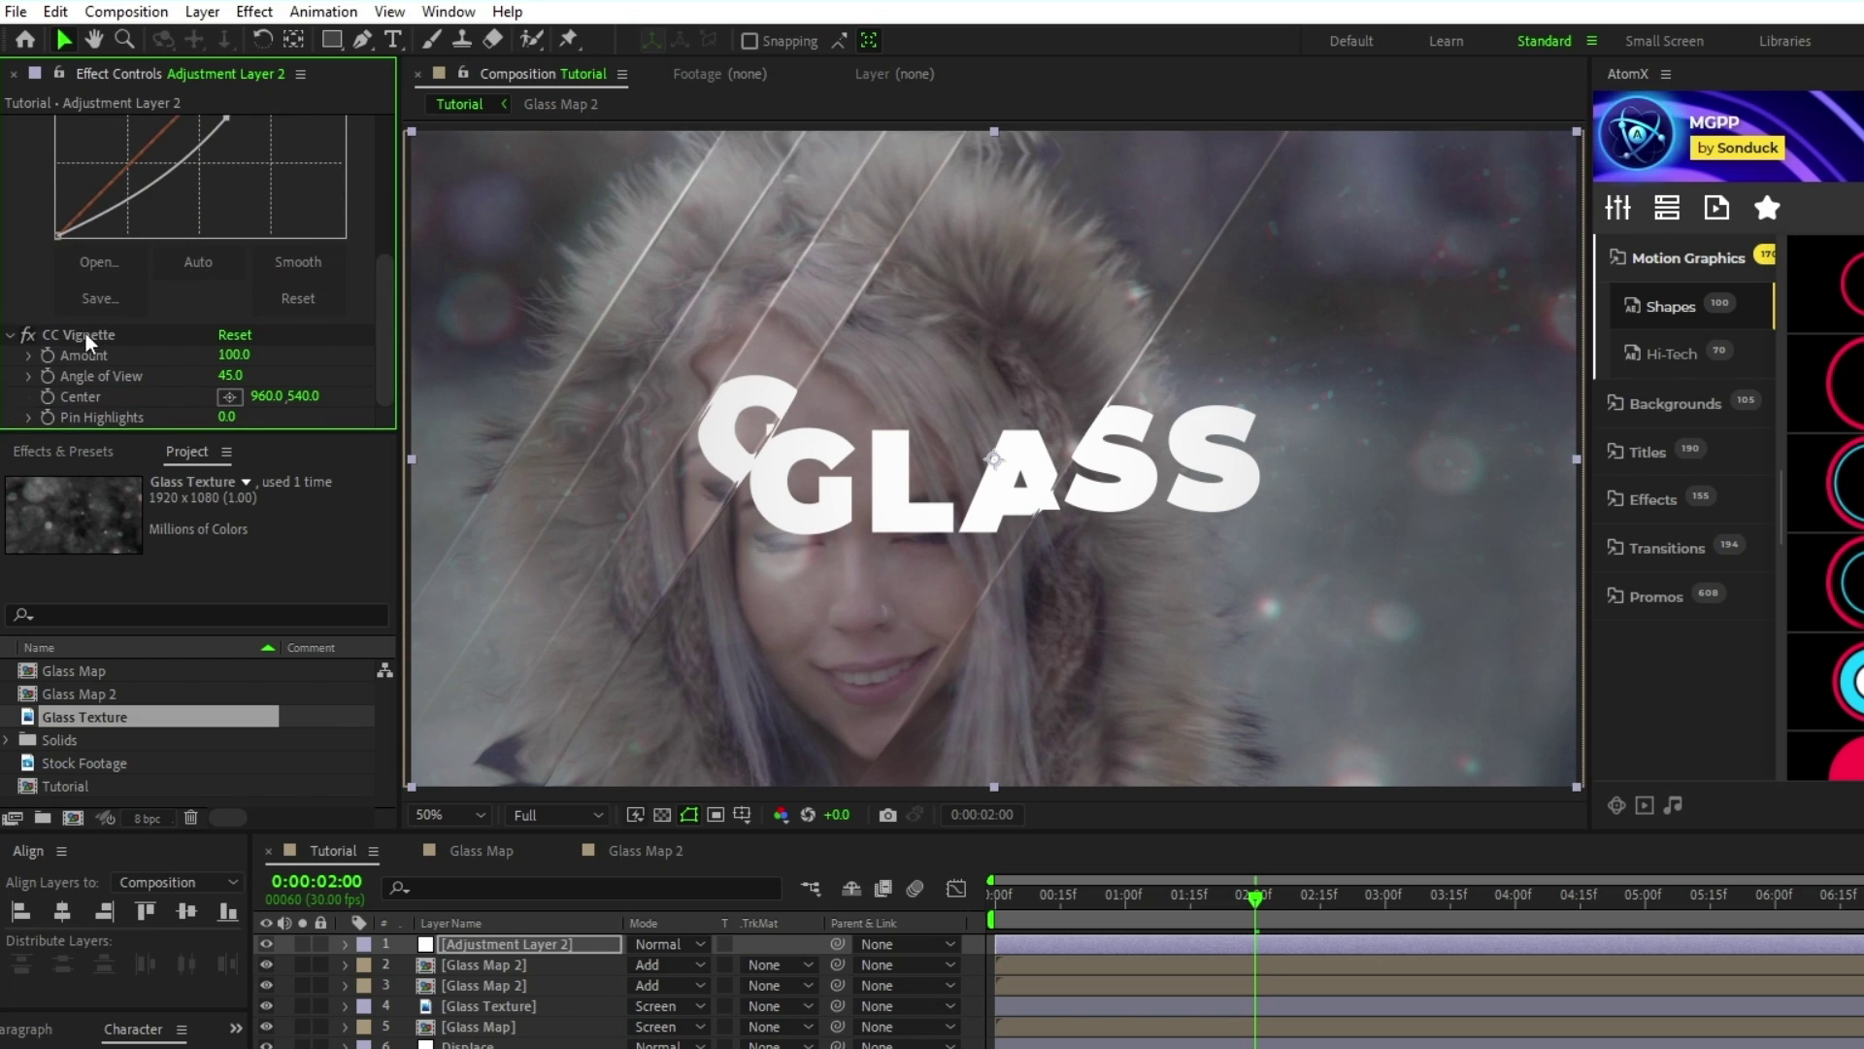